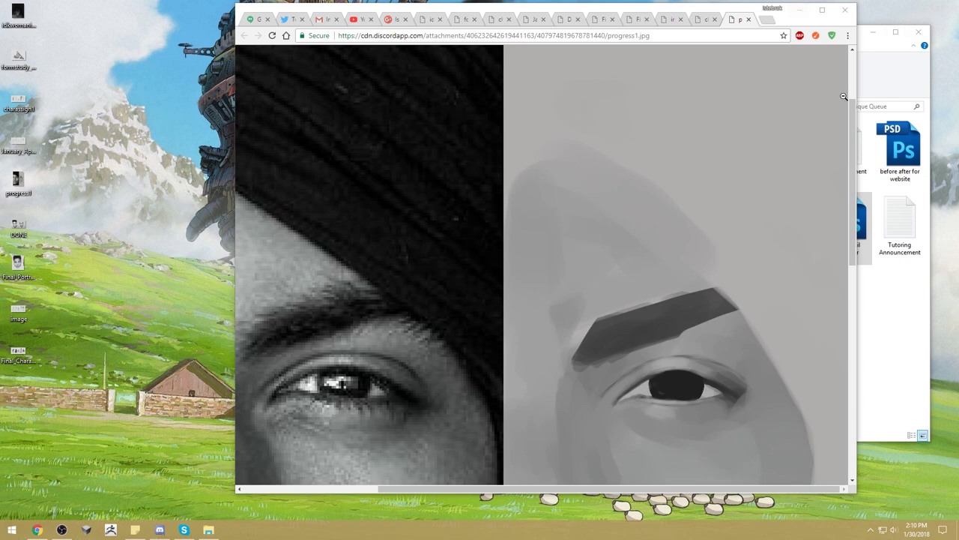
# Minimise Chrome and close the Critique Queue folder to clear the desktop.
pyautogui.click(800, 14)
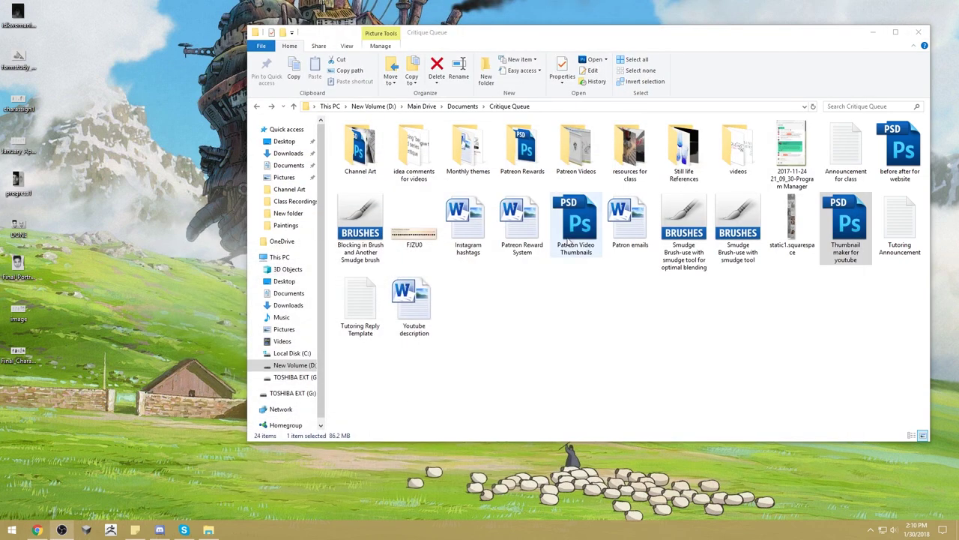
pyautogui.click(919, 32)
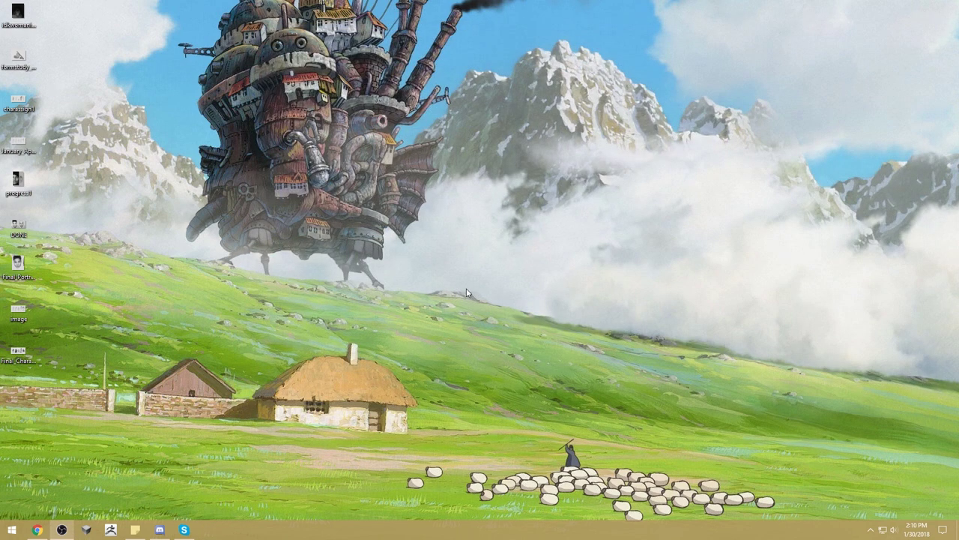
pyautogui.click(12, 530)
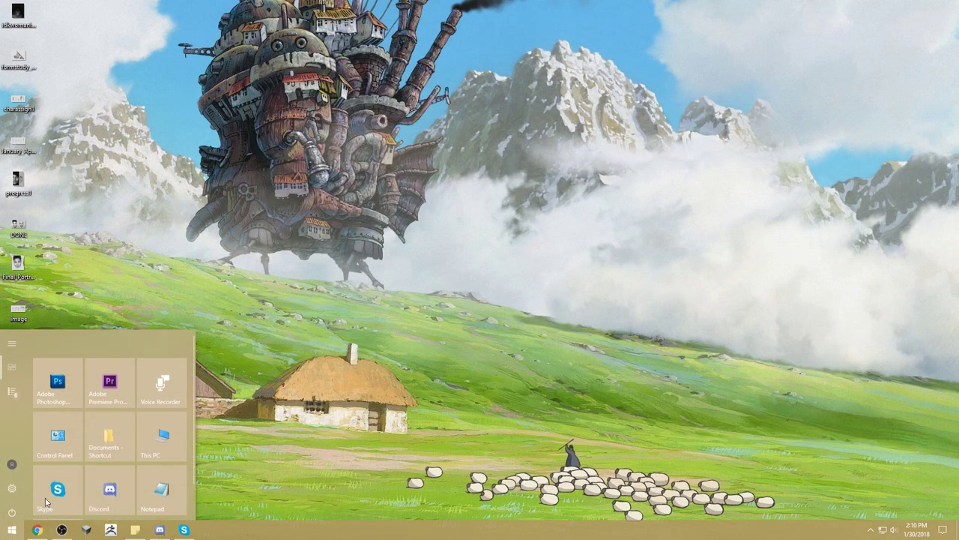
# Review and close the Huion PenTablet settings, then launch Photoshop CS5.
pyautogui.click(872, 534)
pyautogui.click(851, 469)
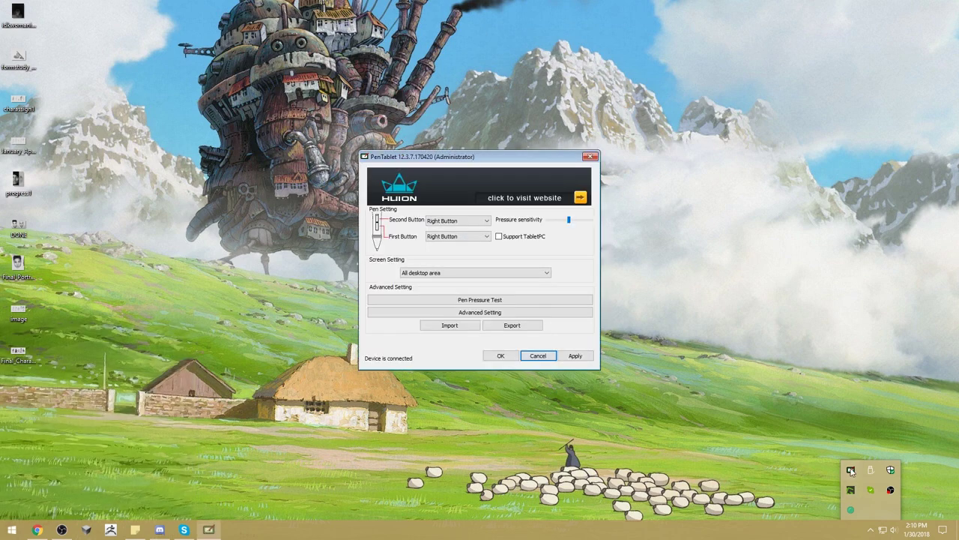
pyautogui.click(501, 355)
pyautogui.click(12, 530)
pyautogui.click(57, 382)
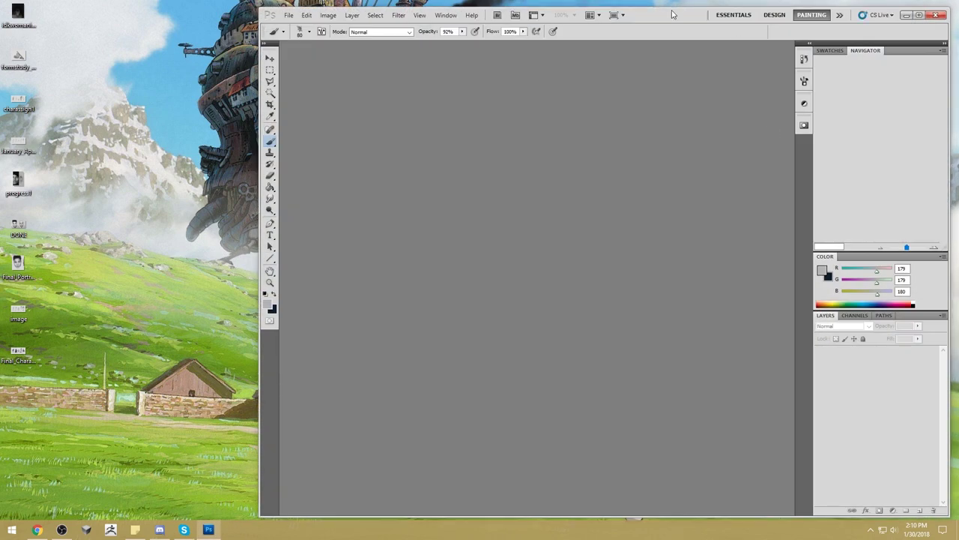
# Move Photoshop left and save the ophelia image from Chrome onto the desktop.
pyautogui.moveTo(682, 15); pyautogui.dragTo(582, 15)
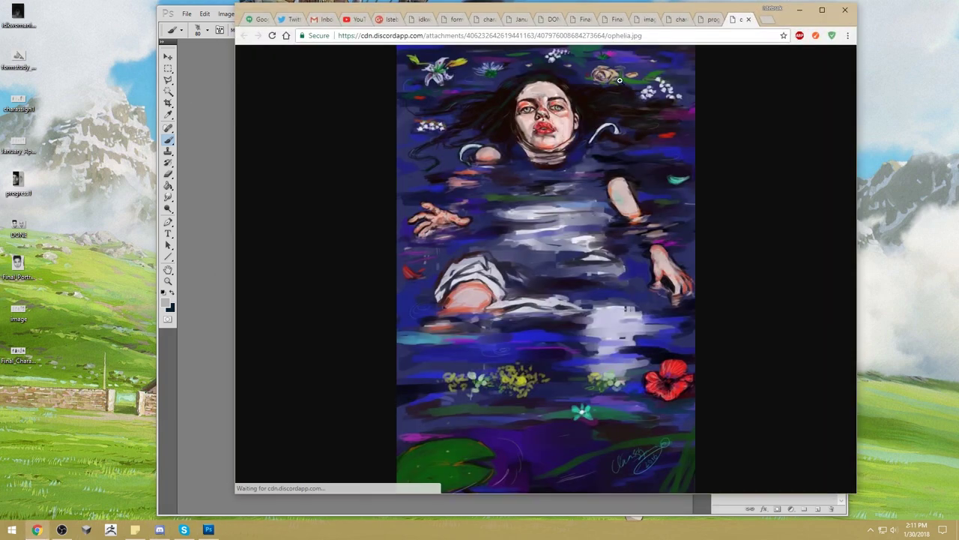
pyautogui.moveTo(581, 150); pyautogui.dragTo(109, 204)
pyautogui.click(800, 10)
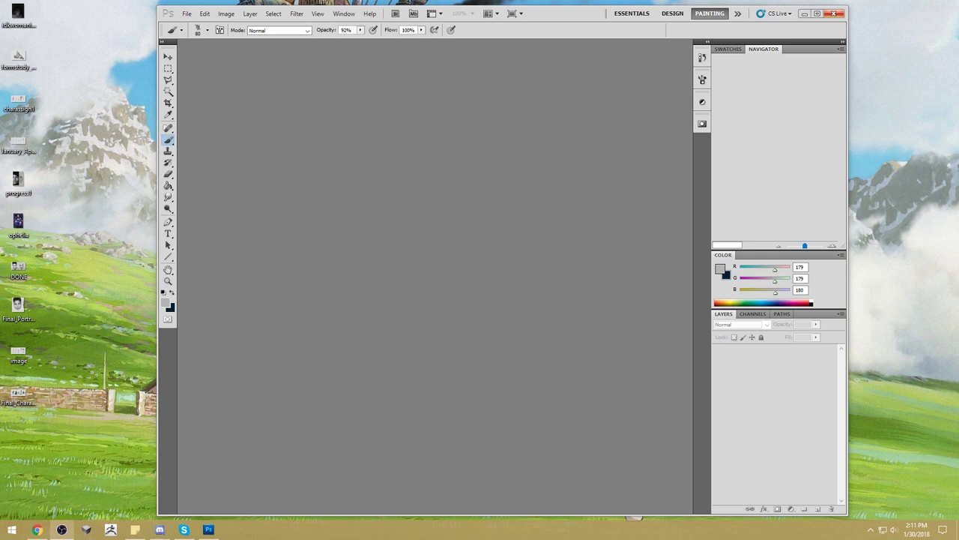
pyautogui.click(893, 529)
# Set the Speakers volume to 44 and OBS to 39 in the Volume Mixer.
pyautogui.rightClick(893, 529)
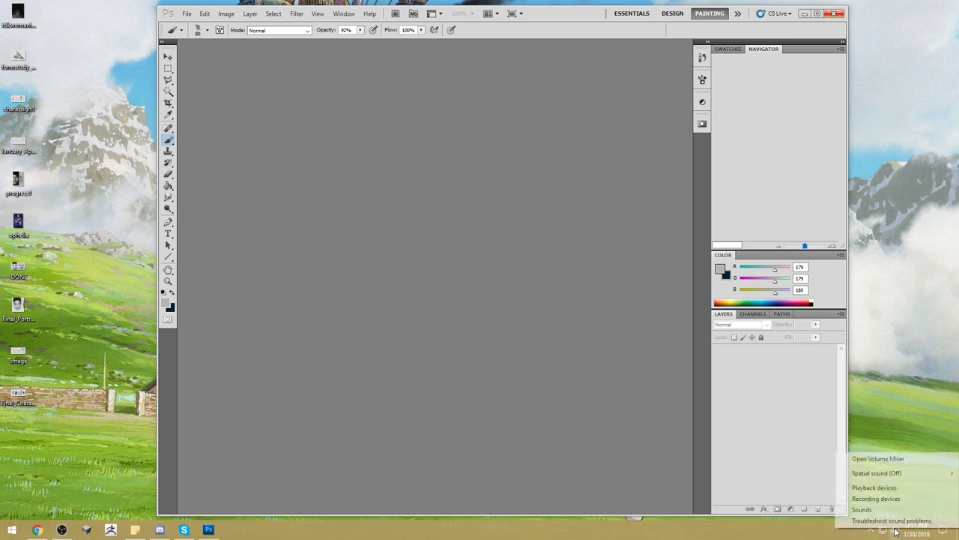
pyautogui.click(895, 473)
pyautogui.moveTo(917, 465); pyautogui.dragTo(925, 450)
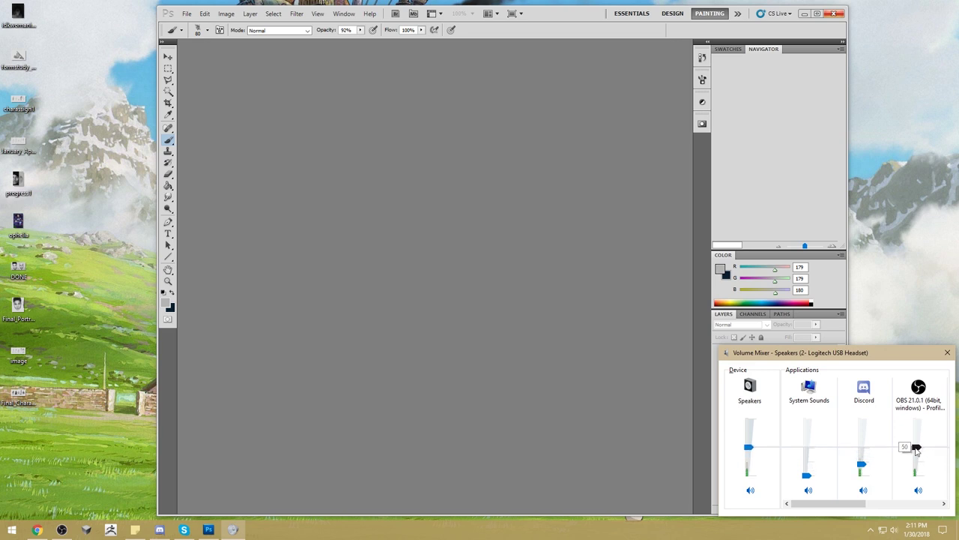
pyautogui.moveTo(748, 448); pyautogui.dragTo(752, 454)
pyautogui.moveTo(839, 504)
pyautogui.mouseDown()
pyautogui.moveTo(931, 503)
pyautogui.moveTo(854, 504)
pyautogui.mouseUp()
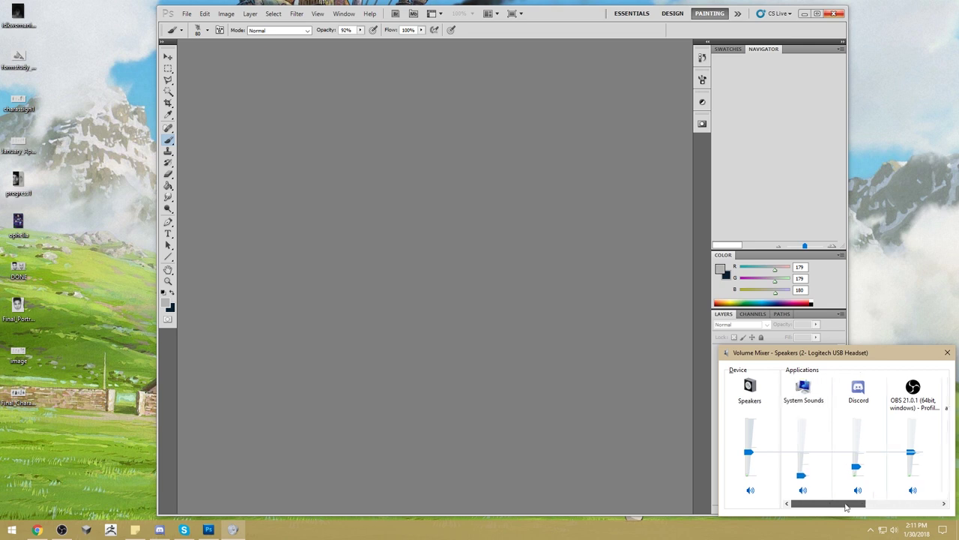
pyautogui.moveTo(751, 455); pyautogui.dragTo(748, 451)
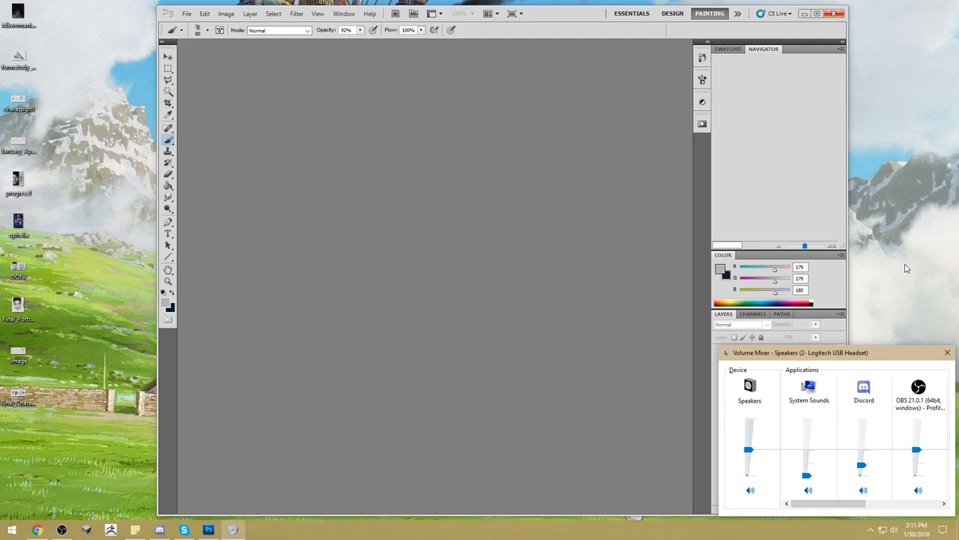
pyautogui.click(18, 237)
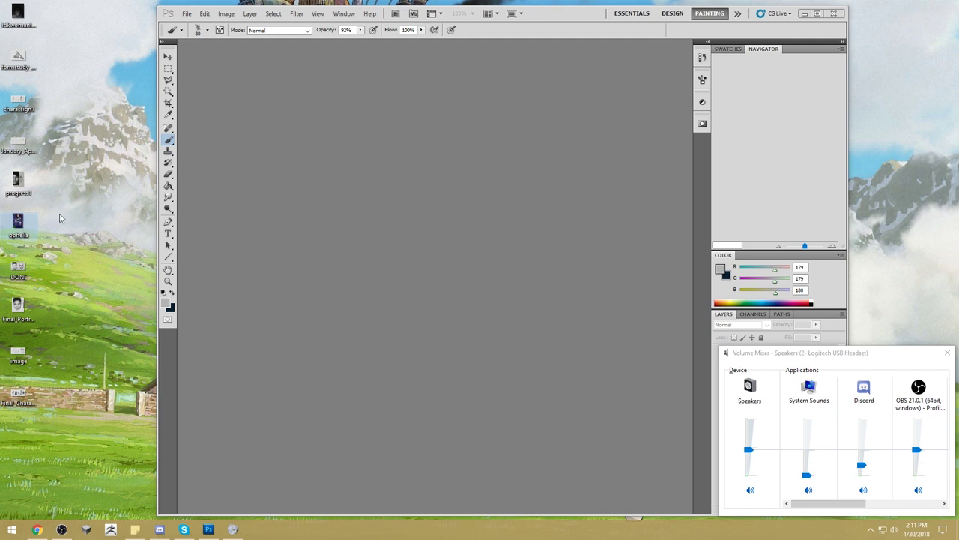
pyautogui.click(947, 353)
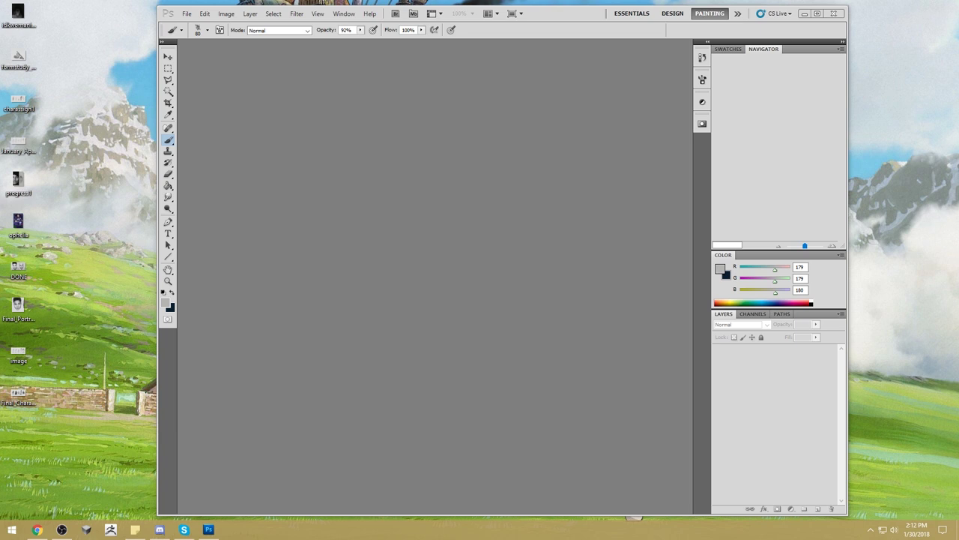
# Check the playback device settings without changes, then recheck the Volume Mixer levels.
pyautogui.rightClick(893, 531)
pyautogui.click(873, 490)
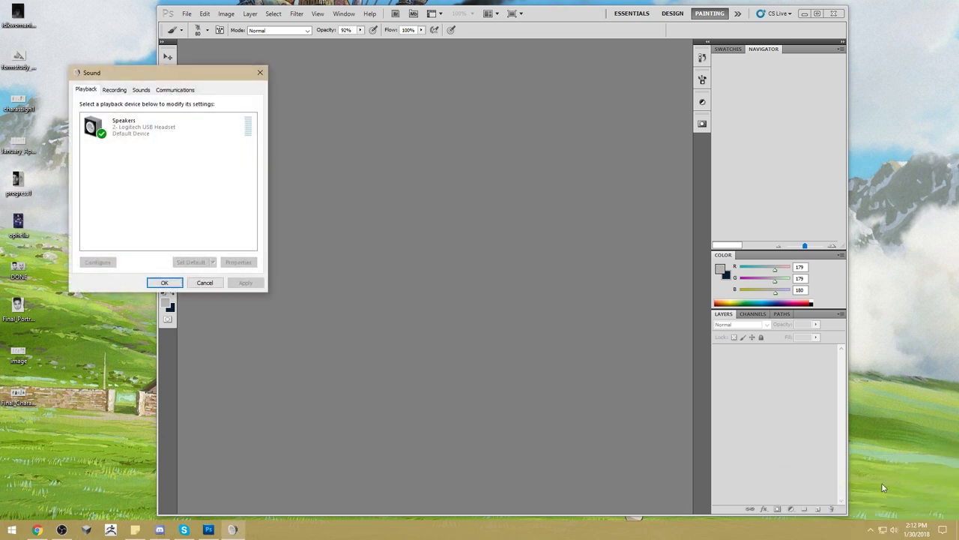
pyautogui.click(262, 70)
pyautogui.rightClick(900, 521)
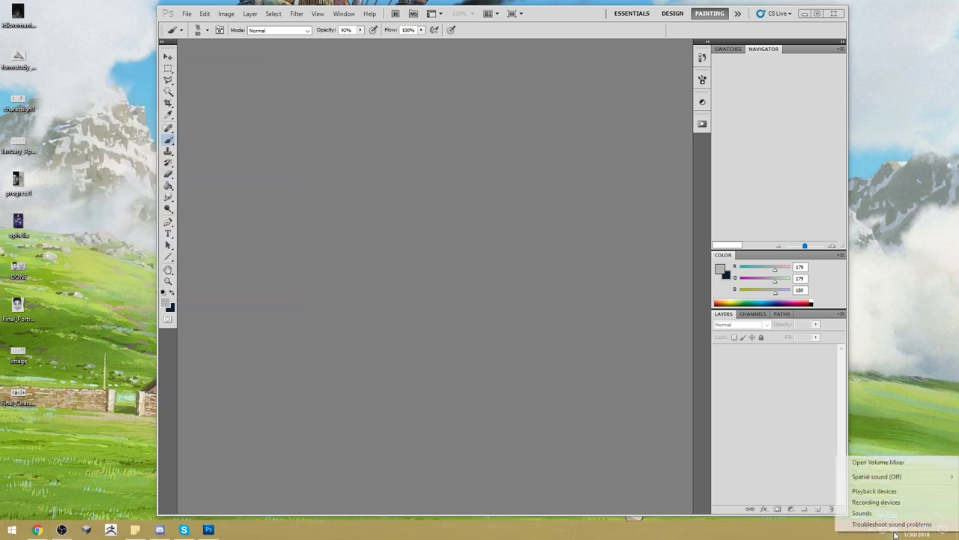
pyautogui.click(892, 463)
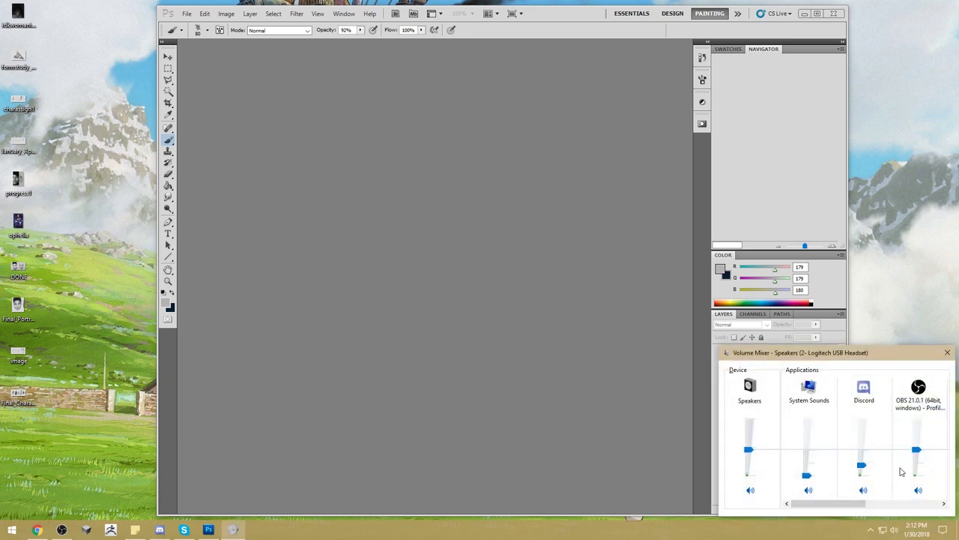
pyautogui.moveTo(918, 456)
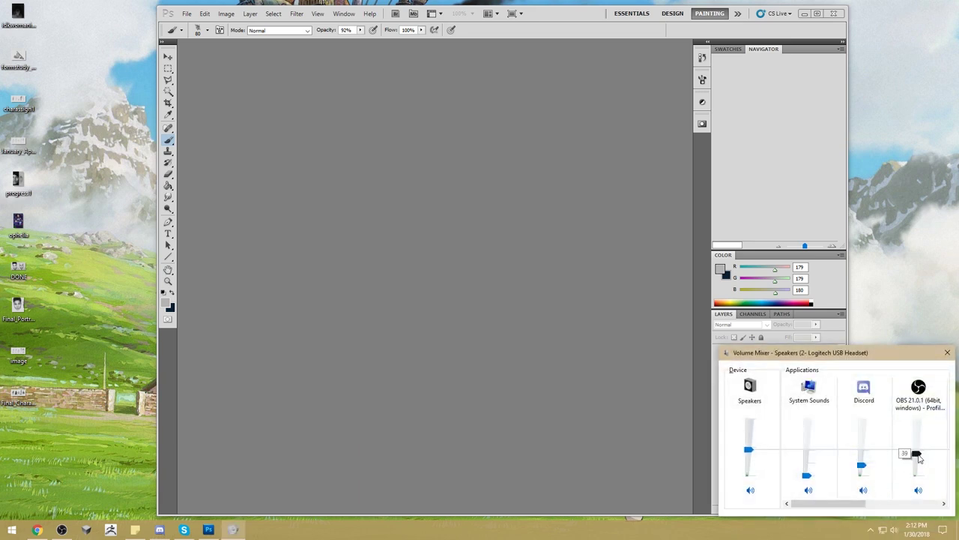
pyautogui.click(947, 353)
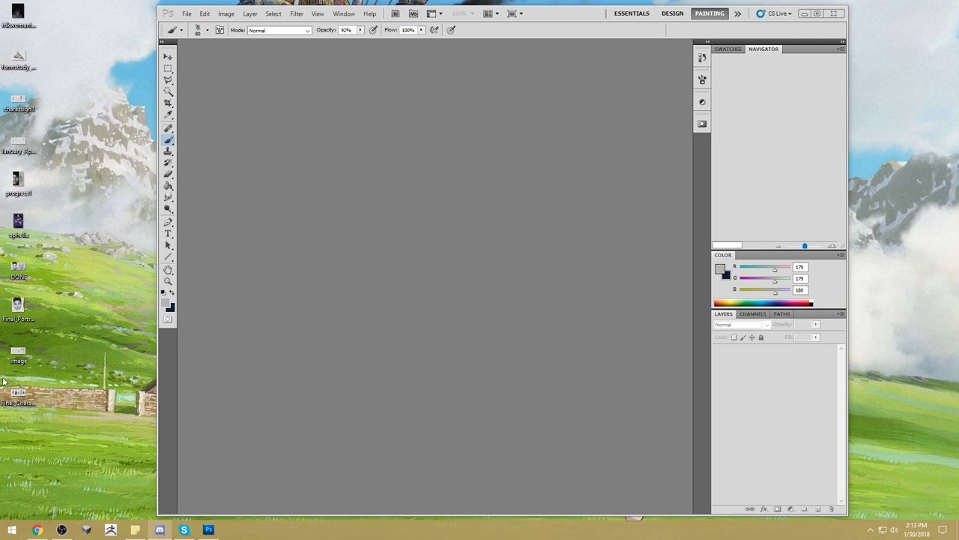
# Select all the desktop image files and open them in Photoshop as seven tabs.
pyautogui.moveTo(6, 408); pyautogui.dragTo(466, 161)
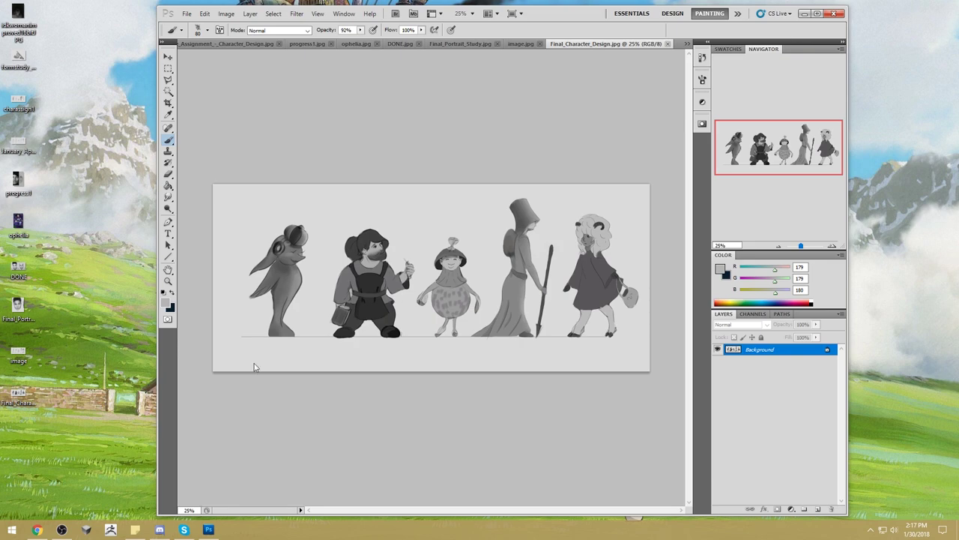
# View the five-character grayscale lineup in Final_Character_Design.jpg.
pyautogui.rightClick(26, 529)
pyautogui.click(264, 419)
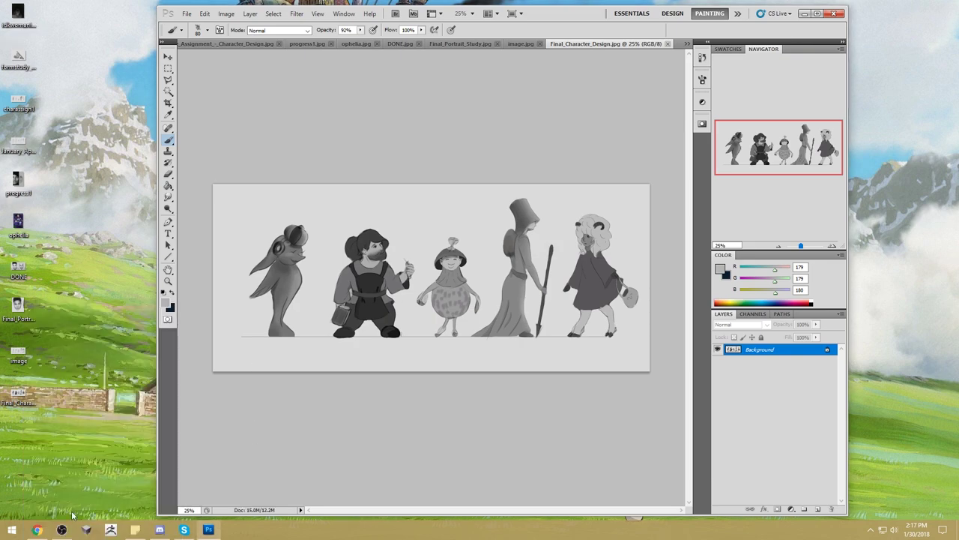
pyautogui.click(37, 529)
pyautogui.moveTo(498, 17); pyautogui.dragTo(615, 27)
pyautogui.click(915, 27)
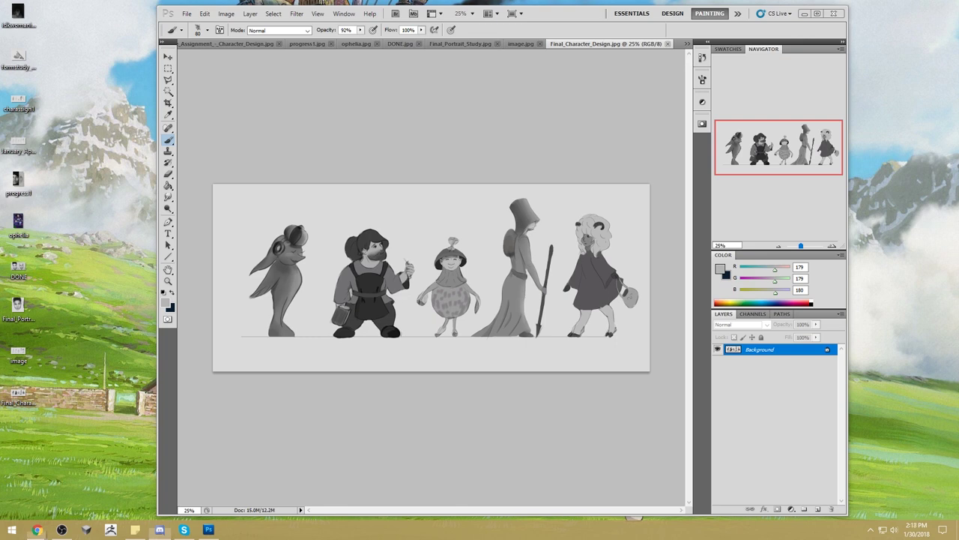
# Lower the Google Hangouts volume in the Volume Mixer to match Skype's.
pyautogui.rightClick(895, 530)
pyautogui.click(894, 461)
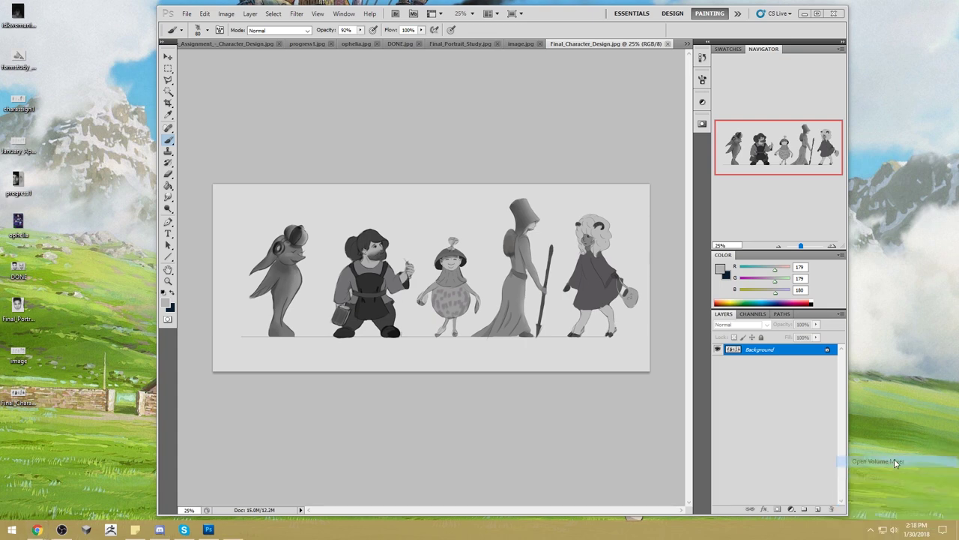
pyautogui.moveTo(816, 503); pyautogui.dragTo(909, 504)
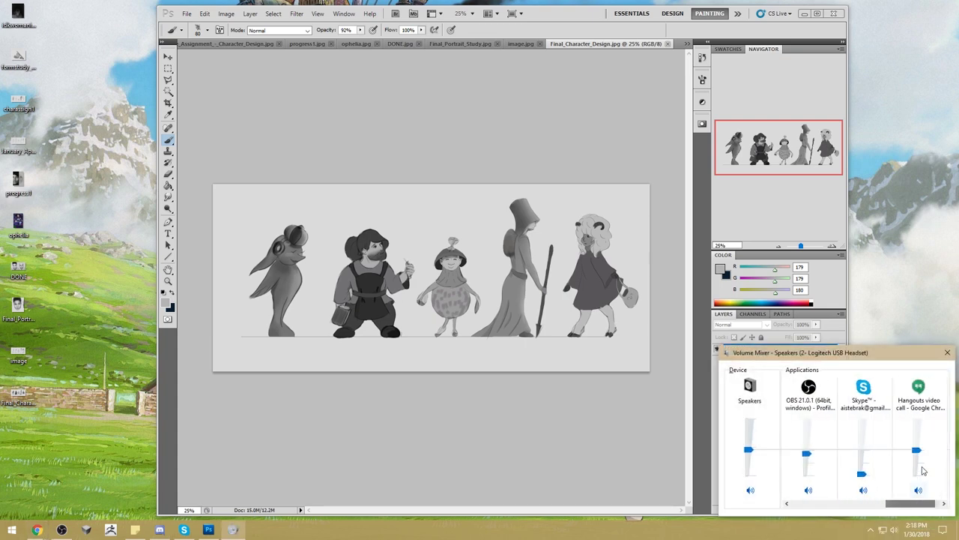
pyautogui.moveTo(917, 451); pyautogui.dragTo(916, 474)
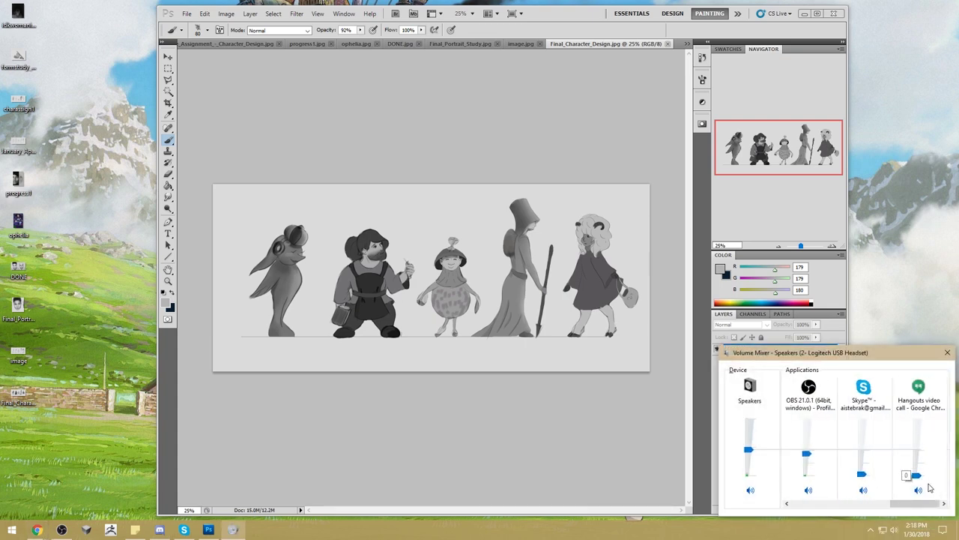
pyautogui.click(948, 353)
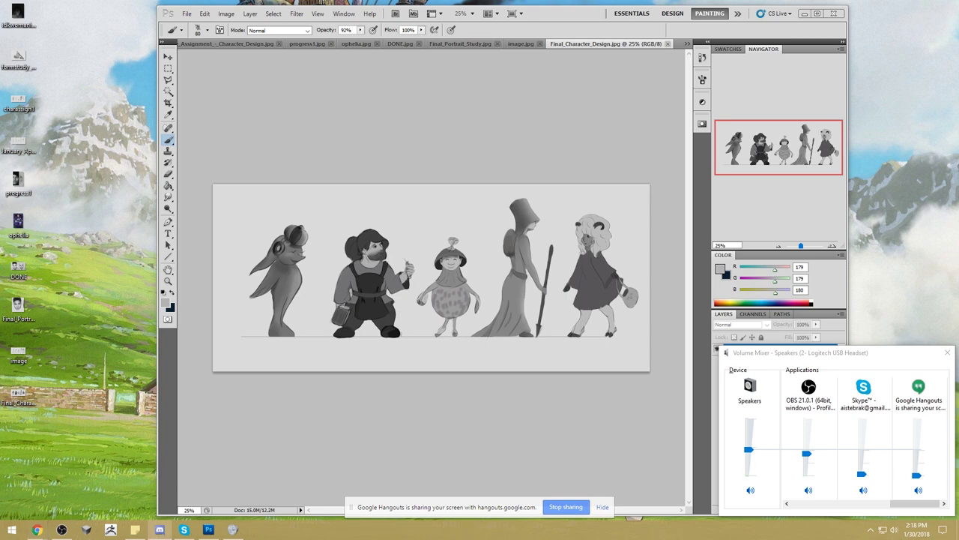
pyautogui.click(946, 353)
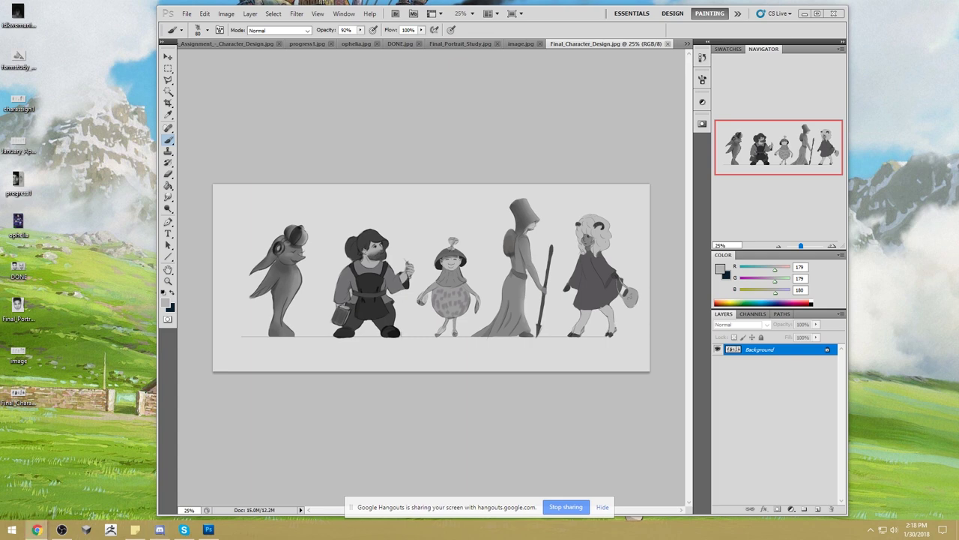
# Move the character design assignment PSD icon into place on the desktop.
pyautogui.moveTo(18, 397); pyautogui.dragTo(142, 406)
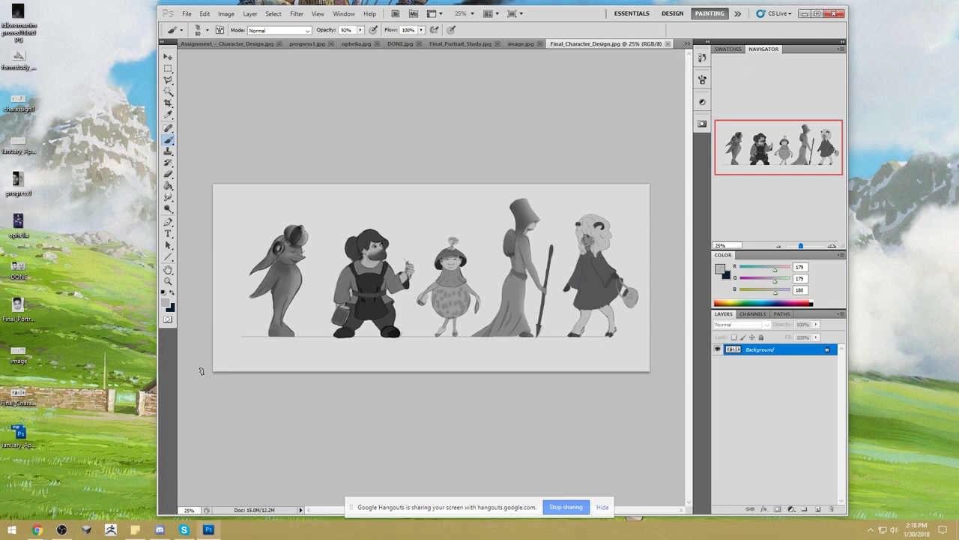
# Open January_Apprentice_Assignment_-_Character_Design_1.psd and compare it with the Final_Character_Design and image.jpg tabs.
pyautogui.doubleClick(20, 434)
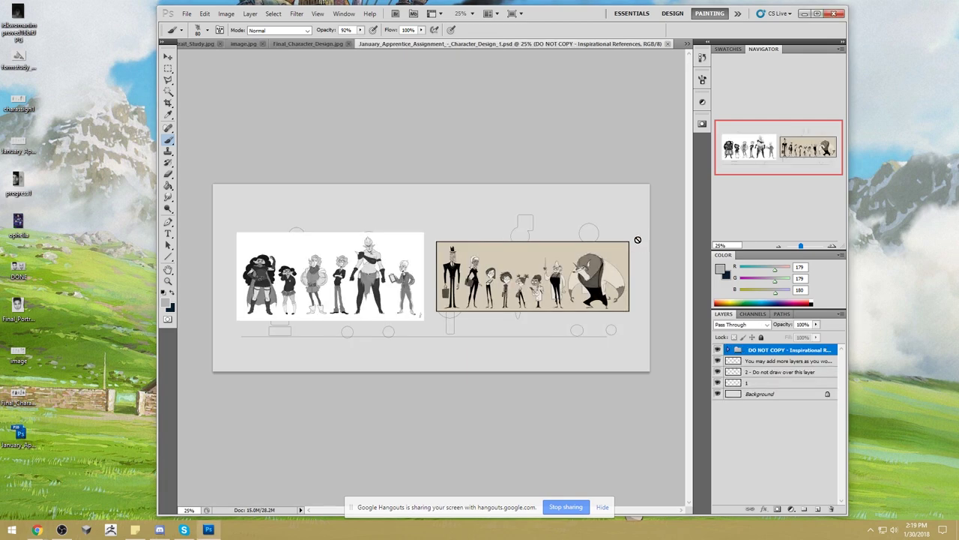
pyautogui.click(317, 47)
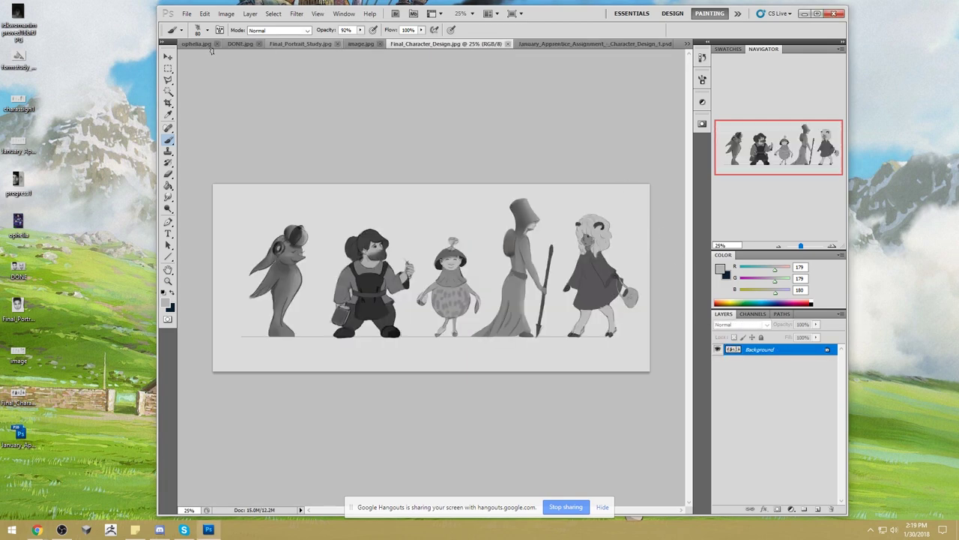
pyautogui.click(367, 46)
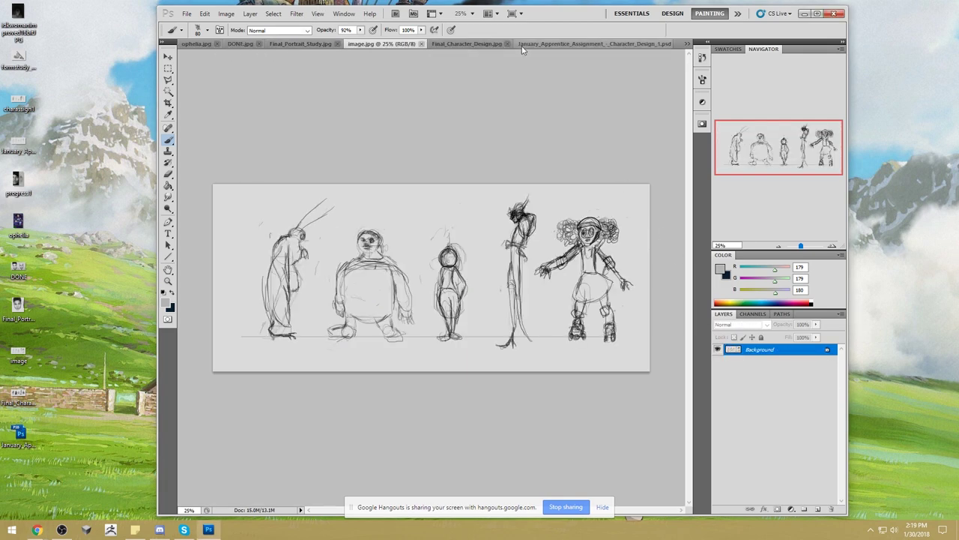
pyautogui.click(626, 45)
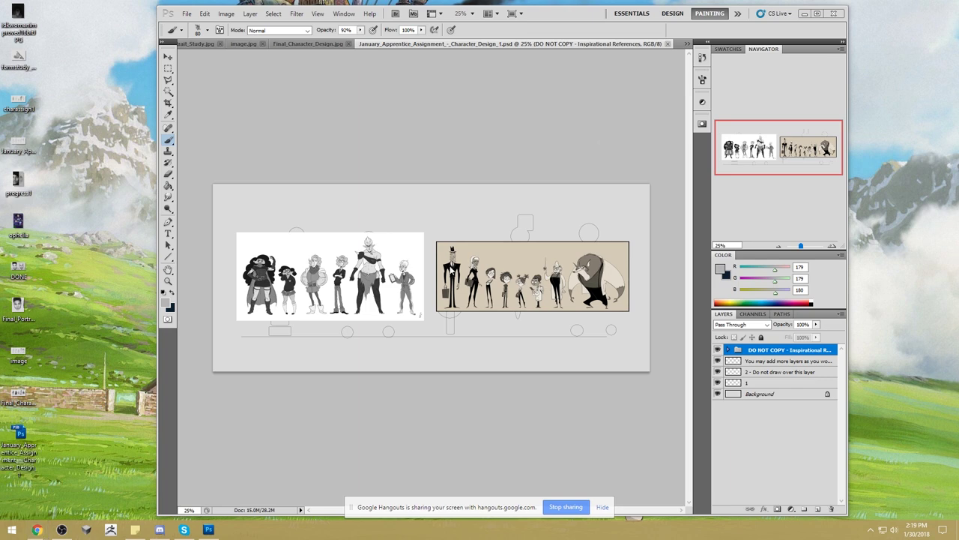
# Maximise Photoshop, zoom to 50%, and hide the DO NOT COPY reference group.
pyautogui.doubleClick(566, 23)
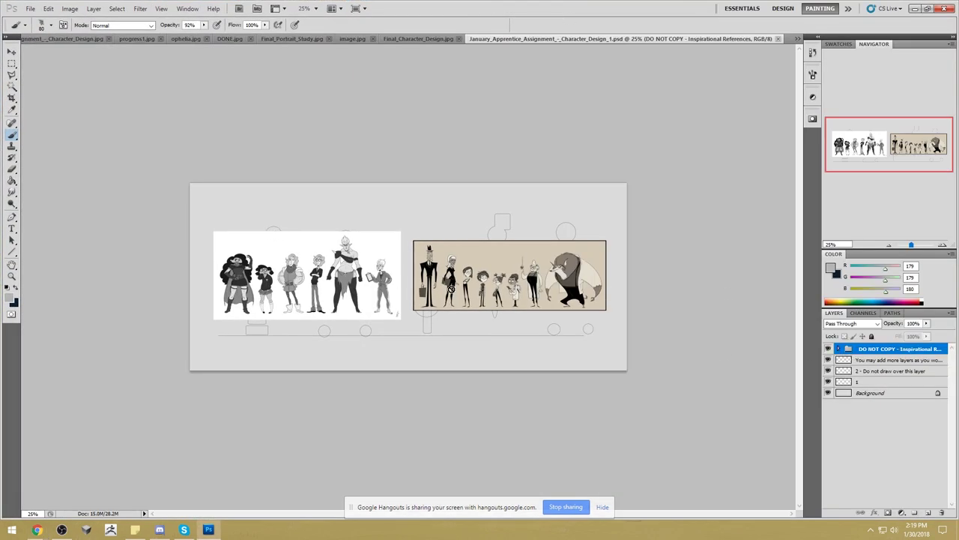
pyautogui.hotkey('ctrl', '+')
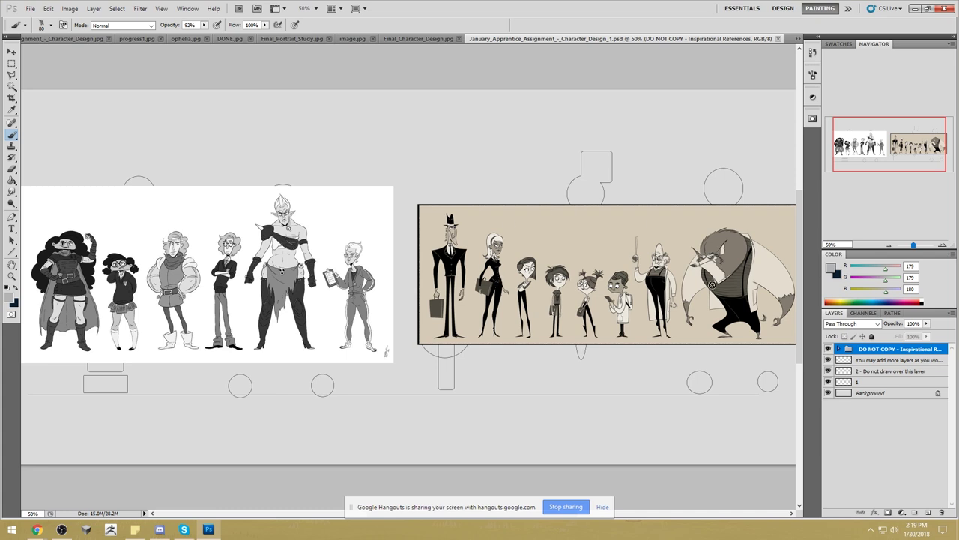
pyautogui.click(828, 348)
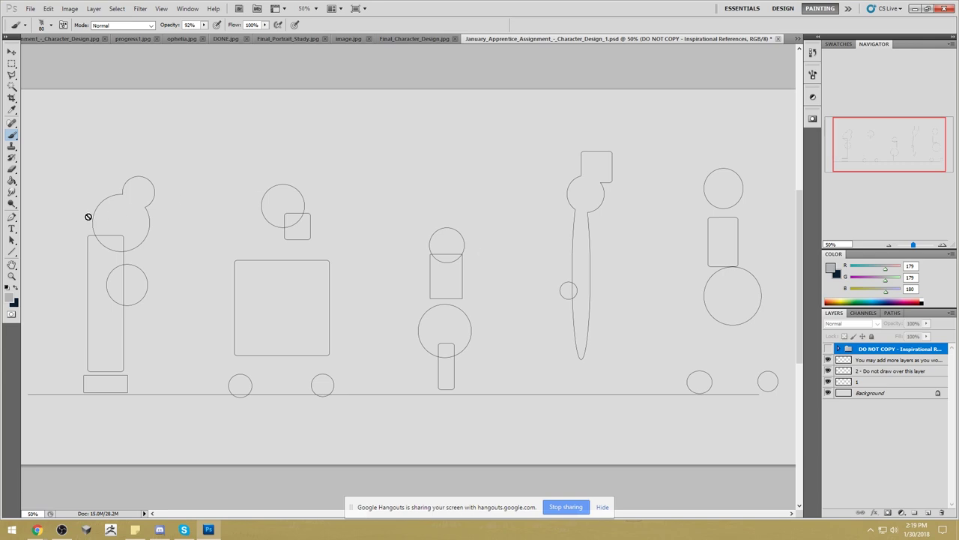
pyautogui.click(73, 40)
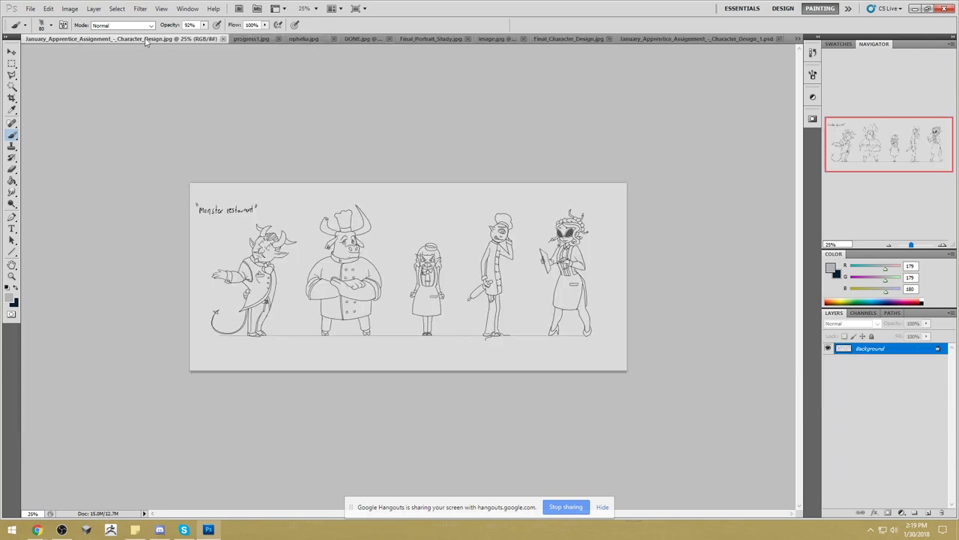
pyautogui.click(258, 40)
pyautogui.click(305, 39)
pyautogui.click(375, 39)
pyautogui.click(449, 39)
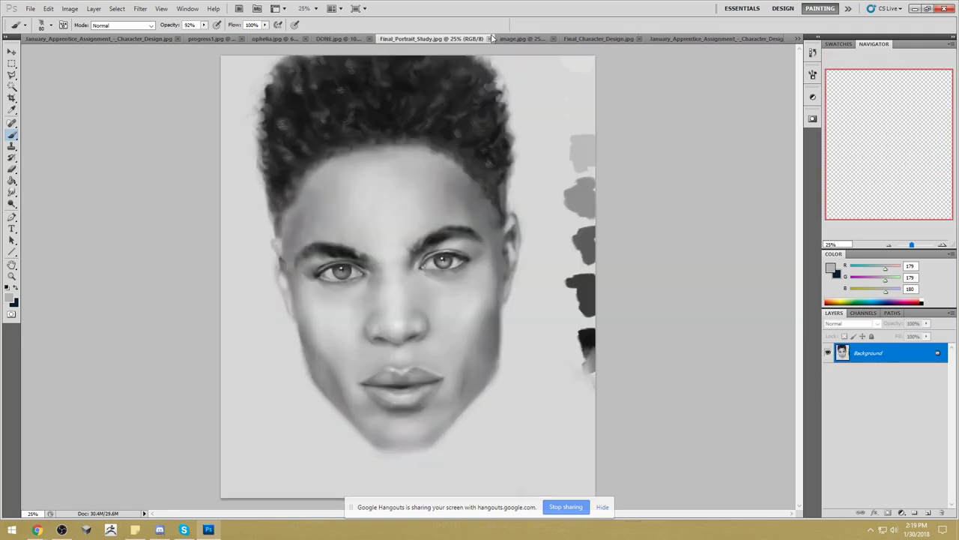
pyautogui.click(524, 39)
pyautogui.click(604, 39)
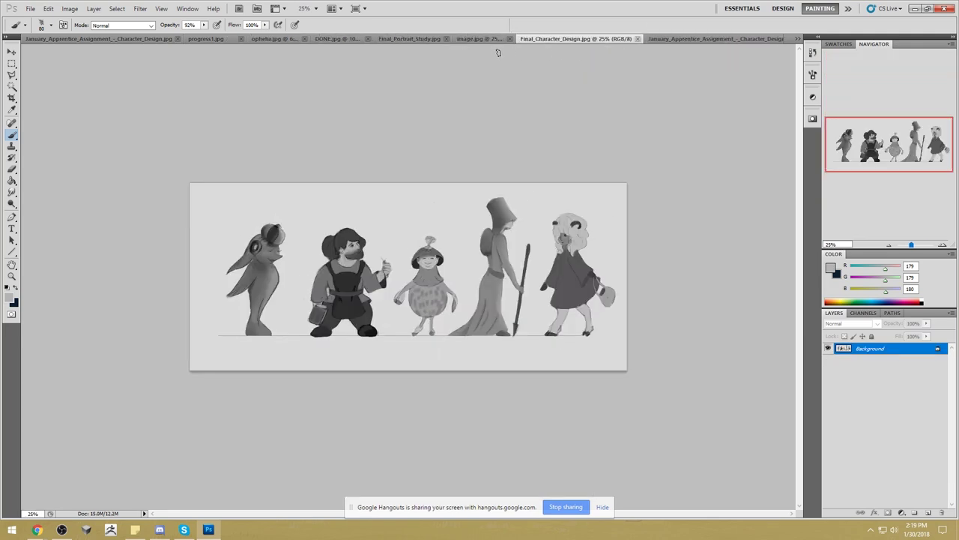
pyautogui.click(485, 40)
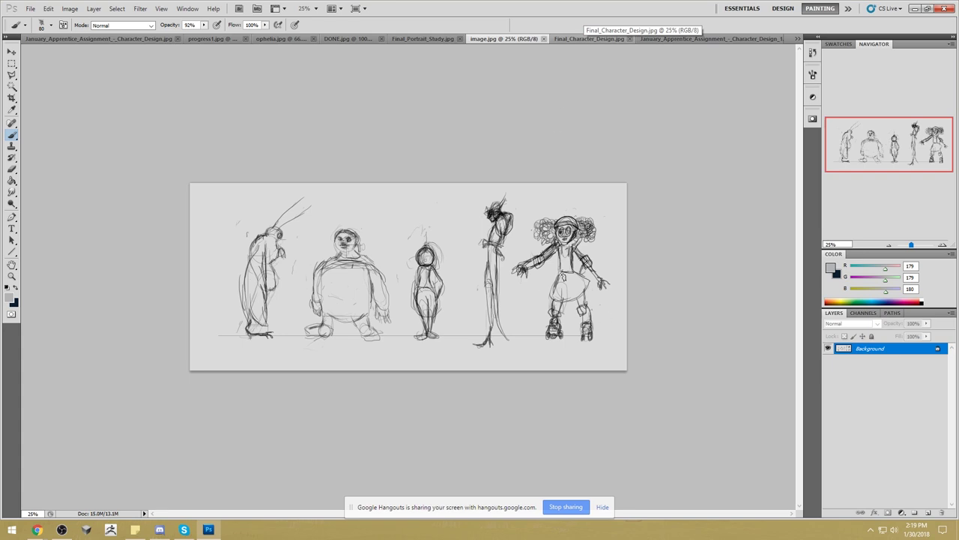
pyautogui.click(722, 39)
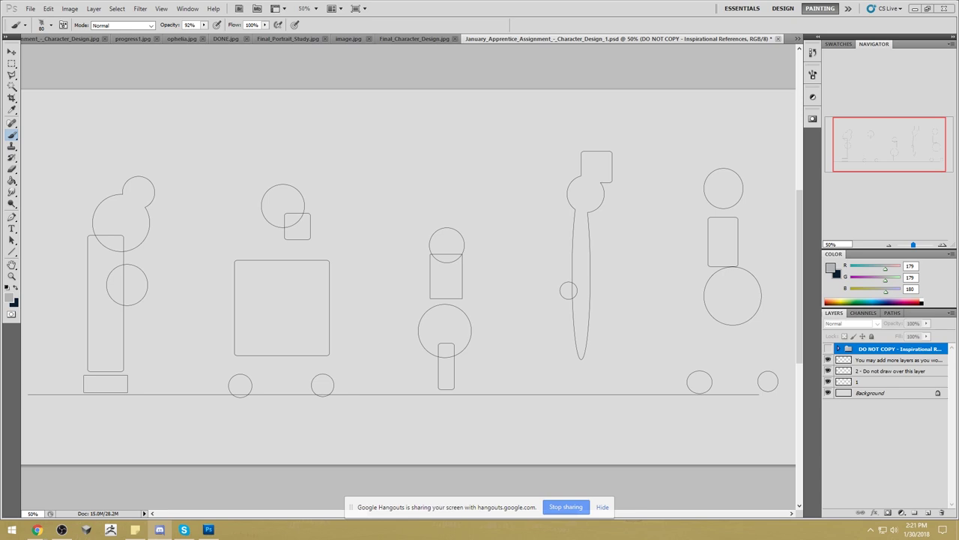
# Flip through the progress1, ophelia, DONE, Final_Portrait_Study and image.jpg documents, then return to progress1.
pyautogui.click(126, 39)
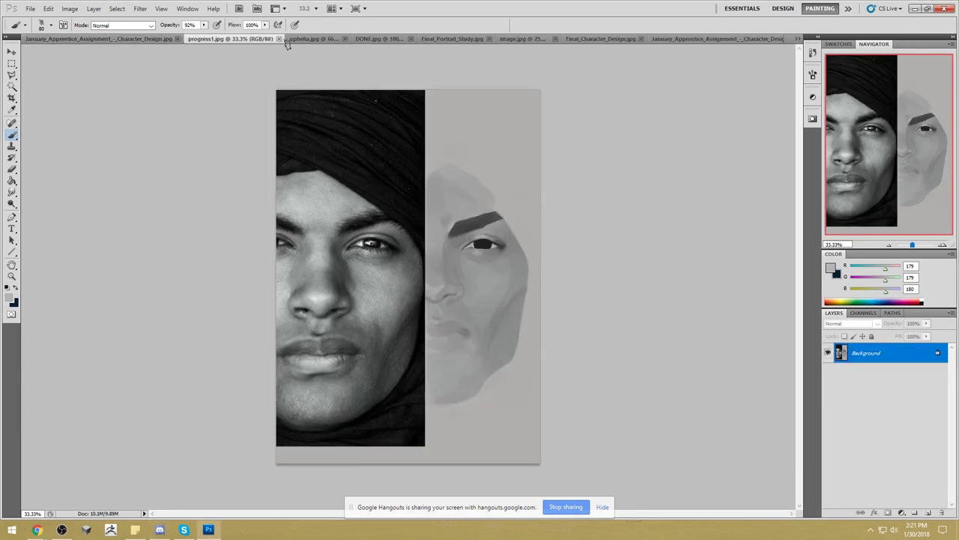
pyautogui.click(293, 40)
pyautogui.click(388, 39)
pyautogui.click(450, 39)
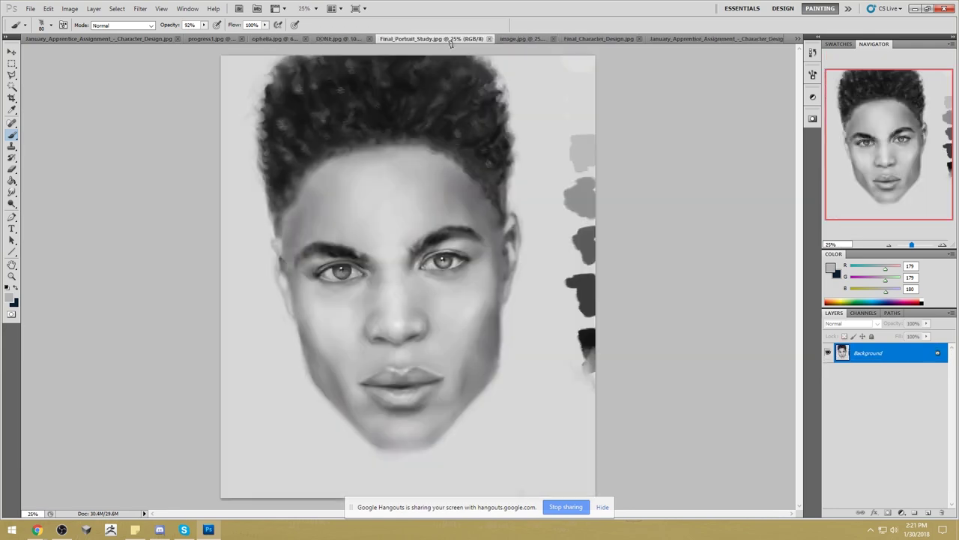
pyautogui.click(527, 41)
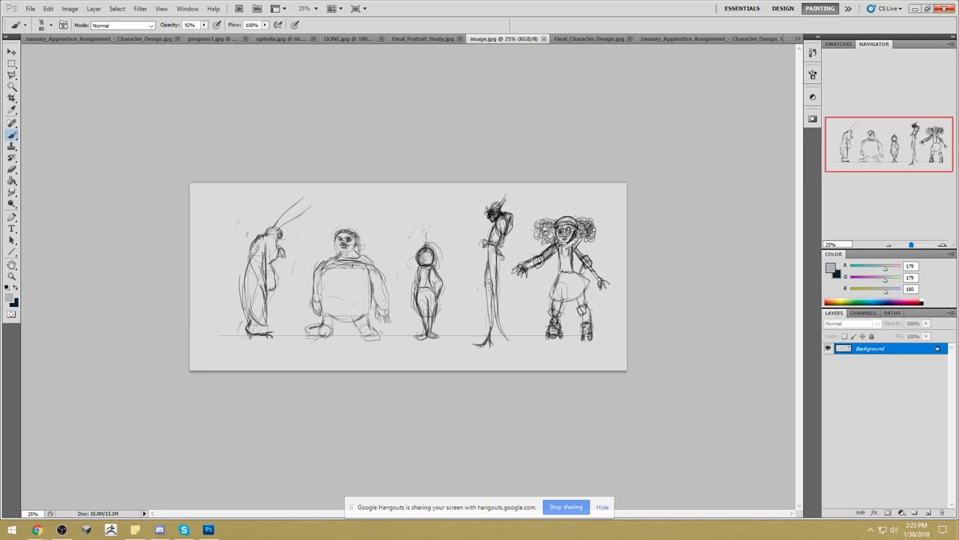
pyautogui.click(195, 38)
pyautogui.click(304, 39)
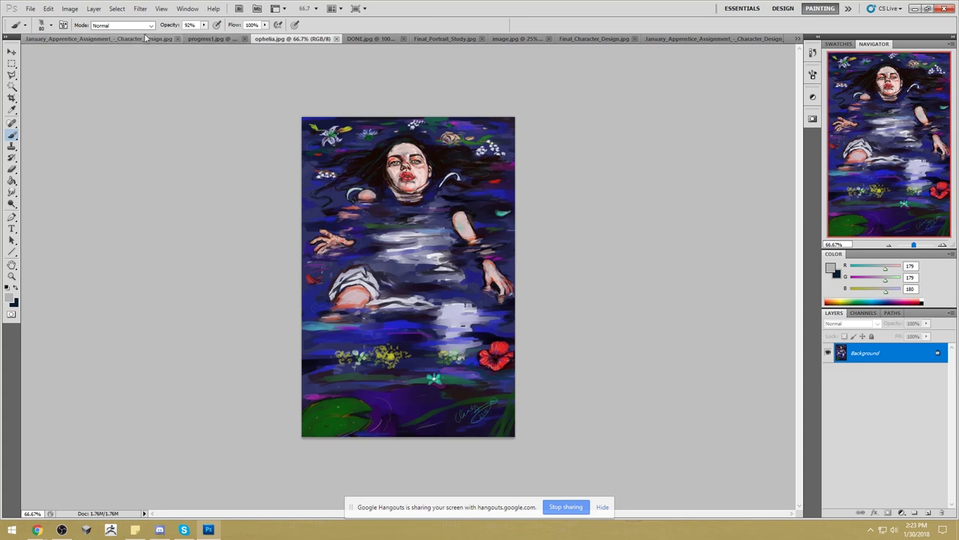
pyautogui.click(129, 39)
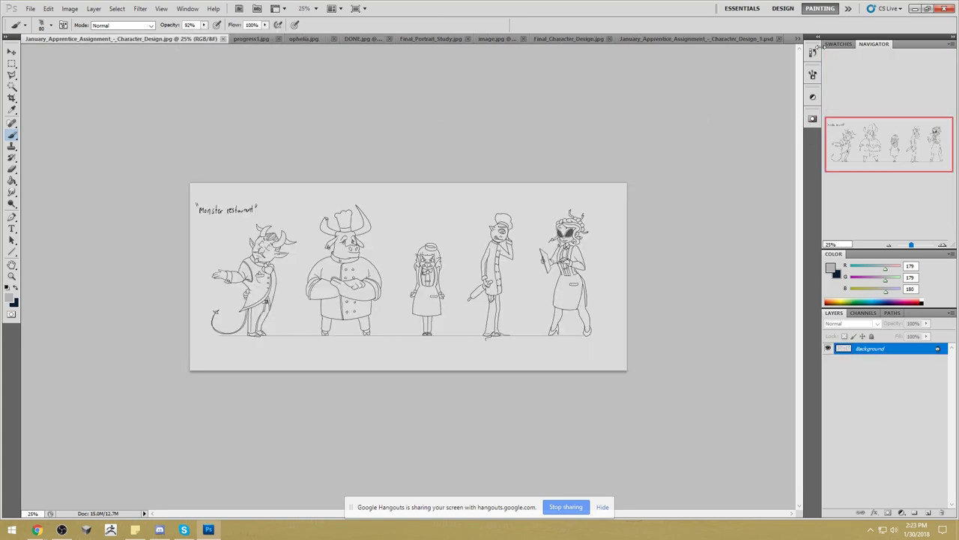
pyautogui.click(736, 40)
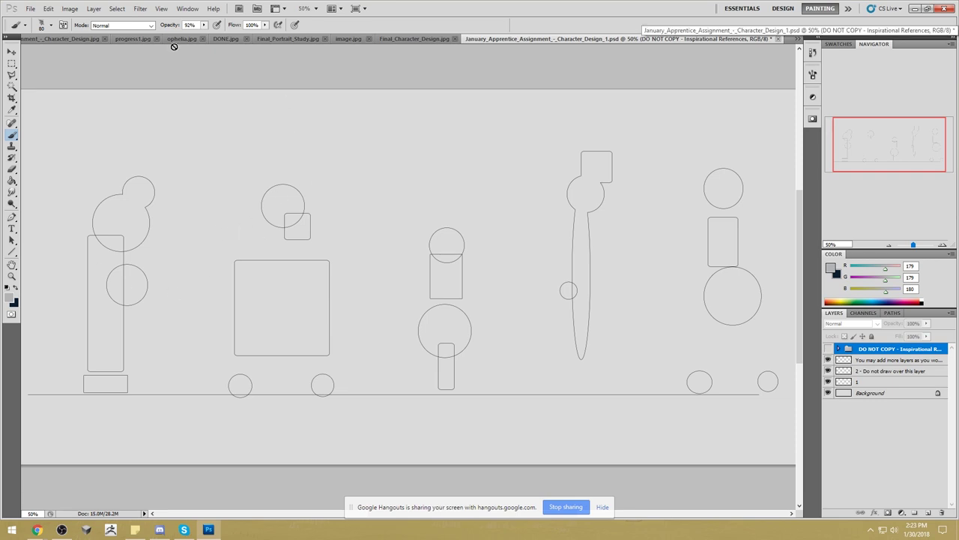
pyautogui.click(58, 40)
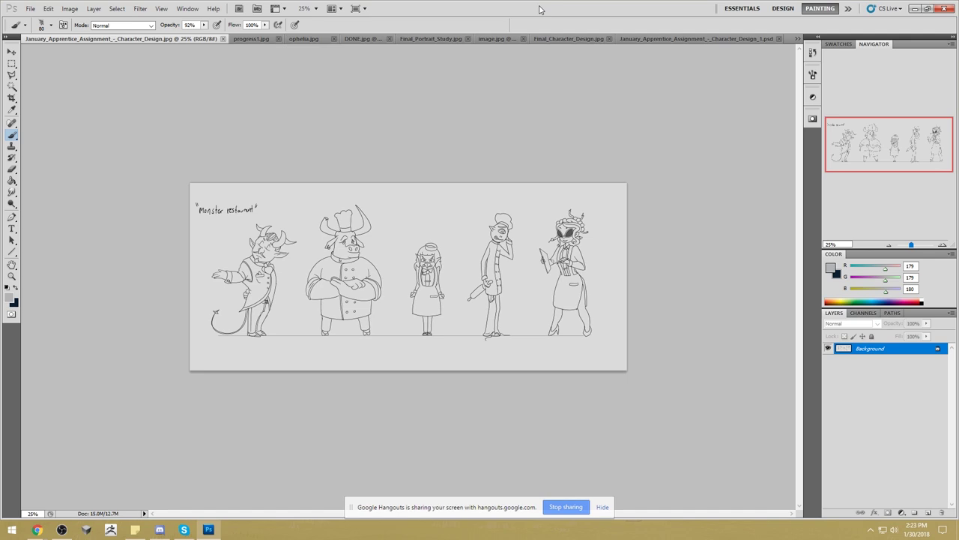
pyautogui.click(670, 39)
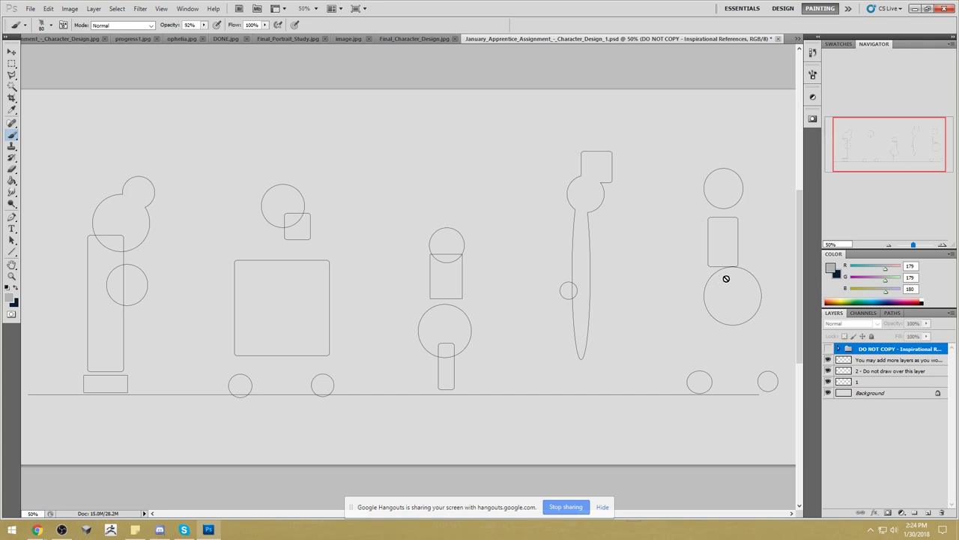
# Show the DO NOT COPY reference group, zoom to 107%, pan to the sepia lineup, then hide the group.
pyautogui.click(828, 349)
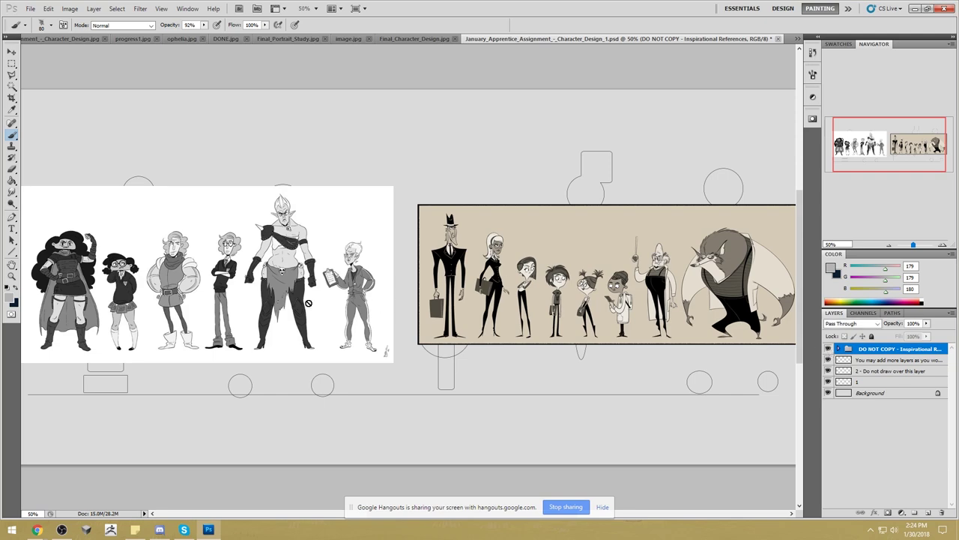
pyautogui.press('z')
pyautogui.moveTo(34, 206); pyautogui.dragTo(426, 378)
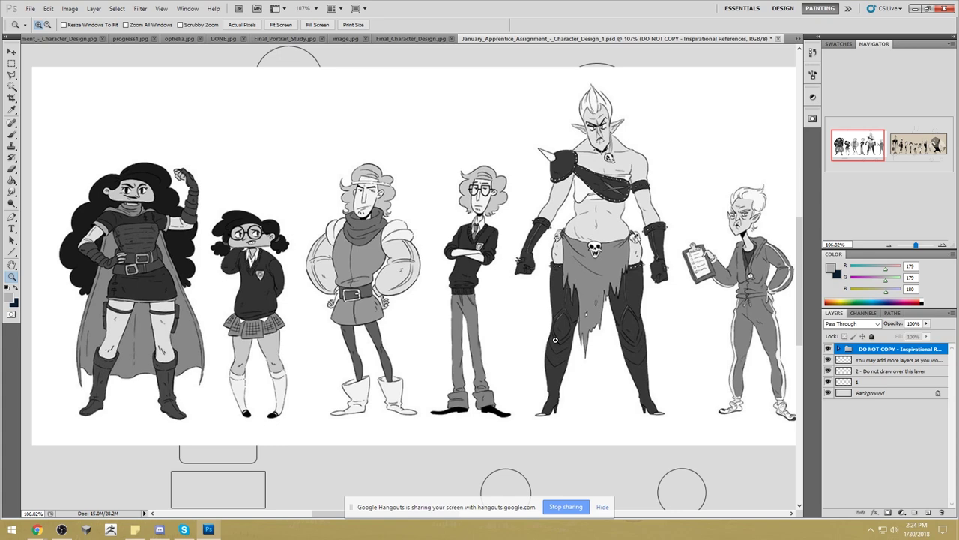
pyautogui.moveTo(727, 334); pyautogui.dragTo(379, 347)
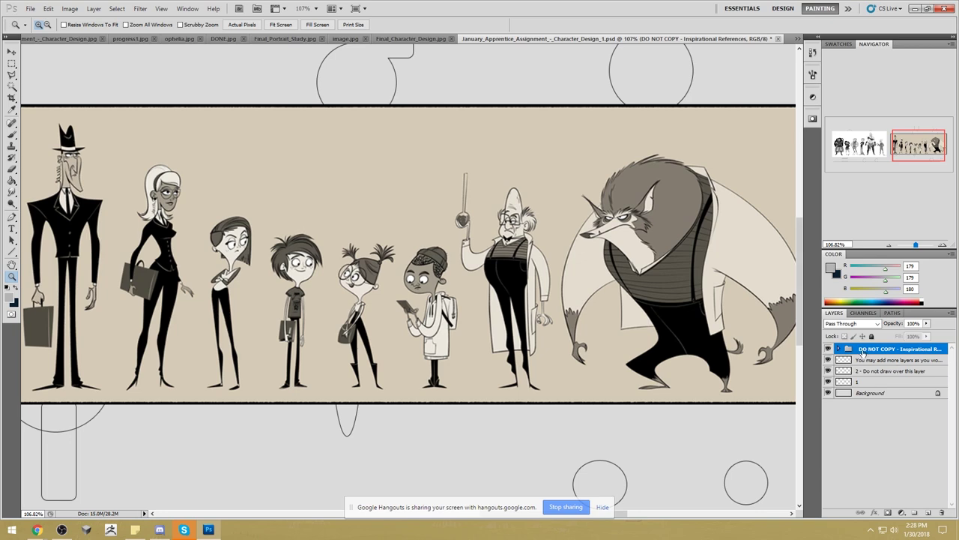
pyautogui.click(828, 348)
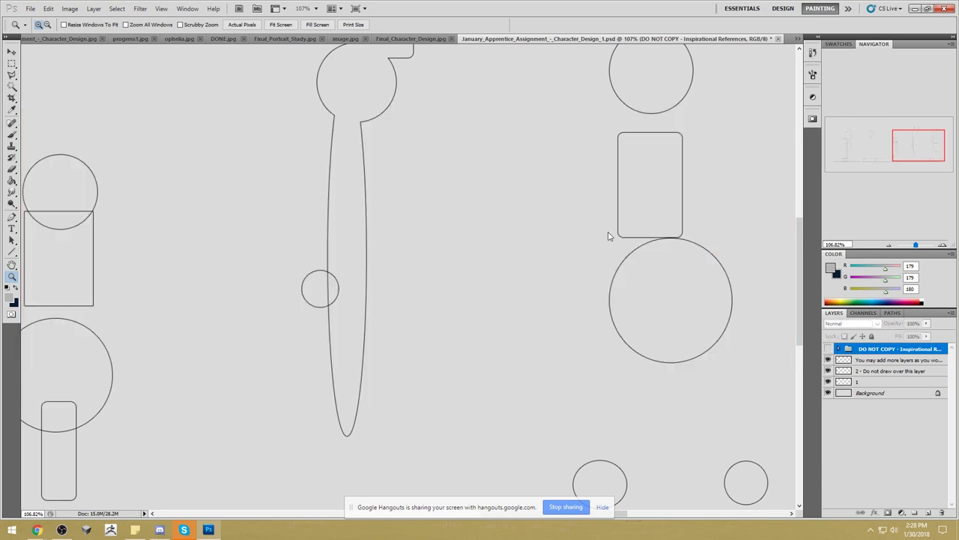
# Fit the document on screen and restore the Photoshop window from maximized.
pyautogui.hotkey('ctrl', '0')
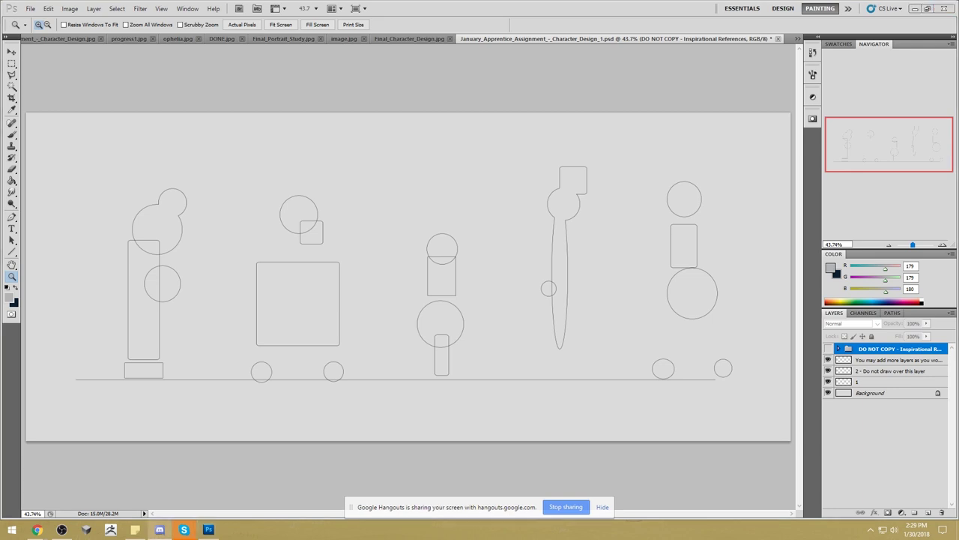
pyautogui.doubleClick(711, 7)
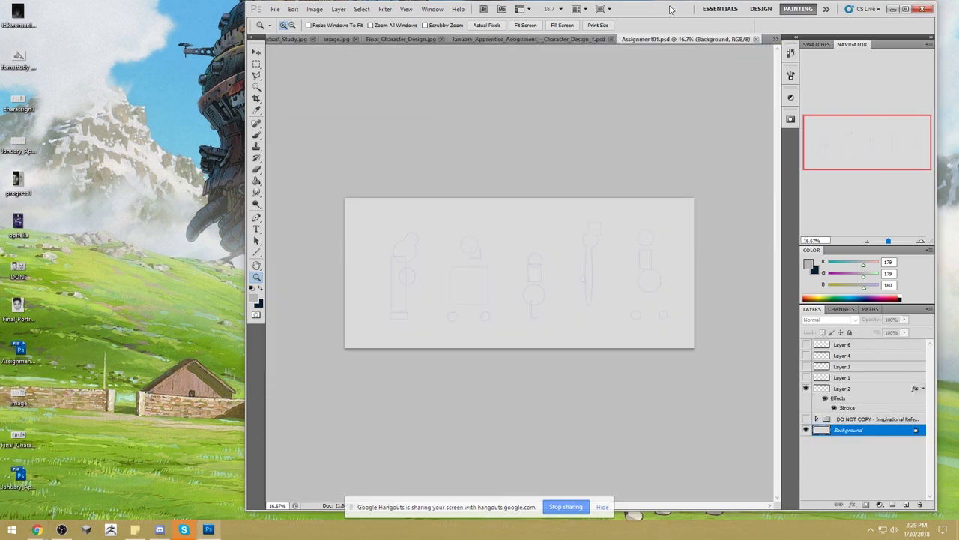
# Open Assignment01.psd, show and zoom in on the Layer 1 sketches, and select Layer 1.
pyautogui.doubleClick(673, 9)
pyautogui.click(827, 382)
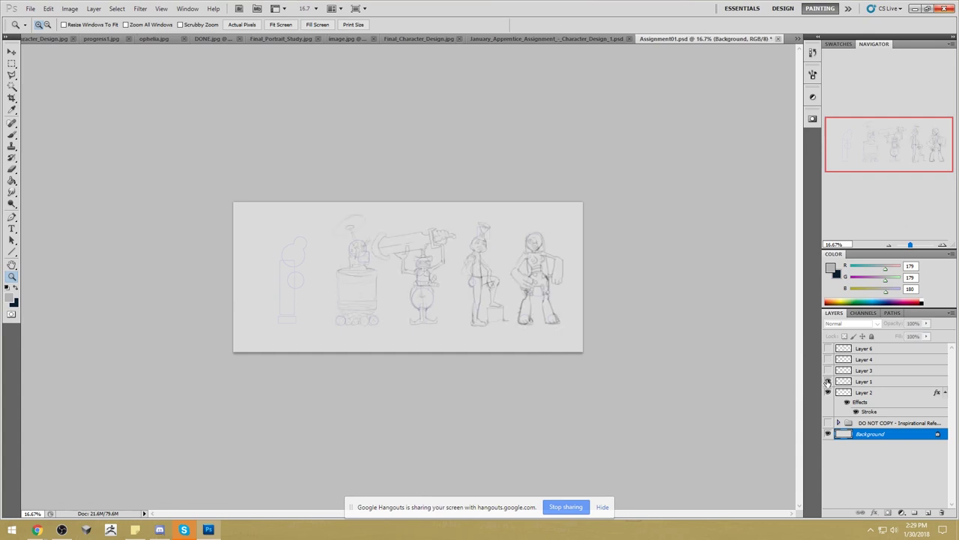
pyautogui.moveTo(302, 247); pyautogui.dragTo(597, 357)
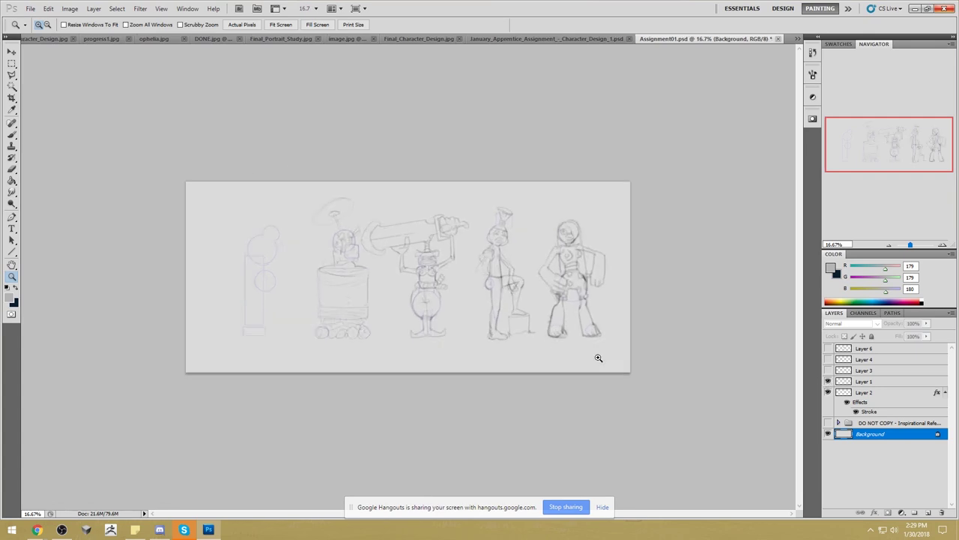
pyautogui.click(827, 382)
pyautogui.click(827, 381)
pyautogui.click(828, 381)
pyautogui.click(827, 382)
pyautogui.click(869, 382)
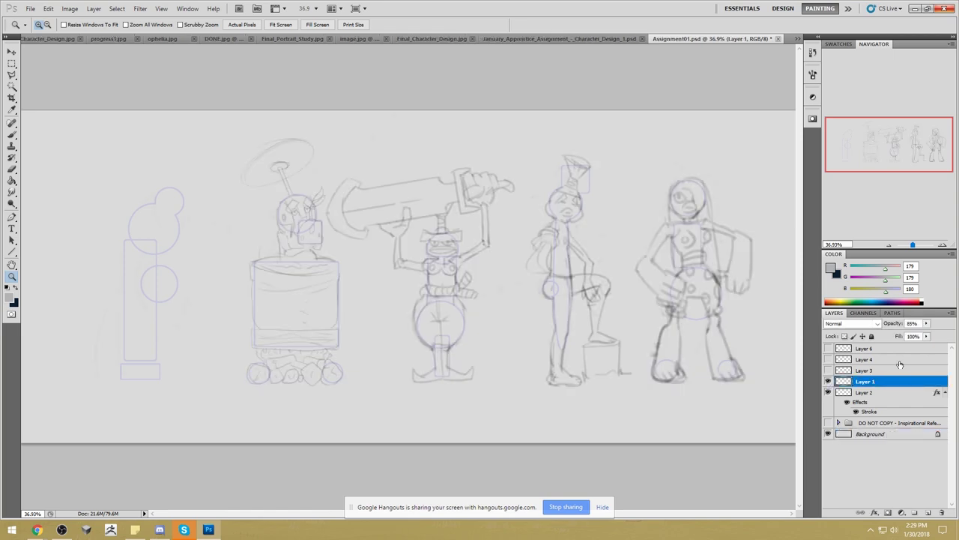
# Lower Layer 1's opacity slightly, then duplicate it and merge the copy down to darken it.
pyautogui.moveTo(927, 323); pyautogui.dragTo(936, 335)
pyautogui.rightClick(876, 381)
pyautogui.click(888, 185)
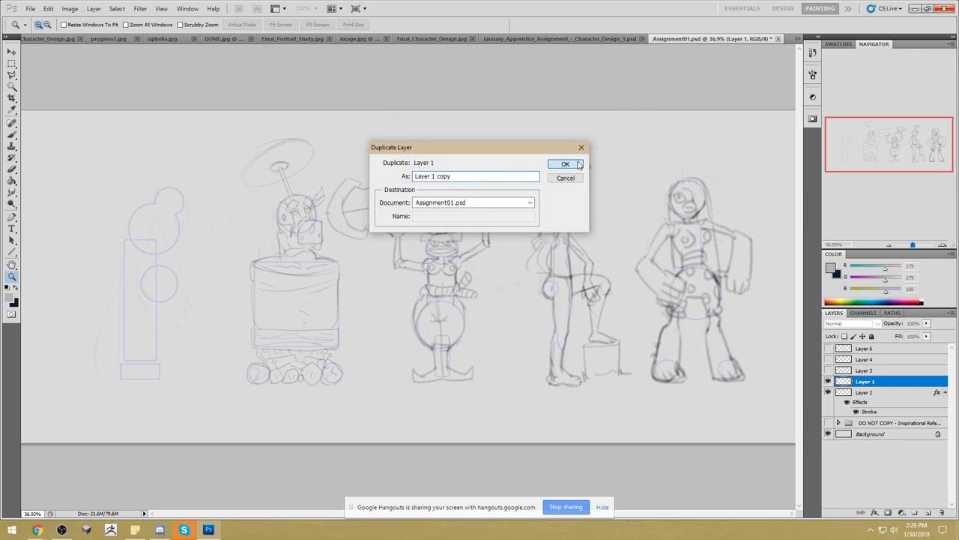
pyautogui.press('Return')
pyautogui.rightClick(878, 383)
pyautogui.click(886, 362)
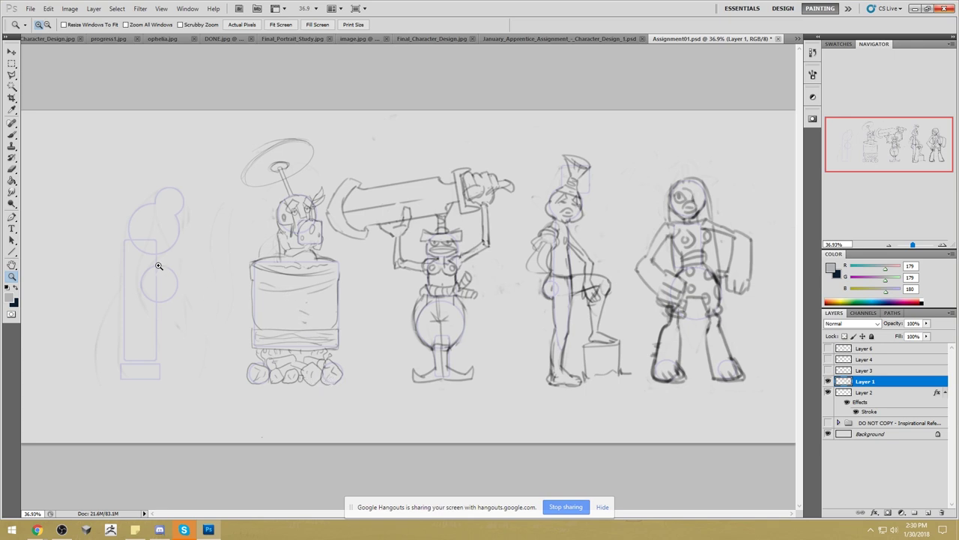
# Hide Layer 1, show and select Layer 3 to check its Fill, then hide Layer 3.
pyautogui.click(828, 381)
pyautogui.click(829, 370)
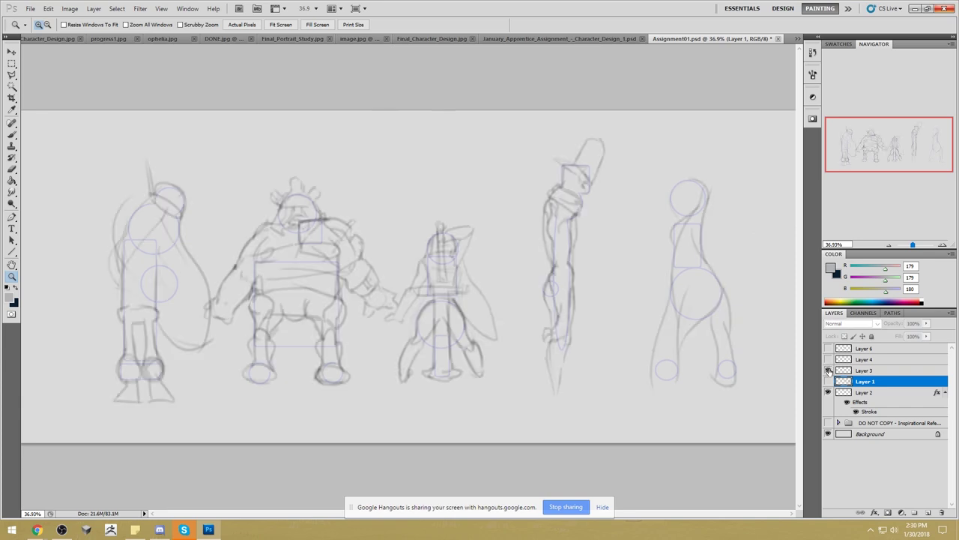
pyautogui.click(892, 370)
pyautogui.click(927, 336)
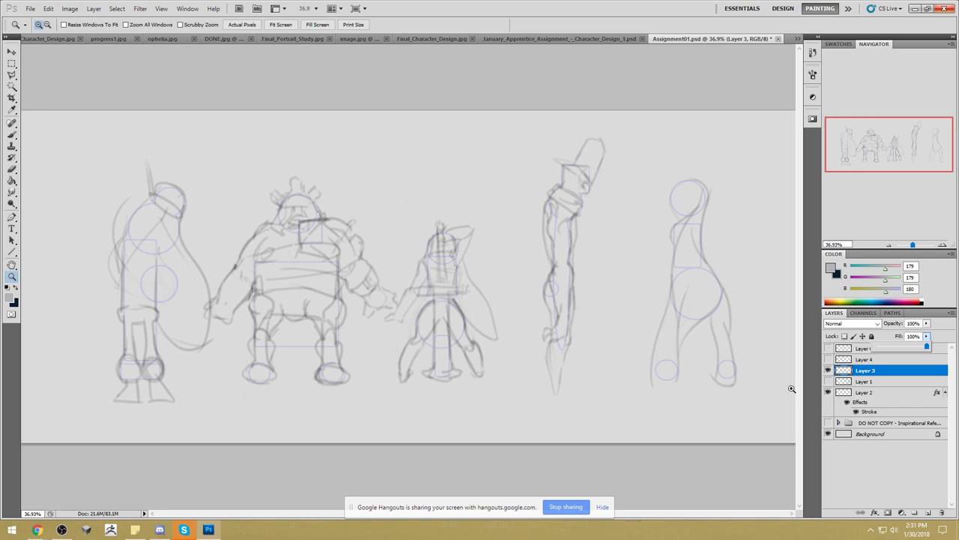
pyautogui.click(828, 370)
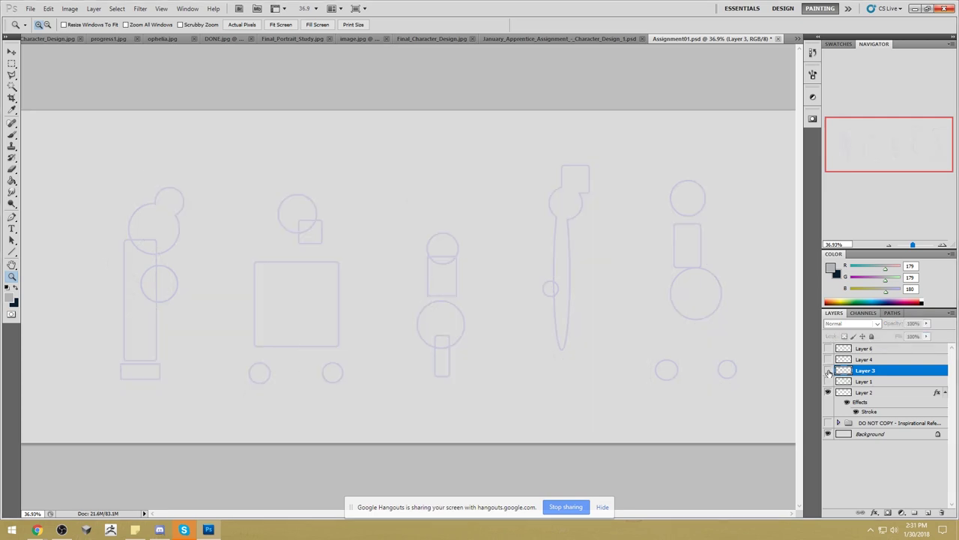
# Review the Layer 4 frog sketches and the Layer 6 drawing, then close Assignment01.psd.
pyautogui.click(828, 360)
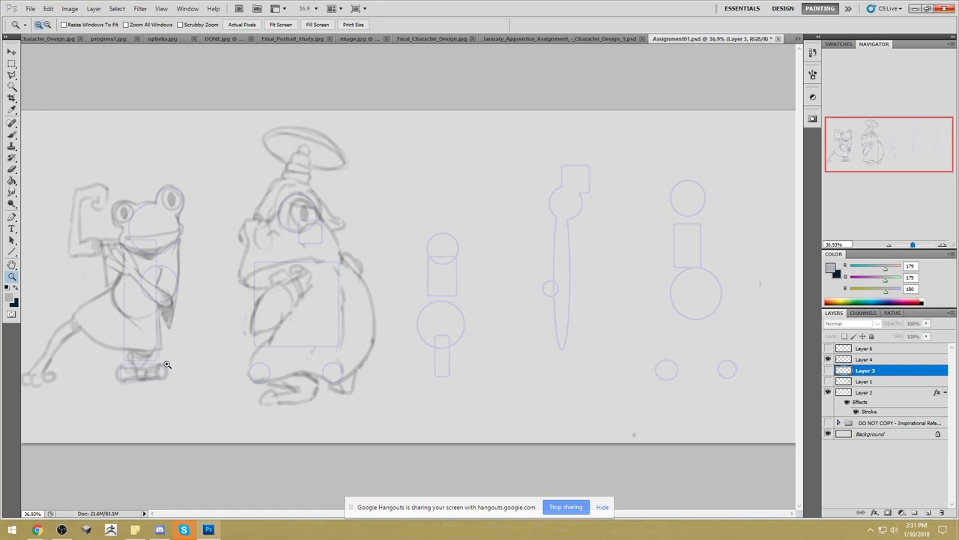
pyautogui.click(828, 359)
pyautogui.click(828, 359)
pyautogui.click(829, 360)
pyautogui.click(829, 348)
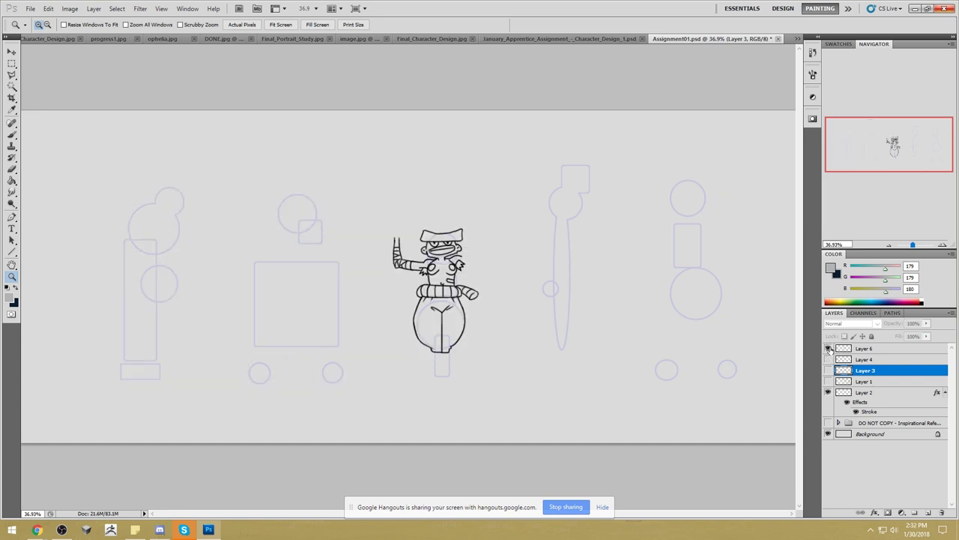
pyautogui.click(829, 349)
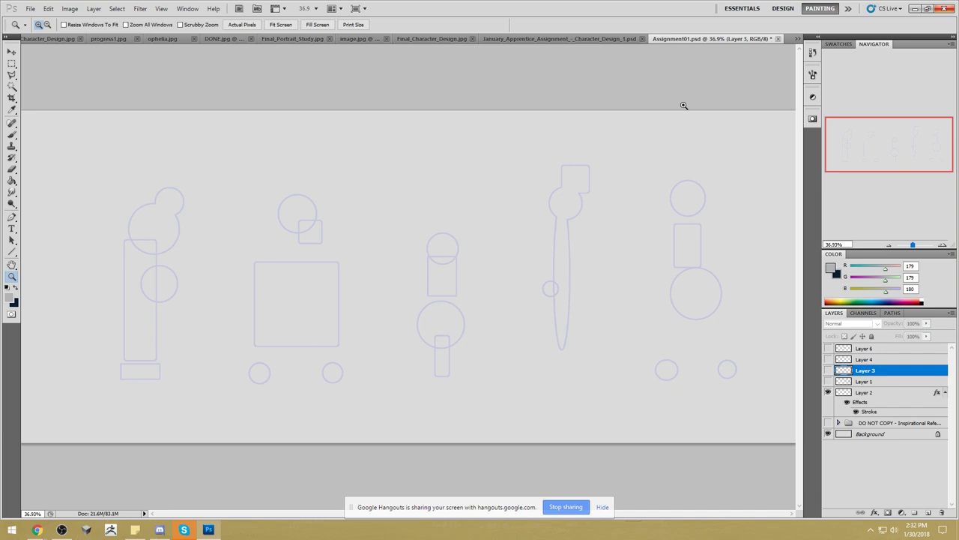
pyautogui.click(778, 38)
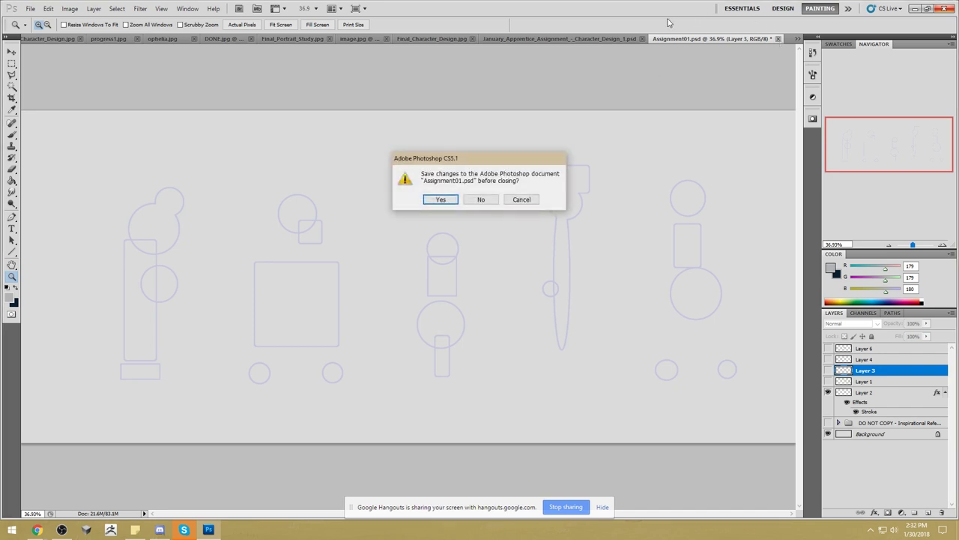
# Close Assignment01.psd without saving, move the window left, and drag the portrait reference photo to the desktop.
pyautogui.click(481, 199)
pyautogui.moveTo(644, 9); pyautogui.dragTo(512, 15)
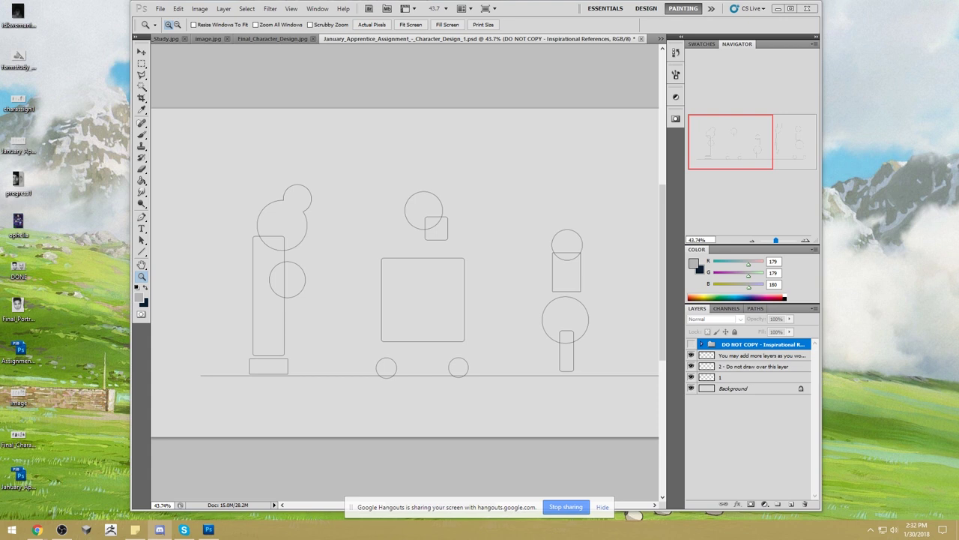
pyautogui.moveTo(37, 529); pyautogui.dragTo(24, 222)
# Open Photo_Reference_for_Portrait_Study.png in Photos, place it on the right, and return to Photoshop.
pyautogui.doubleClick(20, 221)
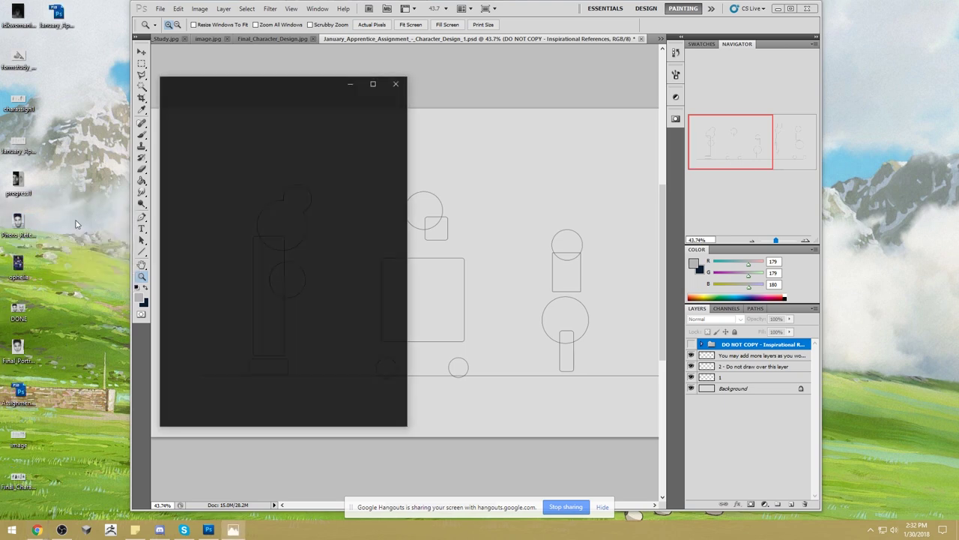
pyautogui.moveTo(286, 85); pyautogui.dragTo(808, 78)
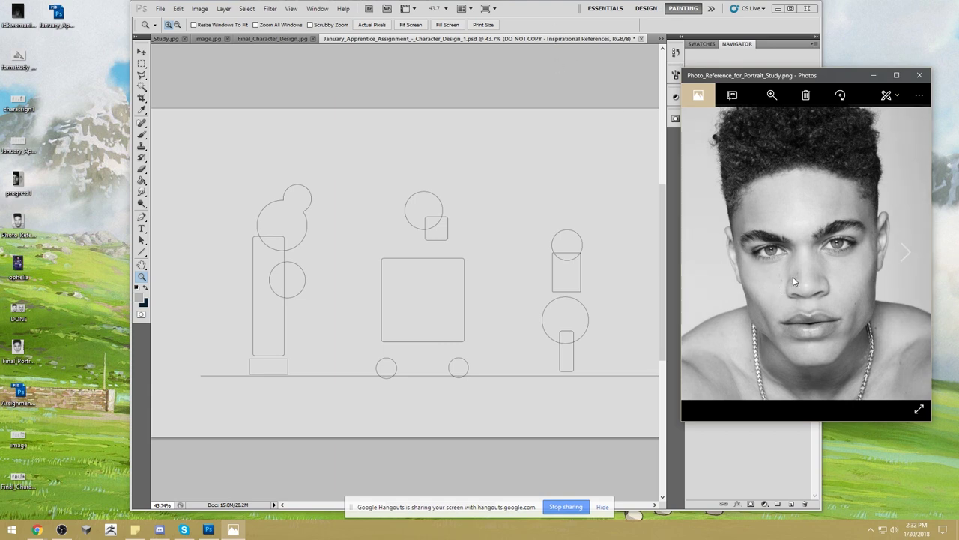
pyautogui.click(544, 9)
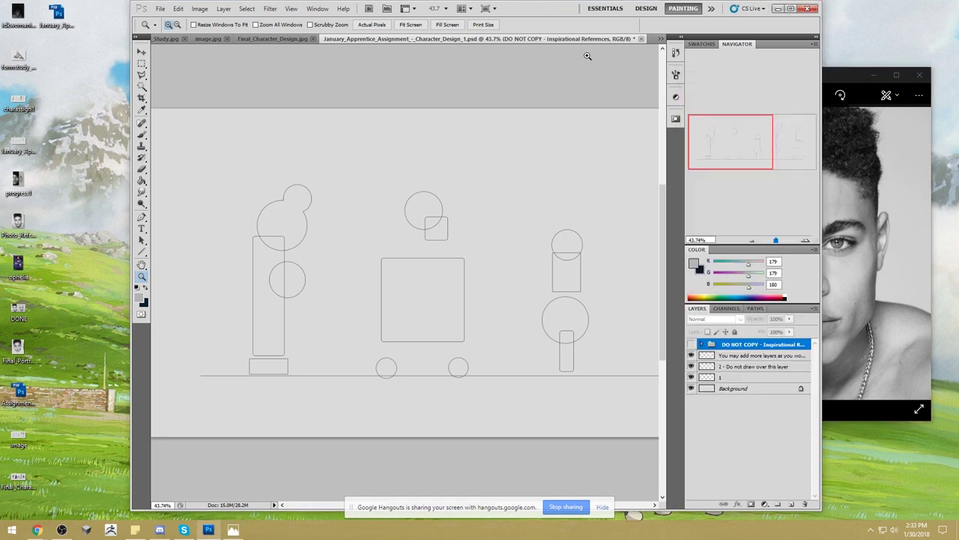
# Copy the '2 - Do not draw over this layer' guide shapes and paste them into Final_Character_Design.jpg.
pyautogui.click(284, 38)
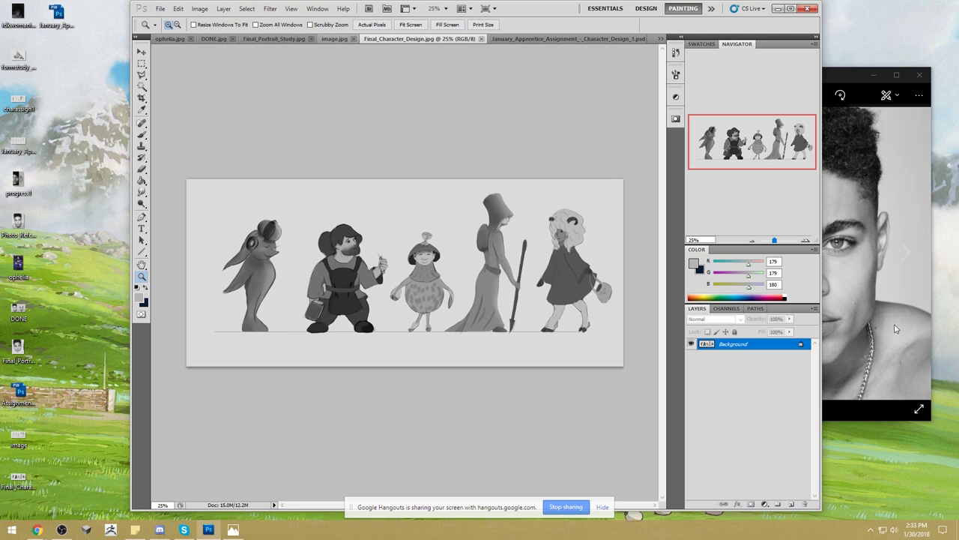
pyautogui.click(604, 39)
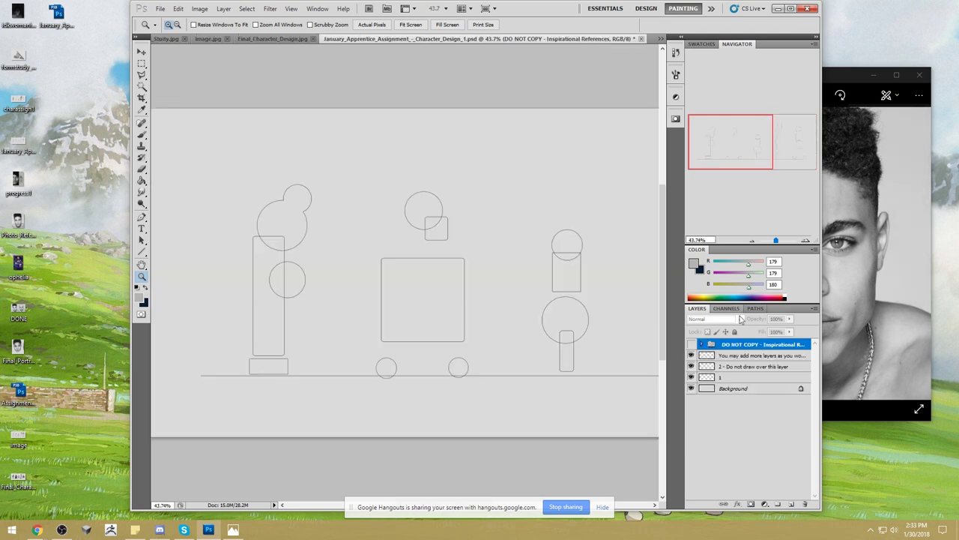
pyautogui.click(691, 366)
pyautogui.click(709, 366)
pyautogui.hotkey('ctrl', 'a')
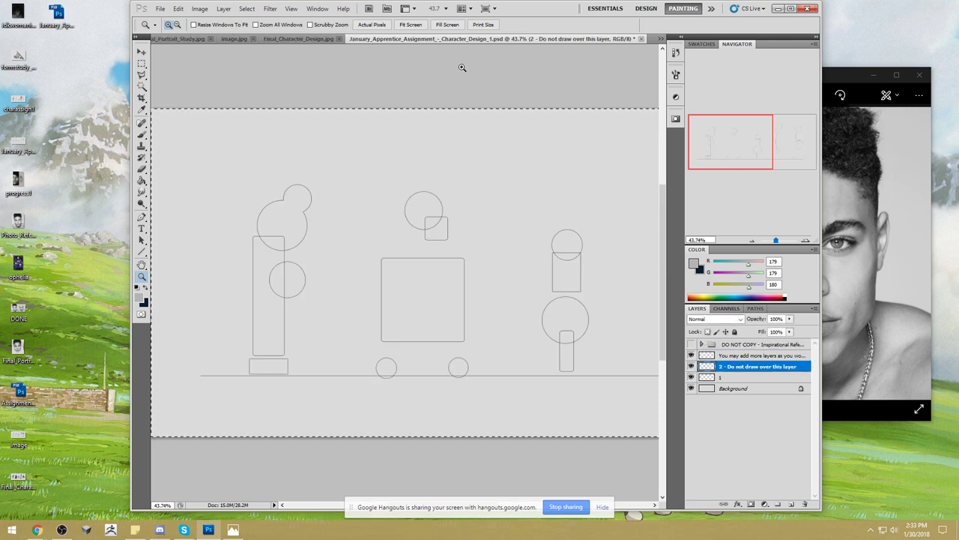
pyautogui.click(304, 39)
pyautogui.press('v')
pyautogui.hotkey('ctrl', 'v')
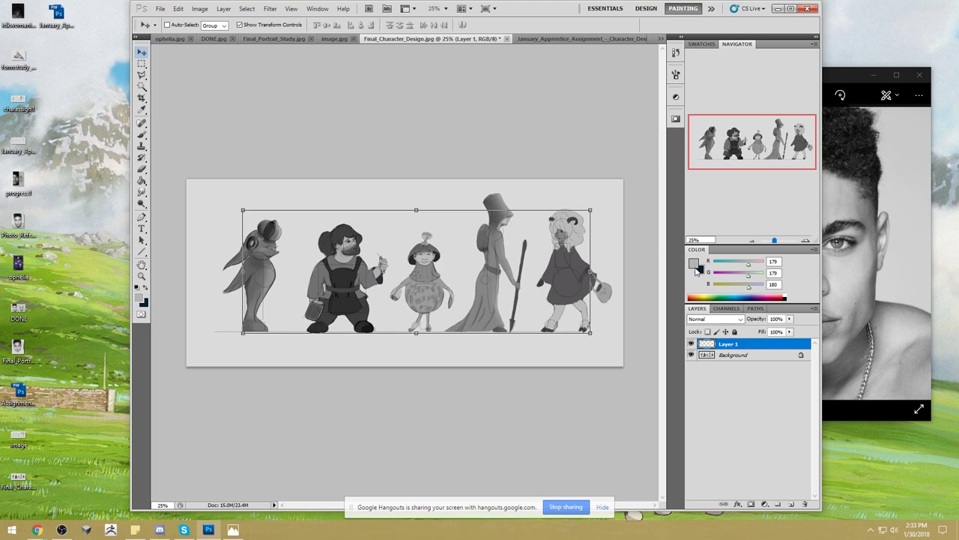
# Lock Layer 1's transparent pixels, set a red foreground colour and a 250 brush size.
pyautogui.click(707, 331)
pyautogui.press('b')
pyautogui.rightClick(594, 267)
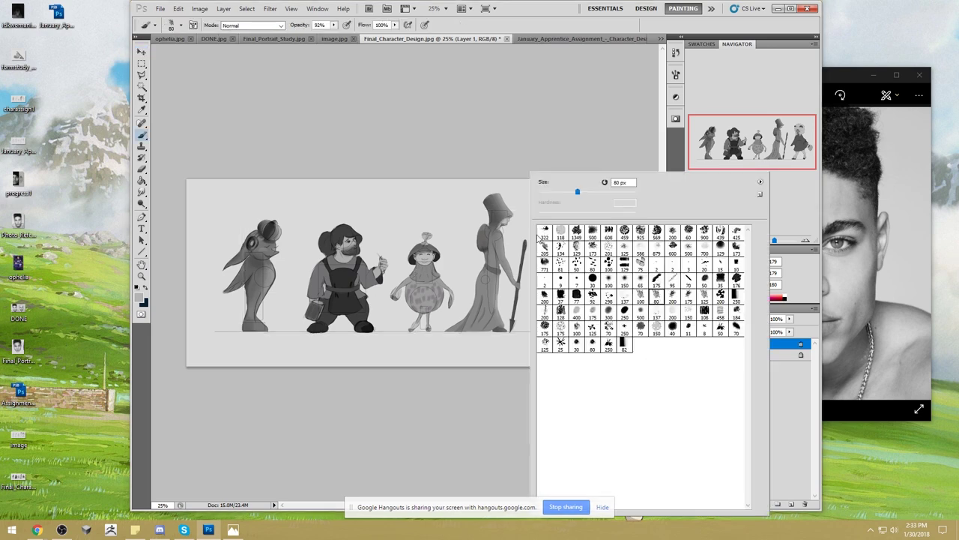
pyautogui.press('Return')
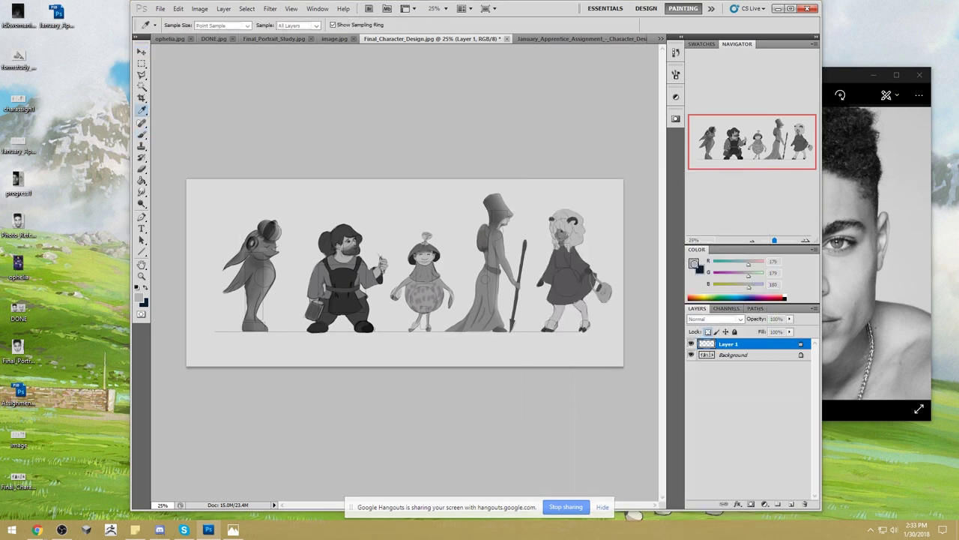
pyautogui.click(693, 264)
pyautogui.click(760, 226)
pyautogui.press('Return')
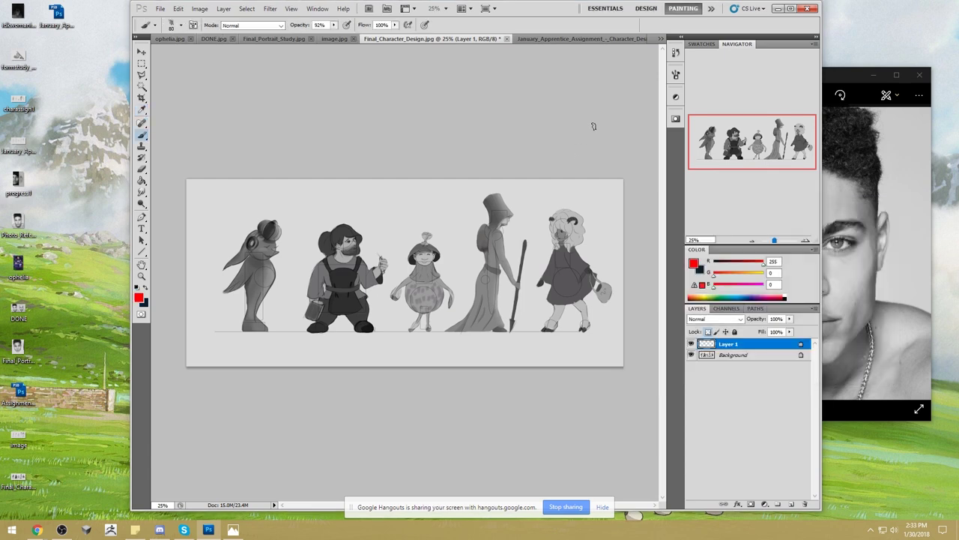
pyautogui.press(']')
pyautogui.press(']')
pyautogui.press(']')
pyautogui.press(']')
pyautogui.press('[')
pyautogui.press('[')
pyautogui.press('[')
pyautogui.press('[')
pyautogui.press('[')
# Duplicate Layer 1 and merge the copy down to darken the lines, then duplicate it again.
pyautogui.rightClick(782, 349)
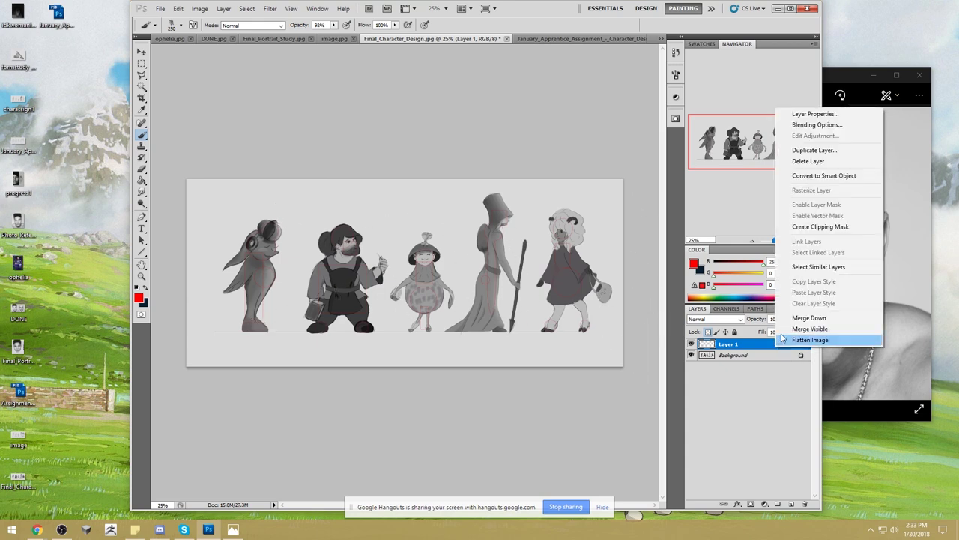
pyautogui.click(800, 150)
pyautogui.click(564, 164)
pyautogui.rightClick(745, 353)
pyautogui.click(772, 313)
pyautogui.rightClick(747, 348)
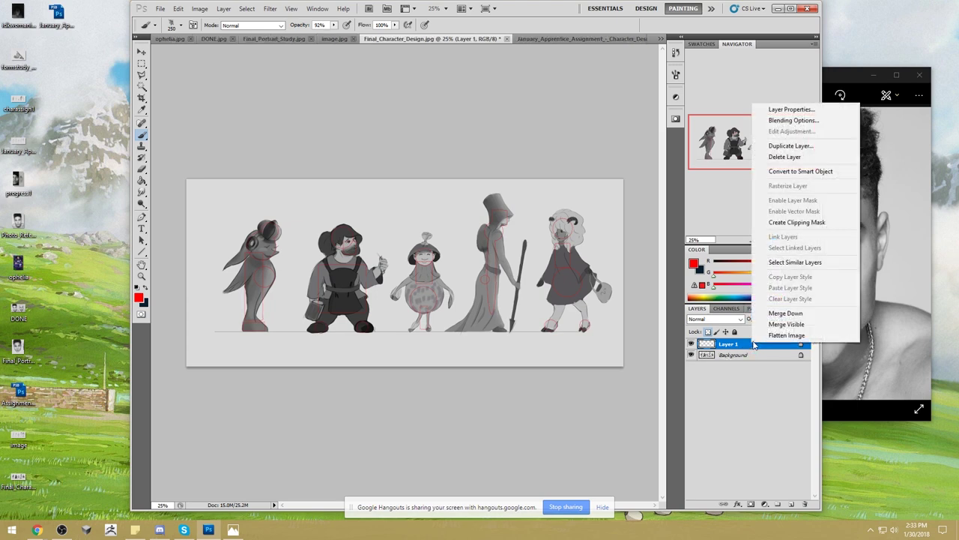
pyautogui.click(813, 154)
pyautogui.press('Return')
# Merge the layer copy into Layer 1 and shift its hue to +111 so the guides turn green.
pyautogui.rightClick(742, 346)
pyautogui.click(780, 315)
pyautogui.hotkey('ctrl', 'u')
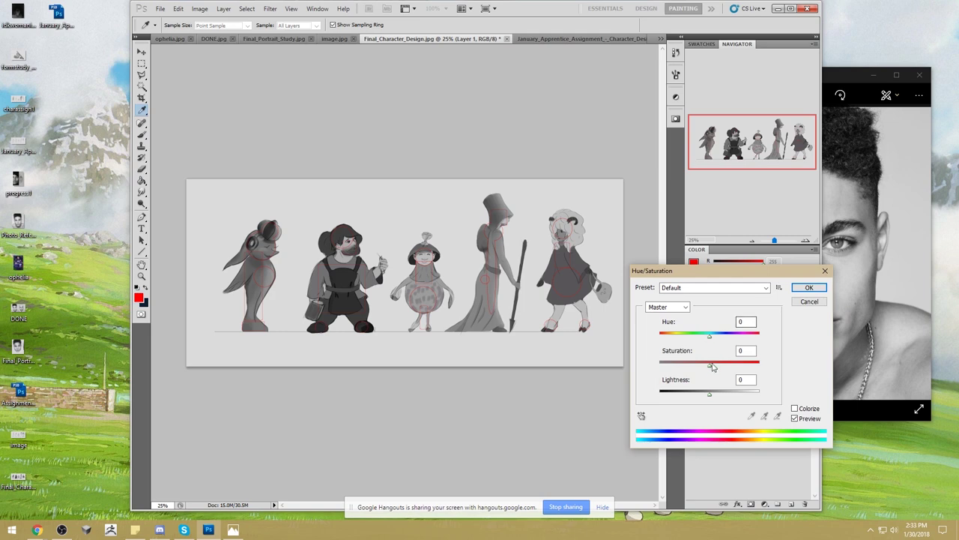
pyautogui.moveTo(711, 336); pyautogui.dragTo(745, 336)
pyautogui.click(809, 288)
# Return to the Brush tool and maximize the Photoshop window.
pyautogui.press('b')
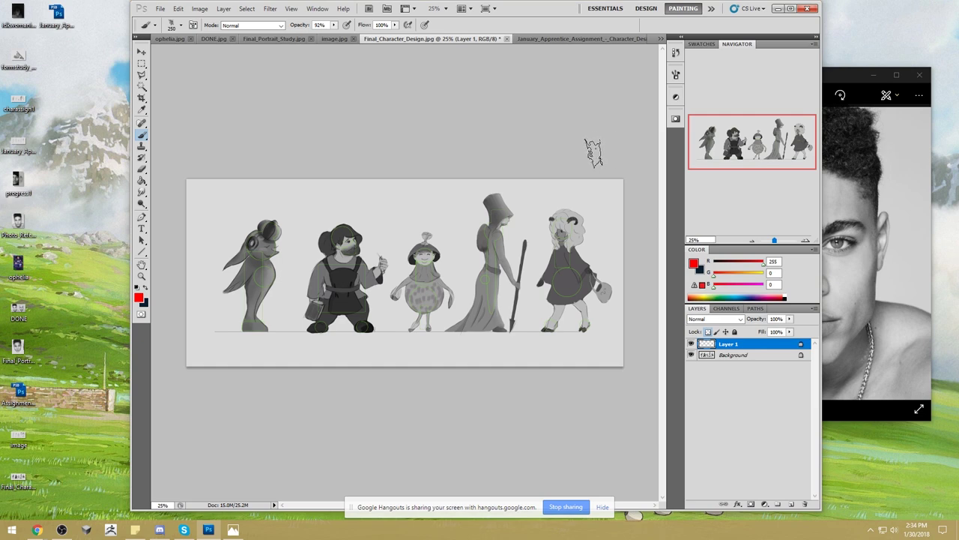
pyautogui.click(603, 507)
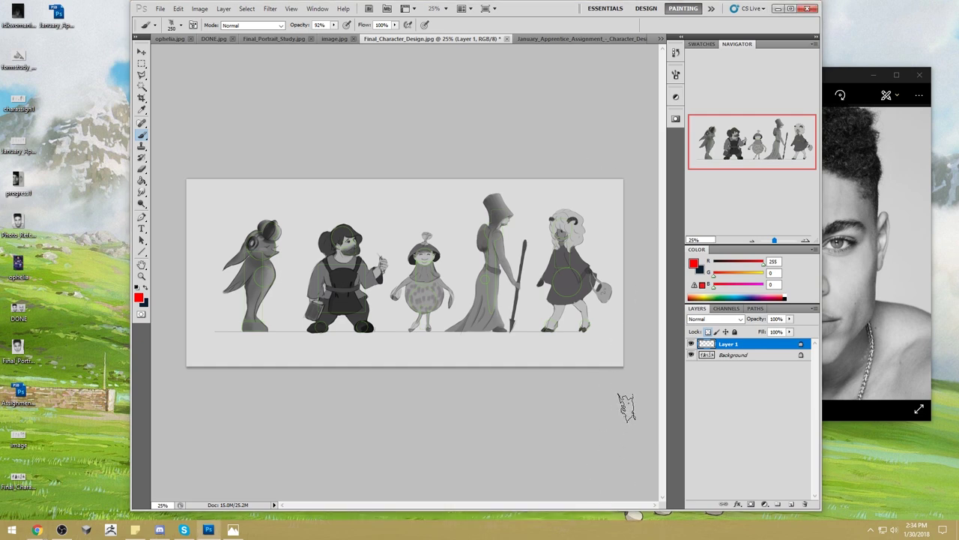
pyautogui.click(791, 9)
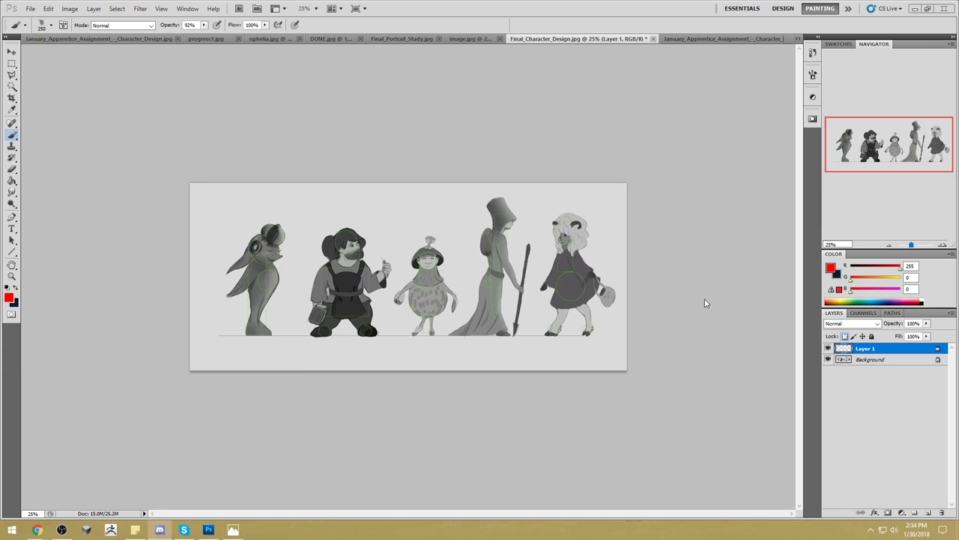
# Zoom in on the lineup and paint red over the hooded figure's hat on a new Layer 2, using a 200 brush.
pyautogui.press('z')
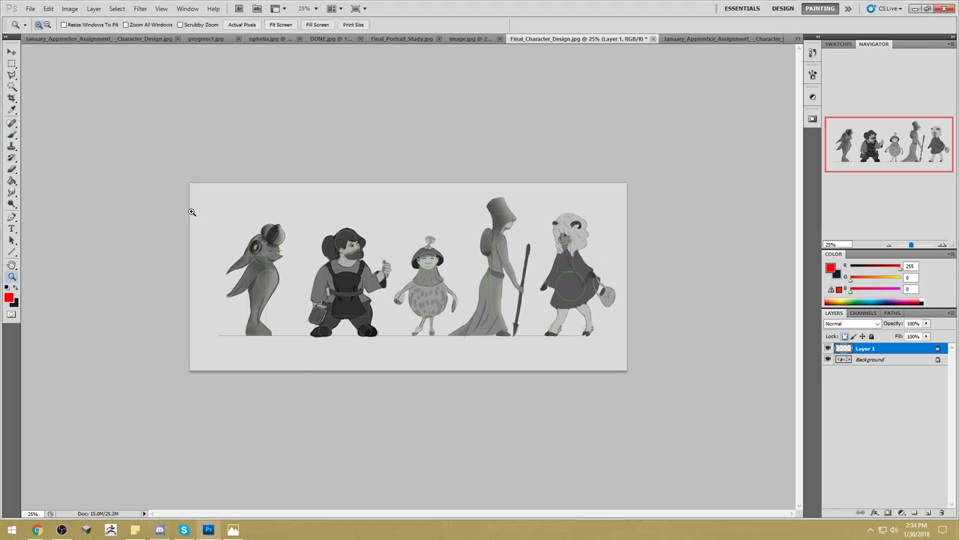
pyautogui.moveTo(192, 211); pyautogui.dragTo(597, 353)
pyautogui.press('b')
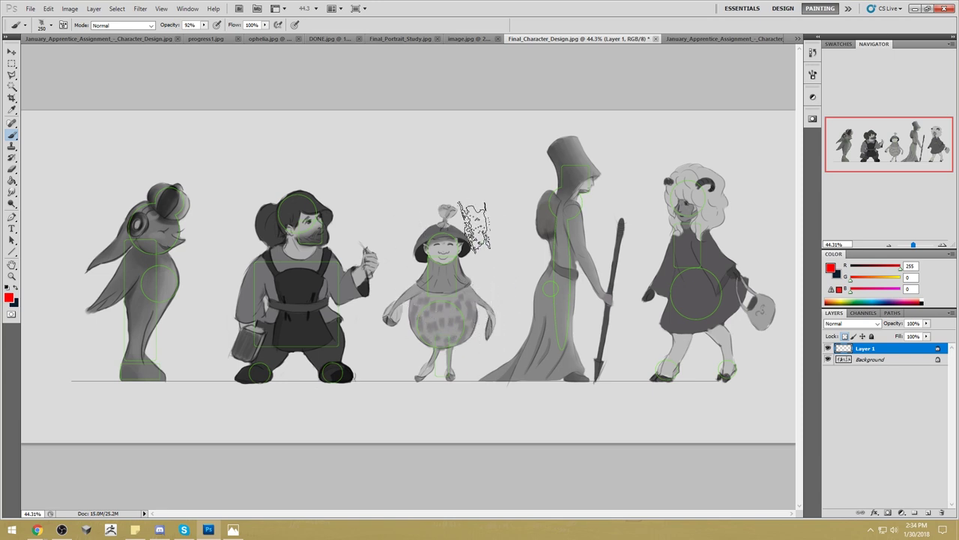
pyautogui.press('[')
pyautogui.press('[')
pyautogui.press('[')
pyautogui.press('[')
pyautogui.press('[')
pyautogui.press('[')
pyautogui.press('[')
pyautogui.press('[')
pyautogui.press('[')
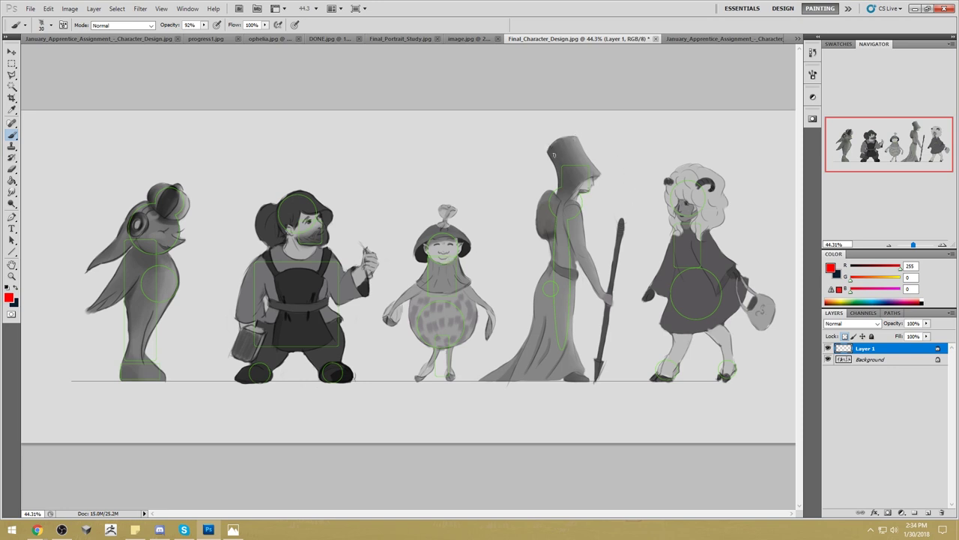
pyautogui.click(928, 512)
pyautogui.moveTo(567, 141)
pyautogui.mouseDown()
pyautogui.moveTo(592, 183)
pyautogui.moveTo(547, 208)
pyautogui.moveTo(537, 223)
pyautogui.moveTo(543, 231)
pyautogui.mouseUp()
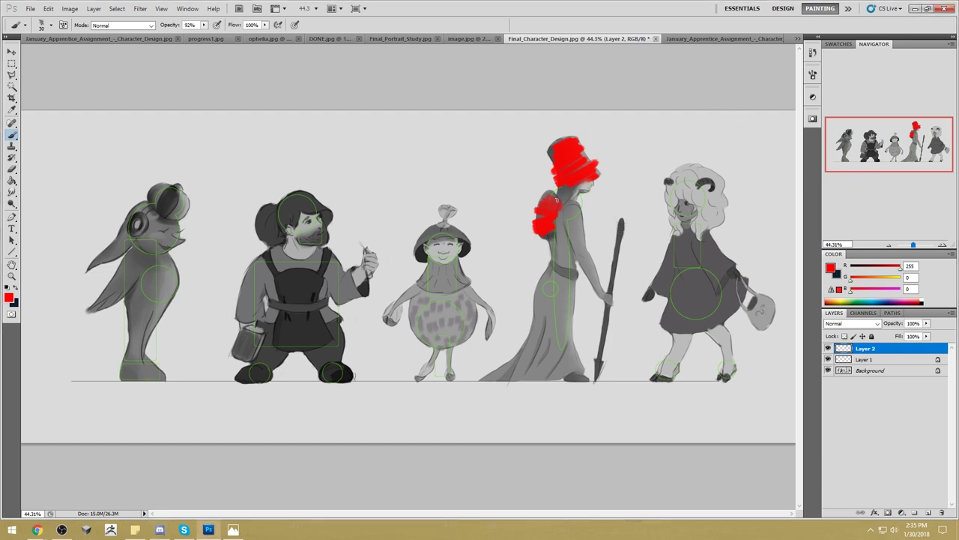
# Add red strokes across the hat top, hair edge, arm and back, undoing the waist scribble.
pyautogui.moveTo(572, 151); pyautogui.dragTo(563, 138)
pyautogui.moveTo(544, 211); pyautogui.dragTo(532, 225)
pyautogui.moveTo(572, 210)
pyautogui.mouseDown()
pyautogui.moveTo(573, 240)
pyautogui.moveTo(613, 310)
pyautogui.mouseUp()
pyautogui.moveTo(555, 240)
pyautogui.mouseDown()
pyautogui.moveTo(532, 329)
pyautogui.moveTo(545, 284)
pyautogui.mouseUp()
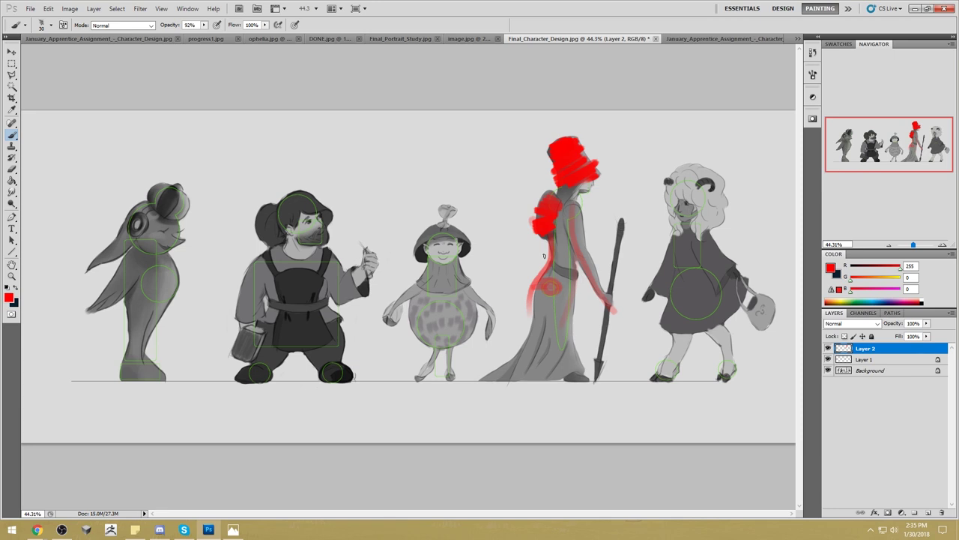
pyautogui.hotkey('ctrl', 'alt', 'z')
pyautogui.hotkey('ctrl', 'alt', 'z')
# Paint a yellow patch over the figure's neck, then undo the stray yellow marks.
pyautogui.moveTo(852, 282); pyautogui.dragTo(901, 282)
pyautogui.moveTo(570, 196)
pyautogui.mouseDown()
pyautogui.moveTo(562, 208)
pyautogui.moveTo(569, 201)
pyautogui.moveTo(555, 203)
pyautogui.moveTo(570, 185)
pyautogui.mouseUp()
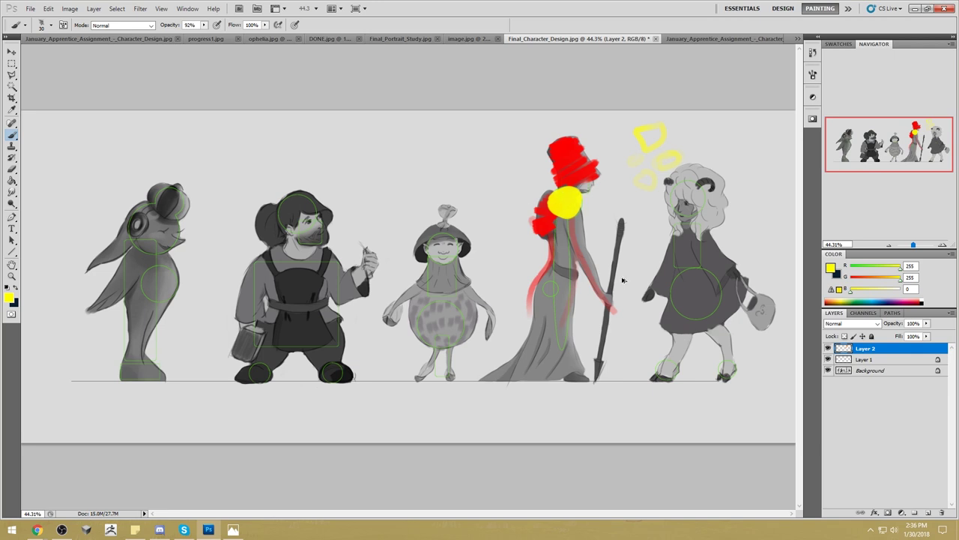
pyautogui.hotkey('ctrl', 'z')
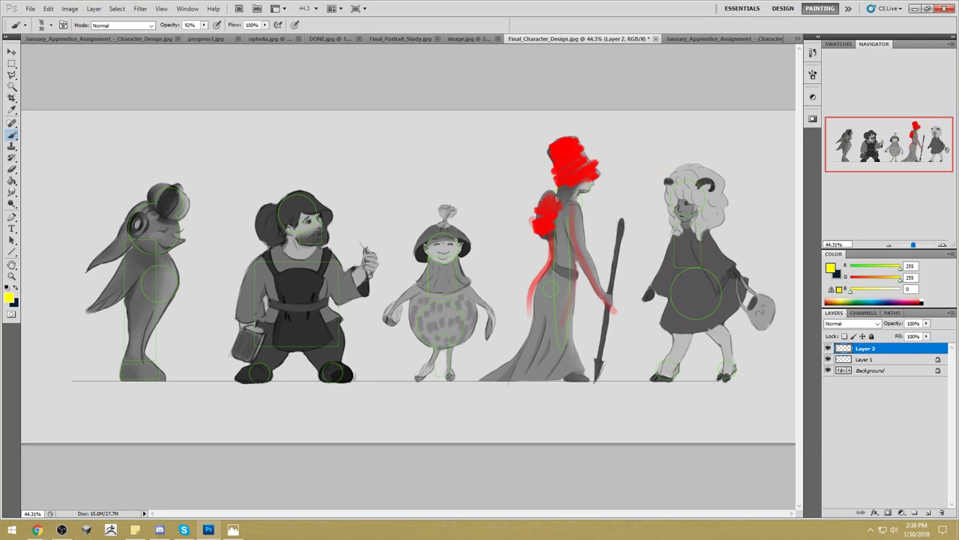
# Set the foreground colour to pure red and dab it onto the fourth figure's shoulder.
pyautogui.click(825, 263)
pyautogui.click(767, 222)
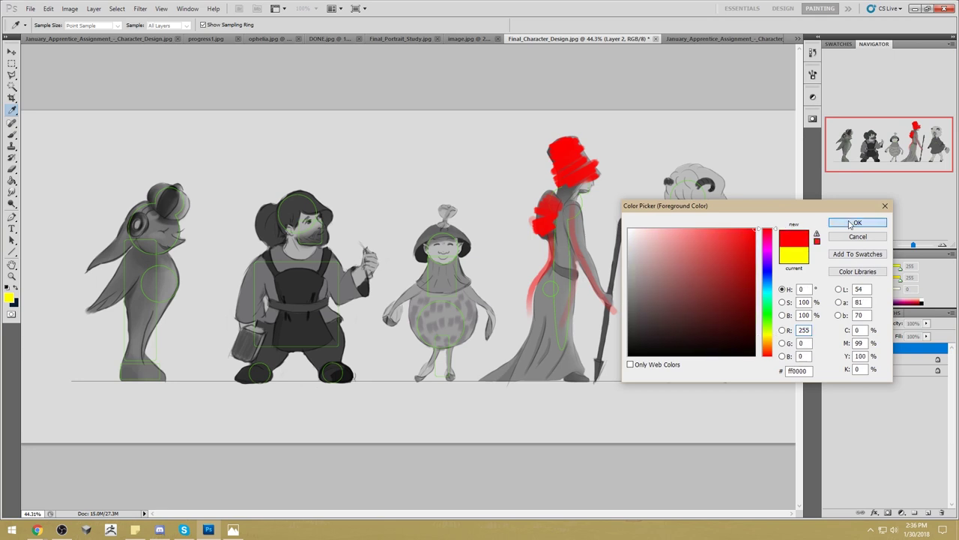
pyautogui.click(856, 221)
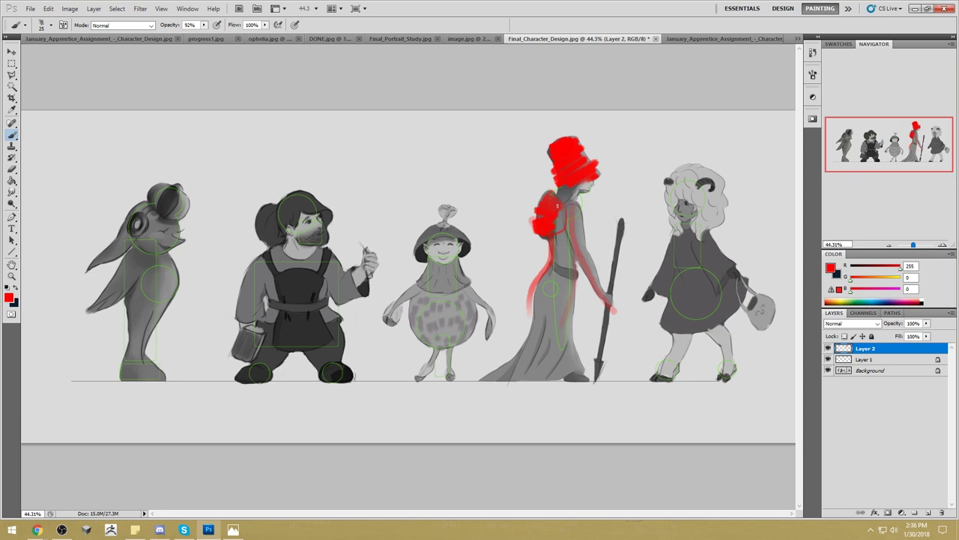
pyautogui.moveTo(537, 237); pyautogui.dragTo(538, 246)
# Move Layer 2 below Layer 1, add red along the shoulder edge, then select Background and hide Layer 2.
pyautogui.moveTo(869, 349); pyautogui.dragTo(886, 360)
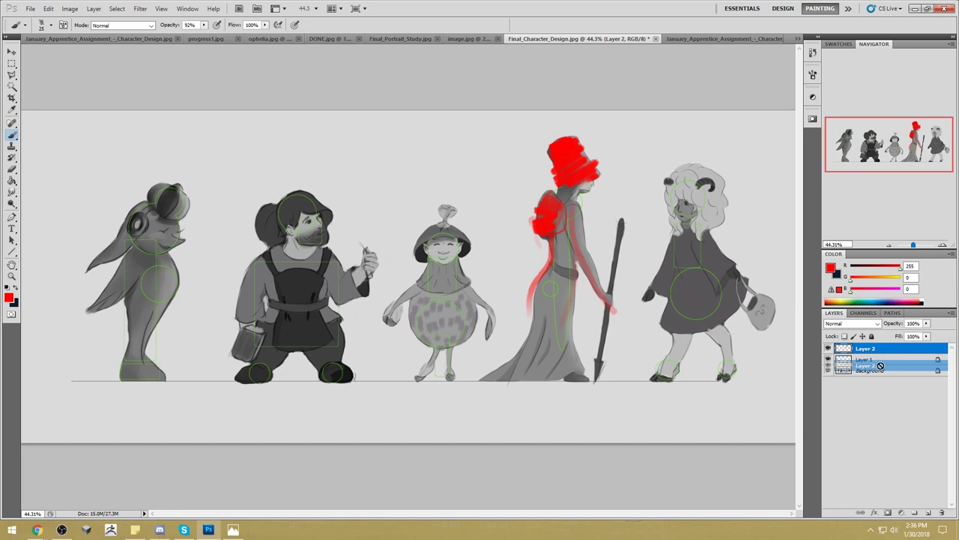
pyautogui.moveTo(553, 219); pyautogui.dragTo(546, 226)
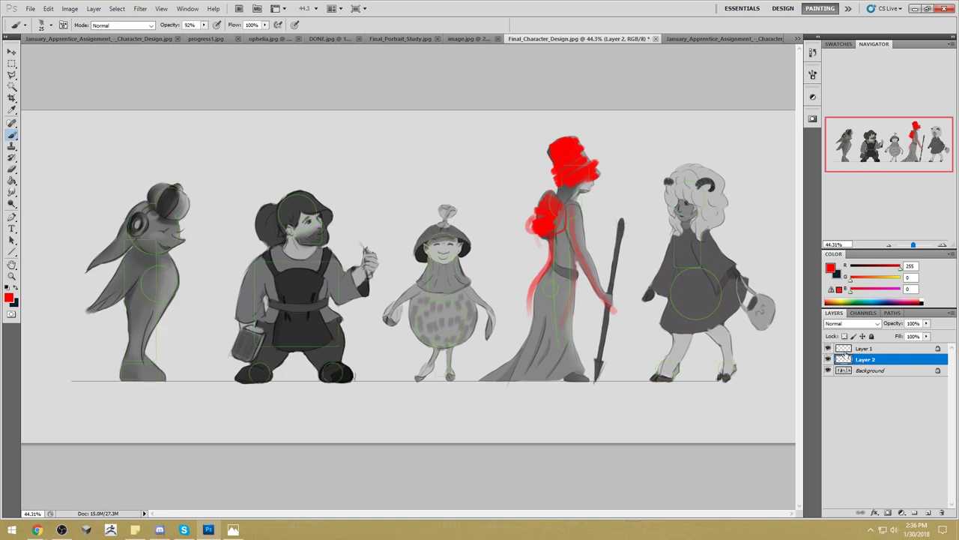
pyautogui.click(873, 372)
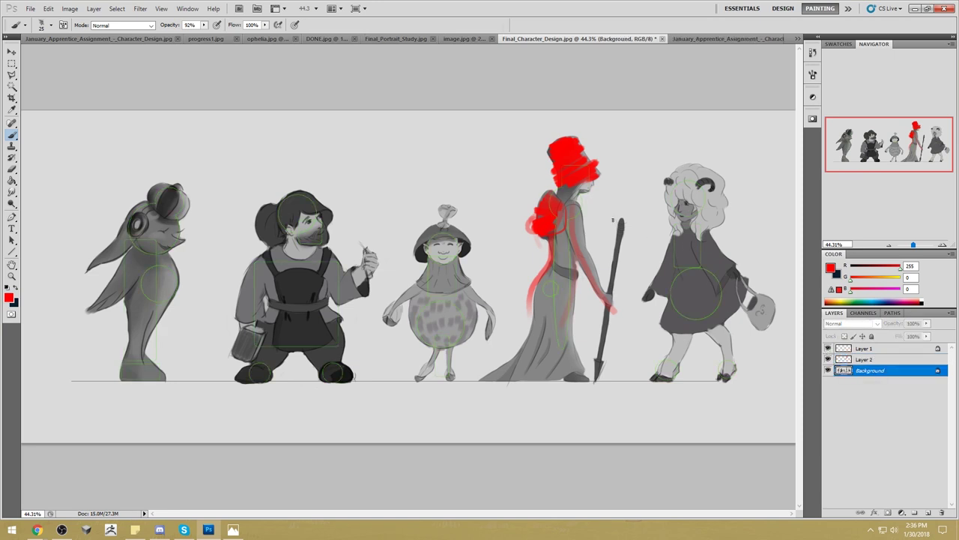
pyautogui.click(828, 359)
pyautogui.keyDown('alt'); pyautogui.click(517, 199); pyautogui.keyUp('alt')
# Paint light grey over the hooded figure's back with an 80 brush, then shrink the brush to 35.
pyautogui.press(']')
pyautogui.press(']')
pyautogui.press(']')
pyautogui.press(']')
pyautogui.press(']')
pyautogui.moveTo(545, 199)
pyautogui.mouseDown()
pyautogui.moveTo(543, 237)
pyautogui.moveTo(536, 189)
pyautogui.moveTo(536, 243)
pyautogui.moveTo(545, 219)
pyautogui.mouseUp()
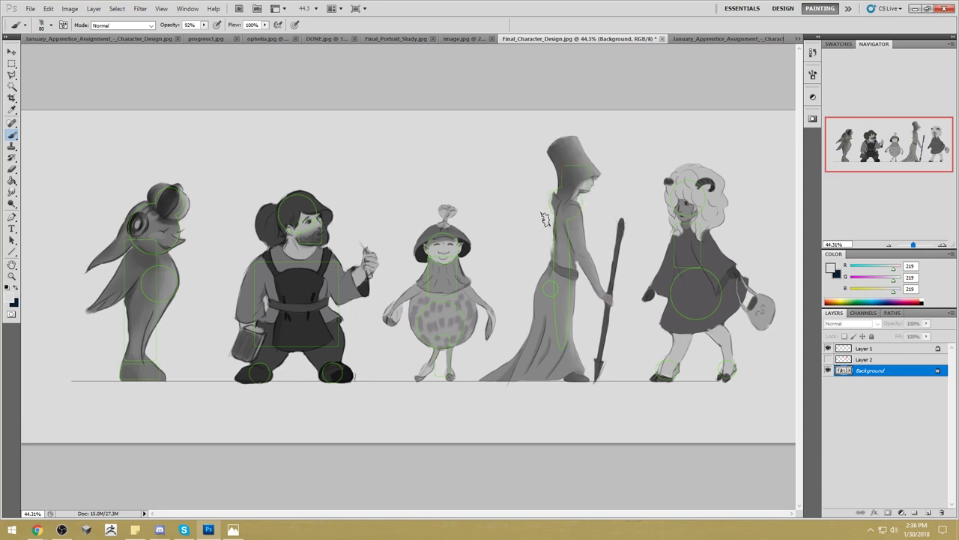
pyautogui.rightClick(545, 219)
pyautogui.press('Escape')
pyautogui.press('[')
pyautogui.press('[')
pyautogui.press('[')
pyautogui.press('[')
pyautogui.press('[')
# Sample the figure's greys and darken the hooded figure's neck and collar.
pyautogui.keyDown('alt'); pyautogui.click(566, 259); pyautogui.keyUp('alt')
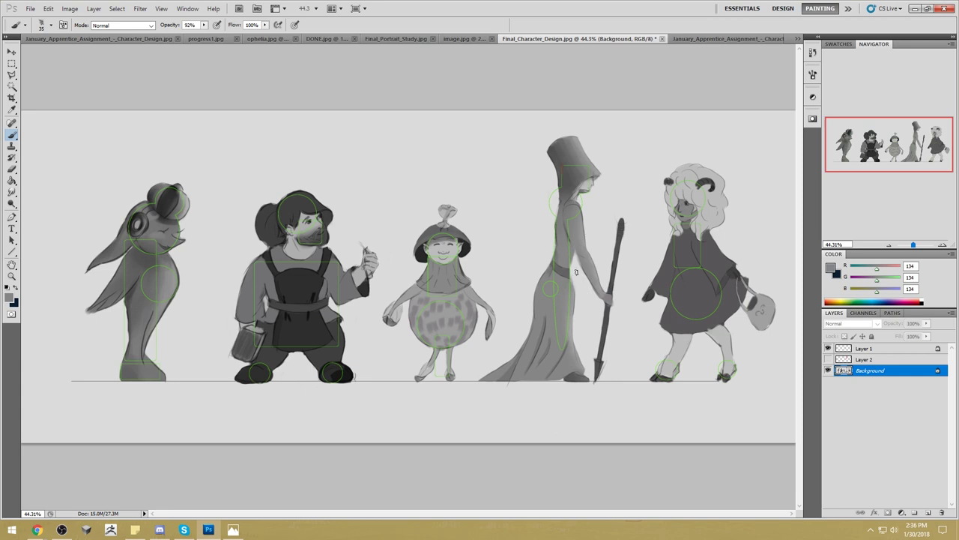
pyautogui.click(568, 258)
pyautogui.keyDown('alt'); pyautogui.click(567, 305); pyautogui.keyUp('alt')
pyautogui.keyDown('alt'); pyautogui.click(568, 274); pyautogui.keyUp('alt')
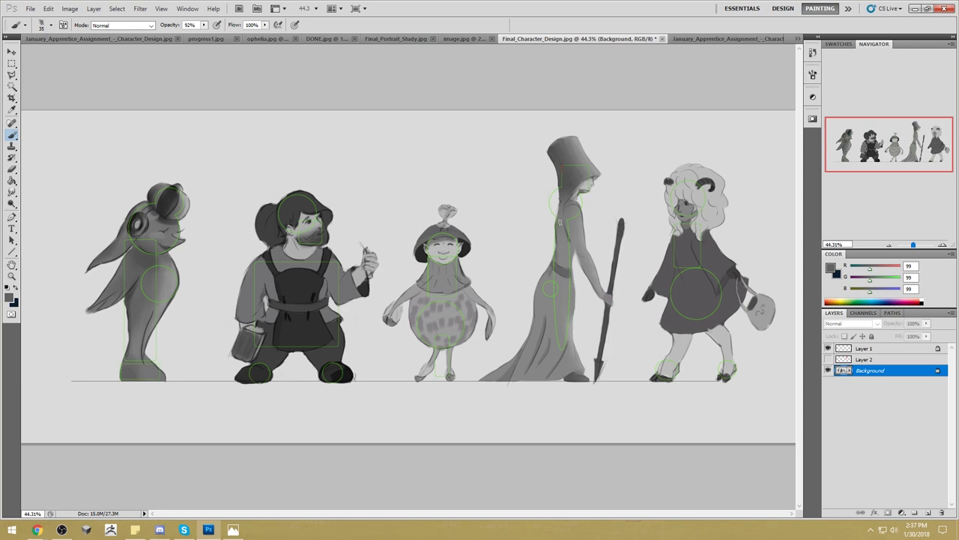
pyautogui.keyDown('alt'); pyautogui.click(562, 189); pyautogui.keyUp('alt')
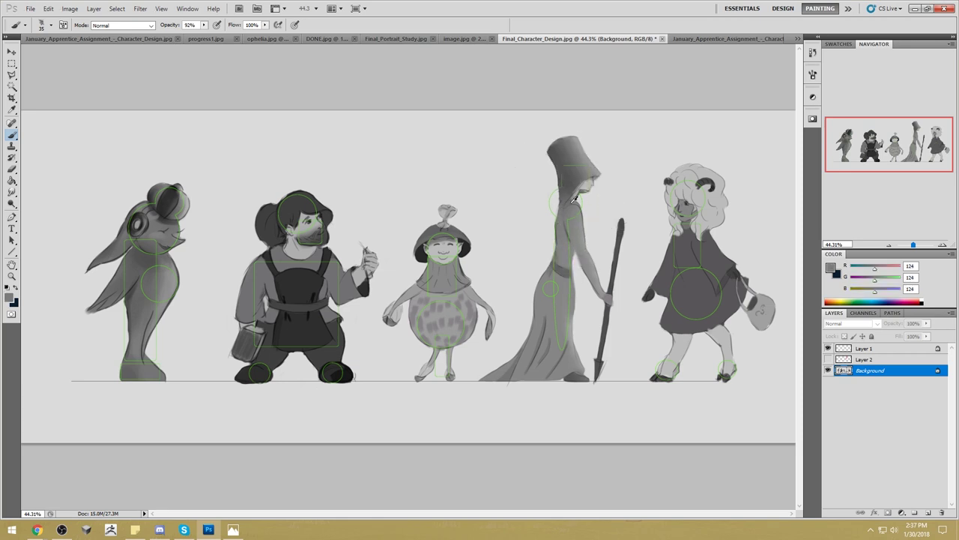
pyautogui.moveTo(559, 189)
pyautogui.mouseDown()
pyautogui.moveTo(554, 206)
pyautogui.moveTo(581, 200)
pyautogui.moveTo(585, 220)
pyautogui.moveTo(574, 195)
pyautogui.mouseUp()
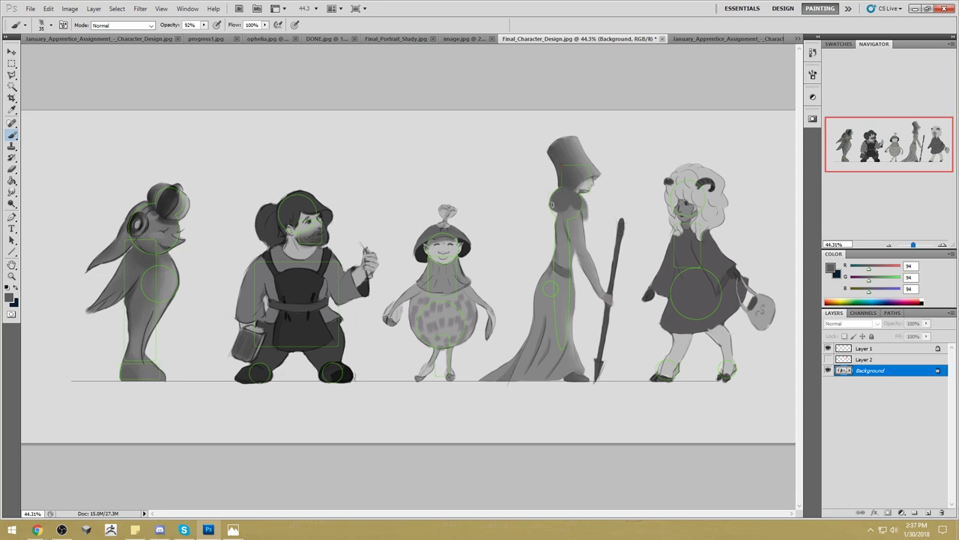
# Darken a small neck patch and the neck's left edge with freshly sampled greys.
pyautogui.keyDown('alt'); pyautogui.click(574, 210); pyautogui.keyUp('alt')
pyautogui.moveTo(576, 209); pyautogui.dragTo(575, 212)
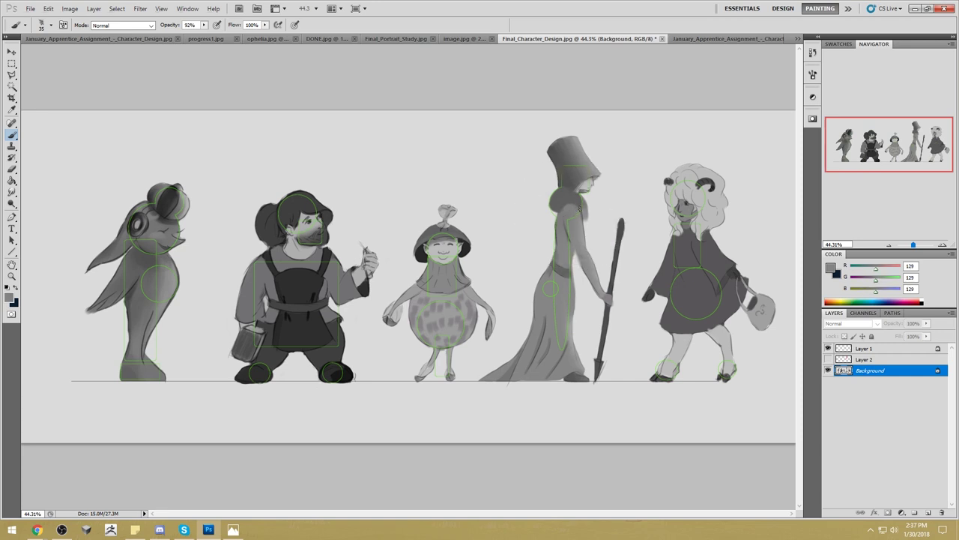
pyautogui.keyDown('alt'); pyautogui.click(583, 204); pyautogui.keyUp('alt')
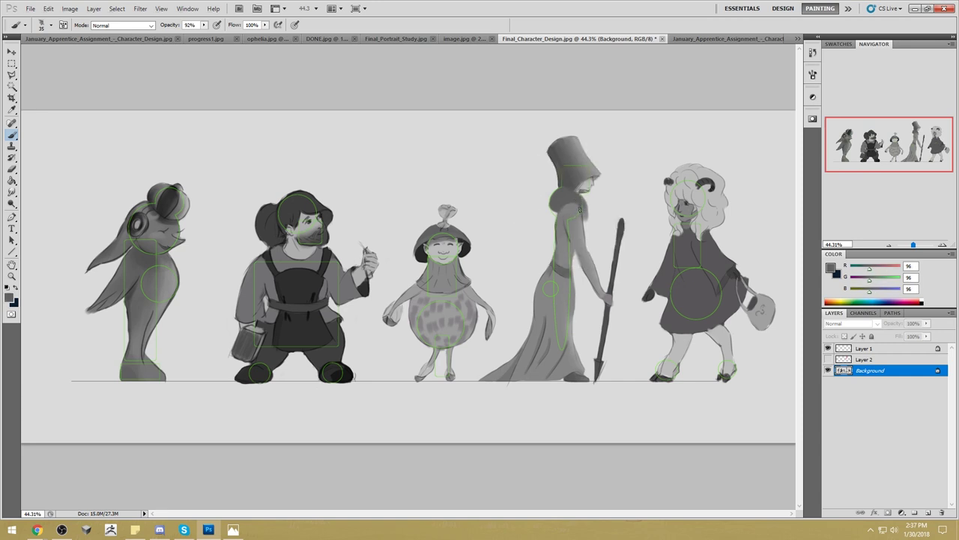
pyautogui.keyDown('alt'); pyautogui.click(599, 213); pyautogui.keyUp('alt')
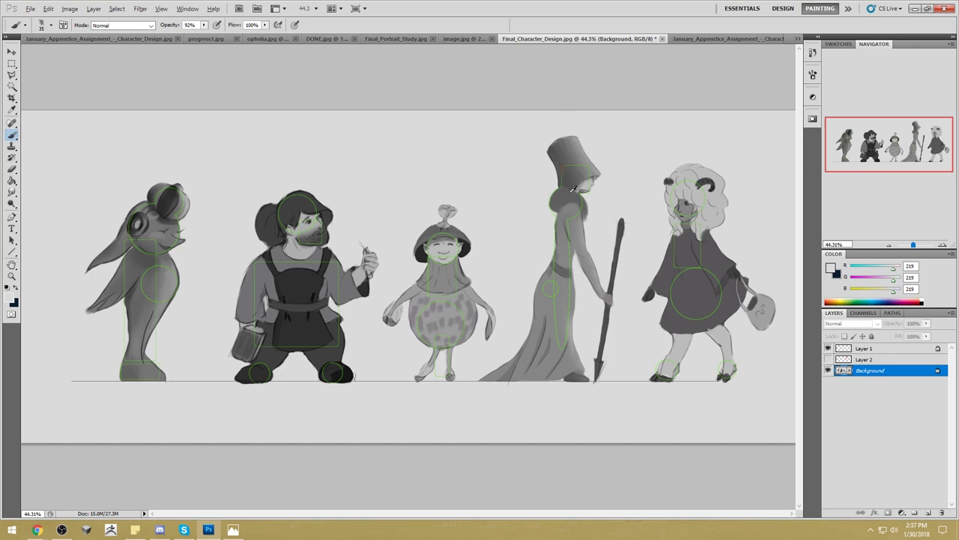
pyautogui.keyDown('alt'); pyautogui.click(555, 206); pyautogui.keyUp('alt')
pyautogui.moveTo(552, 202); pyautogui.dragTo(550, 215)
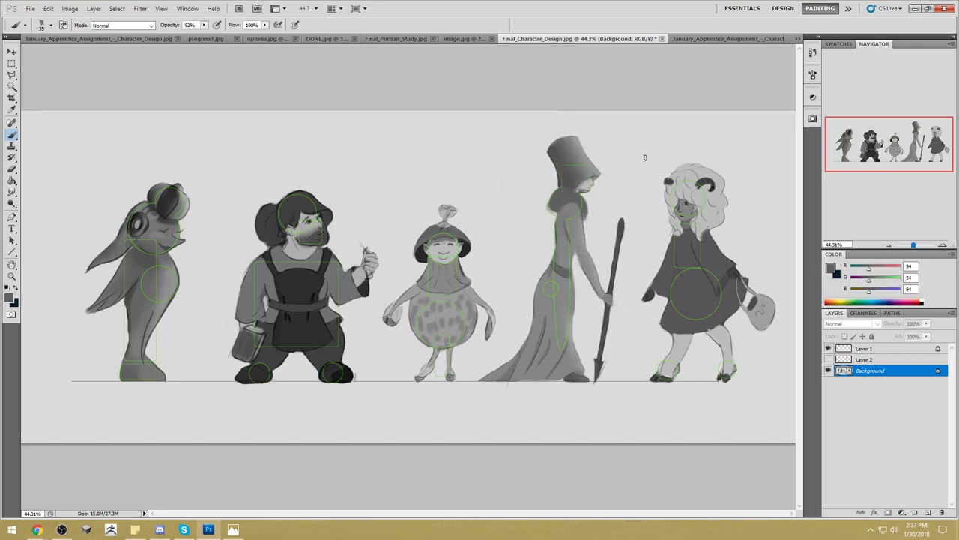
# At 100% brush opacity, paint out the pointed hat tip in light background grey to form a hood.
pyautogui.keyDown('alt'); pyautogui.click(550, 169); pyautogui.keyUp('alt')
pyautogui.moveTo(560, 142)
pyautogui.mouseDown()
pyautogui.moveTo(596, 143)
pyautogui.moveTo(543, 176)
pyautogui.moveTo(594, 144)
pyautogui.moveTo(532, 169)
pyautogui.moveTo(557, 144)
pyautogui.mouseUp()
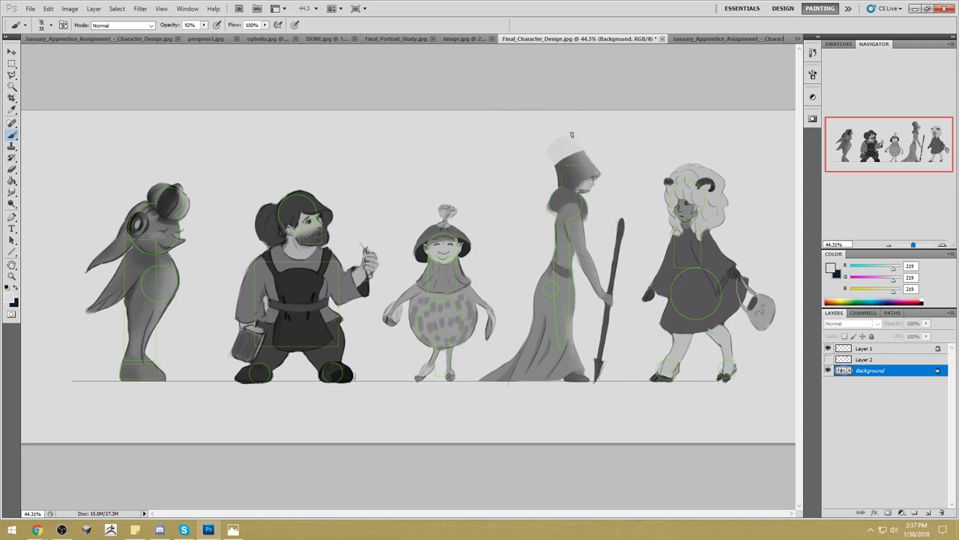
pyautogui.click(204, 25)
pyautogui.moveTo(205, 35); pyautogui.dragTo(210, 35)
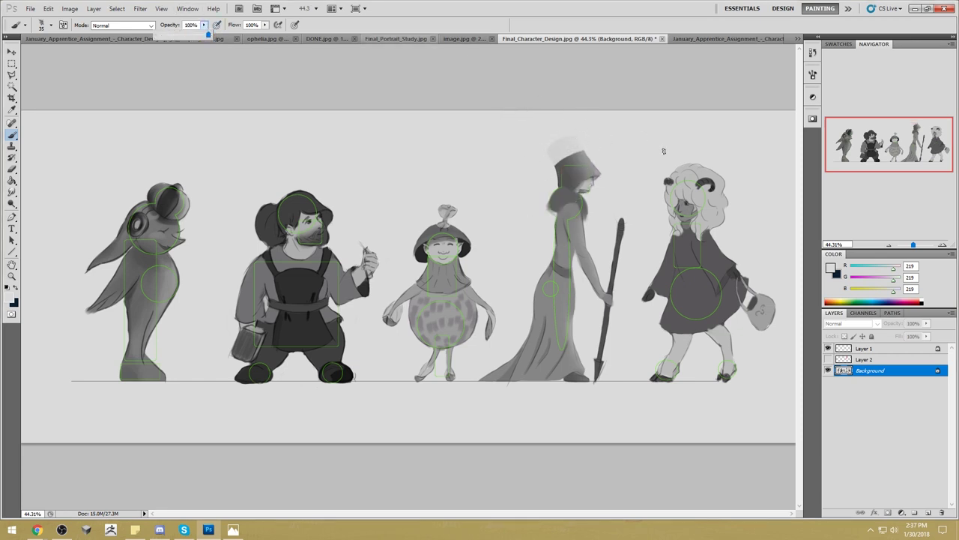
pyautogui.click(594, 127)
pyautogui.moveTo(555, 153); pyautogui.dragTo(583, 145)
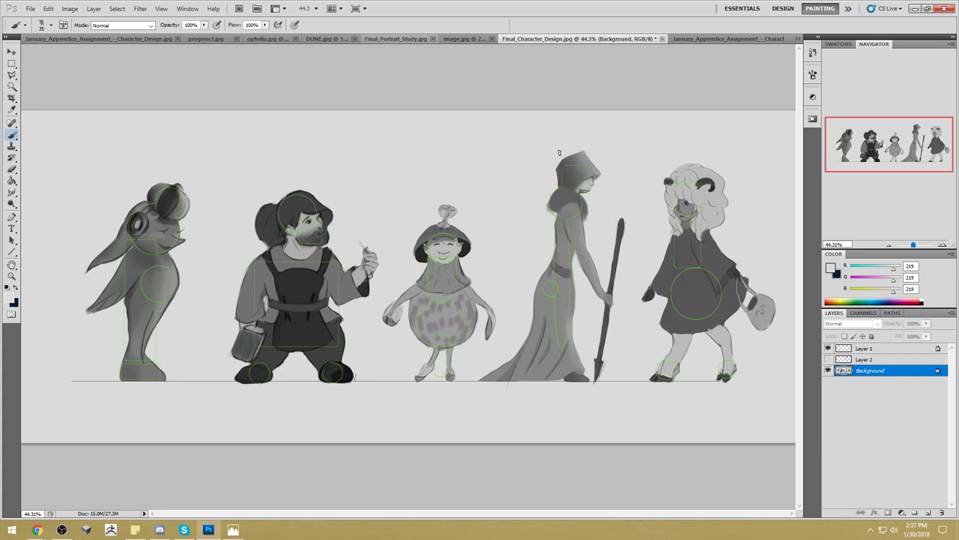
pyautogui.moveTo(580, 149)
pyautogui.mouseDown()
pyautogui.moveTo(589, 148)
pyautogui.moveTo(563, 152)
pyautogui.mouseUp()
# Sample mid greys from the figure's head and robe for further shading.
pyautogui.keyDown('alt'); pyautogui.click(569, 168); pyautogui.keyUp('alt')
pyautogui.keyDown('alt'); pyautogui.click(568, 195); pyautogui.keyUp('alt')
pyautogui.keyDown('alt'); pyautogui.click(572, 195); pyautogui.keyUp('alt')
pyautogui.keyDown('alt'); pyautogui.click(563, 192); pyautogui.keyUp('alt')
pyautogui.keyDown('alt'); pyautogui.click(586, 209); pyautogui.keyUp('alt')
pyautogui.keyDown('alt'); pyautogui.click(567, 203); pyautogui.keyUp('alt')
pyautogui.keyDown('alt'); pyautogui.click(568, 203); pyautogui.keyUp('alt')
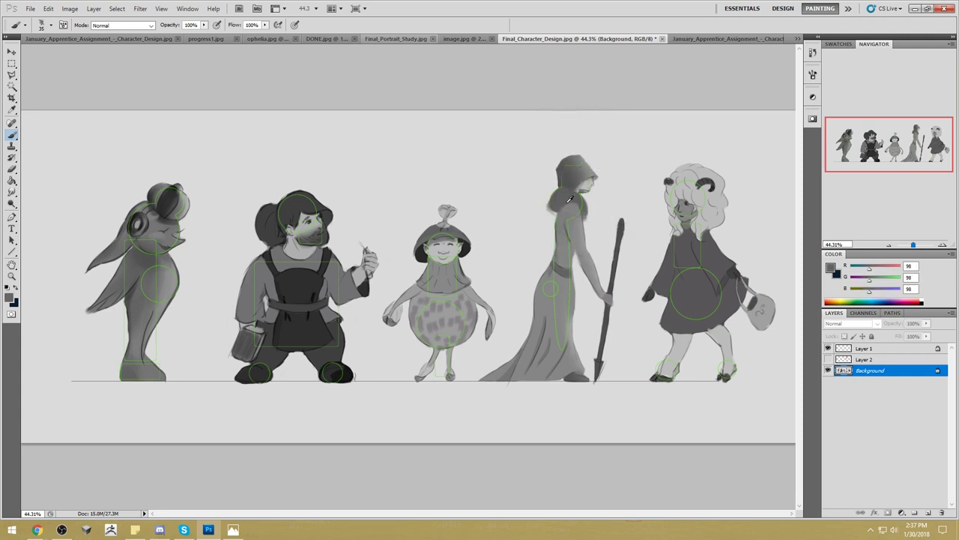
pyautogui.keyDown('alt'); pyautogui.click(558, 286); pyautogui.keyUp('alt')
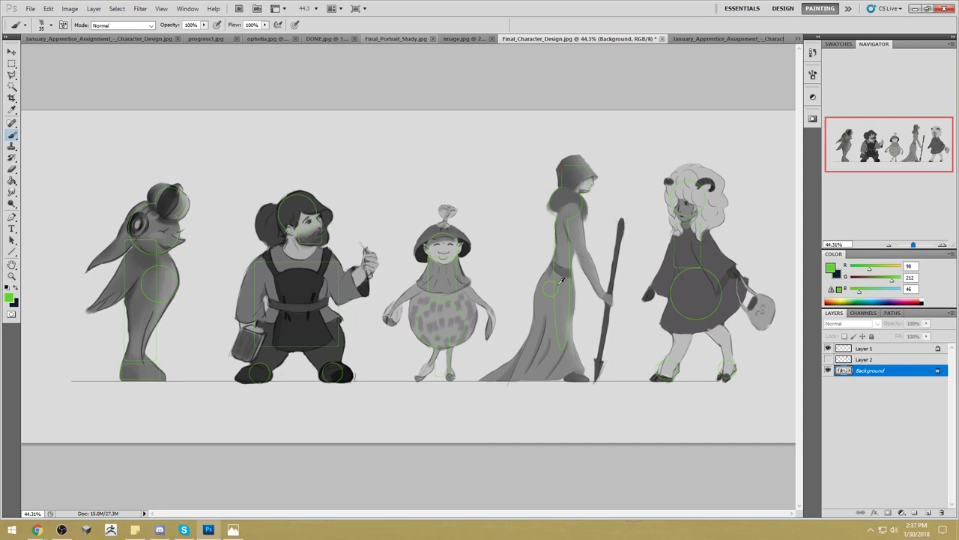
pyautogui.keyDown('alt'); pyautogui.click(546, 323); pyautogui.keyUp('alt')
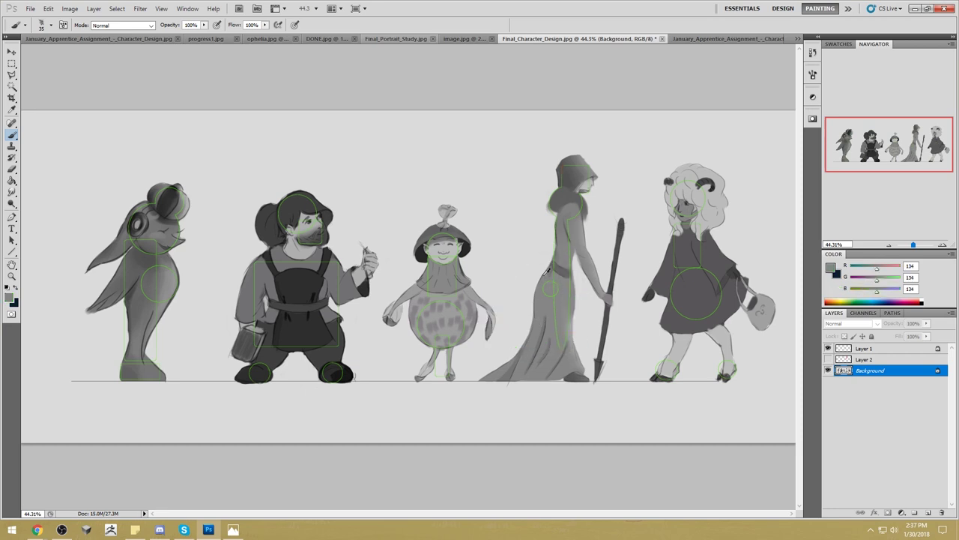
pyautogui.moveTo(546, 322); pyautogui.dragTo(547, 320)
# Lasso-select the hooded figure's staff and try moving it, undoing the dark-filled result.
pyautogui.press('l')
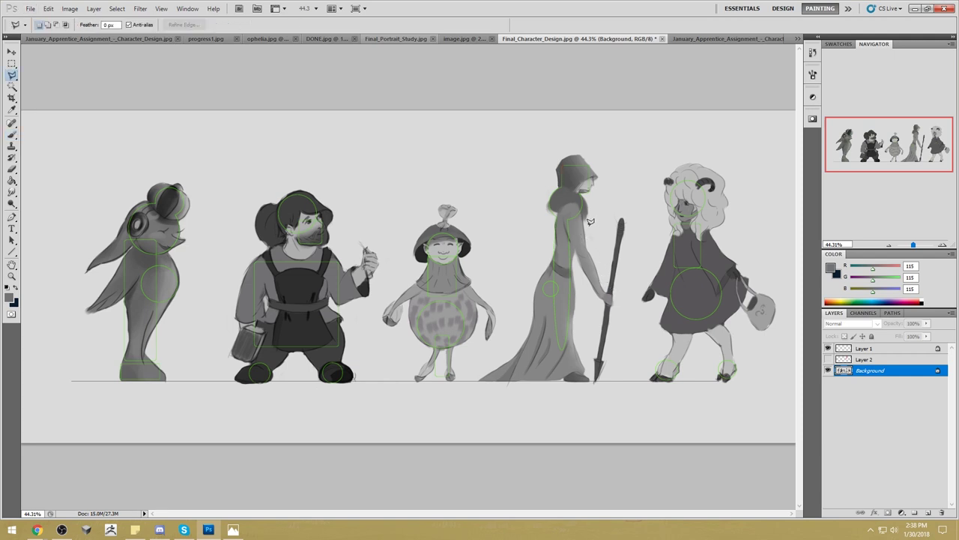
pyautogui.moveTo(11, 75); pyautogui.dragTo(37, 75)
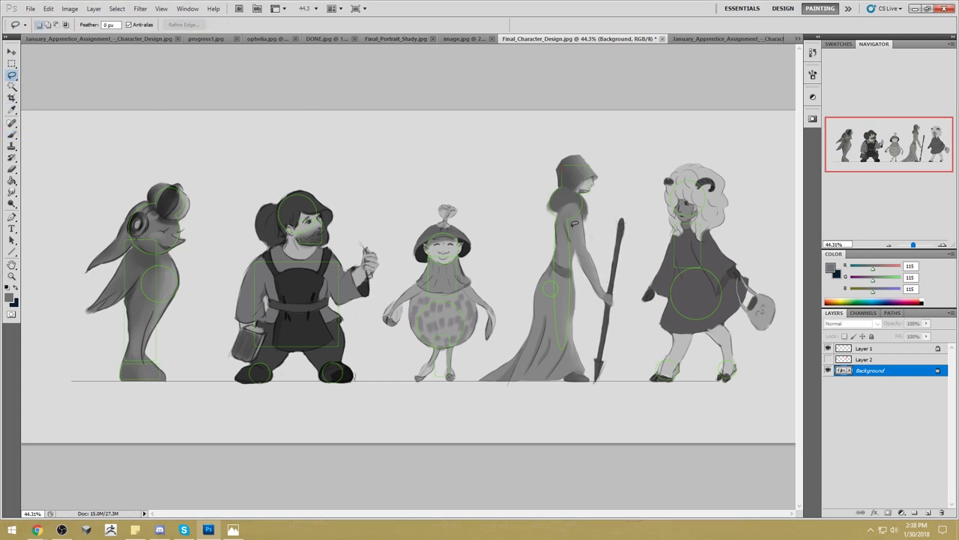
pyautogui.moveTo(589, 223)
pyautogui.mouseDown()
pyautogui.moveTo(572, 240)
pyautogui.moveTo(602, 298)
pyautogui.moveTo(594, 365)
pyautogui.moveTo(603, 392)
pyautogui.moveTo(634, 286)
pyautogui.moveTo(632, 202)
pyautogui.moveTo(591, 222)
pyautogui.mouseUp()
pyautogui.press('v')
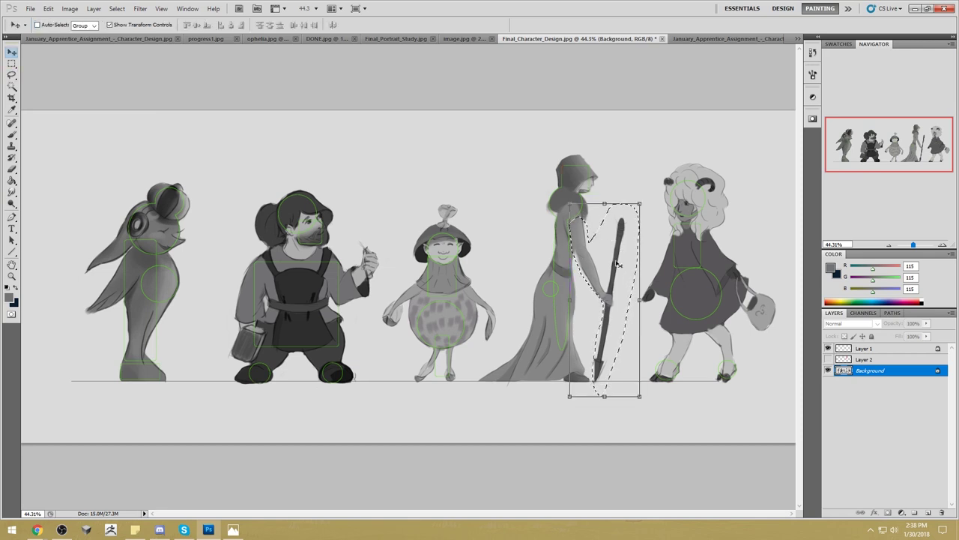
pyautogui.moveTo(623, 254); pyautogui.dragTo(616, 244)
pyautogui.hotkey('ctrl', 'z')
# Convert the Background to Layer 0, move the staff up-left leaving transparency, then deselect.
pyautogui.click(606, 218)
pyautogui.click(557, 169)
pyautogui.moveTo(618, 270); pyautogui.dragTo(613, 246)
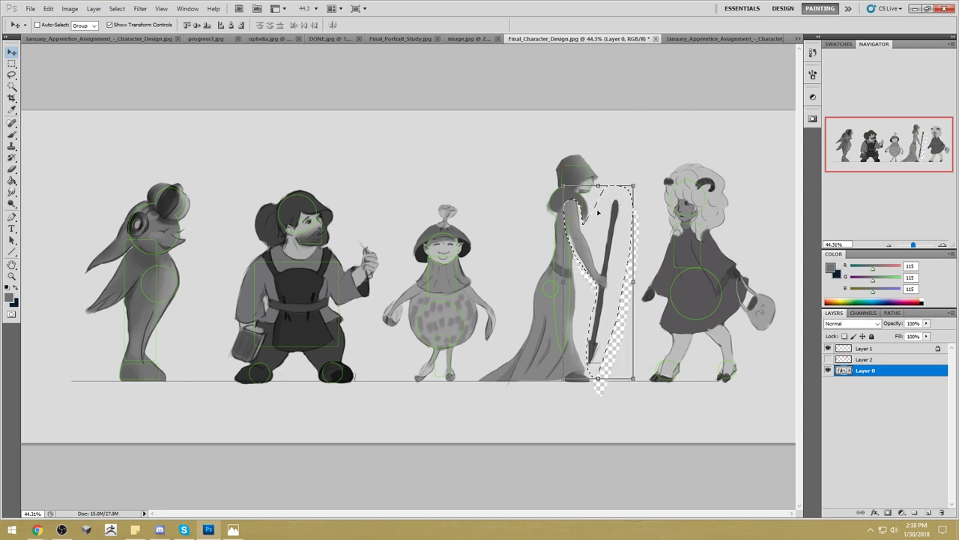
pyautogui.press('b')
pyautogui.hotkey('ctrl', 'd')
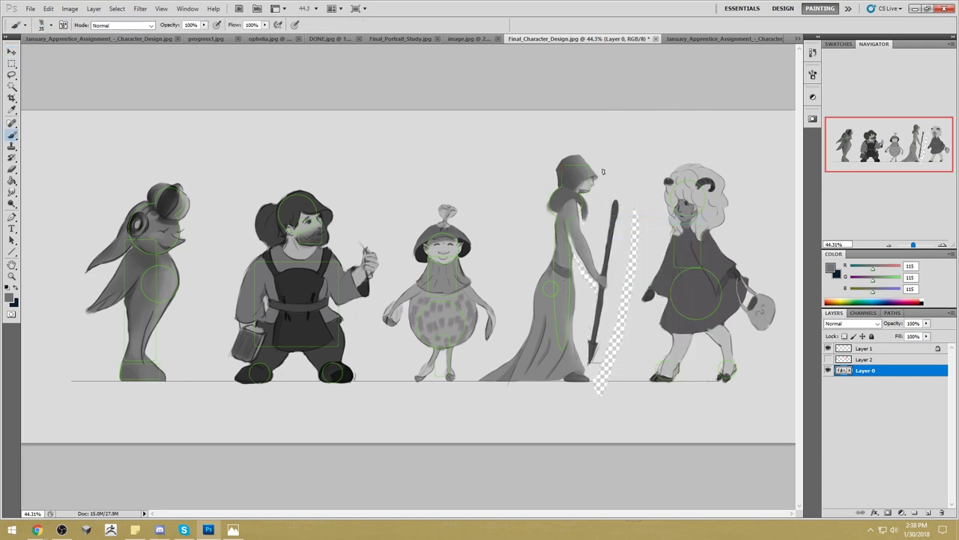
# Lighten the hooded figure's face with a sampled light grey, then pick a darker 94 grey.
pyautogui.keyDown('alt'); pyautogui.click(589, 178); pyautogui.keyUp('alt')
pyautogui.moveTo(585, 177)
pyautogui.mouseDown()
pyautogui.moveTo(574, 187)
pyautogui.moveTo(589, 178)
pyautogui.mouseUp()
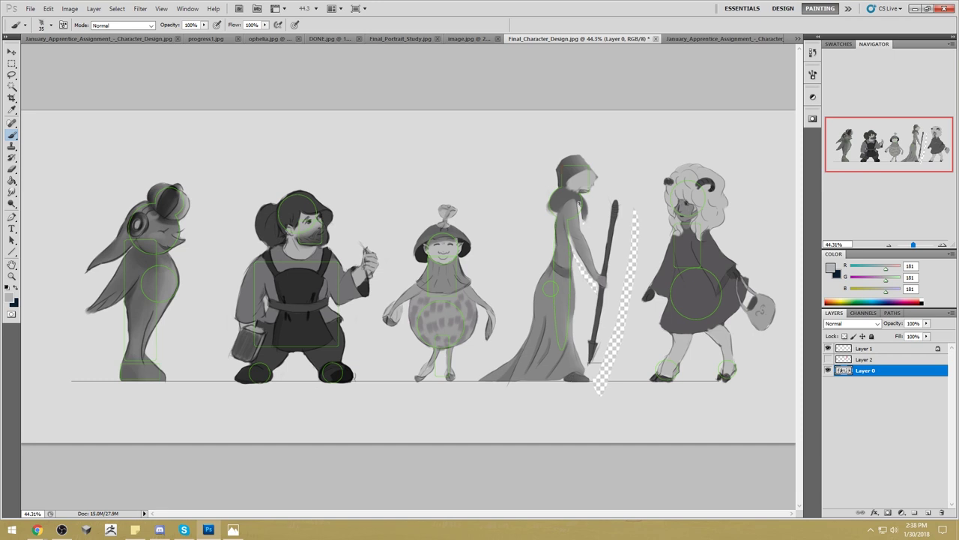
pyautogui.keyDown('alt'); pyautogui.click(570, 192); pyautogui.keyUp('alt')
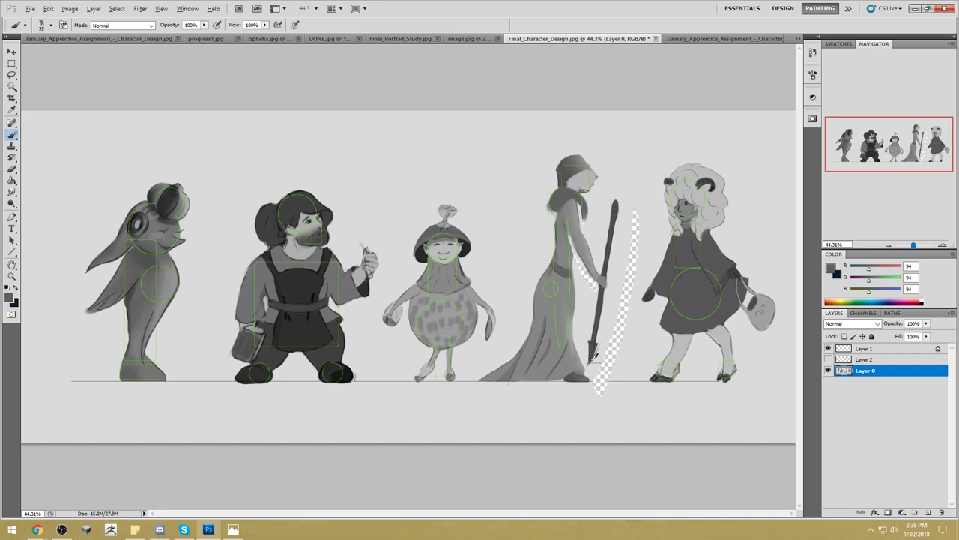
pyautogui.press('alt')
# Open a new Chrome window and search Google Images for 'epic movie'.
pyautogui.rightClick(36, 529)
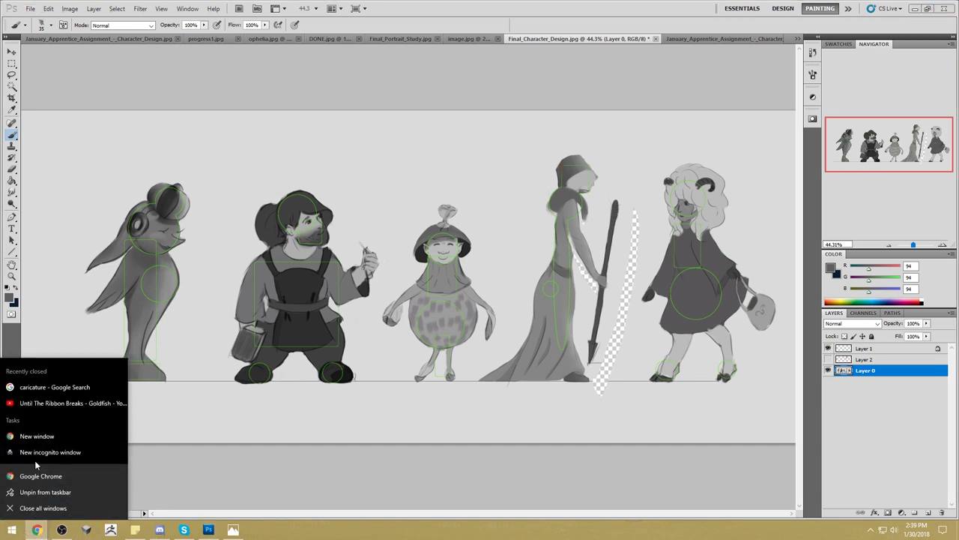
pyautogui.click(36, 436)
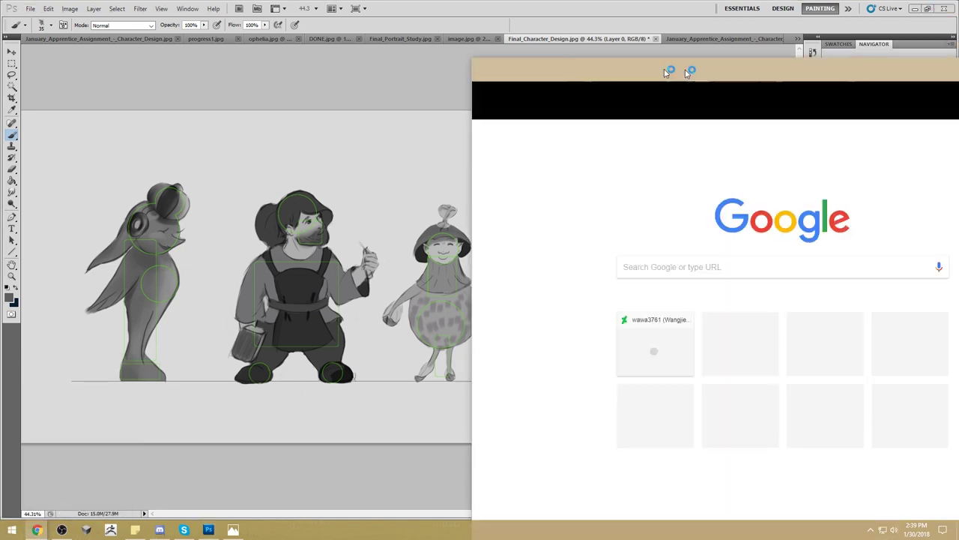
pyautogui.write('epic movie')
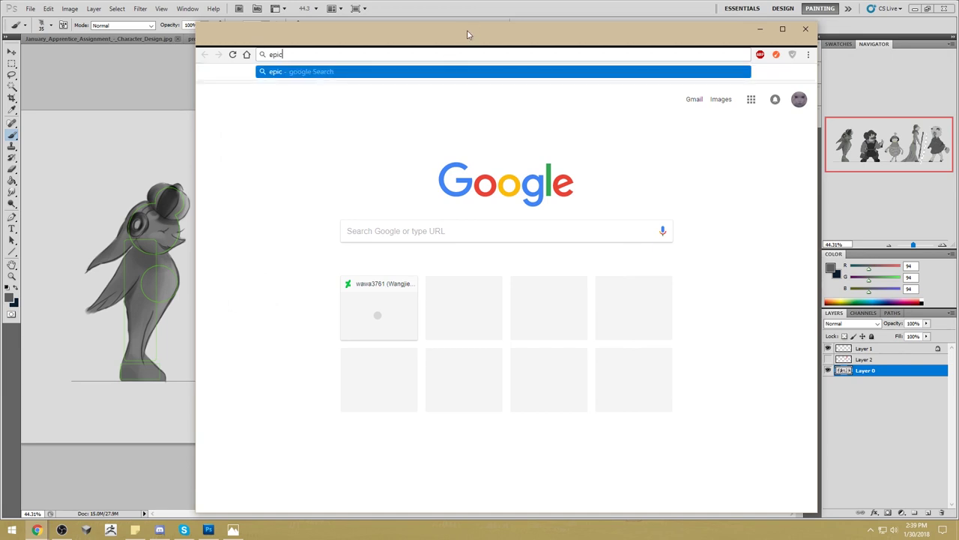
pyautogui.press('Return')
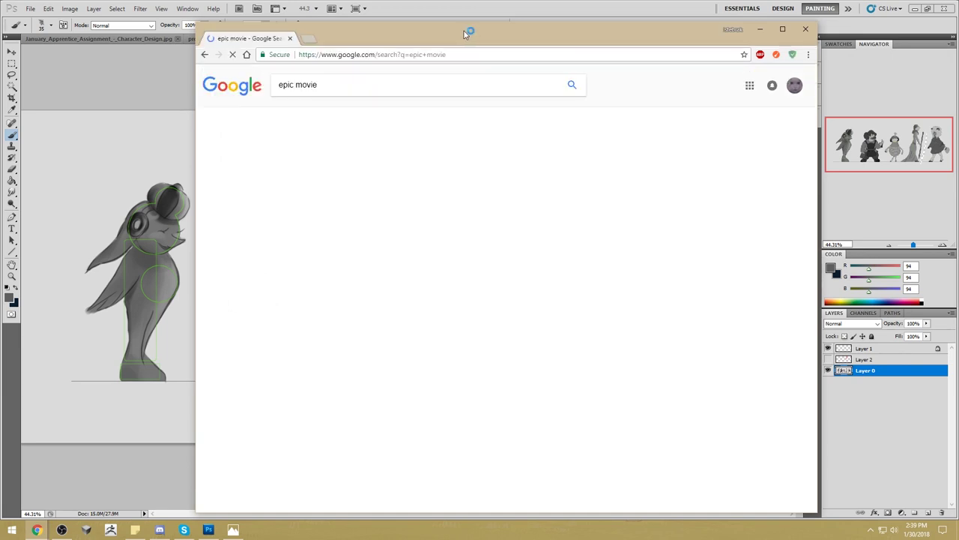
pyautogui.click(348, 114)
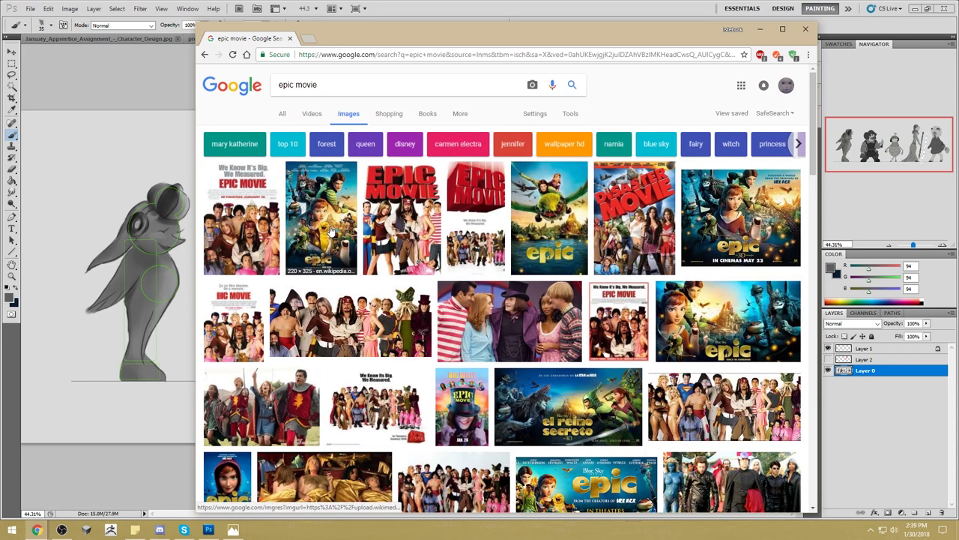
pyautogui.click(330, 233)
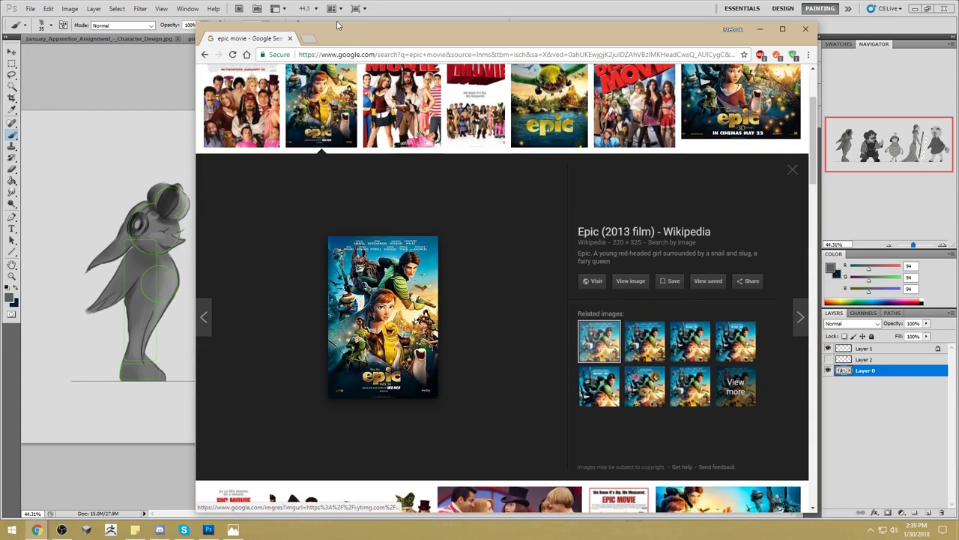
# Refine the search to 'epic movie aniamtion' and open the cast lineup still enlarged in a new tab.
pyautogui.scroll(3, 353, 86)
pyautogui.write('aniamtion')
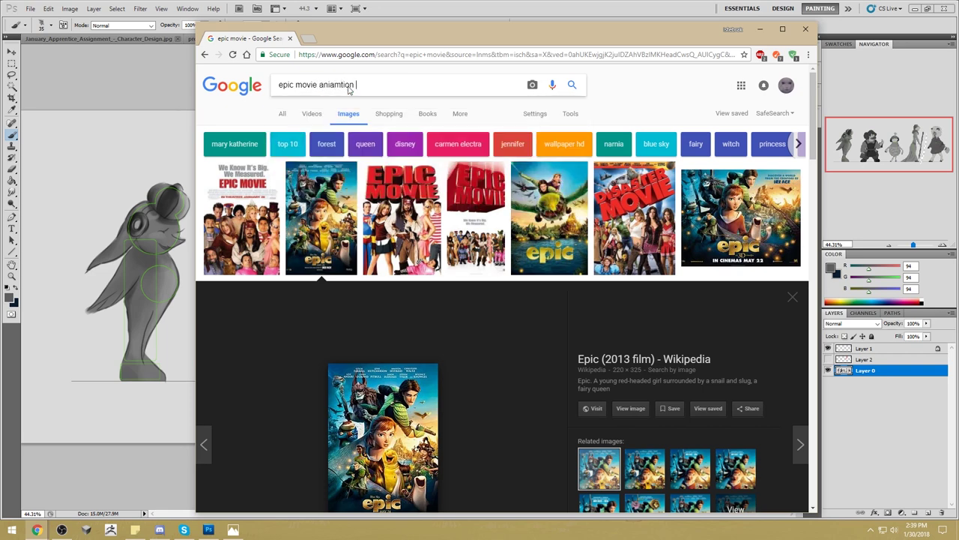
pyautogui.press('Return')
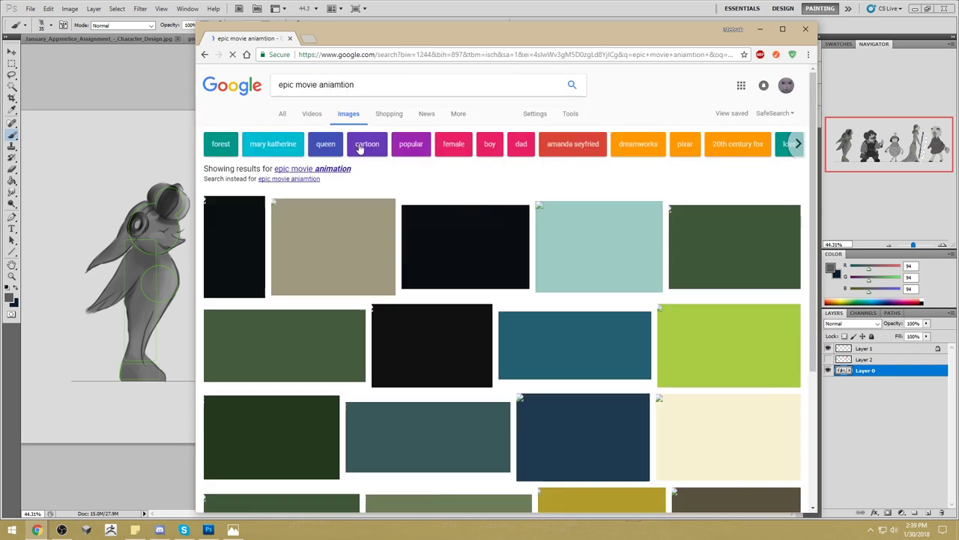
pyautogui.click(366, 218)
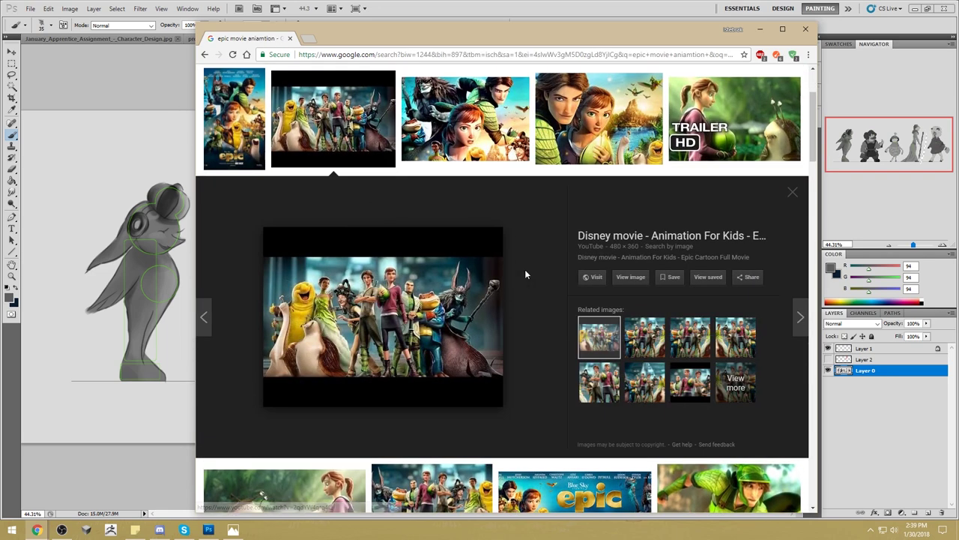
pyautogui.click(636, 277)
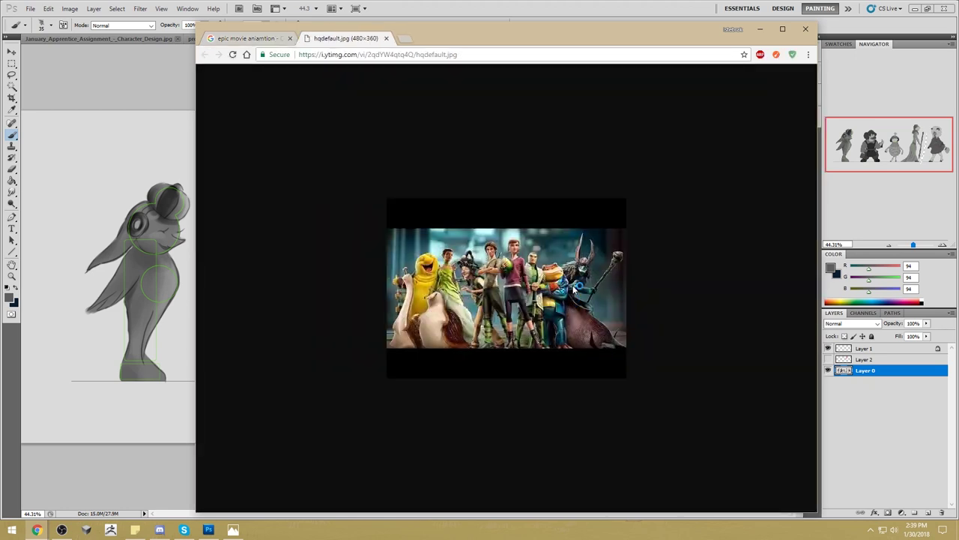
pyautogui.scroll(3, 633, 318)
pyautogui.scroll(2, 633, 318)
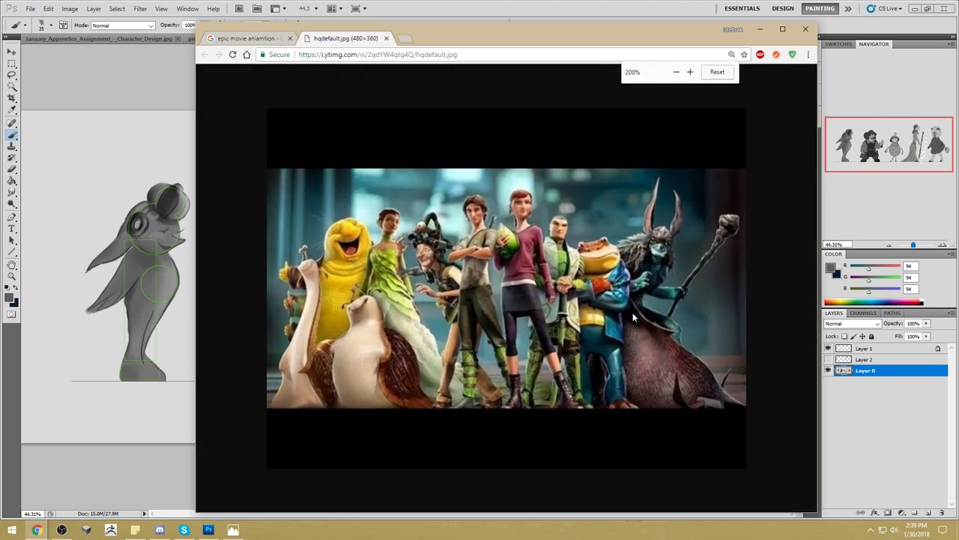
pyautogui.scroll(1, 720, 313)
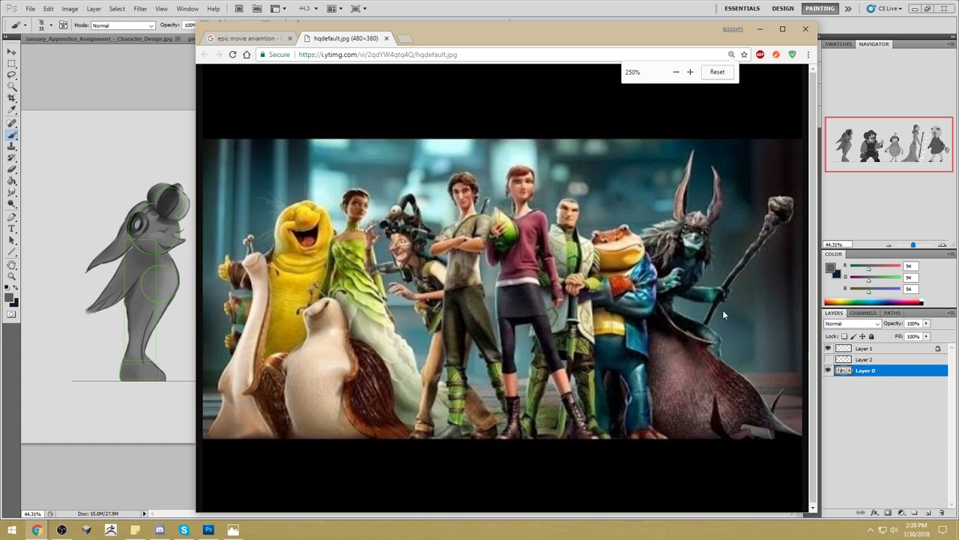
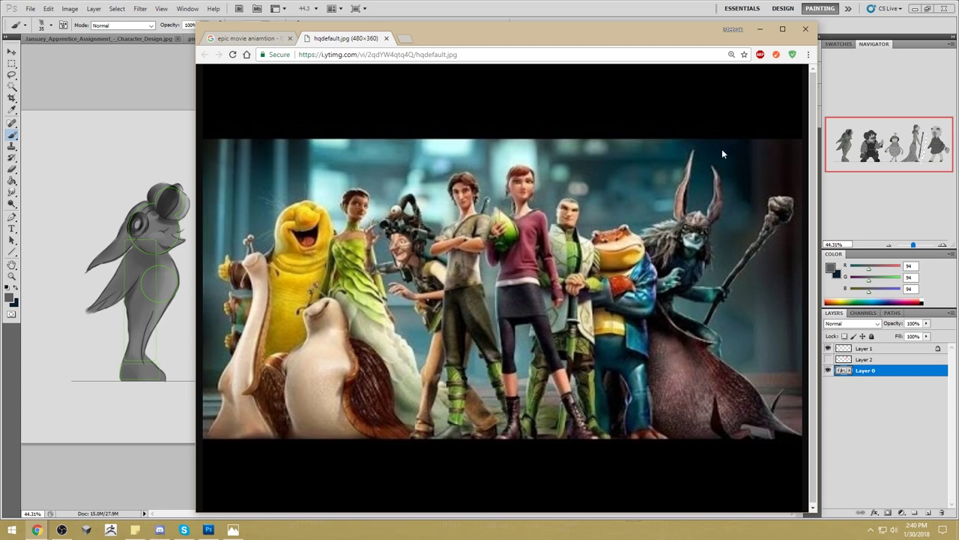
# Bring the Photoshop character lineup back in front of the Chrome movie-cast reference.
pyautogui.click(639, 5)
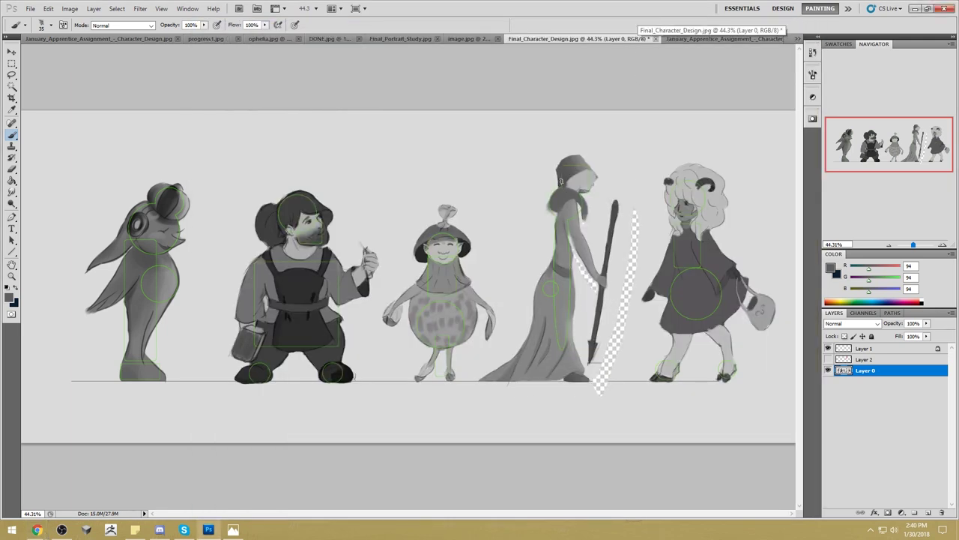
# Paint out the hooded figure's pointed hood tip in light grey, checking it with Layer 1 hidden.
pyautogui.keyDown('alt'); pyautogui.click(558, 157); pyautogui.keyUp('alt')
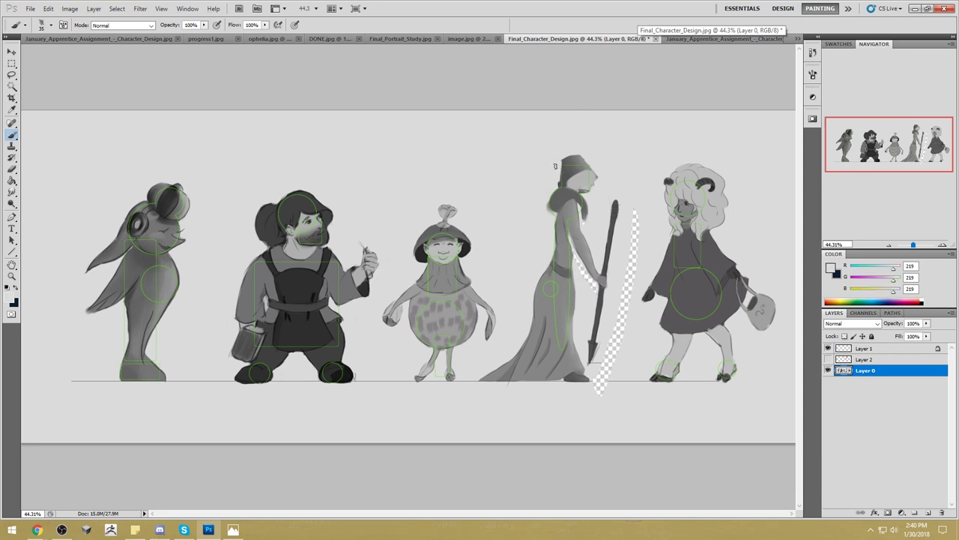
pyautogui.moveTo(561, 157)
pyautogui.mouseDown()
pyautogui.moveTo(592, 160)
pyautogui.moveTo(564, 163)
pyautogui.moveTo(577, 163)
pyautogui.mouseUp()
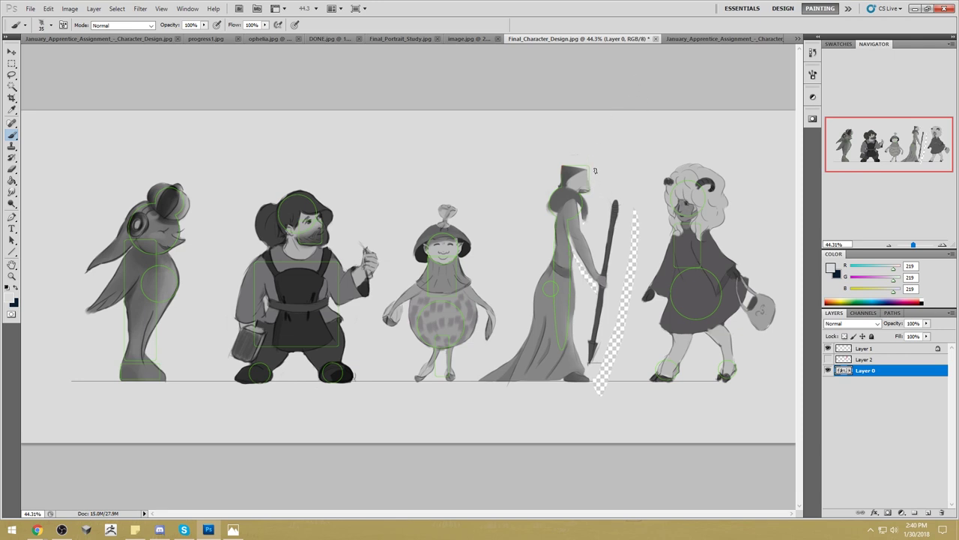
pyautogui.click(828, 348)
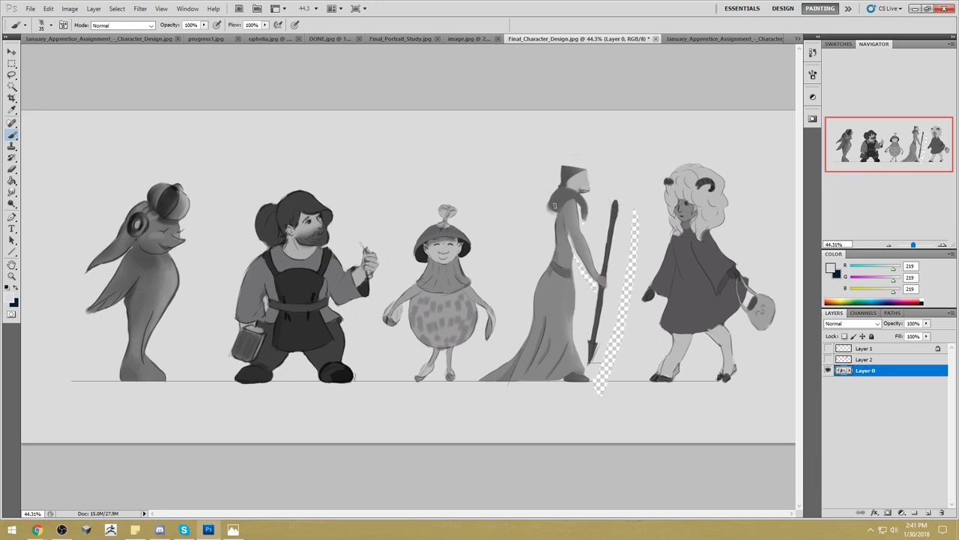
pyautogui.keyDown('alt'); pyautogui.click(561, 166); pyautogui.keyUp('alt')
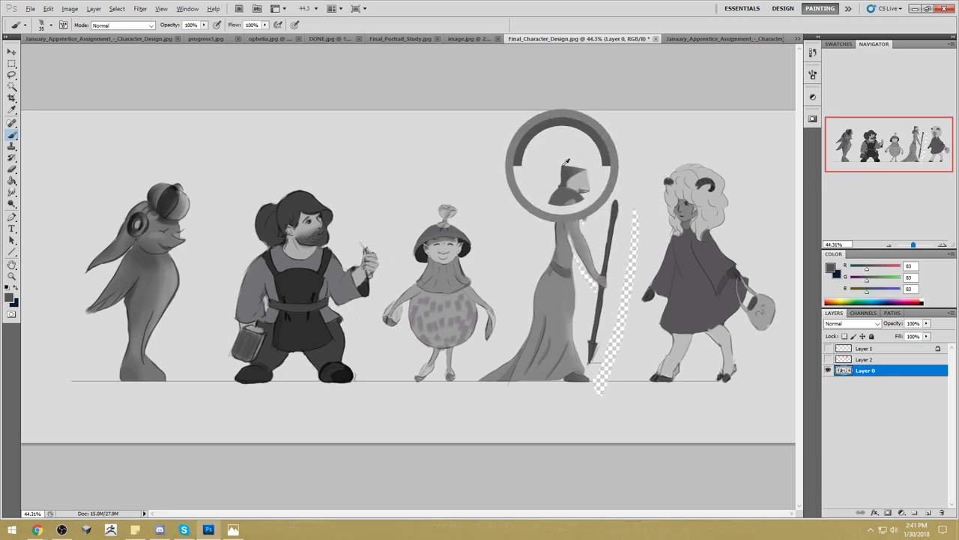
pyautogui.keyDown('alt'); pyautogui.click(553, 193); pyautogui.keyUp('alt')
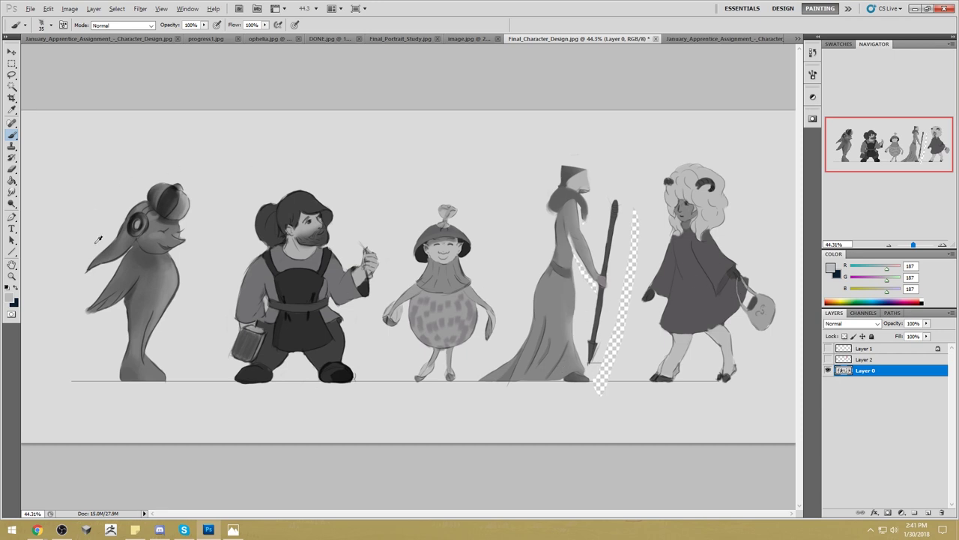
pyautogui.press('alt')
pyautogui.press('alt')
pyautogui.press('alt')
pyautogui.click(828, 348)
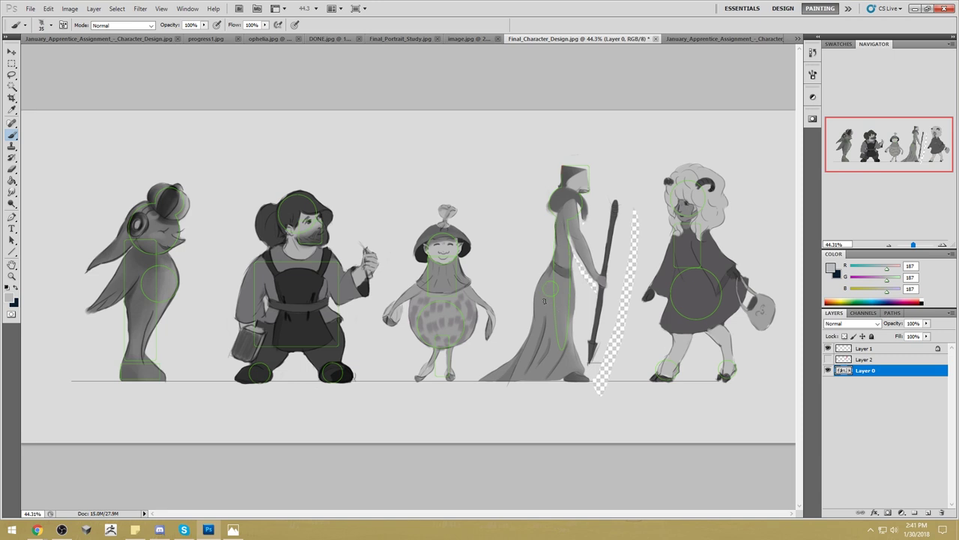
# Sample greys from the tall figure's robe and the sheep girl, then hide Layer 1's green guides.
pyautogui.keyDown('alt'); pyautogui.click(554, 288); pyautogui.keyUp('alt')
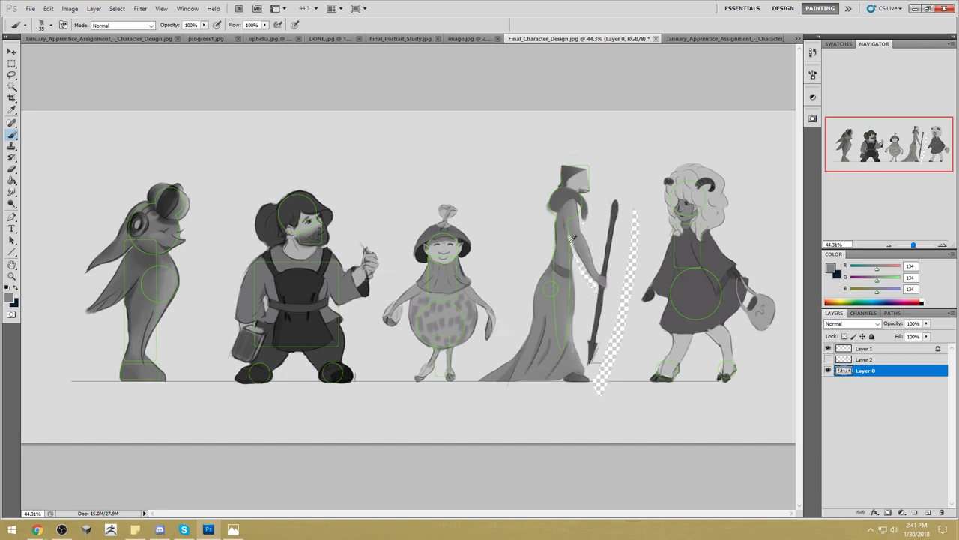
pyautogui.moveTo(674, 180); pyautogui.dragTo(721, 200)
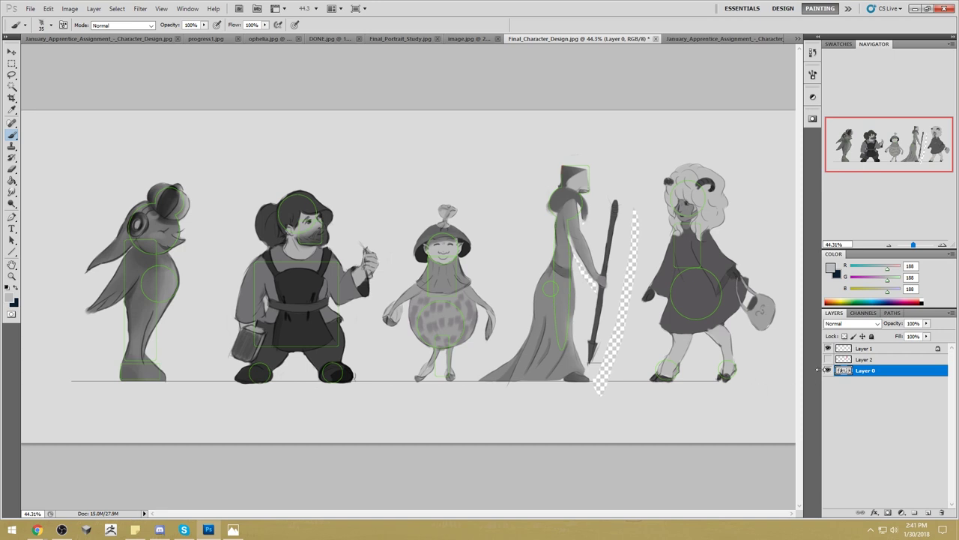
pyautogui.click(828, 349)
pyautogui.click(828, 348)
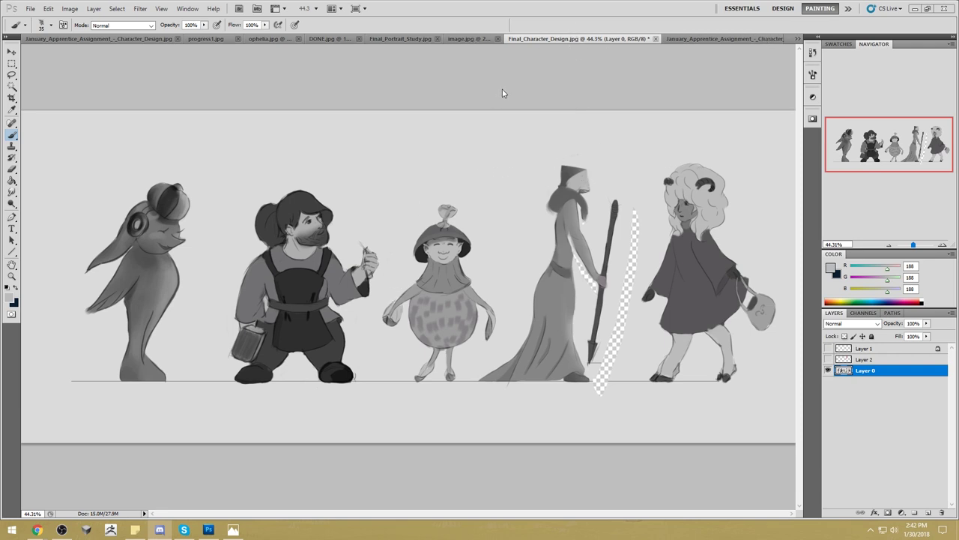
# Zoom in on the mushroom character's face and paint both eyes as dark closed-eye arcs.
pyautogui.press('z')
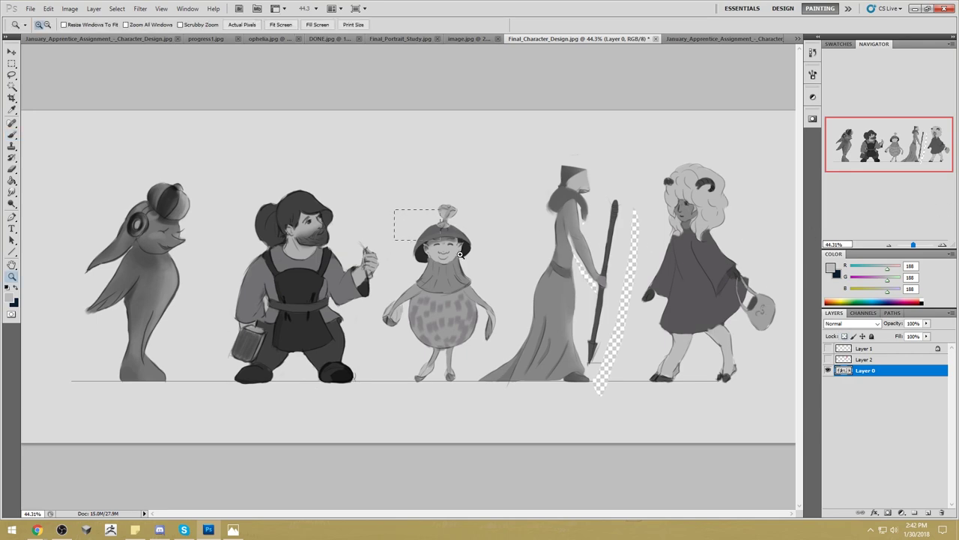
pyautogui.moveTo(460, 254); pyautogui.dragTo(460, 254)
pyautogui.press('b')
pyautogui.keyDown('alt'); pyautogui.click(475, 265); pyautogui.keyUp('alt')
pyautogui.press('[')
pyautogui.press('[')
pyautogui.press(']')
pyautogui.moveTo(481, 266)
pyautogui.mouseDown()
pyautogui.moveTo(449, 281)
pyautogui.moveTo(482, 268)
pyautogui.moveTo(457, 271)
pyautogui.moveTo(465, 285)
pyautogui.moveTo(483, 284)
pyautogui.mouseUp()
pyautogui.keyDown('alt'); pyautogui.click(485, 287); pyautogui.keyUp('alt')
pyautogui.keyDown('alt'); pyautogui.click(469, 270); pyautogui.keyUp('alt')
pyautogui.moveTo(388, 276)
pyautogui.mouseDown()
pyautogui.moveTo(350, 272)
pyautogui.moveTo(393, 276)
pyautogui.moveTo(366, 267)
pyautogui.moveTo(390, 275)
pyautogui.moveTo(350, 274)
pyautogui.moveTo(405, 284)
pyautogui.moveTo(368, 287)
pyautogui.mouseUp()
pyautogui.keyDown('alt'); pyautogui.click(385, 283); pyautogui.keyUp('alt')
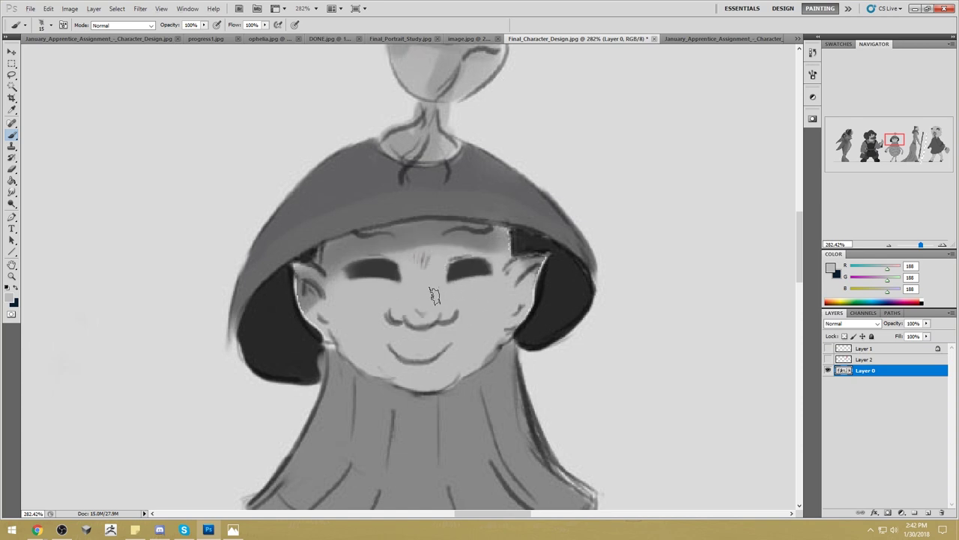
pyautogui.keyDown('alt'); pyautogui.click(389, 272); pyautogui.keyUp('alt')
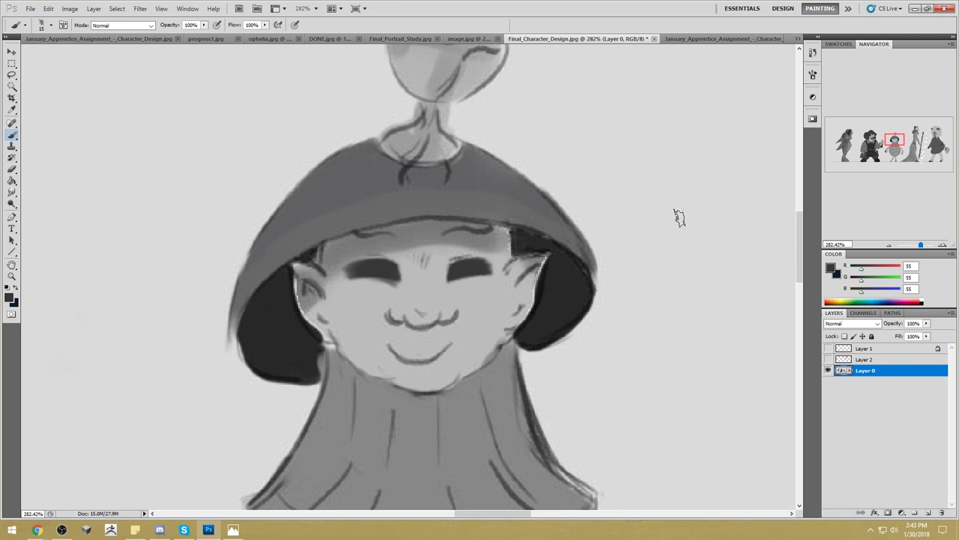
# Sketch a rough cup shape with curved strokes to the right of the mushroom character's hat.
pyautogui.moveTo(675, 215); pyautogui.dragTo(465, 230)
pyautogui.moveTo(468, 94)
pyautogui.mouseDown()
pyautogui.moveTo(553, 288)
pyautogui.moveTo(726, 98)
pyautogui.moveTo(664, 324)
pyautogui.mouseUp()
pyautogui.moveTo(546, 270)
pyautogui.mouseDown()
pyautogui.moveTo(556, 356)
pyautogui.moveTo(678, 364)
pyautogui.mouseUp()
pyautogui.moveTo(682, 315); pyautogui.dragTo(658, 371)
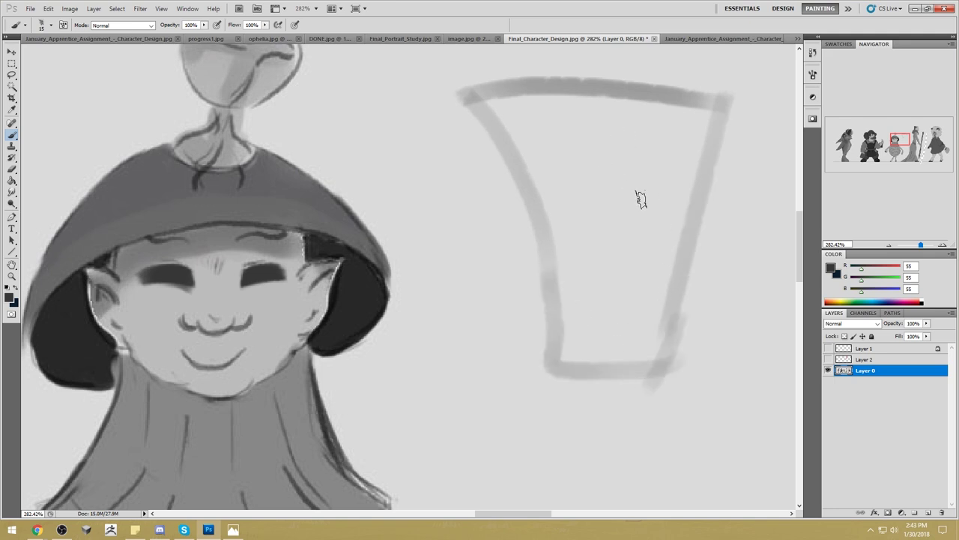
pyautogui.moveTo(613, 136)
pyautogui.mouseDown()
pyautogui.moveTo(699, 290)
pyautogui.moveTo(558, 323)
pyautogui.mouseUp()
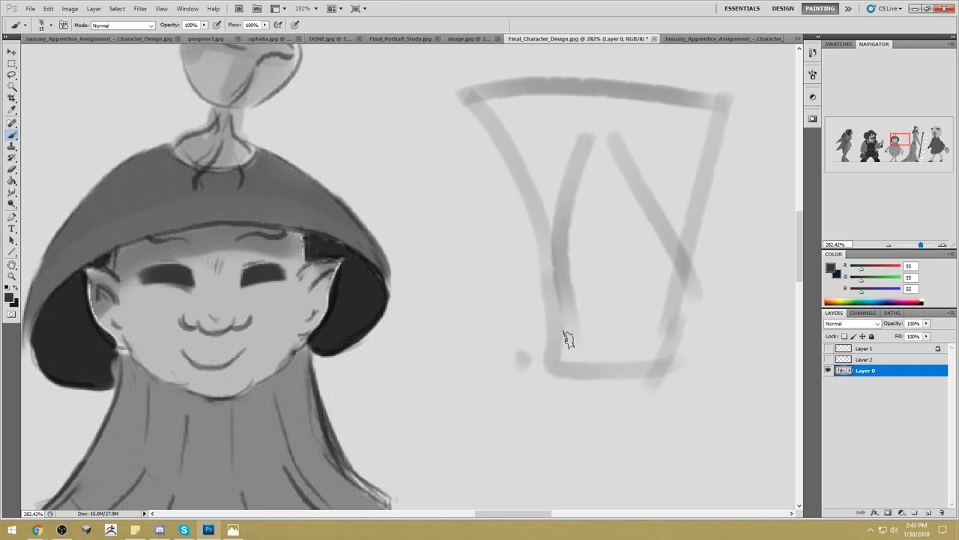
pyautogui.moveTo(521, 360); pyautogui.dragTo(737, 410)
pyautogui.moveTo(500, 143)
pyautogui.mouseDown()
pyautogui.moveTo(398, 326)
pyautogui.moveTo(407, 418)
pyautogui.mouseUp()
pyautogui.moveTo(716, 133)
pyautogui.mouseDown()
pyautogui.moveTo(758, 286)
pyautogui.moveTo(747, 447)
pyautogui.mouseUp()
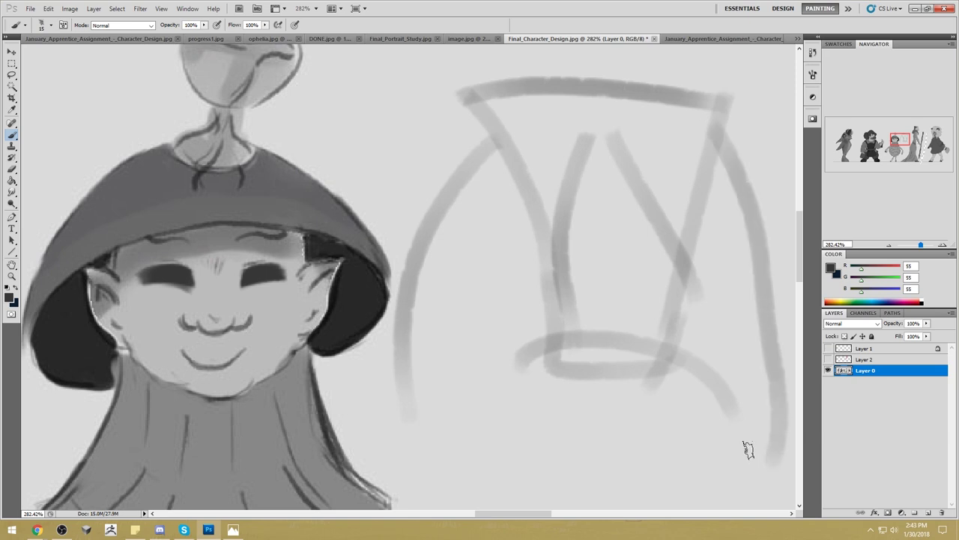
# Undo a misplaced stroke and redraw the cup's side, bottom and inner diagonal strokes.
pyautogui.hotkey('ctrl', 'alt', 'z')
pyautogui.hotkey('ctrl', 'alt', 'z')
pyautogui.moveTo(502, 140); pyautogui.dragTo(466, 261)
pyautogui.moveTo(472, 360); pyautogui.dragTo(505, 472)
pyautogui.moveTo(729, 133)
pyautogui.mouseDown()
pyautogui.moveTo(747, 377)
pyautogui.moveTo(715, 411)
pyautogui.moveTo(611, 285)
pyautogui.moveTo(597, 239)
pyautogui.moveTo(646, 244)
pyautogui.moveTo(570, 349)
pyautogui.moveTo(486, 345)
pyautogui.moveTo(394, 228)
pyautogui.mouseUp()
pyautogui.moveTo(514, 146)
pyautogui.mouseDown()
pyautogui.moveTo(482, 353)
pyautogui.moveTo(467, 264)
pyautogui.mouseUp()
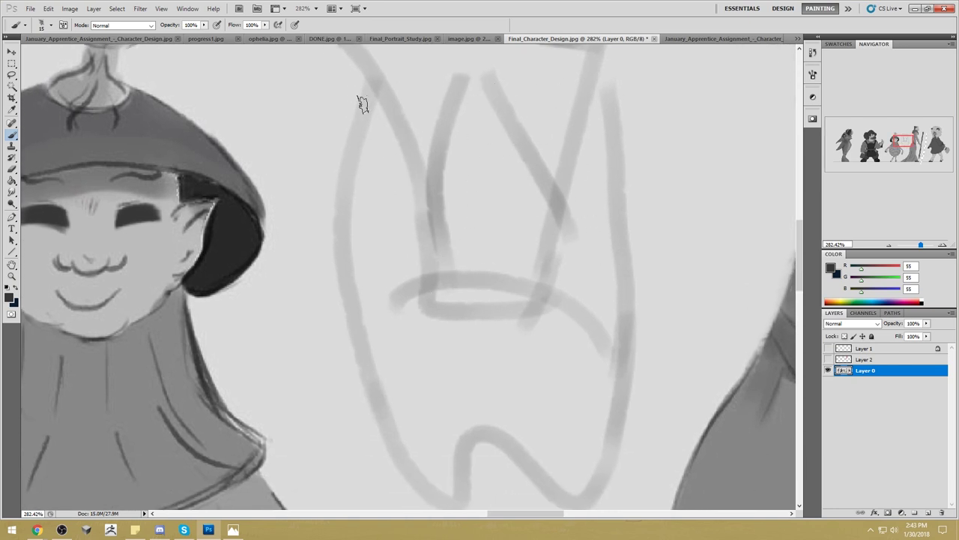
pyautogui.moveTo(332, 180); pyautogui.dragTo(298, 341)
pyautogui.moveTo(609, 93); pyautogui.dragTo(653, 329)
pyautogui.moveTo(491, 83)
pyautogui.mouseDown()
pyautogui.moveTo(510, 155)
pyautogui.moveTo(455, 99)
pyautogui.moveTo(424, 182)
pyautogui.mouseUp()
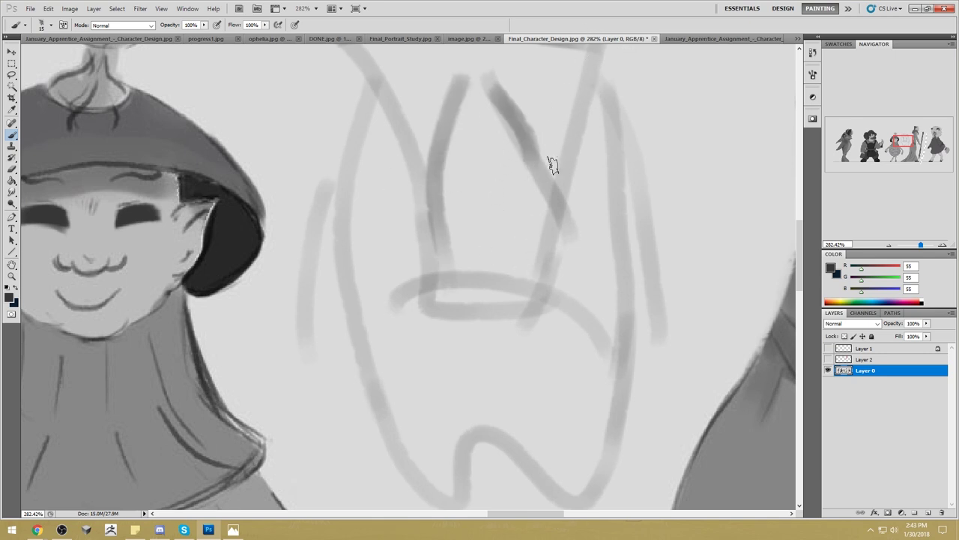
# Sketch a trapezoid-headed figure with a body and halo left of the hat.
pyautogui.moveTo(632, 199)
pyautogui.mouseDown()
pyautogui.moveTo(457, 243)
pyautogui.moveTo(385, 247)
pyautogui.moveTo(600, 269)
pyautogui.moveTo(473, 227)
pyautogui.moveTo(706, 290)
pyautogui.mouseUp()
pyautogui.moveTo(208, 112)
pyautogui.mouseDown()
pyautogui.moveTo(278, 285)
pyautogui.moveTo(368, 101)
pyautogui.moveTo(351, 289)
pyautogui.moveTo(273, 297)
pyautogui.moveTo(209, 405)
pyautogui.mouseUp()
pyautogui.moveTo(351, 266)
pyautogui.mouseDown()
pyautogui.moveTo(393, 384)
pyautogui.moveTo(382, 414)
pyautogui.moveTo(346, 456)
pyautogui.mouseUp()
pyautogui.moveTo(218, 388)
pyautogui.mouseDown()
pyautogui.moveTo(227, 448)
pyautogui.moveTo(297, 510)
pyautogui.moveTo(357, 440)
pyautogui.mouseUp()
pyautogui.moveTo(278, 282); pyautogui.dragTo(225, 341)
pyautogui.moveTo(355, 265); pyautogui.dragTo(407, 308)
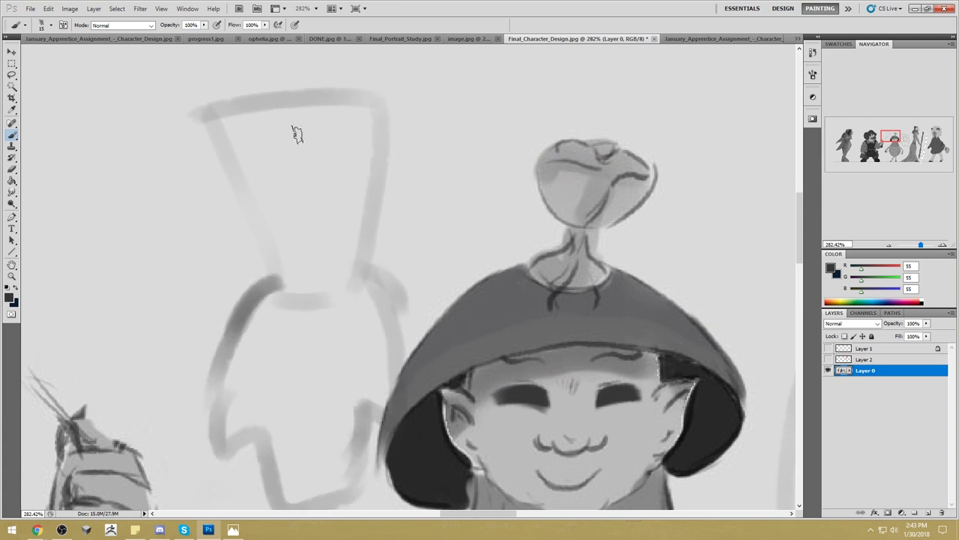
pyautogui.moveTo(269, 150); pyautogui.dragTo(257, 214)
pyautogui.moveTo(319, 168); pyautogui.dragTo(364, 176)
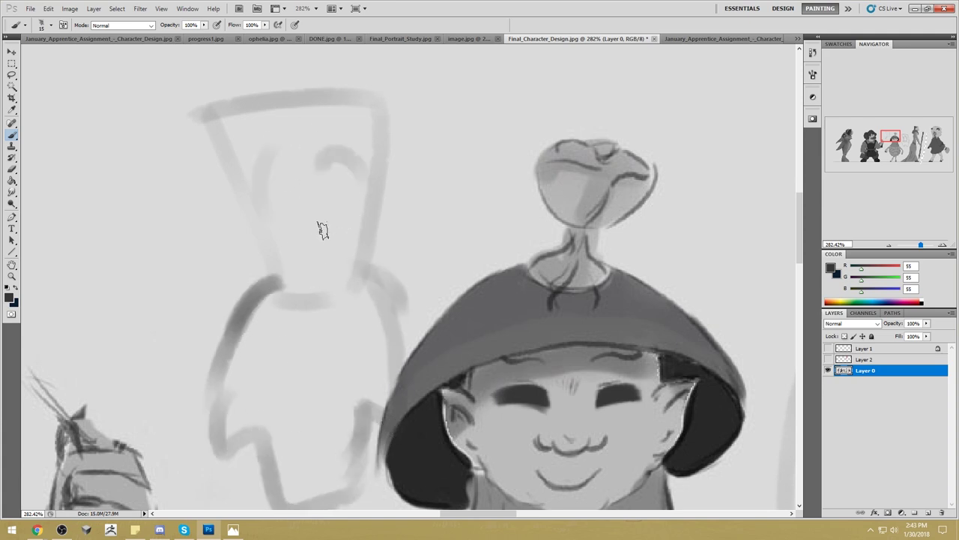
pyautogui.moveTo(253, 216); pyautogui.dragTo(347, 260)
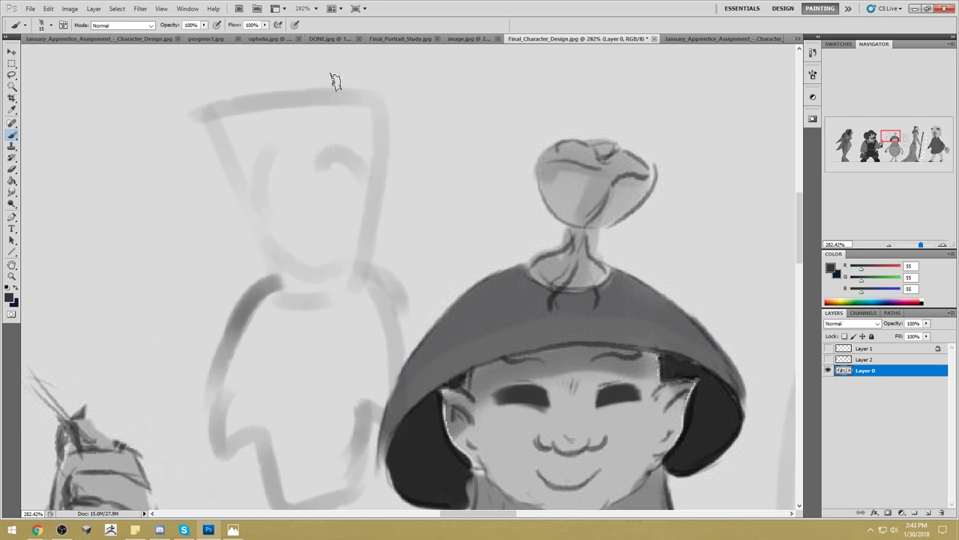
pyautogui.moveTo(336, 75); pyautogui.dragTo(459, 198)
pyautogui.moveTo(197, 100)
pyautogui.mouseDown()
pyautogui.moveTo(268, 57)
pyautogui.moveTo(126, 116)
pyautogui.mouseUp()
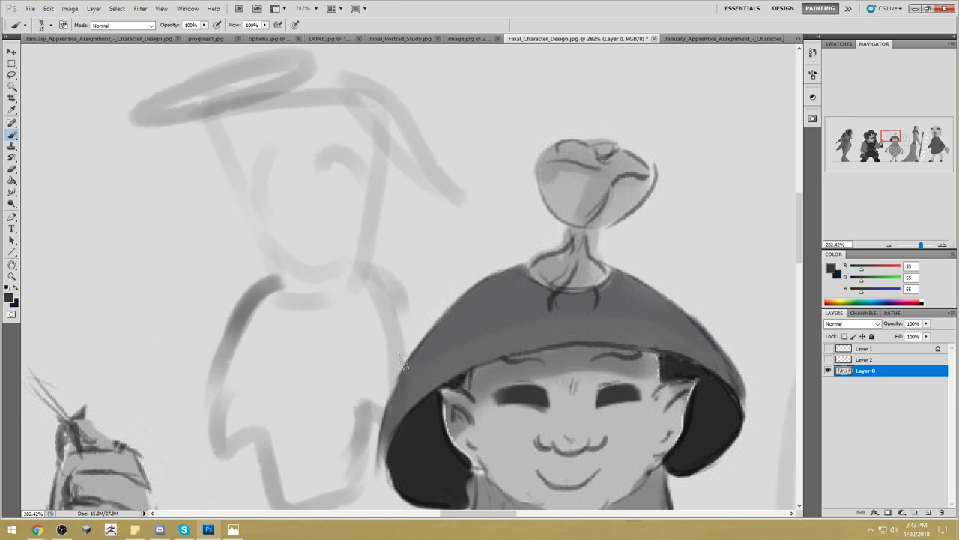
# Step backward with Ctrl+Alt+Z three times to remove most of the sketch strokes.
pyautogui.hotkey('ctrl', 'alt', 'z')
pyautogui.hotkey('ctrl', 'alt', 'z')
pyautogui.hotkey('ctrl', 'alt', 'z')
pyautogui.hotkey('ctrl', 'alt', 'z')
pyautogui.hotkey('ctrl', 'alt', 'z')
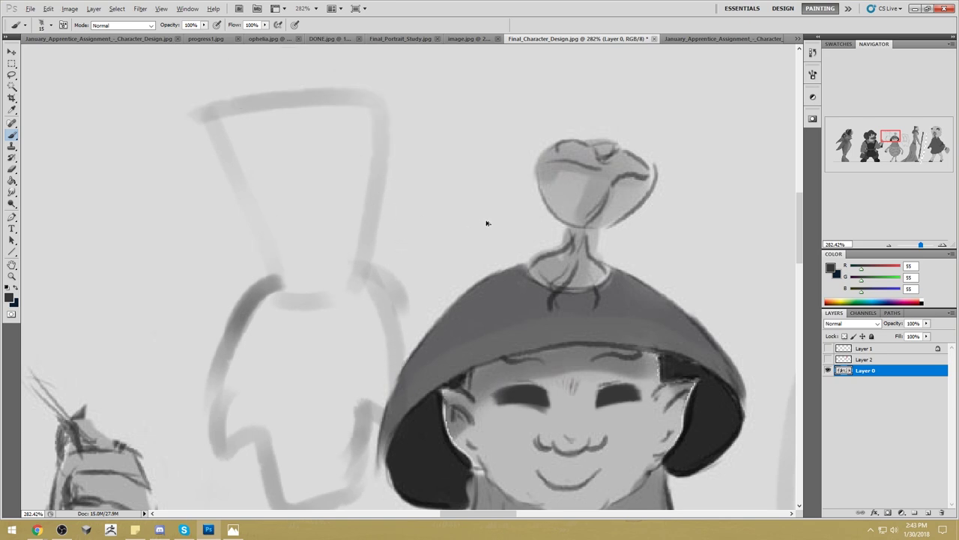
pyautogui.hotkey('ctrl', 'alt', 'z')
pyautogui.hotkey('ctrl', 'alt', 'z')
pyautogui.hotkey('ctrl', 'alt', 'z')
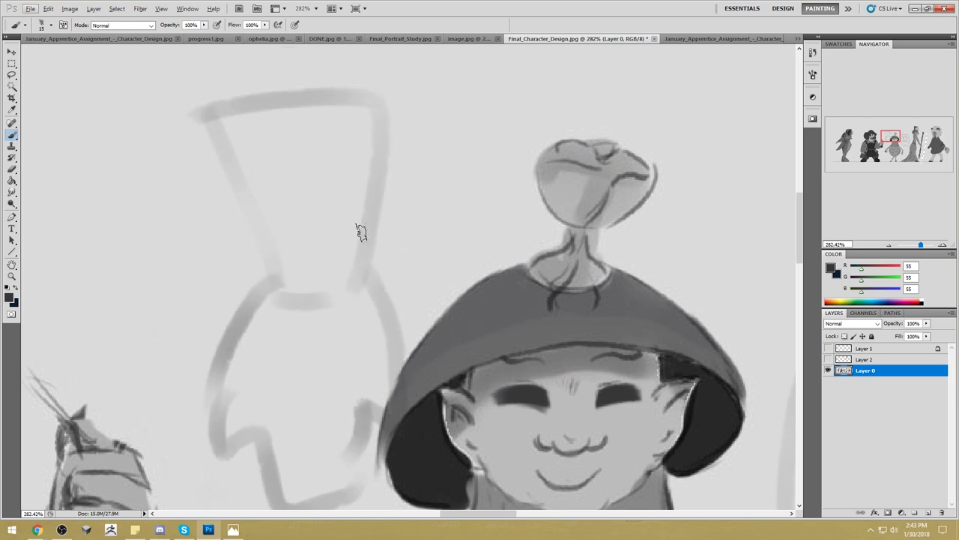
pyautogui.hotkey('ctrl', 'alt', 'z')
pyautogui.hotkey('ctrl', 'alt', 'z')
pyautogui.hotkey('ctrl', 'alt', 'z')
pyautogui.hotkey('ctrl', 'alt', 'z')
pyautogui.hotkey('ctrl', 'alt', 'z')
pyautogui.hotkey('ctrl', 'alt', 'z')
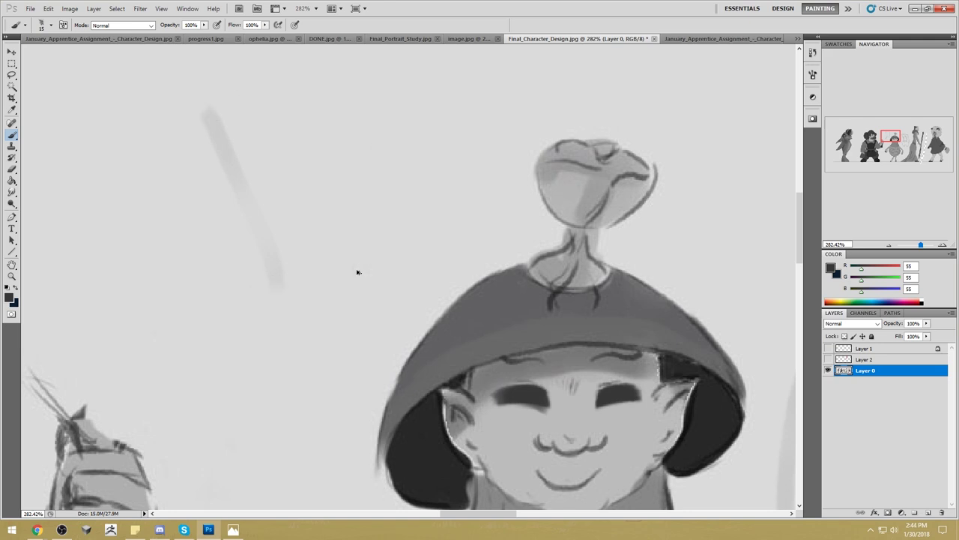
# Undo the last stray stroke, check the movie-cast reference, and fit the whole lineup on screen.
pyautogui.hotkey('ctrl', 'alt', 'z')
pyautogui.hotkey('ctrl', 'alt', 'z')
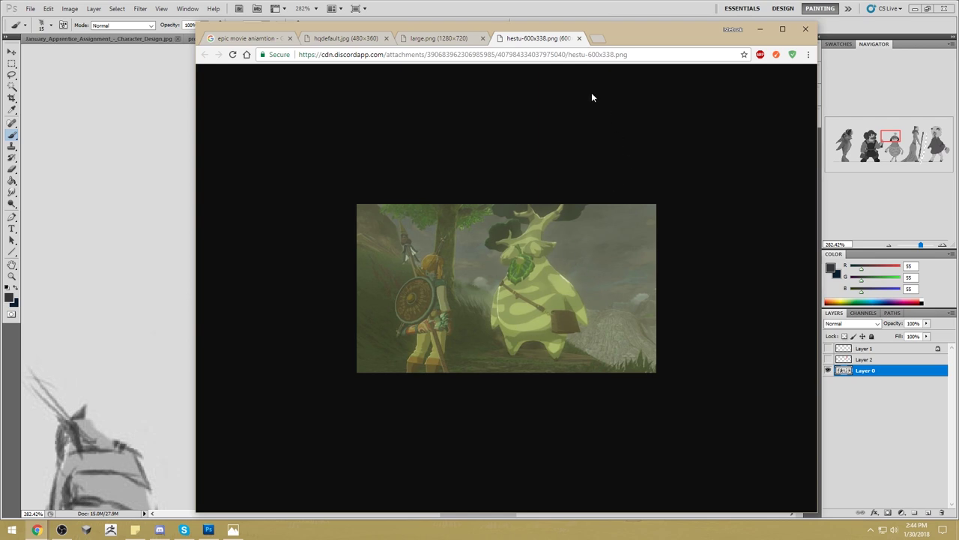
pyautogui.click(330, 39)
pyautogui.click(760, 28)
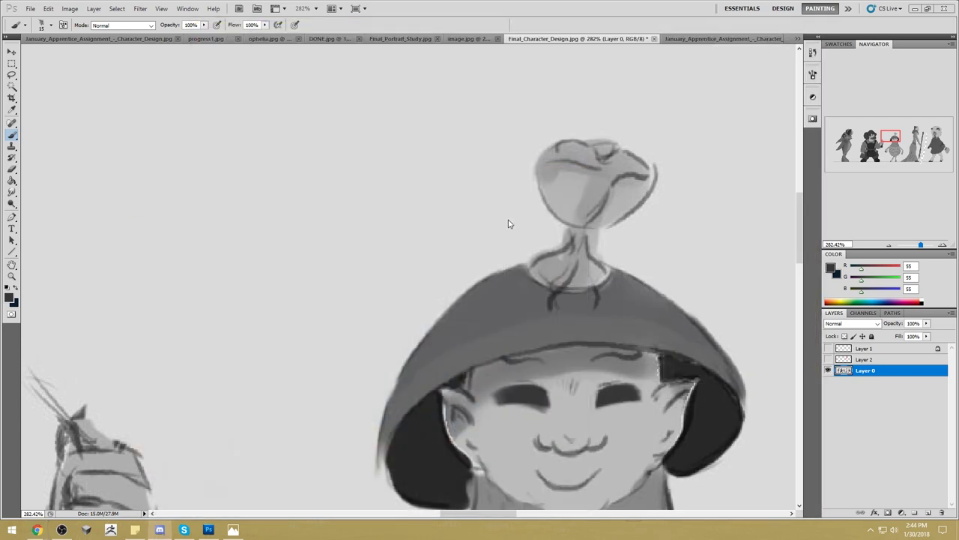
pyautogui.moveTo(629, 380)
pyautogui.mouseDown()
pyautogui.moveTo(568, 188)
pyautogui.moveTo(461, 153)
pyautogui.mouseUp()
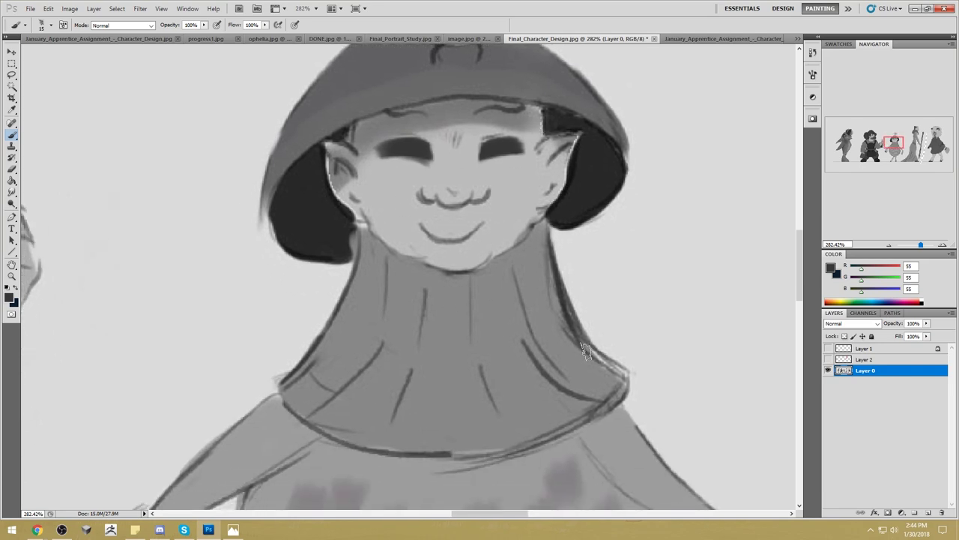
pyautogui.hotkey('ctrl', '0')
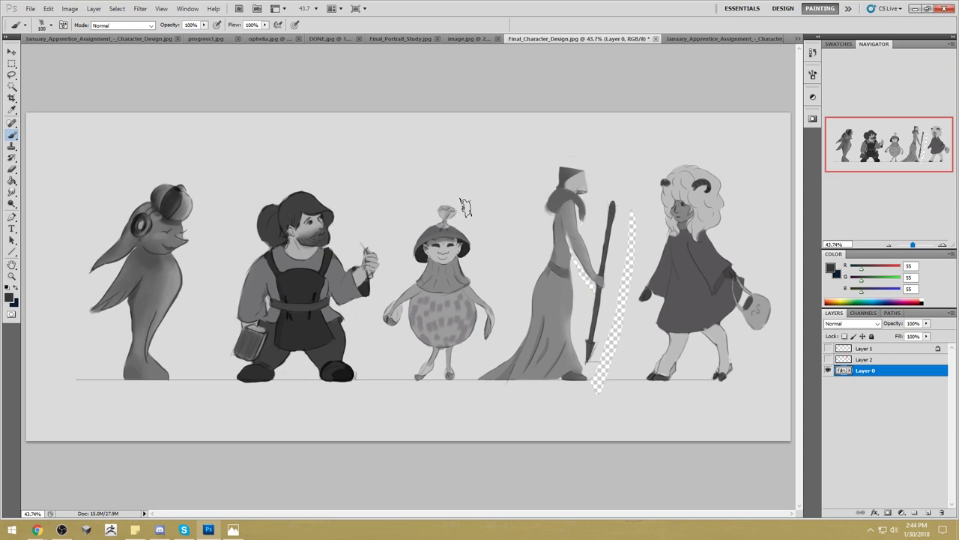
# Lasso the middle character's head, copy it to a new layer, and lower it about 20 px.
pyautogui.press('l')
pyautogui.moveTo(466, 197)
pyautogui.mouseDown()
pyautogui.moveTo(402, 243)
pyautogui.moveTo(491, 232)
pyautogui.moveTo(468, 191)
pyautogui.moveTo(411, 218)
pyautogui.mouseUp()
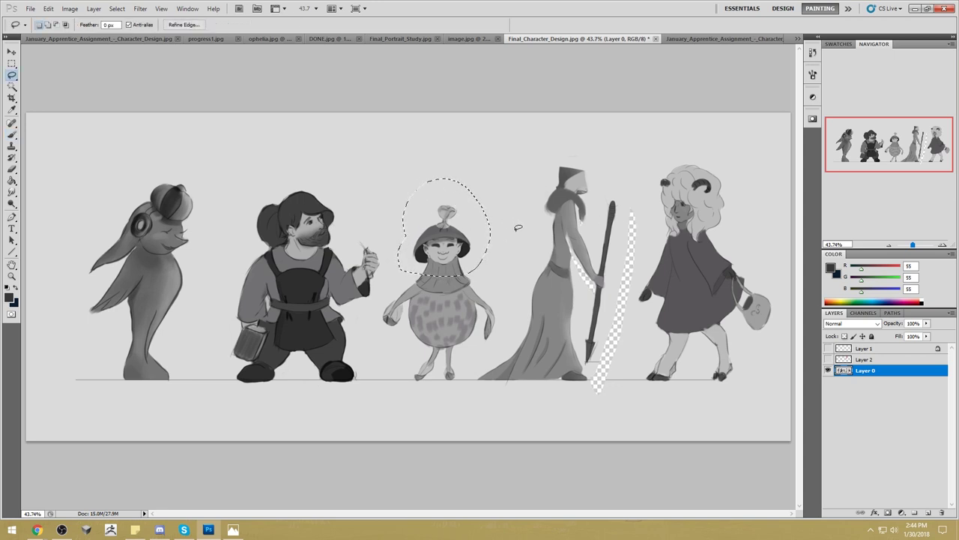
pyautogui.hotkey('ctrl', 'j')
pyautogui.press('v')
pyautogui.moveTo(470, 247); pyautogui.dragTo(471, 257)
pyautogui.press('b')
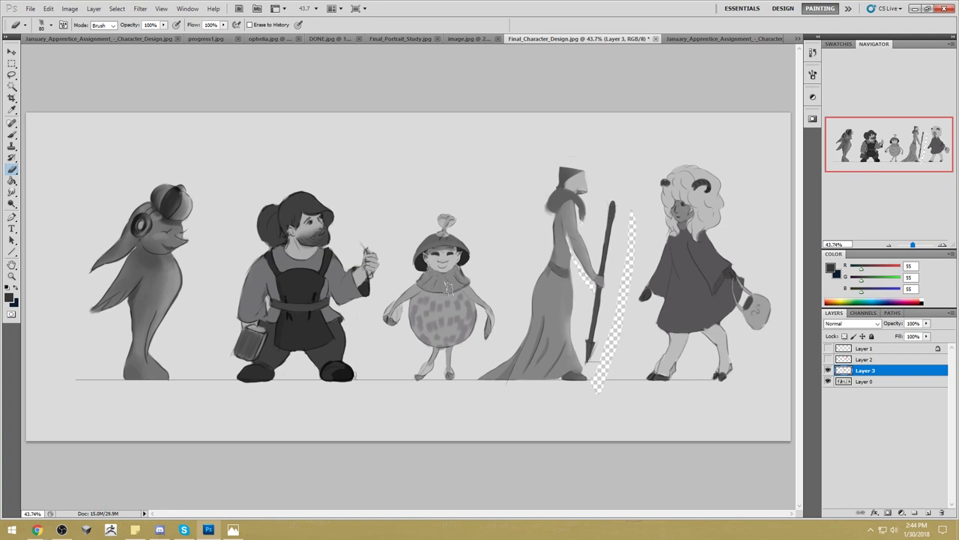
pyautogui.press('v')
pyautogui.moveTo(455, 253); pyautogui.dragTo(458, 267)
pyautogui.press('b')
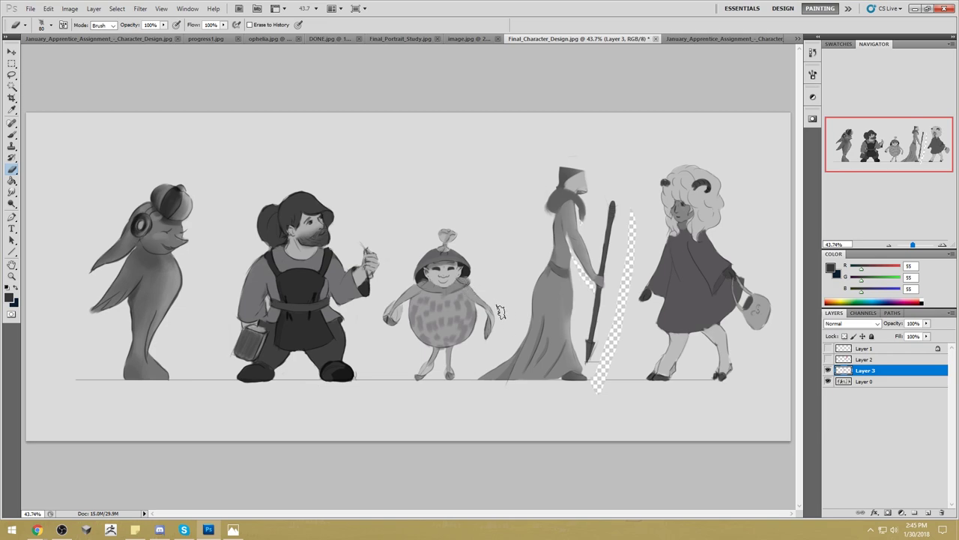
# Search Chrome images for 'humpty dumpty puss dumpty' in a new tab.
pyautogui.moveTo(37, 529)
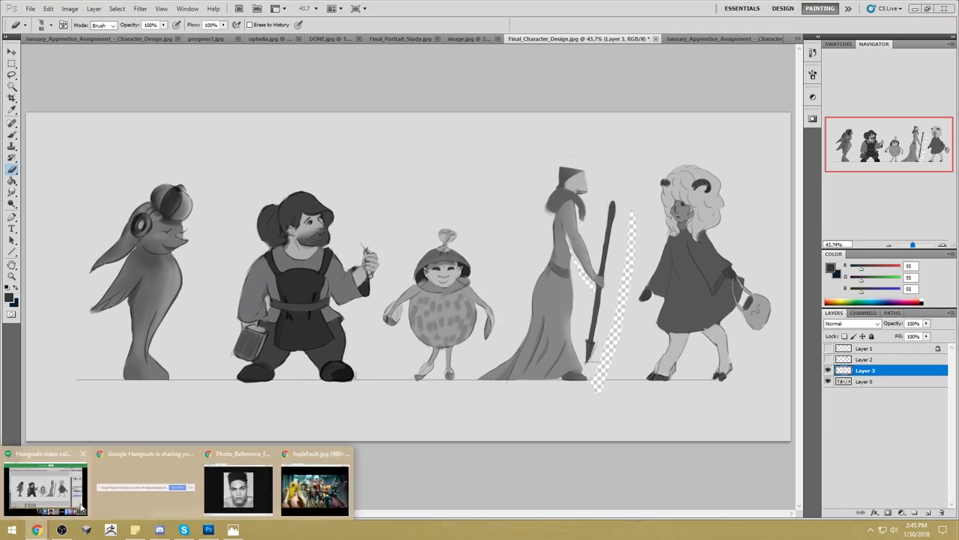
pyautogui.click(318, 496)
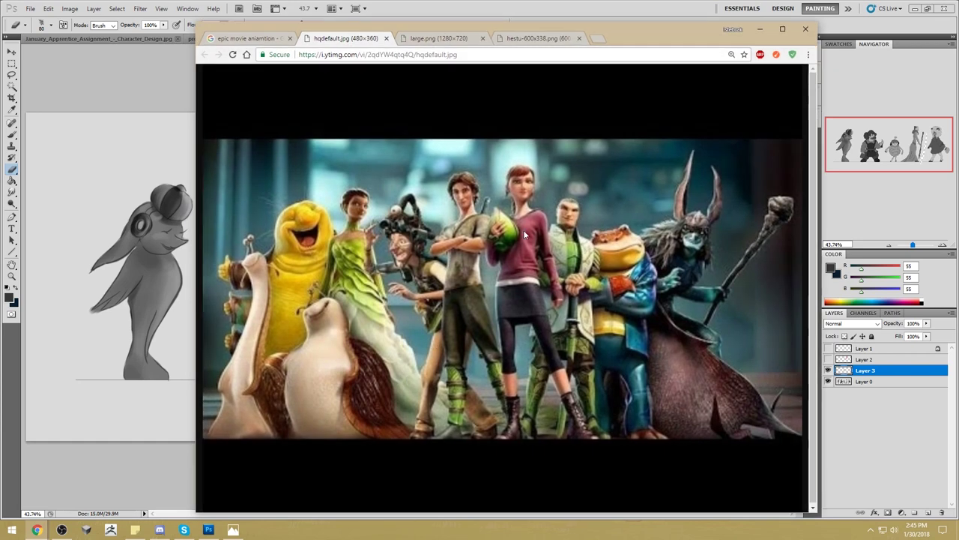
pyautogui.click(603, 41)
pyautogui.write('hu')
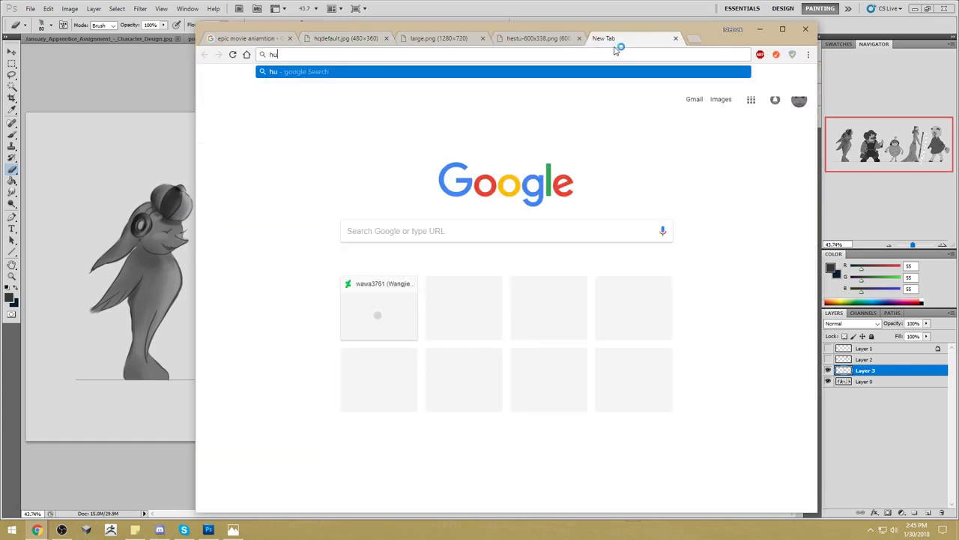
pyautogui.write('mpty dumpty ')
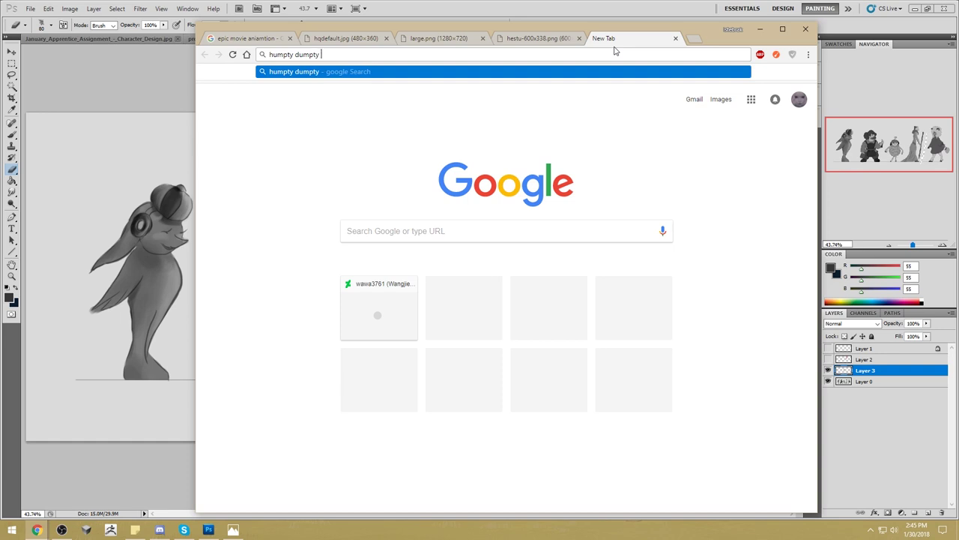
pyautogui.write('puss ')
pyautogui.write('dumpty')
pyautogui.press('Return')
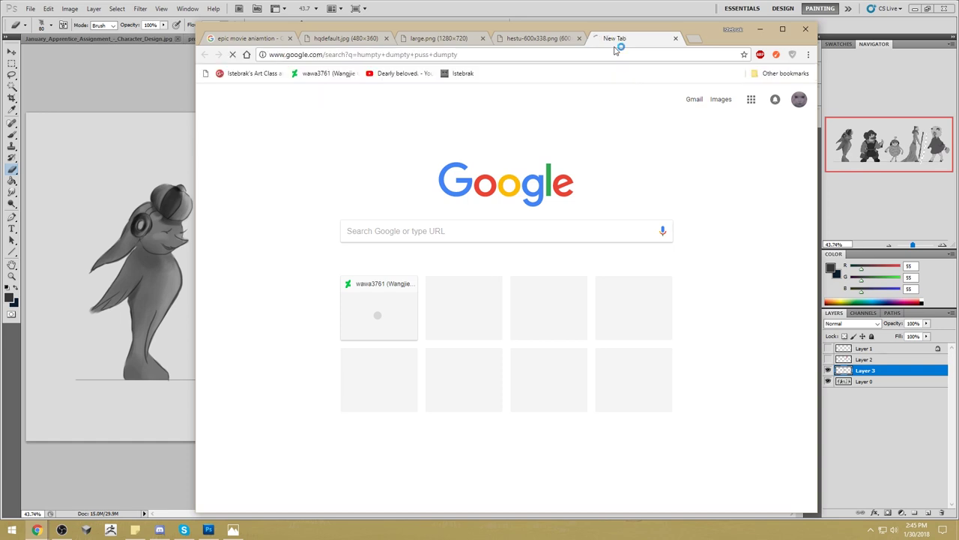
pyautogui.click(315, 114)
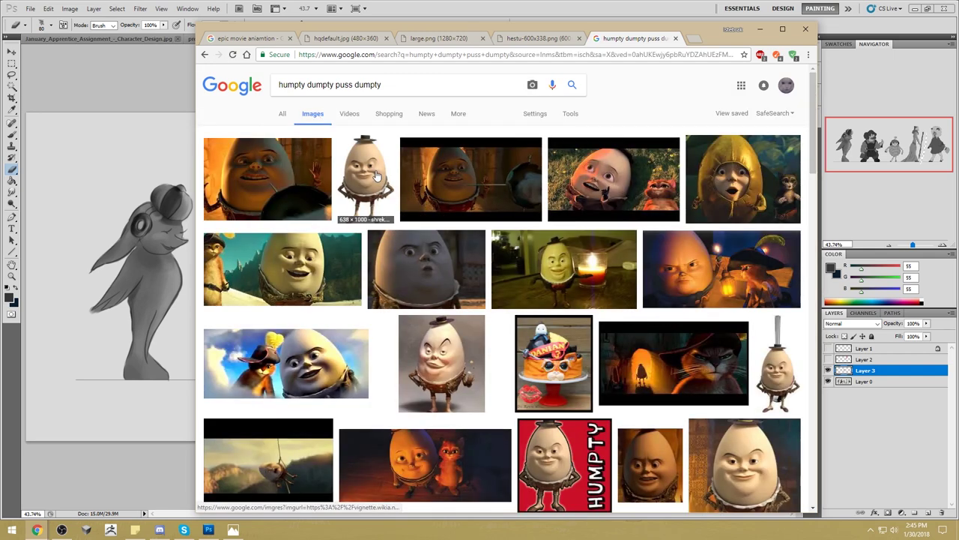
# Preview the standing Humpty Dumpty and Puss in Boots images, then return to Photoshop.
pyautogui.click(379, 185)
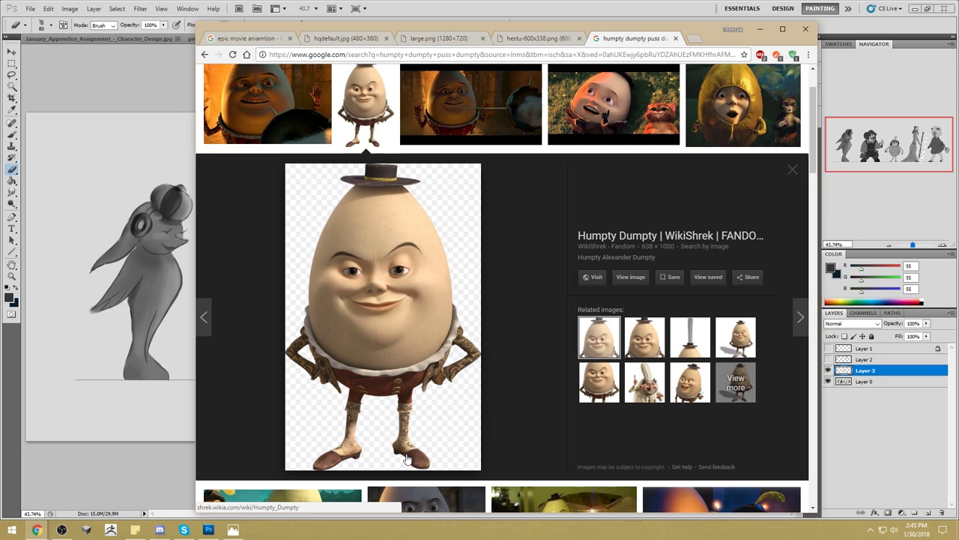
pyautogui.click(604, 121)
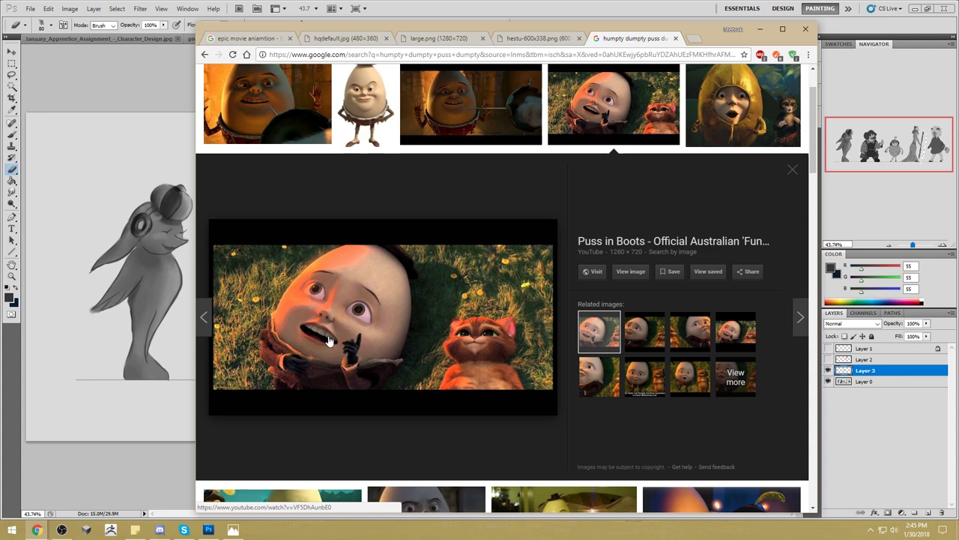
pyautogui.click(370, 141)
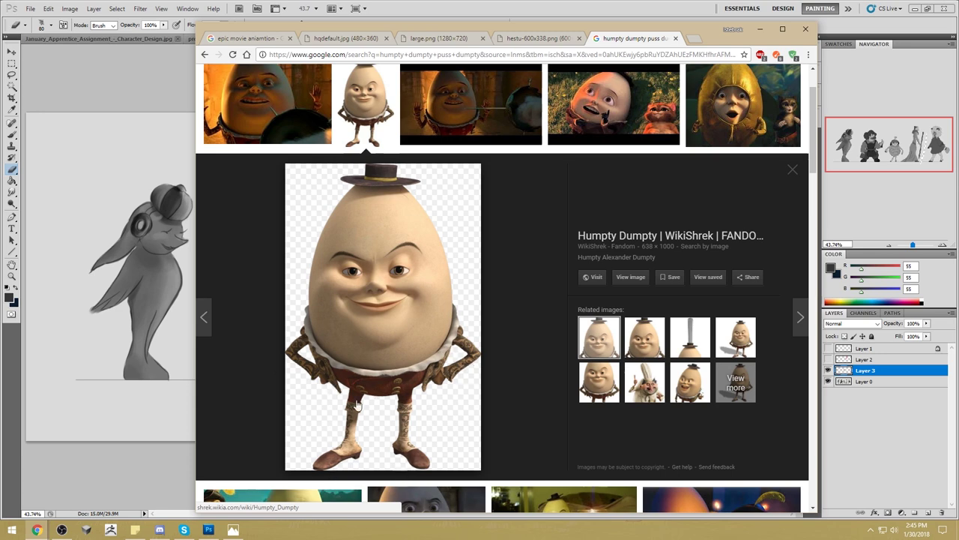
pyautogui.click(160, 57)
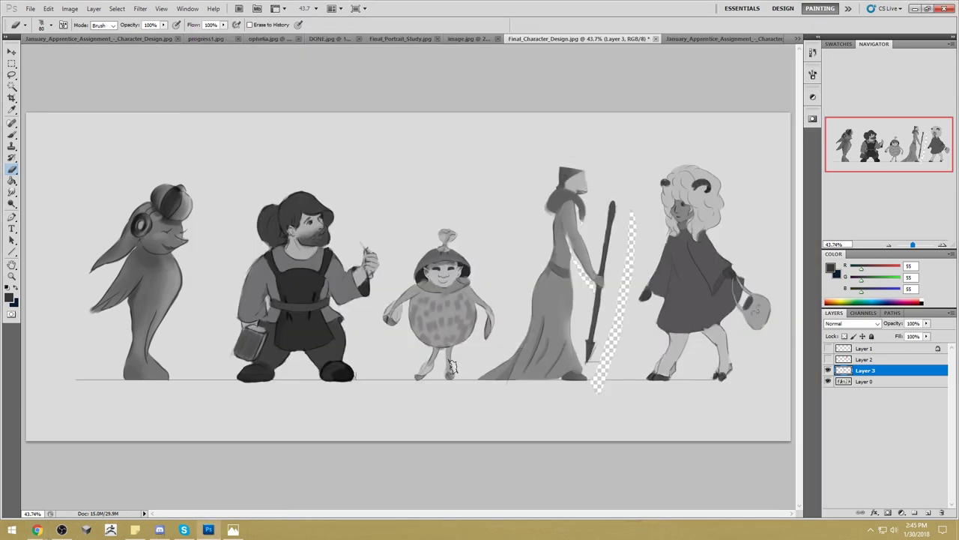
# Shift the middle character's head slightly up and scale it to about 107.41%.
pyautogui.press('v')
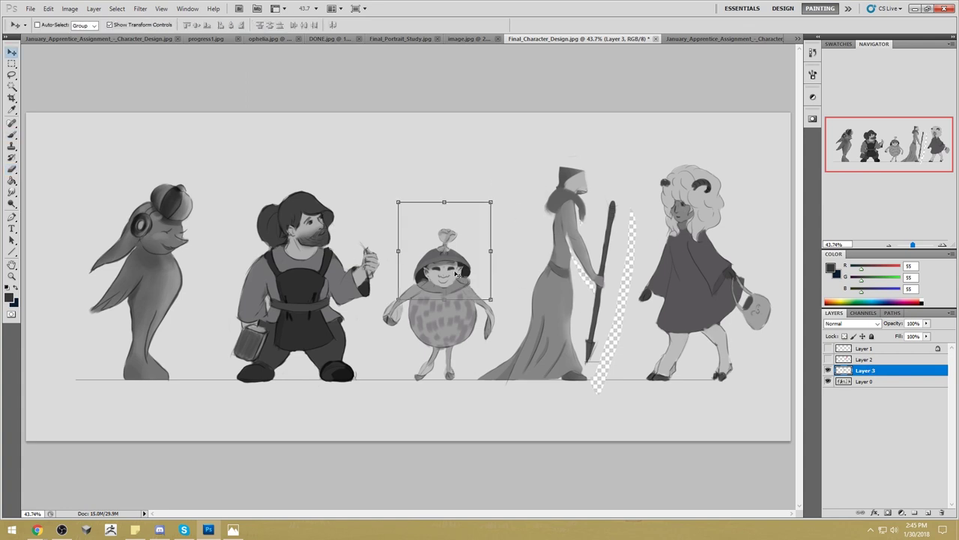
pyautogui.moveTo(460, 274)
pyautogui.mouseDown()
pyautogui.moveTo(459, 265)
pyautogui.moveTo(451, 271)
pyautogui.mouseUp()
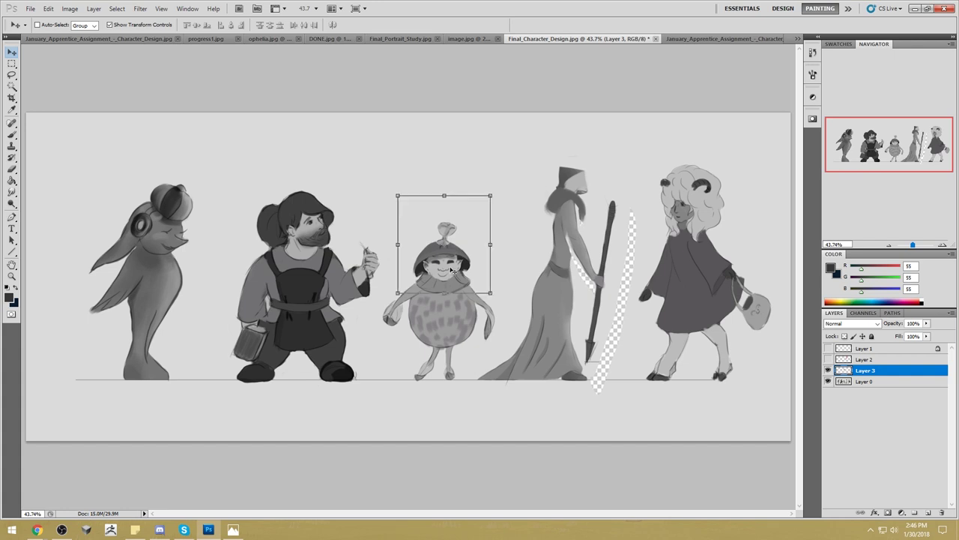
pyautogui.moveTo(490, 196); pyautogui.dragTo(498, 188)
pyautogui.moveTo(466, 271); pyautogui.dragTo(463, 273)
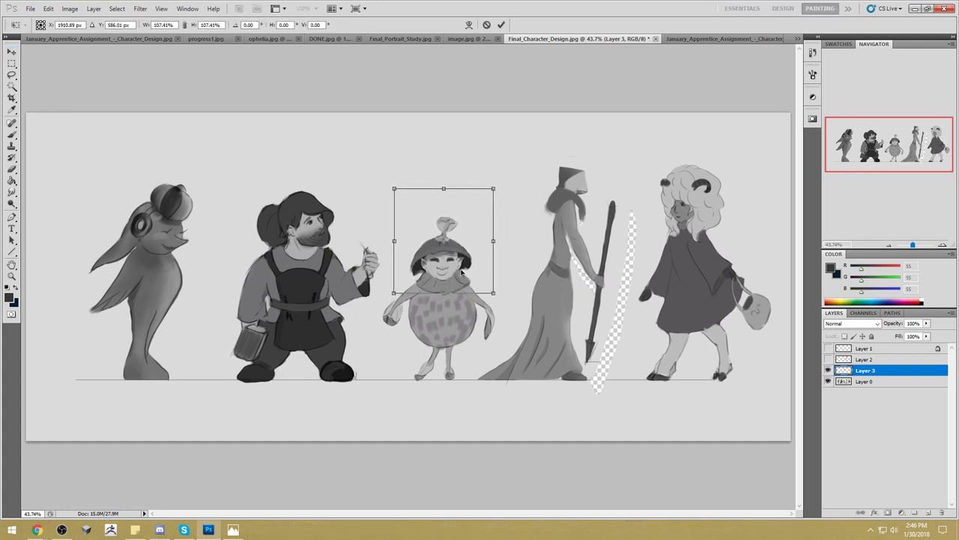
pyautogui.click(502, 24)
# Show Layer 1's green construction lines, leaving Layer 2 hidden.
pyautogui.click(829, 349)
pyautogui.click(828, 348)
pyautogui.click(828, 350)
pyautogui.click(828, 359)
pyautogui.click(828, 359)
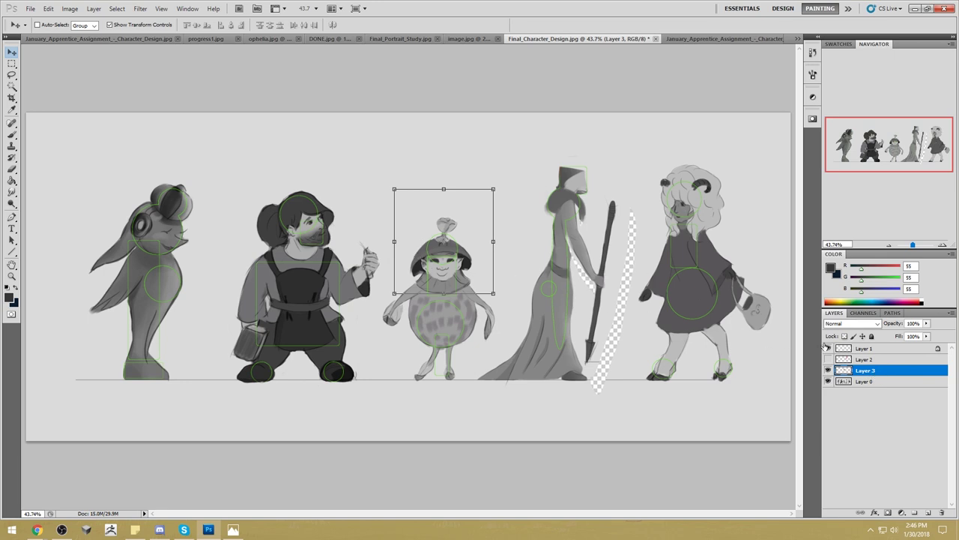
# Lower the head layer about 18 px, then squash the Layer 0 body to roughly 76% height.
pyautogui.moveTo(451, 261); pyautogui.dragTo(450, 275)
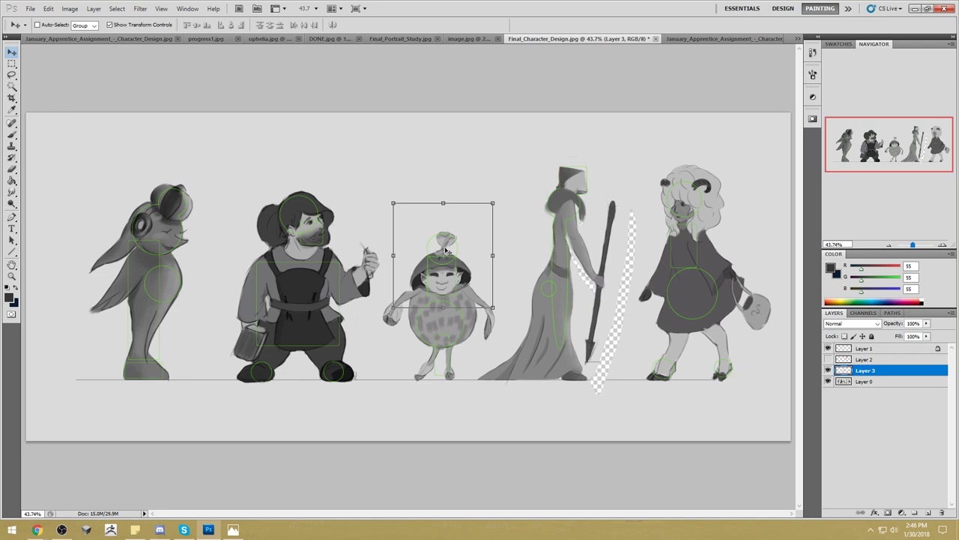
pyautogui.click(887, 380)
pyautogui.press('l')
pyautogui.moveTo(489, 215)
pyautogui.mouseDown()
pyautogui.moveTo(415, 220)
pyautogui.moveTo(366, 327)
pyautogui.moveTo(397, 387)
pyautogui.moveTo(465, 386)
pyautogui.moveTo(490, 350)
pyautogui.moveTo(501, 254)
pyautogui.moveTo(437, 206)
pyautogui.moveTo(436, 244)
pyautogui.mouseUp()
pyautogui.hotkey('ctrl', 't')
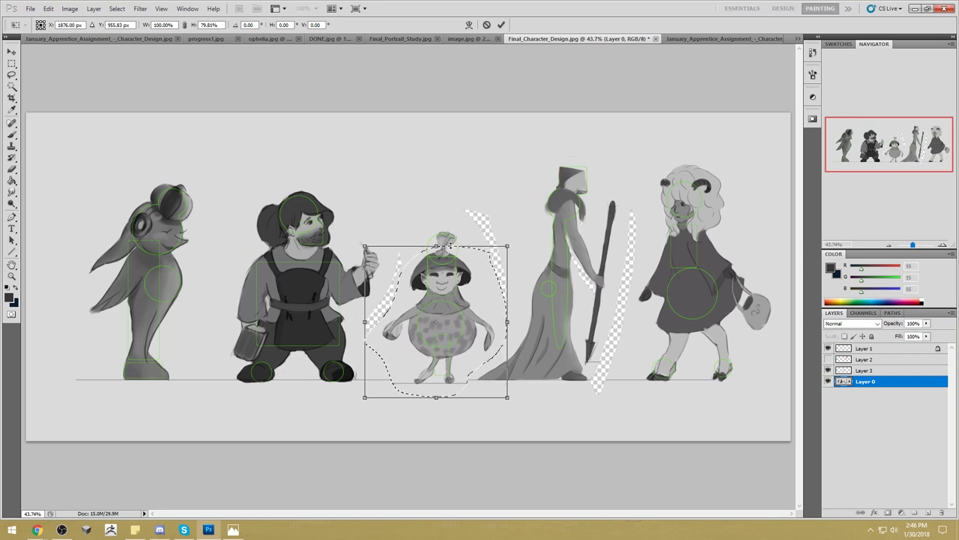
pyautogui.moveTo(509, 404); pyautogui.dragTo(500, 395)
pyautogui.moveTo(365, 397); pyautogui.dragTo(373, 392)
pyautogui.click(501, 24)
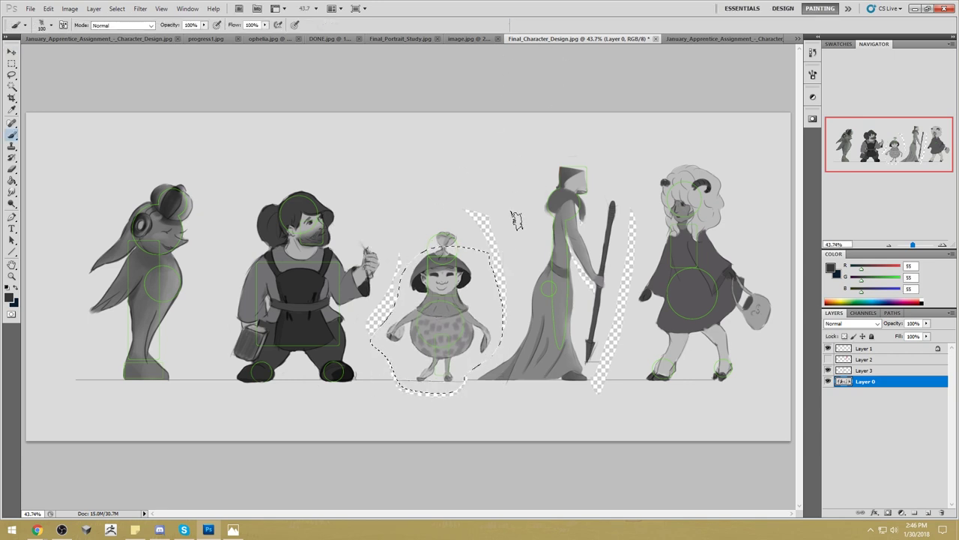
# Deselect the squashed middle character and select the construction-lines layer, Layer 1.
pyautogui.rightClick(529, 274)
pyautogui.click(551, 278)
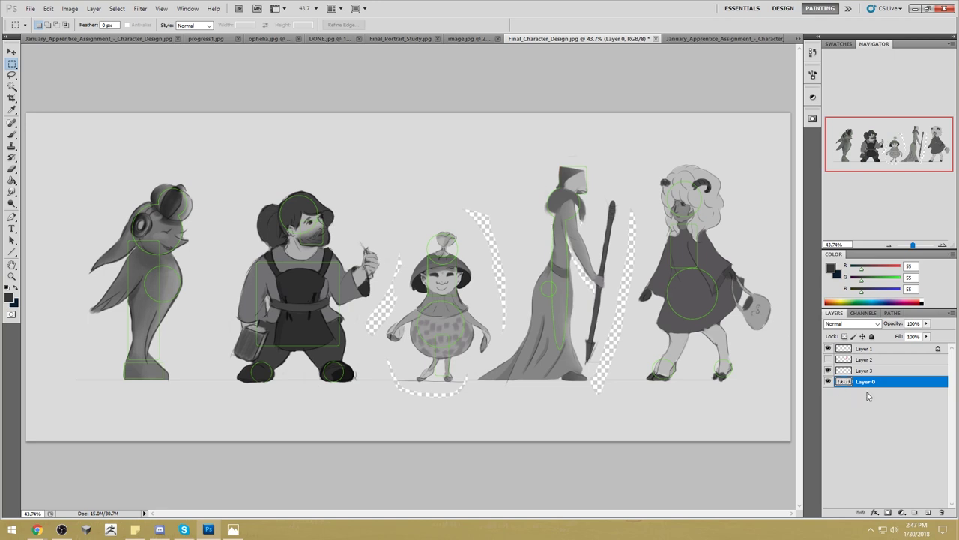
pyautogui.click(873, 349)
# Add a new Layer 4 above Layer 1 and load the Brush with the light grey background colour.
pyautogui.click(928, 513)
pyautogui.press('b')
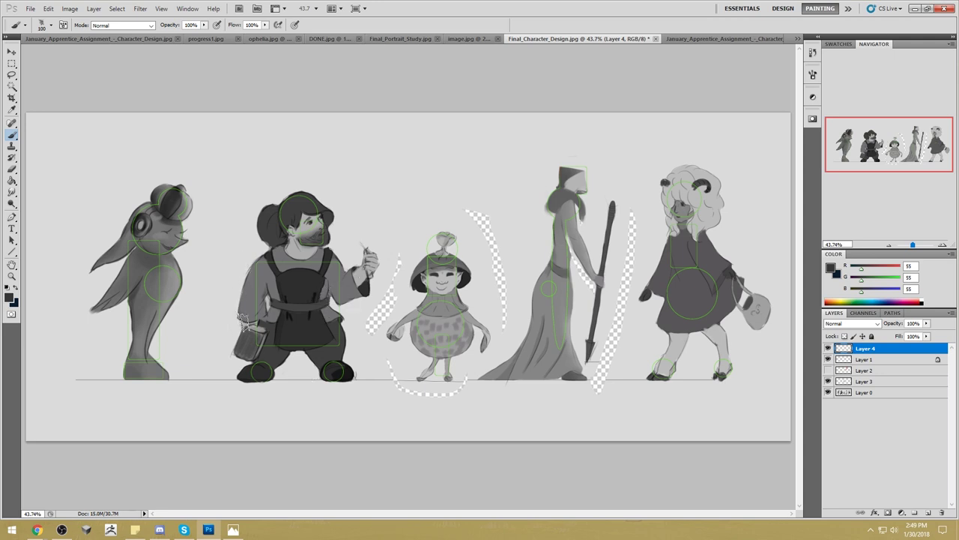
pyautogui.keyDown('alt'); pyautogui.click(225, 297); pyautogui.keyUp('alt')
# On Layer 4, paint out the dwarf's bag and hair bun in background grey, lightening the hair's right edge.
pyautogui.moveTo(242, 329)
pyautogui.mouseDown()
pyautogui.moveTo(245, 357)
pyautogui.moveTo(239, 333)
pyautogui.mouseUp()
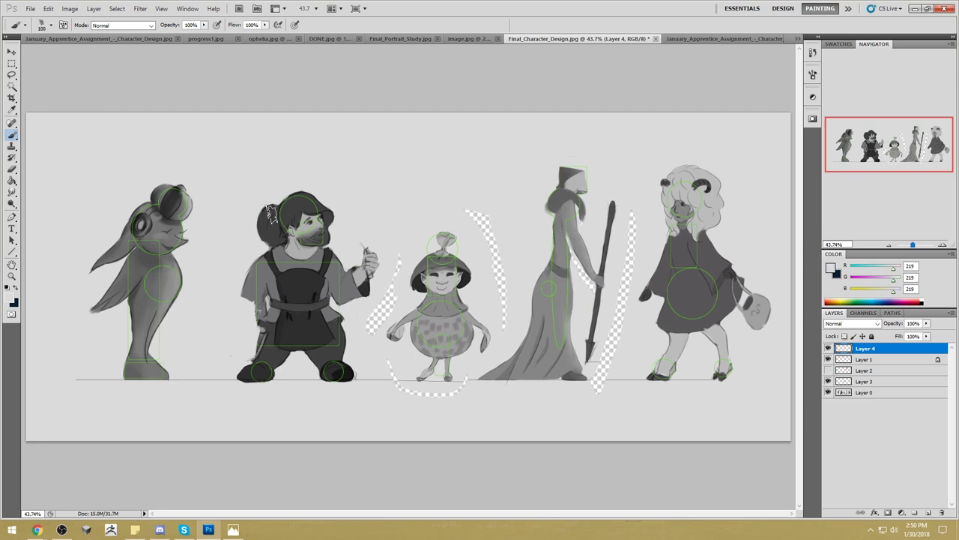
pyautogui.keyDown('alt'); pyautogui.click(303, 202); pyautogui.keyUp('alt')
pyautogui.moveTo(303, 202); pyautogui.dragTo(329, 208)
pyautogui.click(299, 200)
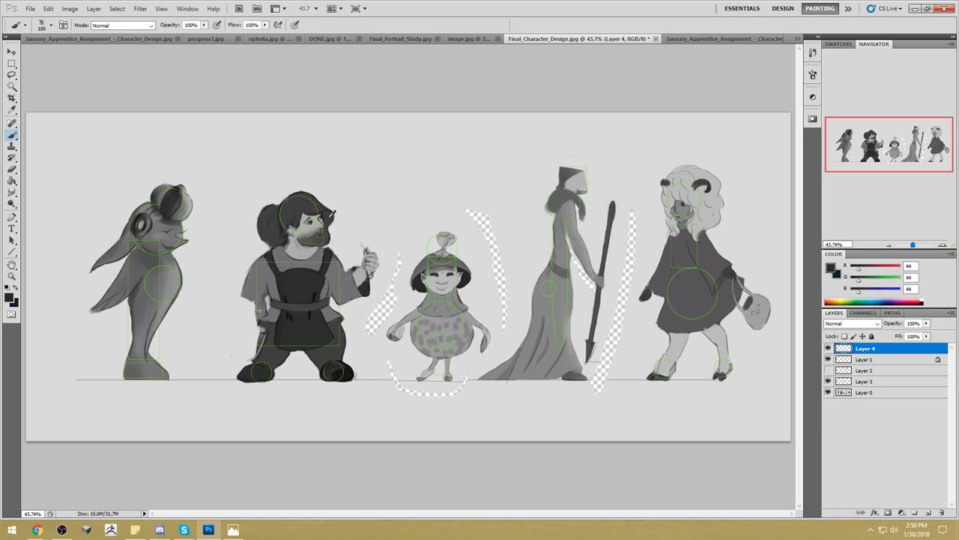
pyautogui.click(264, 192)
pyautogui.moveTo(264, 191); pyautogui.dragTo(266, 239)
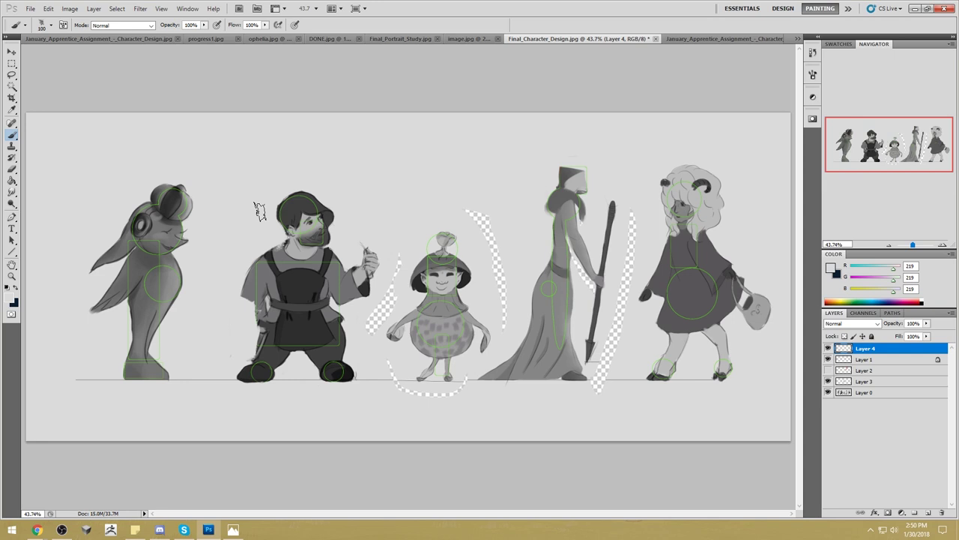
pyautogui.moveTo(323, 201); pyautogui.dragTo(335, 223)
pyautogui.keyDown('alt'); pyautogui.click(308, 217); pyautogui.keyUp('alt')
# Zoom in on the dwarf's face and try darker grey beard strokes with a smaller brush, then undo them.
pyautogui.moveTo(303, 216); pyautogui.dragTo(438, 207)
pyautogui.keyDown('alt'); pyautogui.click(405, 215); pyautogui.keyUp('alt')
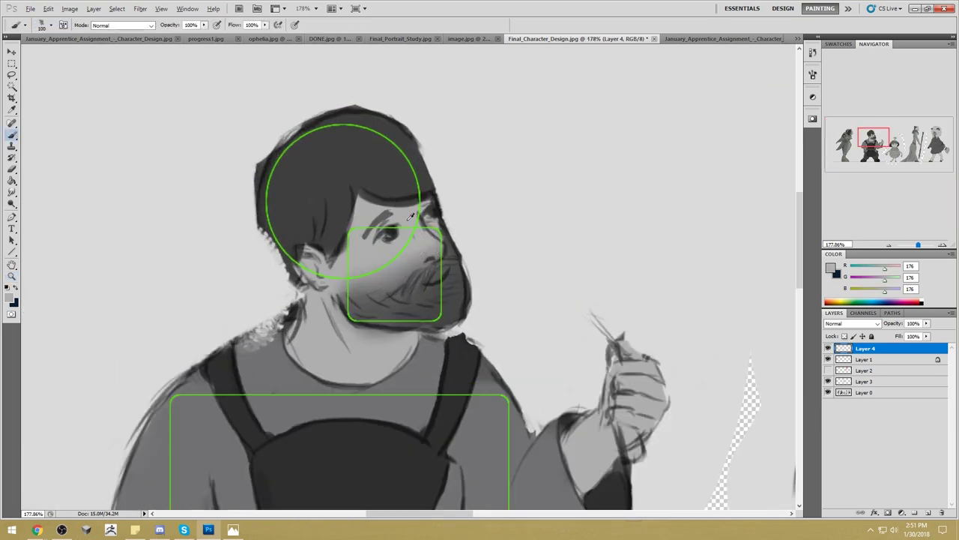
pyautogui.press('[')
pyautogui.press('[')
pyautogui.press('[')
pyautogui.press('[')
pyautogui.press('[')
pyautogui.press('[')
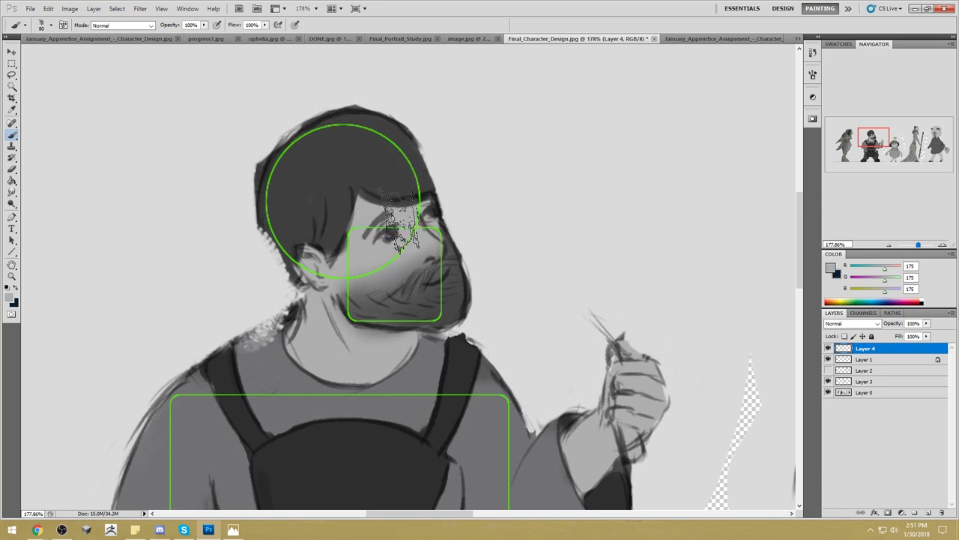
pyautogui.keyDown('alt'); pyautogui.click(447, 287); pyautogui.keyUp('alt')
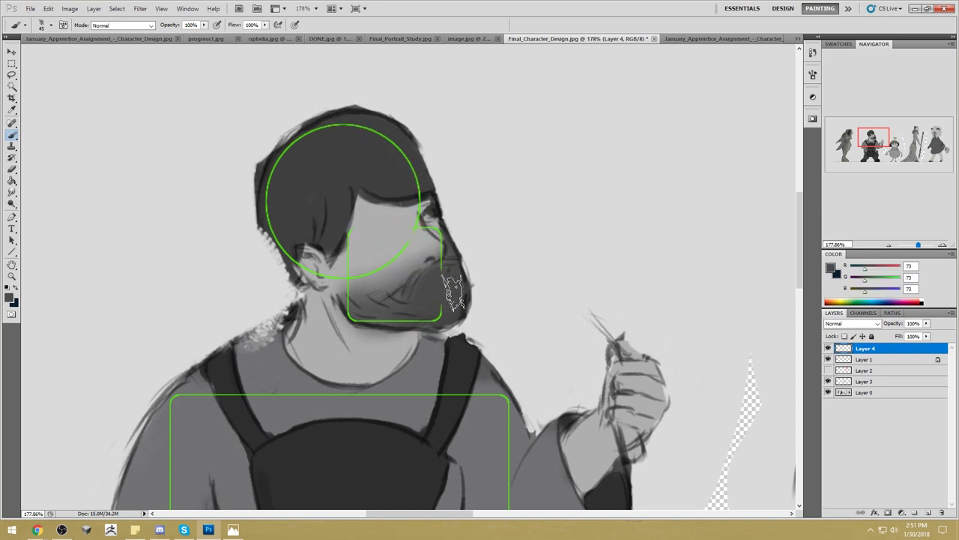
pyautogui.keyDown('alt'); pyautogui.click(450, 282); pyautogui.keyUp('alt')
pyautogui.moveTo(451, 282); pyautogui.dragTo(438, 323)
pyautogui.hotkey('ctrl', 'alt', 'z')
pyautogui.hotkey('ctrl', 'alt', 'z')
pyautogui.click(828, 360)
pyautogui.click(828, 359)
# Merge Layer 3 down into Layer 0 and cover the hair edge above the face in light grey.
pyautogui.click(869, 381)
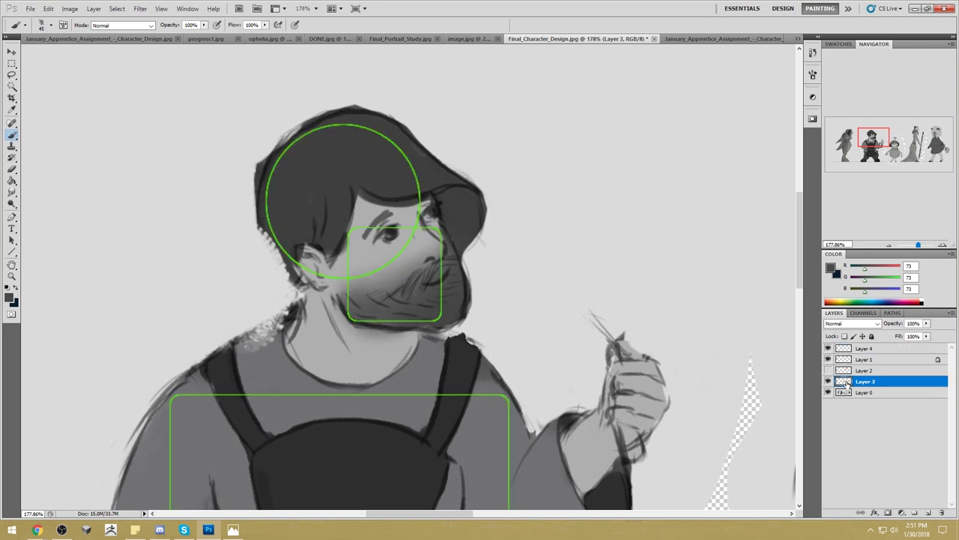
pyautogui.rightClick(871, 381)
pyautogui.click(884, 351)
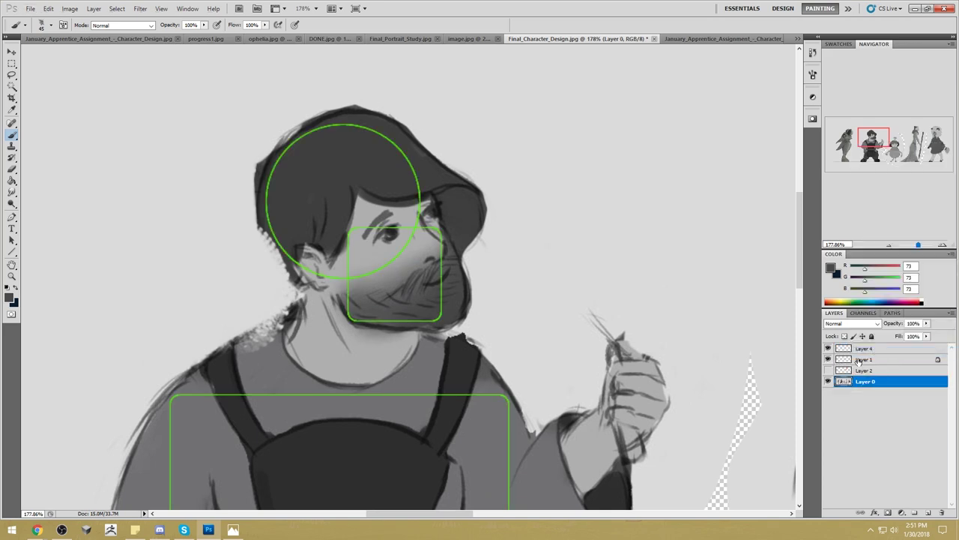
pyautogui.keyDown('alt'); pyautogui.click(382, 216); pyautogui.keyUp('alt')
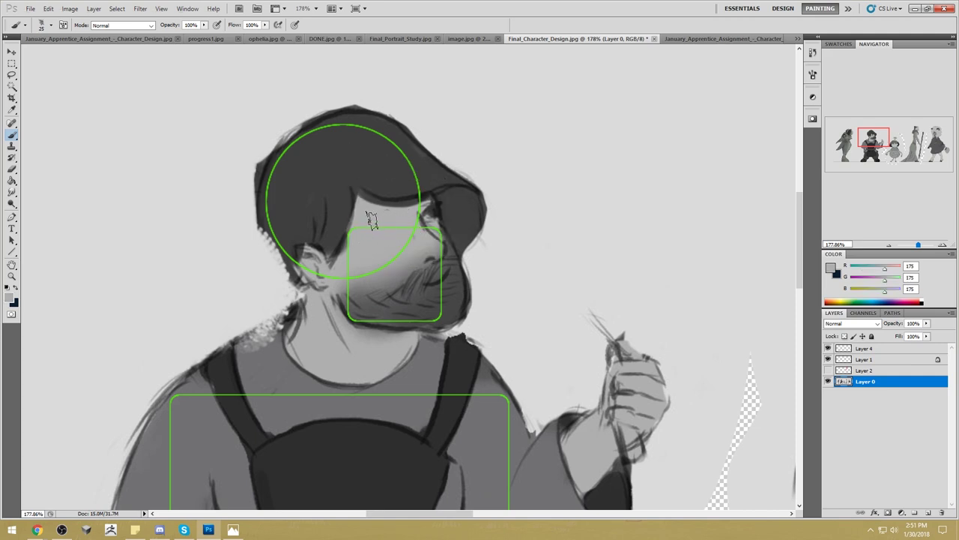
pyautogui.moveTo(382, 207)
pyautogui.mouseDown()
pyautogui.moveTo(401, 200)
pyautogui.moveTo(427, 219)
pyautogui.moveTo(430, 211)
pyautogui.moveTo(427, 222)
pyautogui.mouseUp()
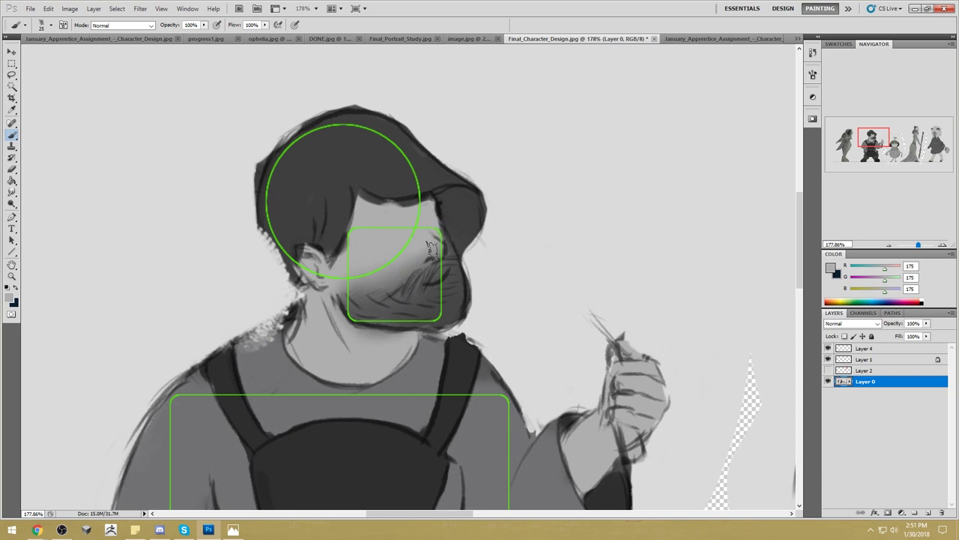
pyautogui.keyDown('alt'); pyautogui.click(450, 269); pyautogui.keyUp('alt')
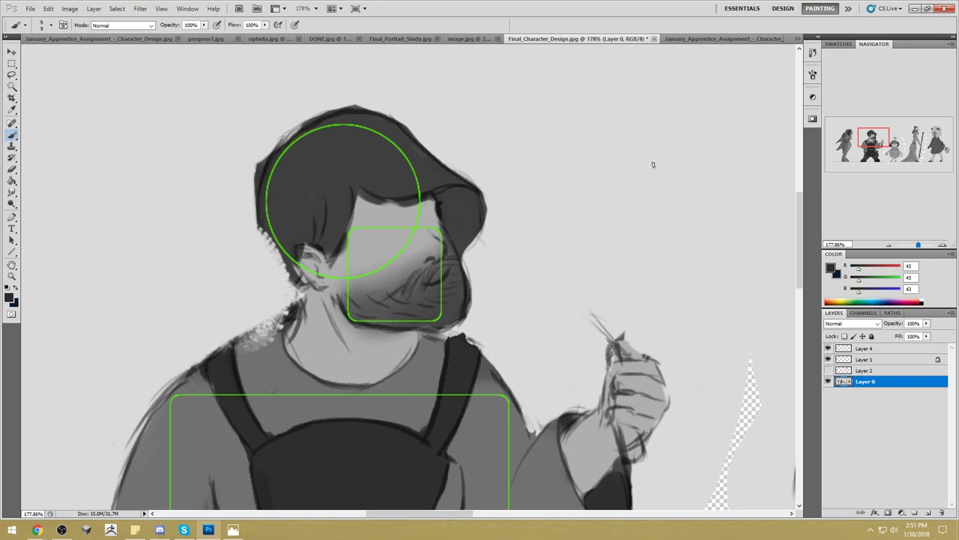
pyautogui.moveTo(638, 156)
pyautogui.mouseDown()
pyautogui.moveTo(604, 132)
pyautogui.moveTo(646, 146)
pyautogui.mouseUp()
pyautogui.hotkey('ctrl', 'z')
# Add an empty Layer 5 above Layer 4, discarding a test oval stroke.
pyautogui.click(868, 351)
pyautogui.click(928, 512)
pyautogui.moveTo(619, 108); pyautogui.dragTo(644, 116)
pyautogui.hotkey('ctrl', 'z')
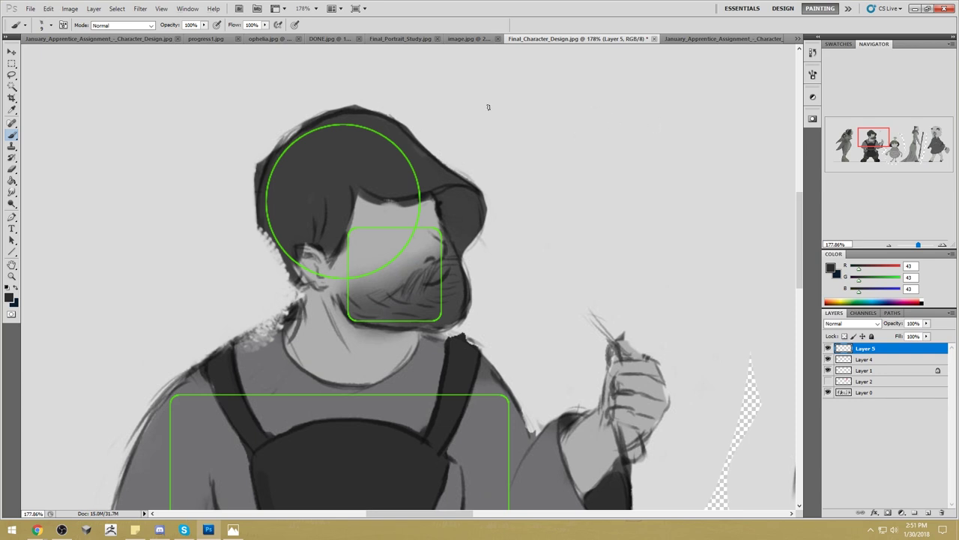
# On Layer 5, sketch a figure-eight of two ovals over a teardrop loop with a base line.
pyautogui.rightClick(485, 103)
pyautogui.click(831, 268)
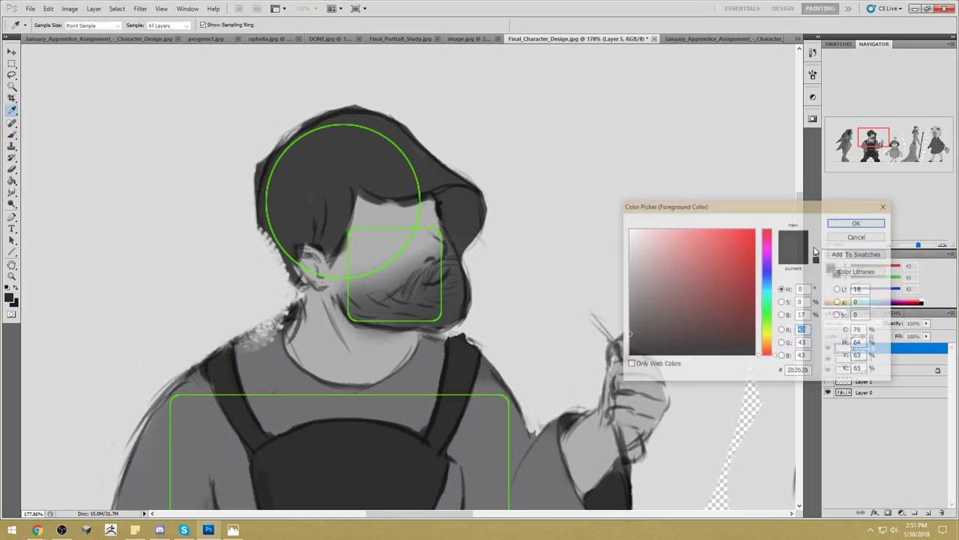
pyautogui.click(853, 223)
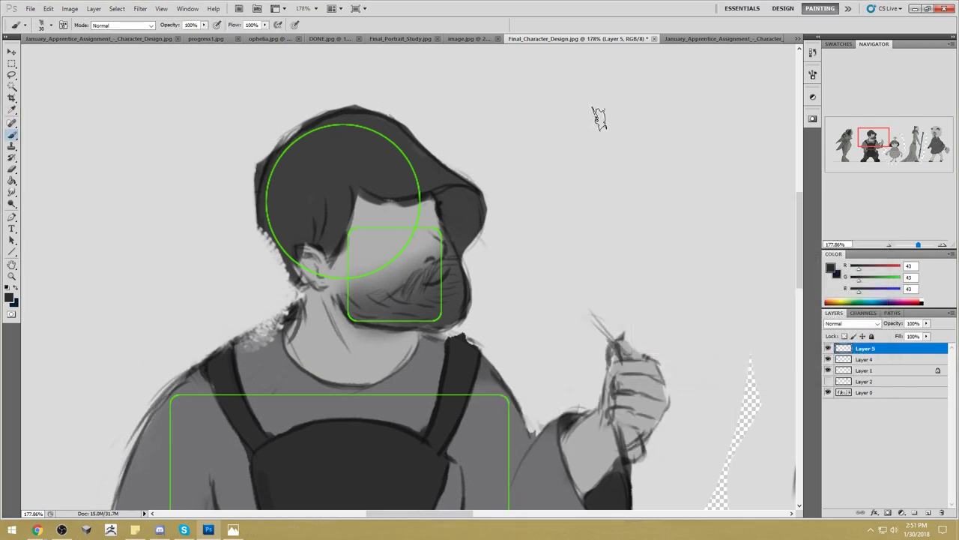
pyautogui.moveTo(602, 107)
pyautogui.mouseDown()
pyautogui.moveTo(579, 112)
pyautogui.moveTo(627, 103)
pyautogui.moveTo(618, 103)
pyautogui.mouseUp()
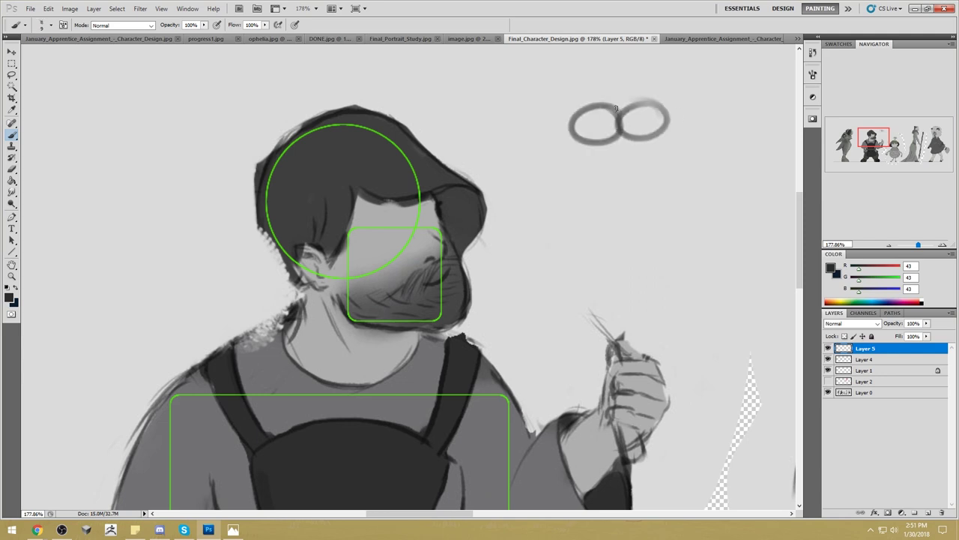
pyautogui.moveTo(619, 136)
pyautogui.mouseDown()
pyautogui.moveTo(651, 187)
pyautogui.moveTo(621, 134)
pyautogui.mouseUp()
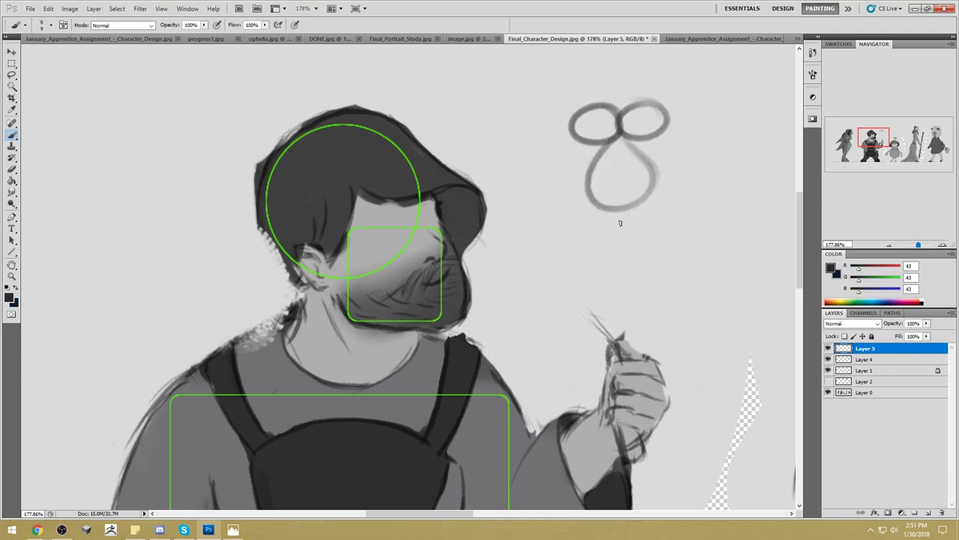
pyautogui.moveTo(556, 220); pyautogui.dragTo(686, 217)
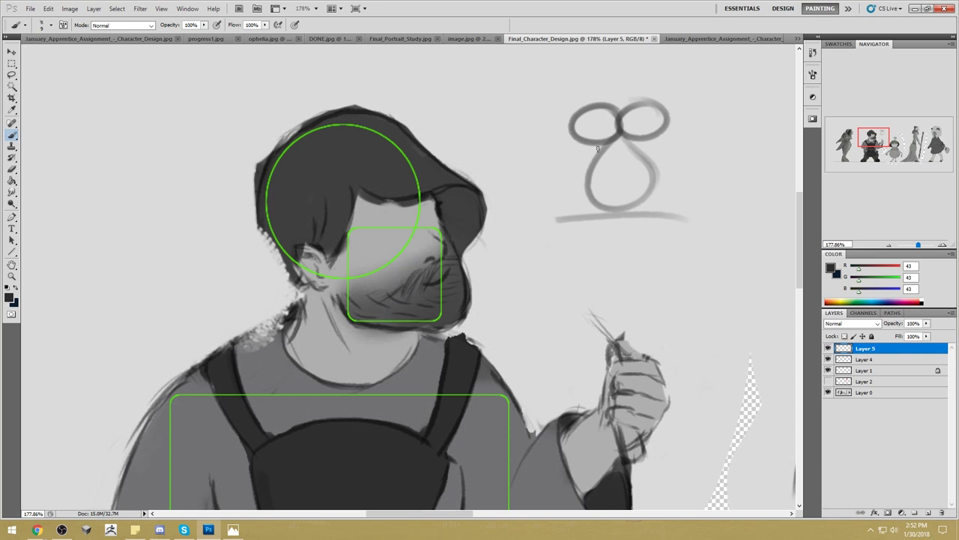
# Sketch a leaf shape enclosed in a triangle to the right of the figure-eight.
pyautogui.moveTo(708, 170); pyautogui.dragTo(578, 182)
pyautogui.moveTo(645, 124)
pyautogui.mouseDown()
pyautogui.moveTo(617, 135)
pyautogui.moveTo(630, 233)
pyautogui.moveTo(681, 172)
pyautogui.moveTo(647, 128)
pyautogui.moveTo(694, 117)
pyautogui.moveTo(684, 134)
pyautogui.moveTo(694, 115)
pyautogui.moveTo(613, 132)
pyautogui.mouseUp()
pyautogui.moveTo(643, 199); pyautogui.dragTo(713, 213)
pyautogui.moveTo(613, 202); pyautogui.dragTo(587, 215)
pyautogui.moveTo(638, 75)
pyautogui.mouseDown()
pyautogui.moveTo(573, 238)
pyautogui.moveTo(683, 155)
pyautogui.moveTo(723, 217)
pyautogui.moveTo(604, 233)
pyautogui.mouseUp()
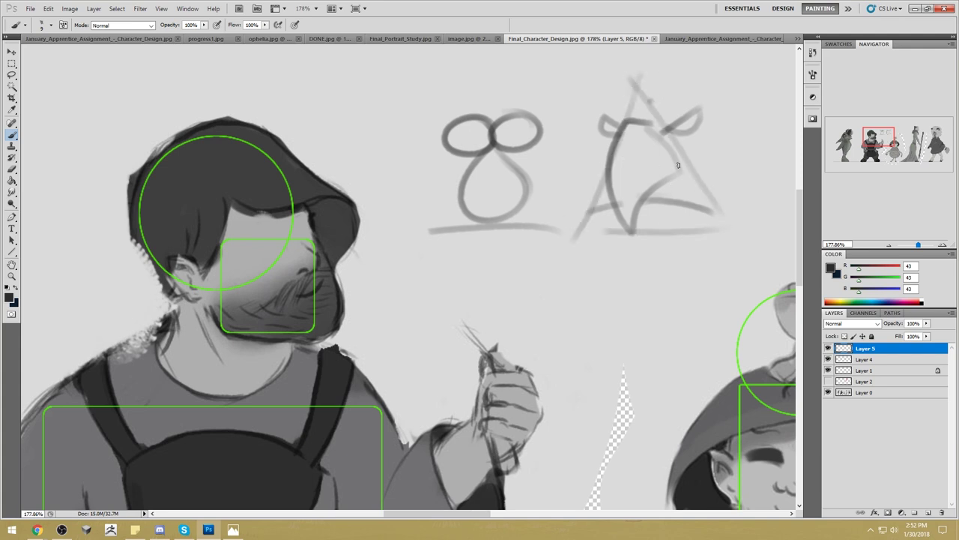
# Sketch a trial face near the mushroom-hat character, undo it, and return to the bearded character.
pyautogui.moveTo(643, 268); pyautogui.dragTo(562, 161)
pyautogui.moveTo(538, 272); pyautogui.dragTo(535, 294)
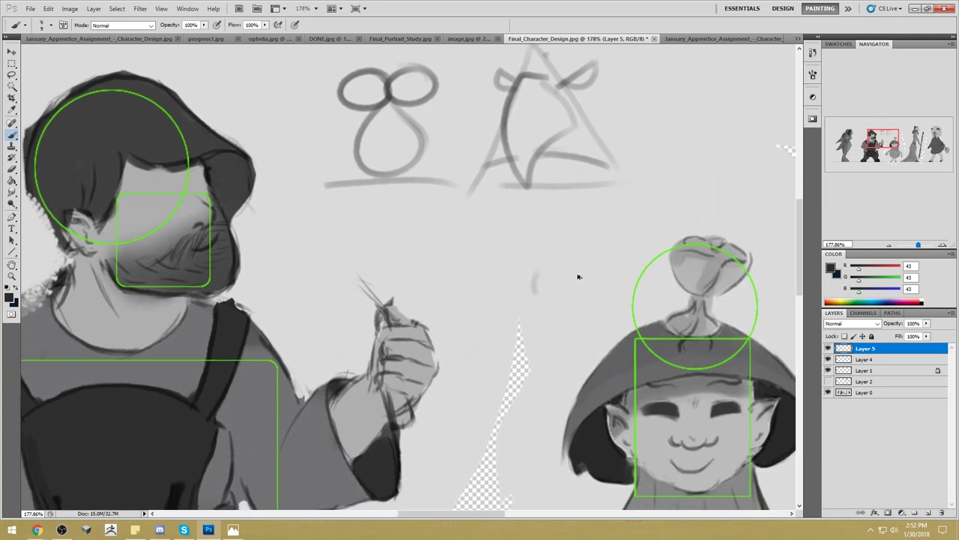
pyautogui.hotkey('ctrl', 'z')
pyautogui.moveTo(562, 254)
pyautogui.mouseDown()
pyautogui.moveTo(541, 285)
pyautogui.moveTo(559, 246)
pyautogui.mouseUp()
pyautogui.moveTo(478, 258); pyautogui.dragTo(502, 288)
pyautogui.moveTo(424, 245); pyautogui.dragTo(478, 261)
pyautogui.moveTo(426, 247)
pyautogui.mouseDown()
pyautogui.moveTo(504, 287)
pyautogui.moveTo(517, 309)
pyautogui.mouseUp()
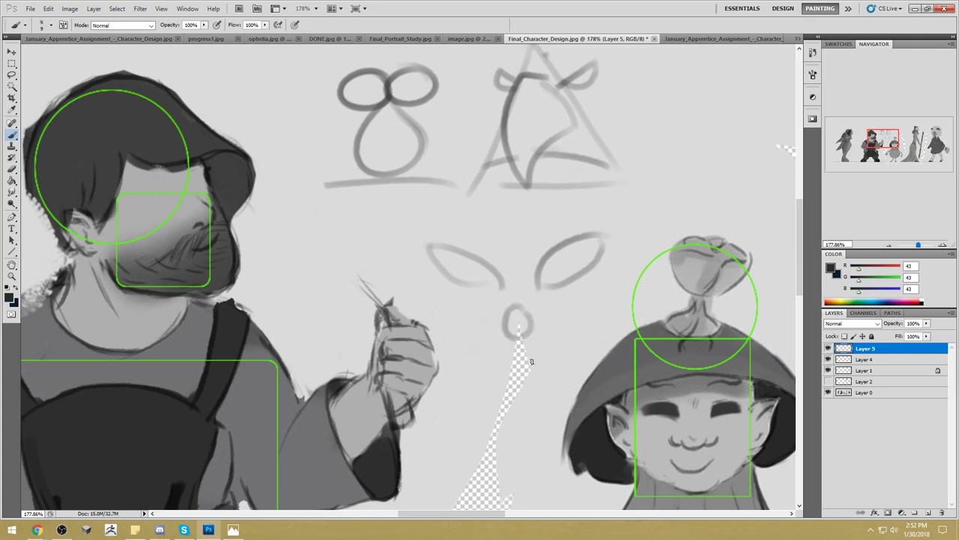
pyautogui.moveTo(508, 358); pyautogui.dragTo(531, 359)
pyautogui.hotkey('ctrl', 'alt', 'z')
pyautogui.hotkey('ctrl', 'alt', 'z')
pyautogui.hotkey('ctrl', 'alt', 'z')
pyautogui.hotkey('ctrl', 'alt', 'z')
pyautogui.hotkey('ctrl', 'alt', 'z')
pyautogui.hotkey('ctrl', 'alt', 'z')
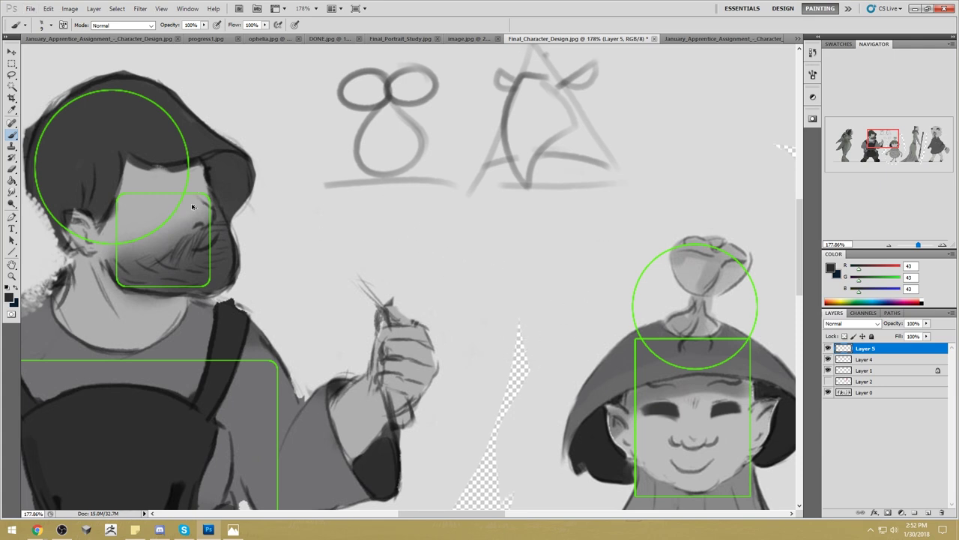
pyautogui.moveTo(213, 253); pyautogui.dragTo(482, 247)
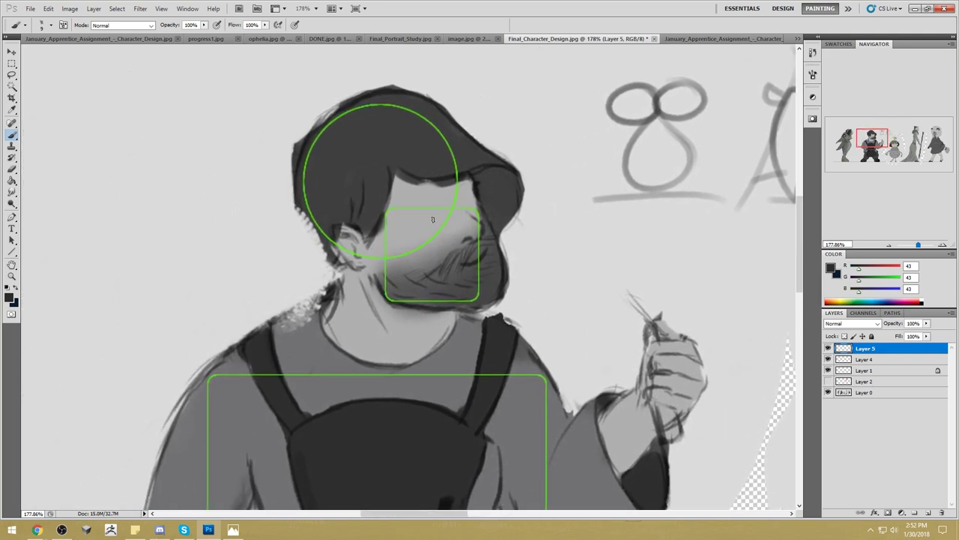
# Cover the bearded character's dark hair with face and background greys, then fit the whole lineup on screen.
pyautogui.keyDown('alt'); pyautogui.click(419, 183); pyautogui.keyUp('alt')
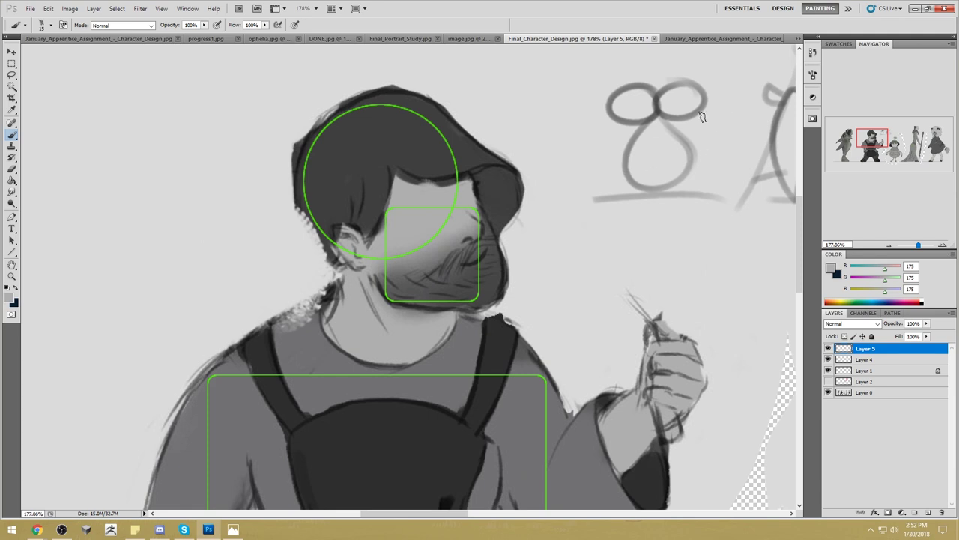
pyautogui.moveTo(455, 170)
pyautogui.mouseDown()
pyautogui.moveTo(397, 176)
pyautogui.moveTo(387, 167)
pyautogui.moveTo(433, 139)
pyautogui.moveTo(407, 141)
pyautogui.moveTo(421, 133)
pyautogui.moveTo(407, 103)
pyautogui.moveTo(396, 160)
pyautogui.mouseUp()
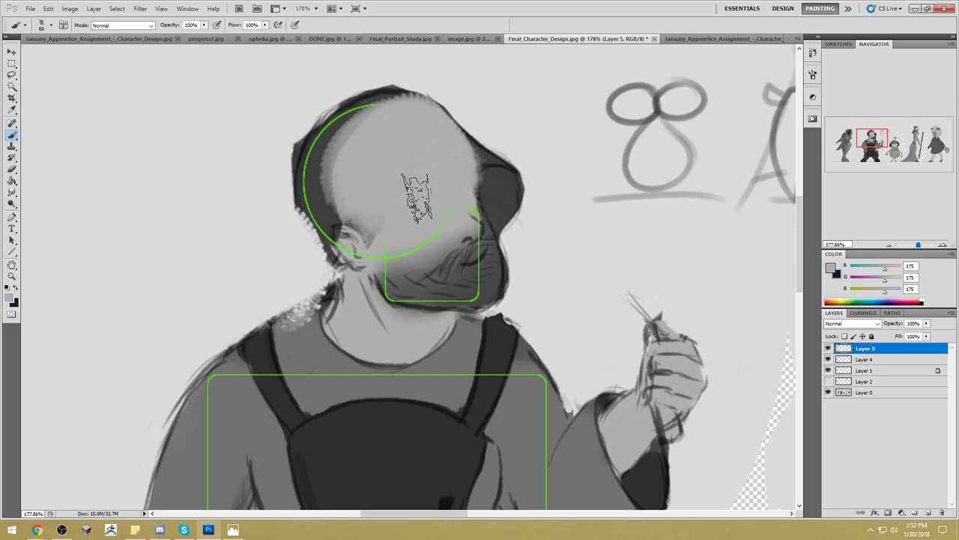
pyautogui.keyDown('alt'); pyautogui.click(507, 150); pyautogui.keyUp('alt')
pyautogui.moveTo(507, 150)
pyautogui.mouseDown()
pyautogui.moveTo(516, 199)
pyautogui.moveTo(486, 117)
pyautogui.moveTo(522, 214)
pyautogui.moveTo(502, 178)
pyautogui.mouseUp()
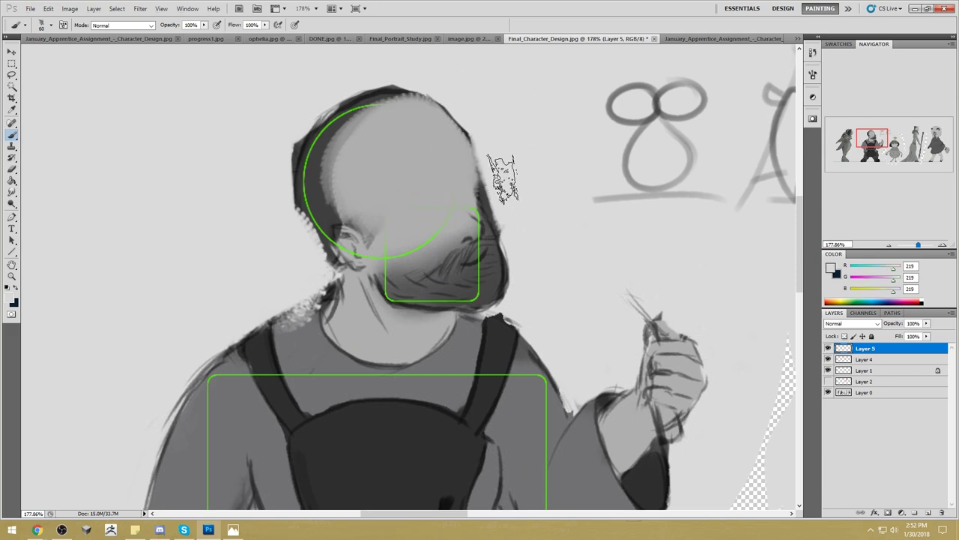
pyautogui.scroll(-1, 584, 262)
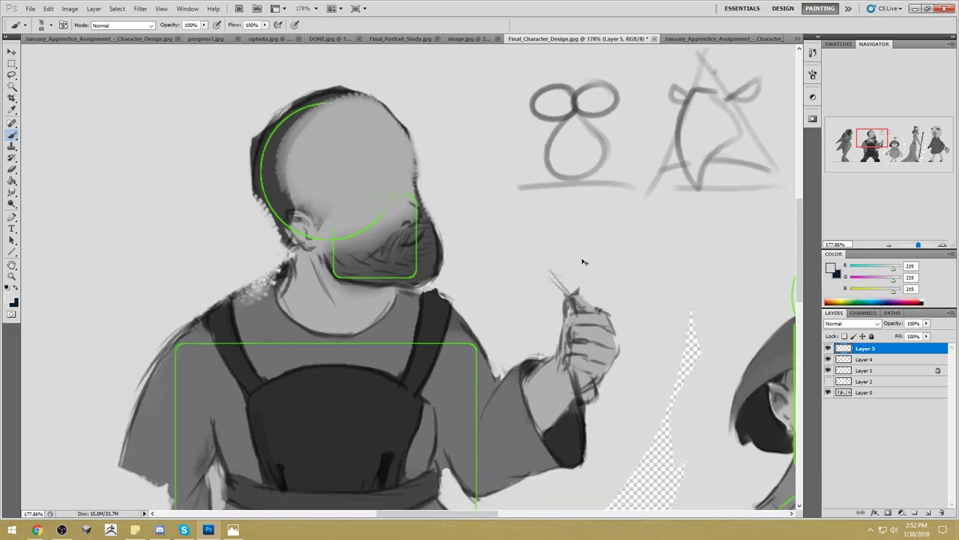
pyautogui.hotkey('ctrl', '0')
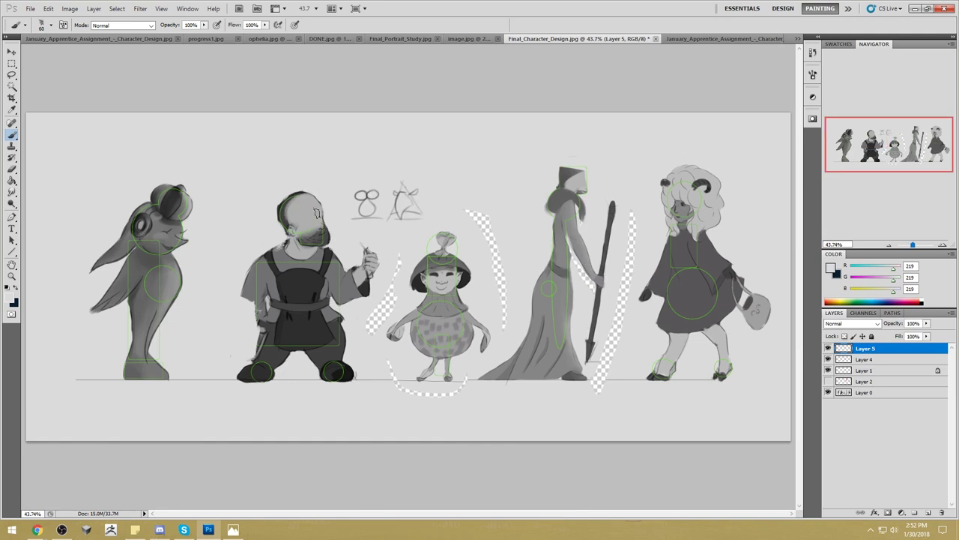
# Erase the symbol doodles above the bearded character.
pyautogui.press('v')
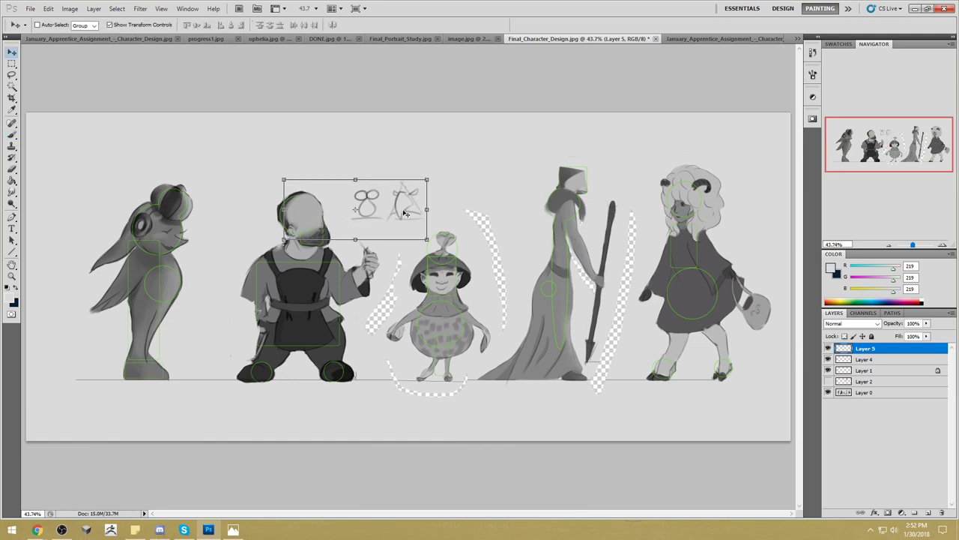
pyautogui.press('e')
pyautogui.moveTo(414, 190)
pyautogui.mouseDown()
pyautogui.moveTo(394, 222)
pyautogui.moveTo(406, 191)
pyautogui.moveTo(373, 208)
pyautogui.mouseUp()
# Ellipse-select the bald head, merge Layer 5 into Layer 0, then nudge the head and shrink it to 86.52%.
pyautogui.press('m')
pyautogui.moveTo(267, 183)
pyautogui.mouseDown()
pyautogui.moveTo(355, 254)
pyautogui.moveTo(326, 228)
pyautogui.mouseUp()
pyautogui.press('v')
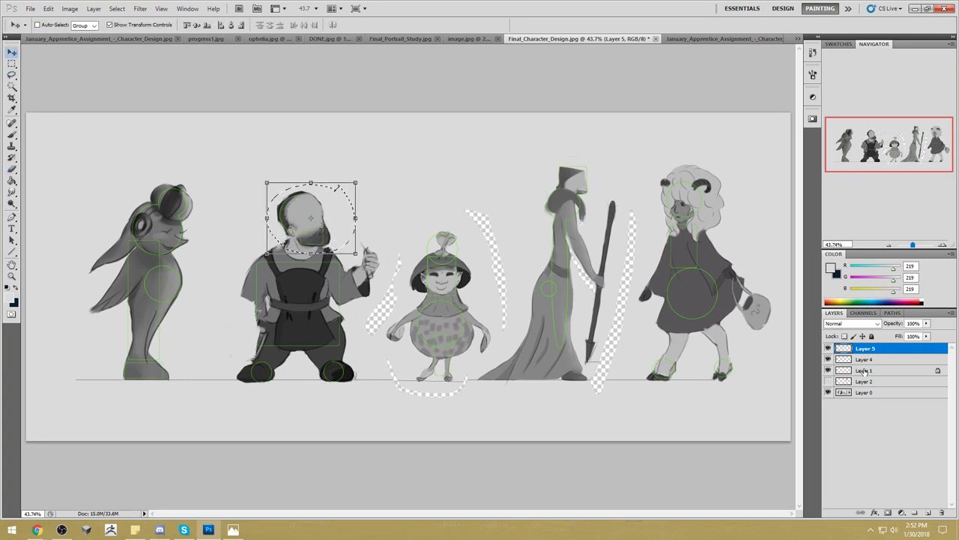
pyautogui.keyDown('ctrl'); pyautogui.click(862, 382); pyautogui.keyUp('ctrl')
pyautogui.rightClick(850, 383)
pyautogui.click(873, 358)
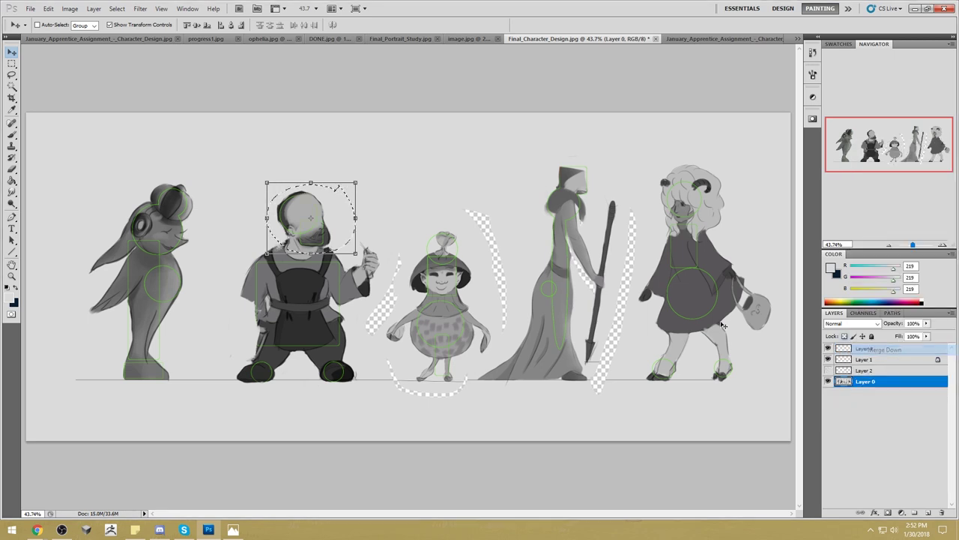
pyautogui.moveTo(341, 240)
pyautogui.mouseDown()
pyautogui.moveTo(335, 249)
pyautogui.moveTo(346, 259)
pyautogui.moveTo(338, 252)
pyautogui.mouseUp()
pyautogui.hotkey('ctrl', 't')
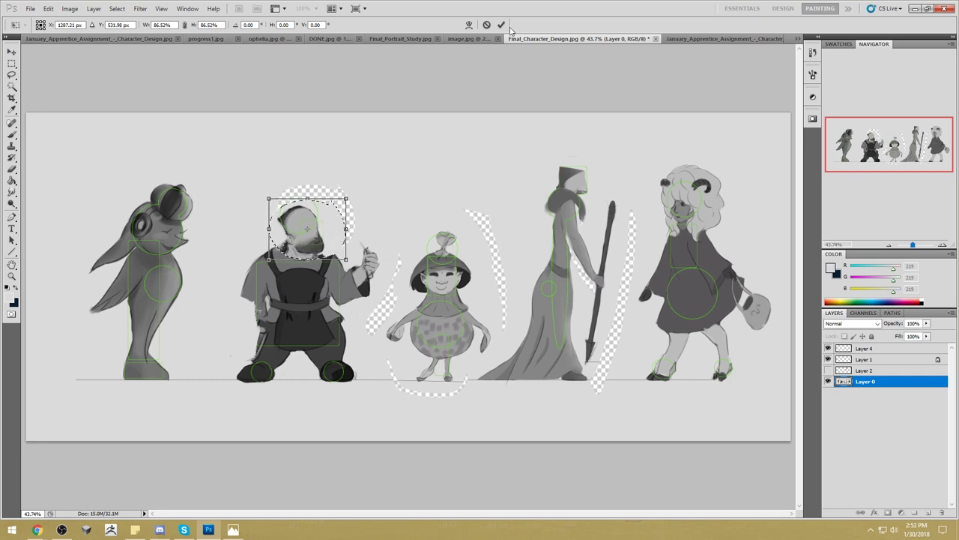
pyautogui.click(502, 26)
# Darken the shoulder beside the head and lighten the outer edge of the raised arm.
pyautogui.press('b')
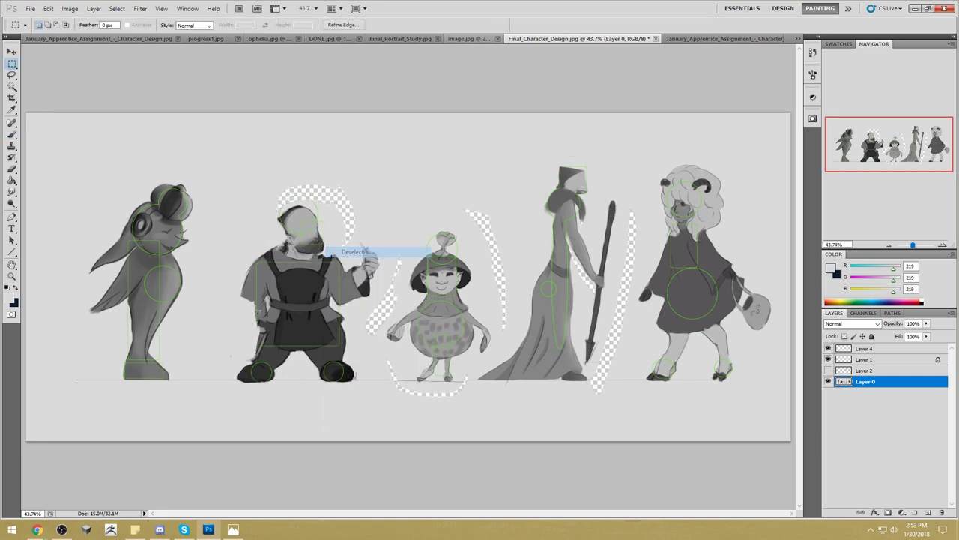
pyautogui.keyDown('alt'); pyautogui.click(286, 257); pyautogui.keyUp('alt')
pyautogui.keyDown('alt'); pyautogui.click(298, 251); pyautogui.keyUp('alt')
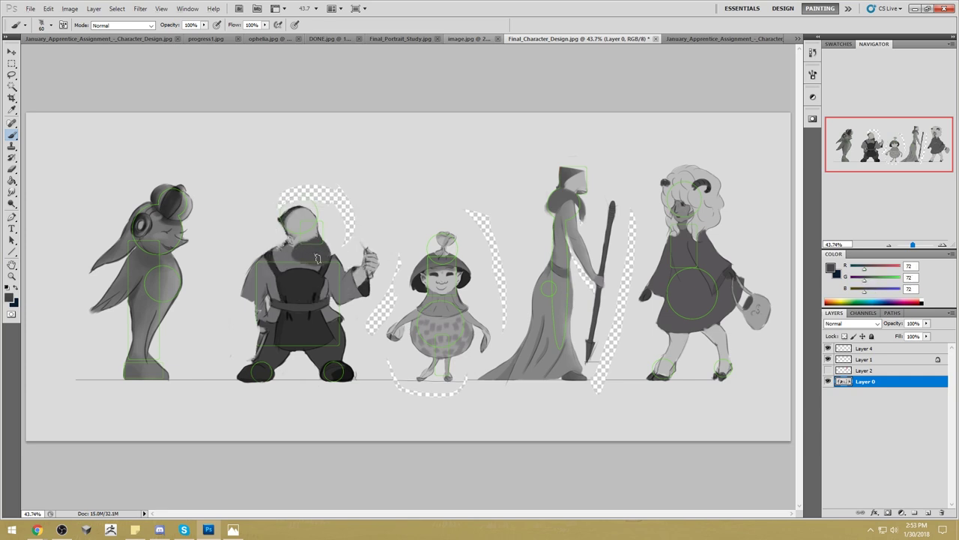
pyautogui.keyDown('alt'); pyautogui.click(275, 235); pyautogui.keyUp('alt')
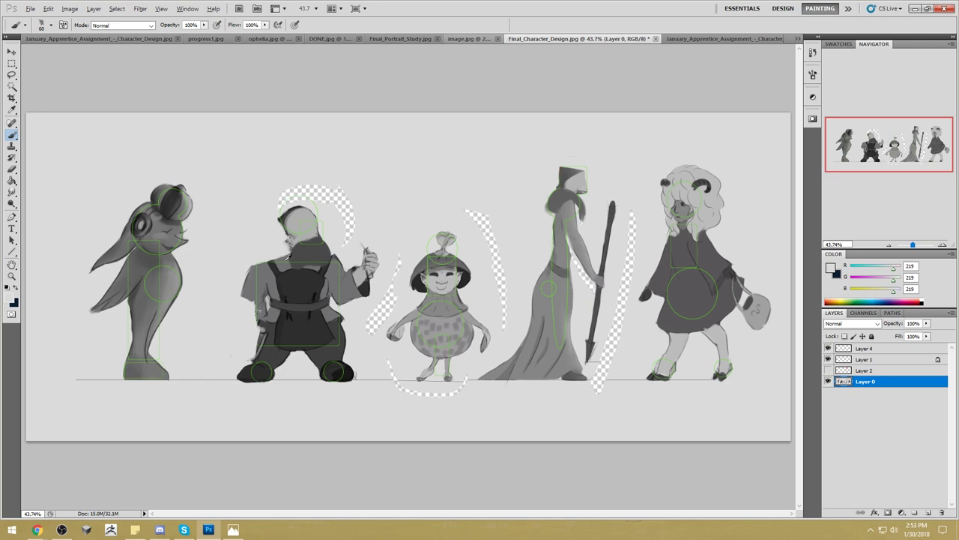
pyautogui.keyDown('alt'); pyautogui.click(288, 249); pyautogui.keyUp('alt')
pyautogui.moveTo(290, 252); pyautogui.dragTo(251, 270)
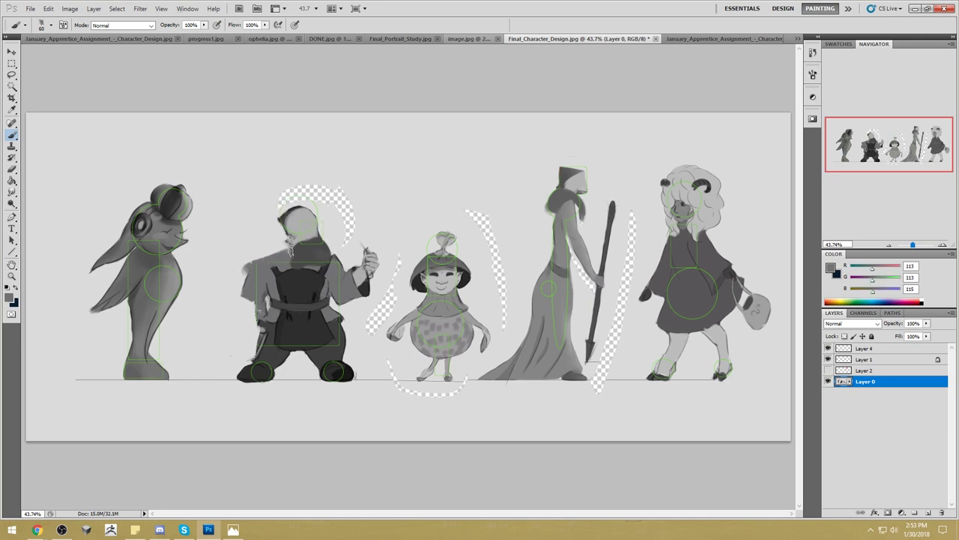
pyautogui.keyDown('alt'); pyautogui.click(246, 255); pyautogui.keyUp('alt')
pyautogui.moveTo(261, 248); pyautogui.dragTo(238, 298)
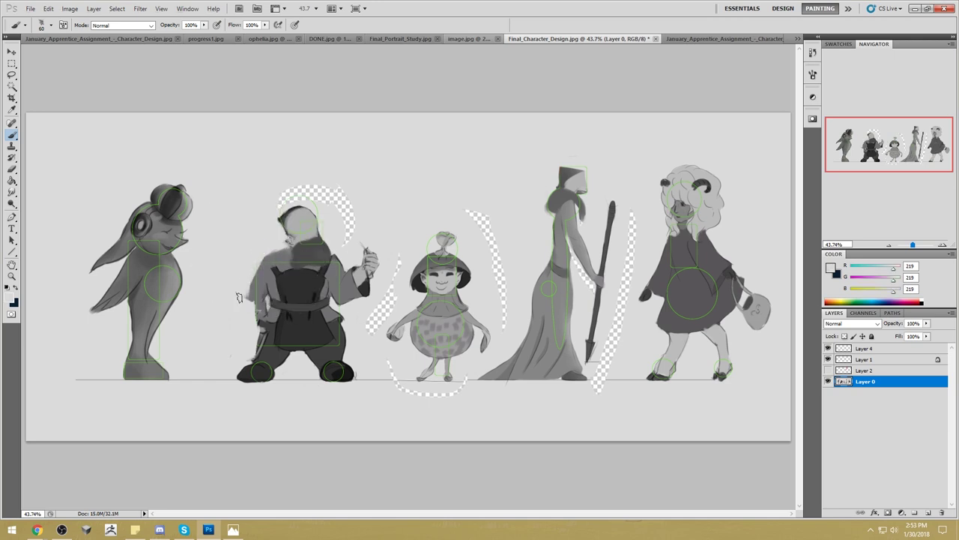
# Erase stray paint beside the raised arm, fill the gap dark grey, and lasso the raised hand.
pyautogui.keyDown('alt'); pyautogui.click(343, 280); pyautogui.keyUp('alt')
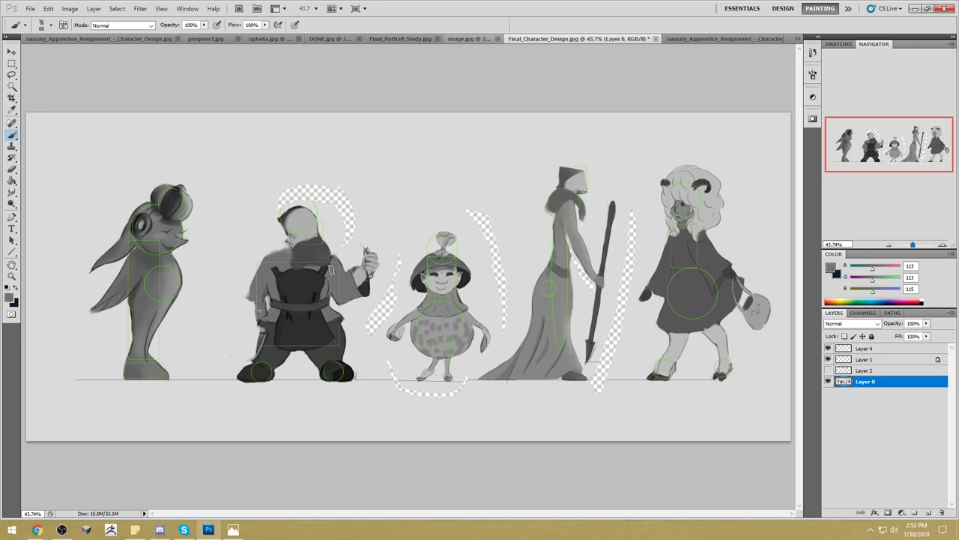
pyautogui.press('e')
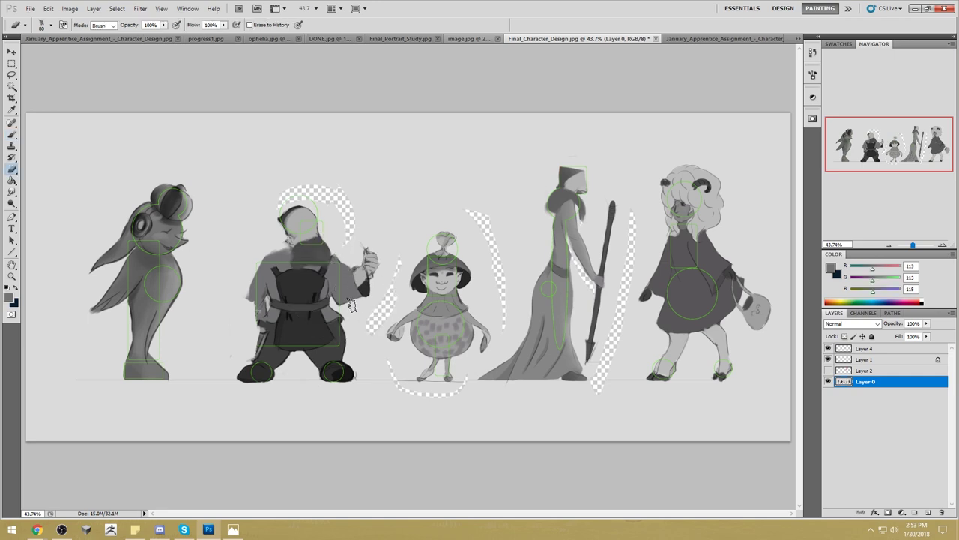
pyautogui.moveTo(359, 304); pyautogui.dragTo(330, 297)
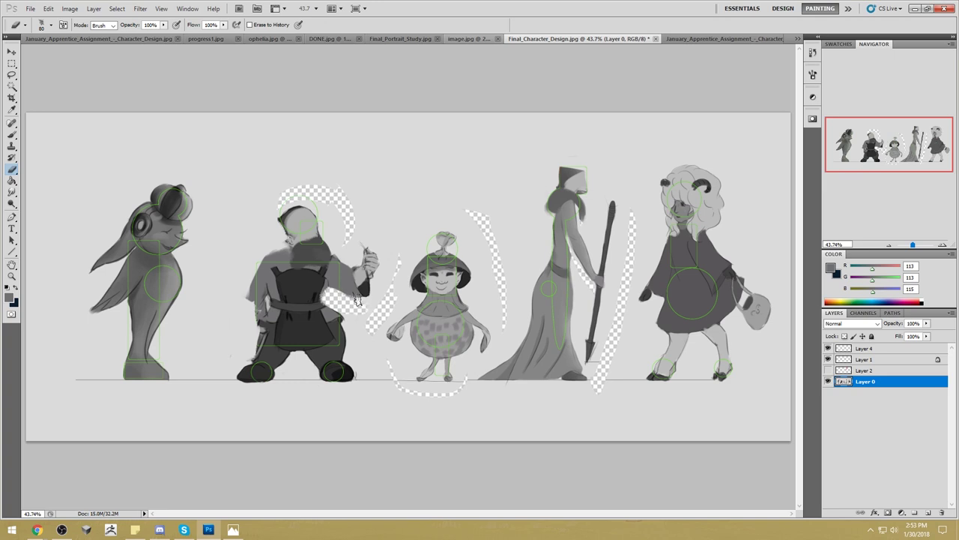
pyautogui.press('b')
pyautogui.moveTo(346, 298); pyautogui.dragTo(361, 303)
pyautogui.keyDown('alt'); pyautogui.click(357, 305); pyautogui.keyUp('alt')
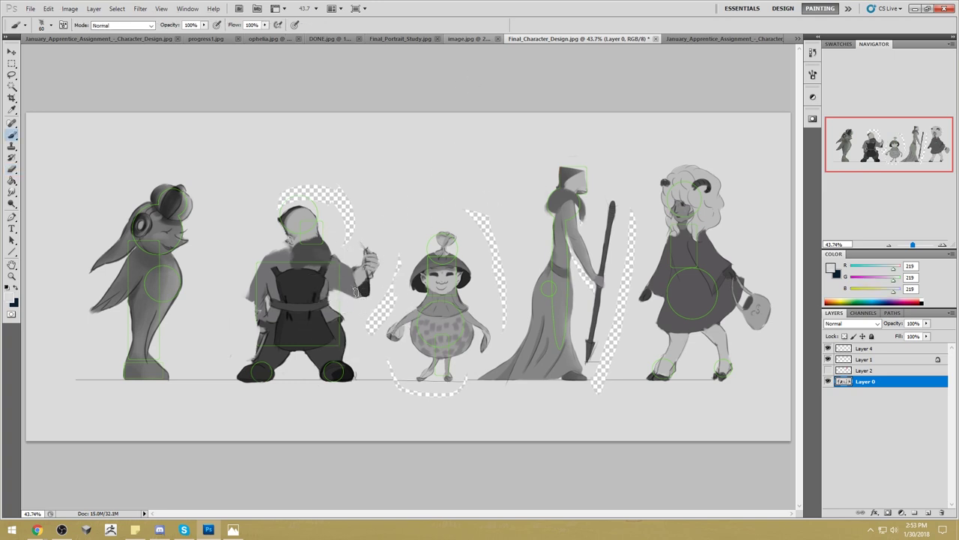
pyautogui.press('l')
pyautogui.moveTo(377, 234)
pyautogui.mouseDown()
pyautogui.moveTo(354, 251)
pyautogui.moveTo(350, 287)
pyautogui.moveTo(395, 263)
pyautogui.moveTo(363, 260)
pyautogui.mouseUp()
# Reposition the lassoed raised hand with Free Transform and drop the selection.
pyautogui.press('v')
pyautogui.hotkey('ctrl', 't')
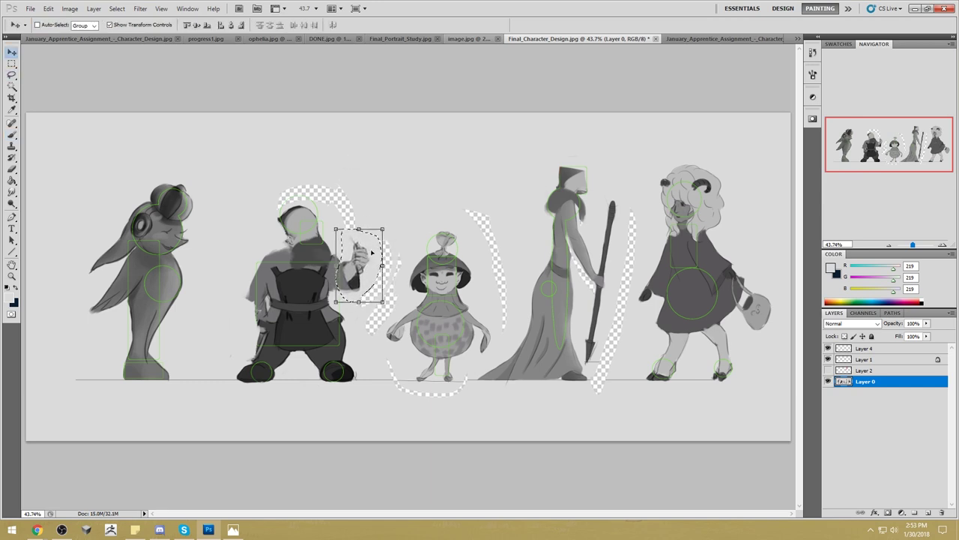
pyautogui.press('Return')
pyautogui.press('m')
pyautogui.rightClick(370, 245)
pyautogui.click(405, 251)
pyautogui.press('b')
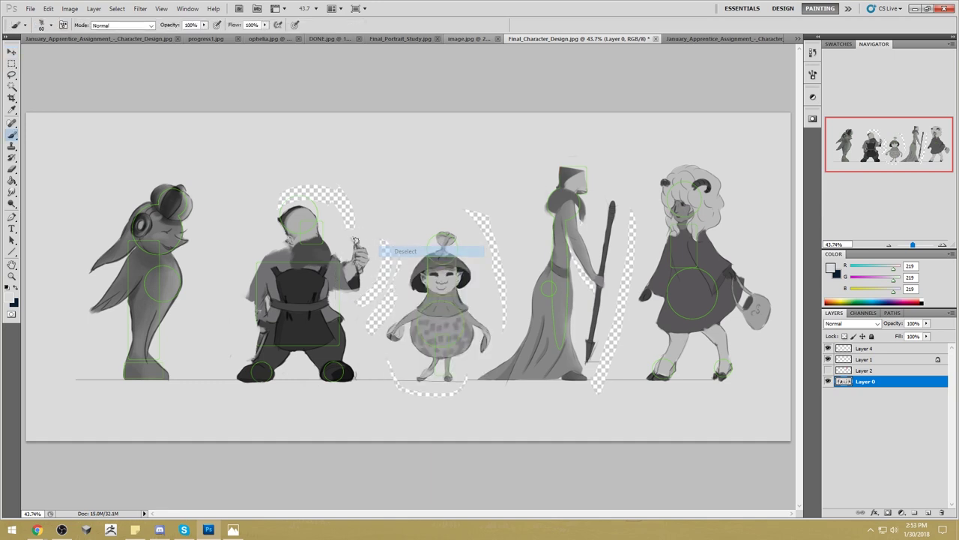
# Lasso the backpack-wearing character, squash it to about 97% height, and deselect.
pyautogui.press('l')
pyautogui.moveTo(375, 170)
pyautogui.mouseDown()
pyautogui.moveTo(267, 184)
pyautogui.moveTo(221, 336)
pyautogui.moveTo(287, 414)
pyautogui.moveTo(370, 368)
pyautogui.moveTo(395, 276)
pyautogui.moveTo(358, 160)
pyautogui.moveTo(375, 176)
pyautogui.mouseUp()
pyautogui.hotkey('ctrl', 't')
pyautogui.moveTo(306, 162); pyautogui.dragTo(306, 162)
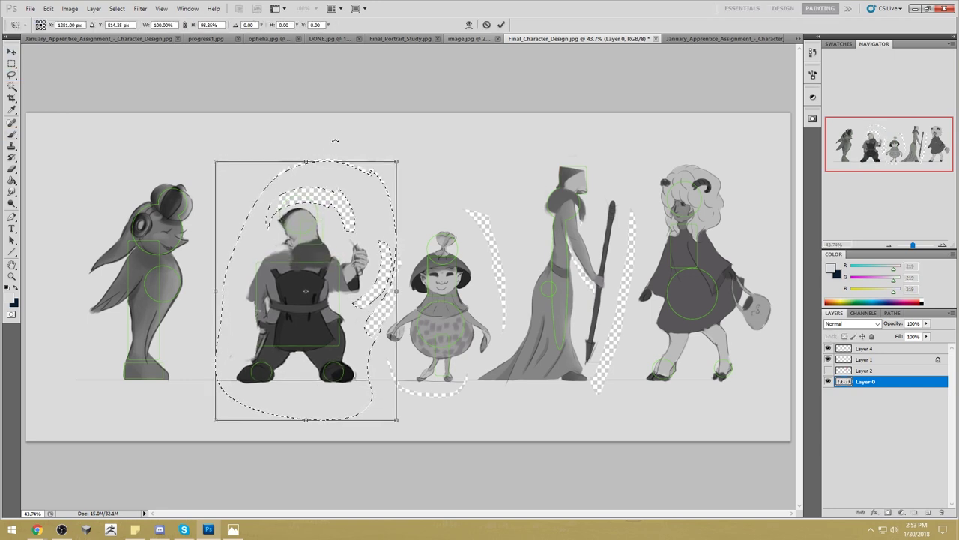
pyautogui.press('Return')
pyautogui.press('m')
pyautogui.rightClick(346, 182)
pyautogui.click(371, 188)
pyautogui.press('b')
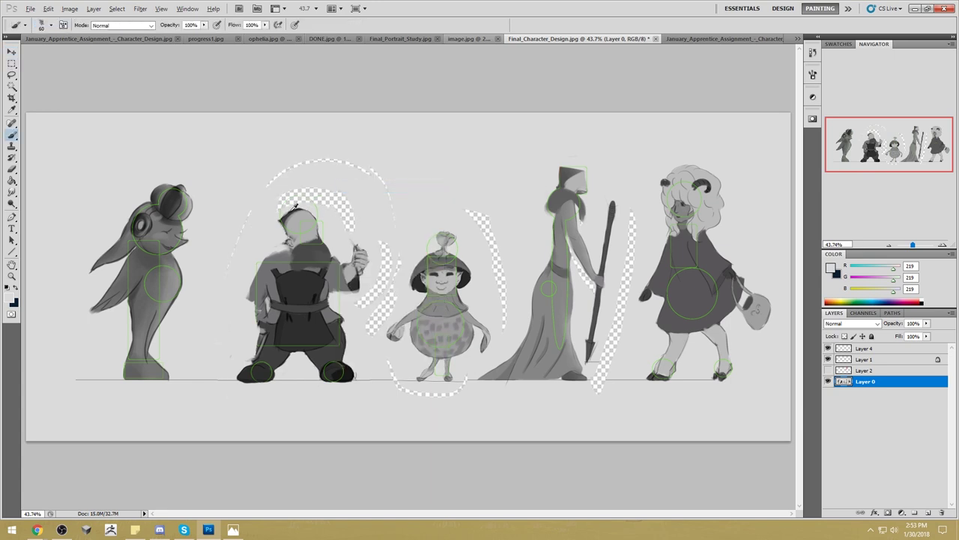
# Paint dark hair on the second character's head, trim its left edge in light grey, and darken the shoulder.
pyautogui.press('x')
pyautogui.moveTo(314, 208)
pyautogui.mouseDown()
pyautogui.moveTo(285, 206)
pyautogui.moveTo(319, 200)
pyautogui.mouseUp()
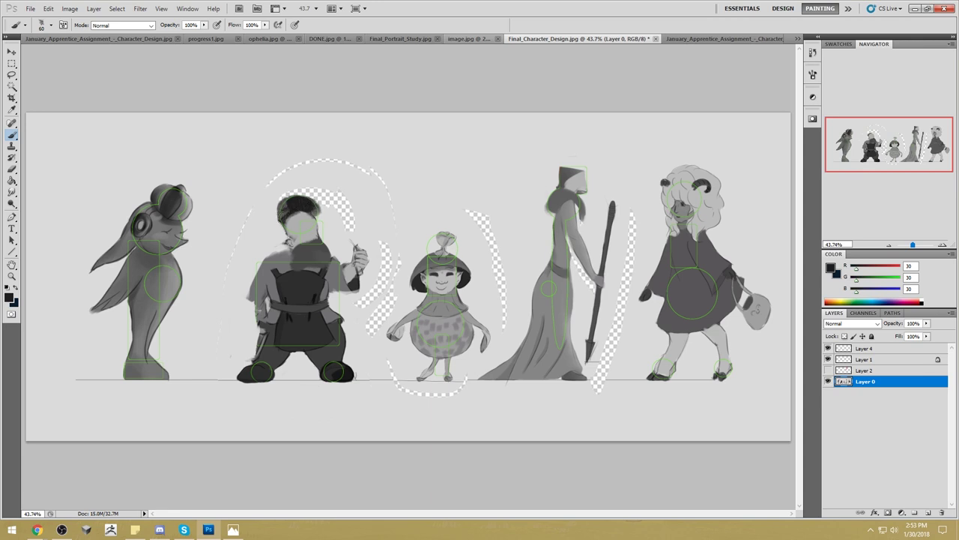
pyautogui.press('x')
pyautogui.moveTo(269, 211)
pyautogui.mouseDown()
pyautogui.moveTo(283, 218)
pyautogui.moveTo(320, 199)
pyautogui.moveTo(281, 196)
pyautogui.moveTo(290, 187)
pyautogui.mouseUp()
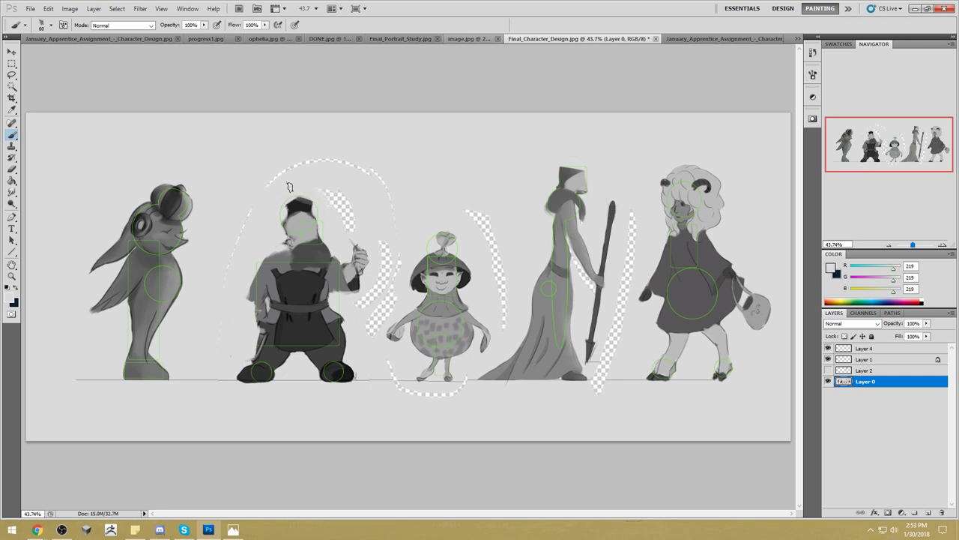
pyautogui.keyDown('alt'); pyautogui.click(286, 255); pyautogui.keyUp('alt')
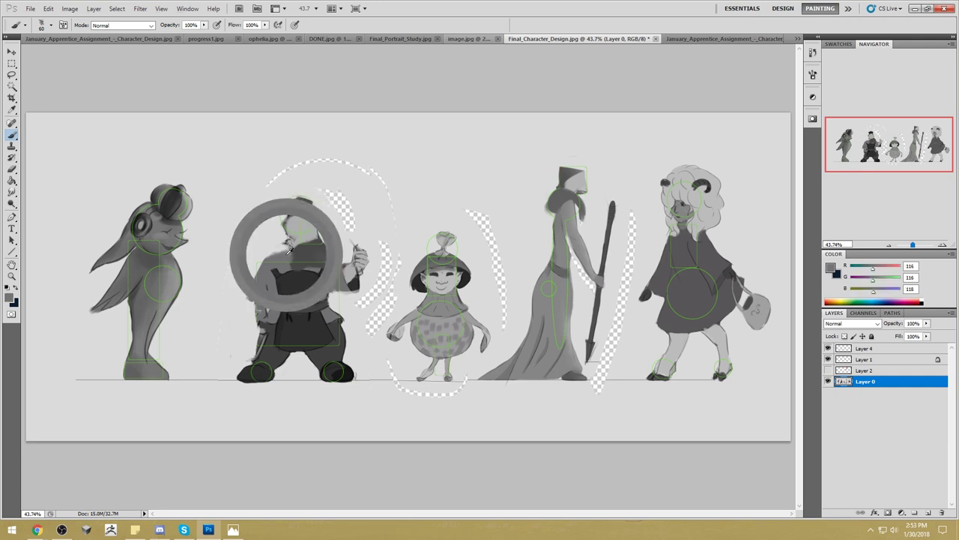
pyautogui.moveTo(289, 247)
pyautogui.mouseDown()
pyautogui.moveTo(261, 269)
pyautogui.moveTo(292, 246)
pyautogui.mouseUp()
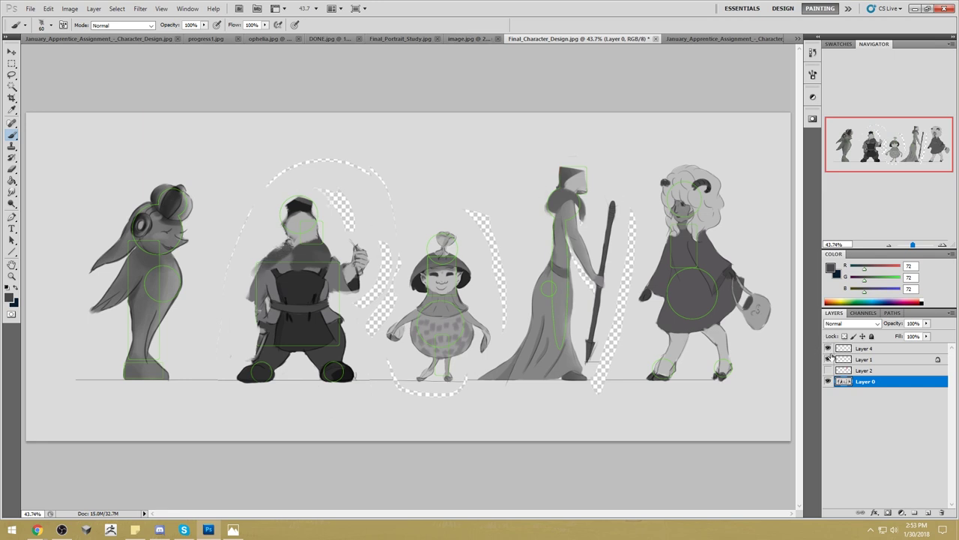
pyautogui.click(679, 39)
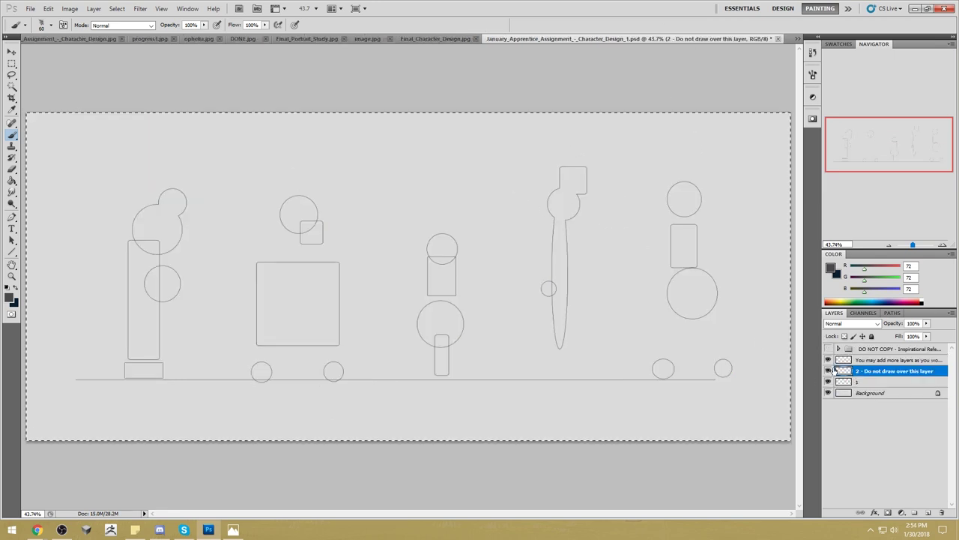
# Compare the character lineup with the assignment PSD's reference lineups and sample a dark grey.
pyautogui.click(429, 39)
pyautogui.keyDown('alt'); pyautogui.click(282, 251); pyautogui.keyUp('alt')
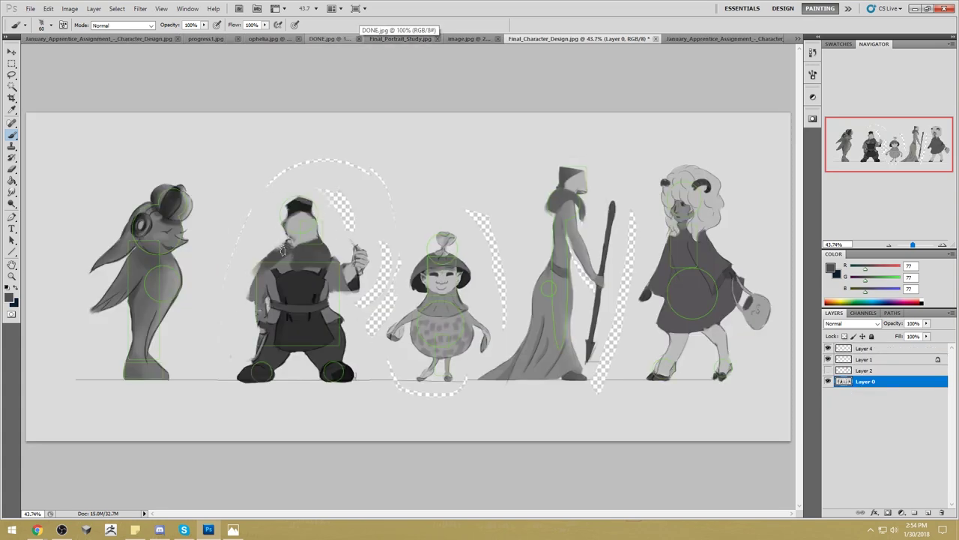
pyautogui.click(708, 41)
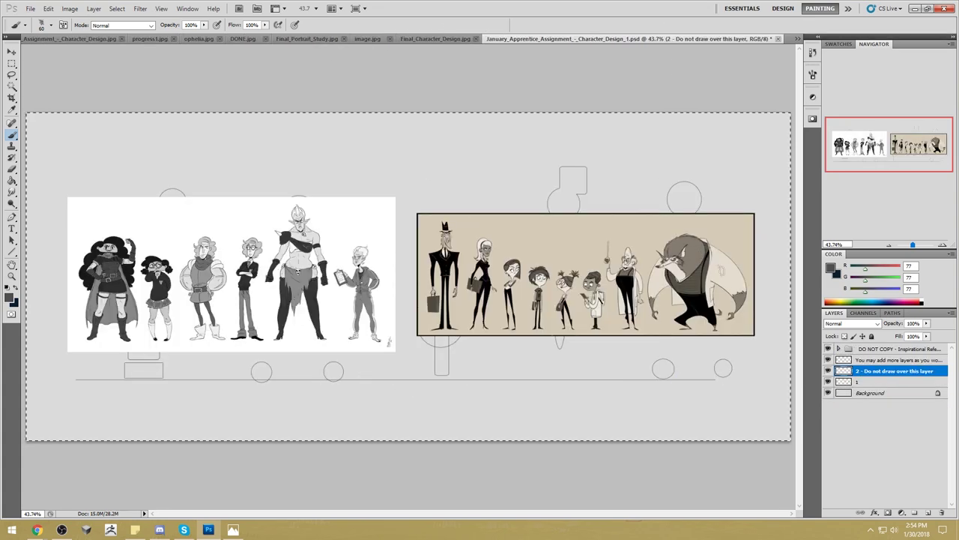
pyautogui.click(427, 39)
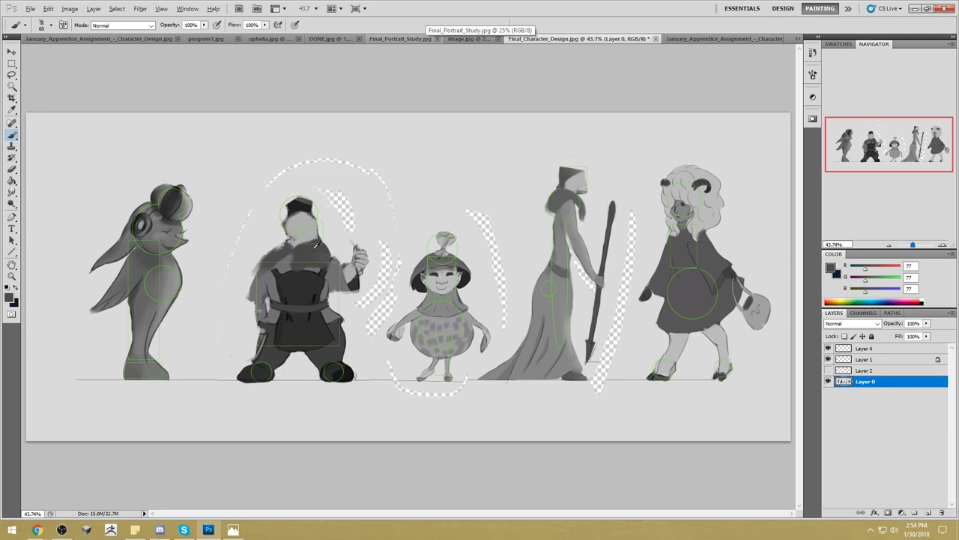
# Sample mid, dark and light greys from the figure, then open Filter > Liquify.
pyautogui.keyDown('alt'); pyautogui.click(344, 278); pyautogui.keyUp('alt')
pyautogui.keyDown('alt'); pyautogui.click(318, 253); pyautogui.keyUp('alt')
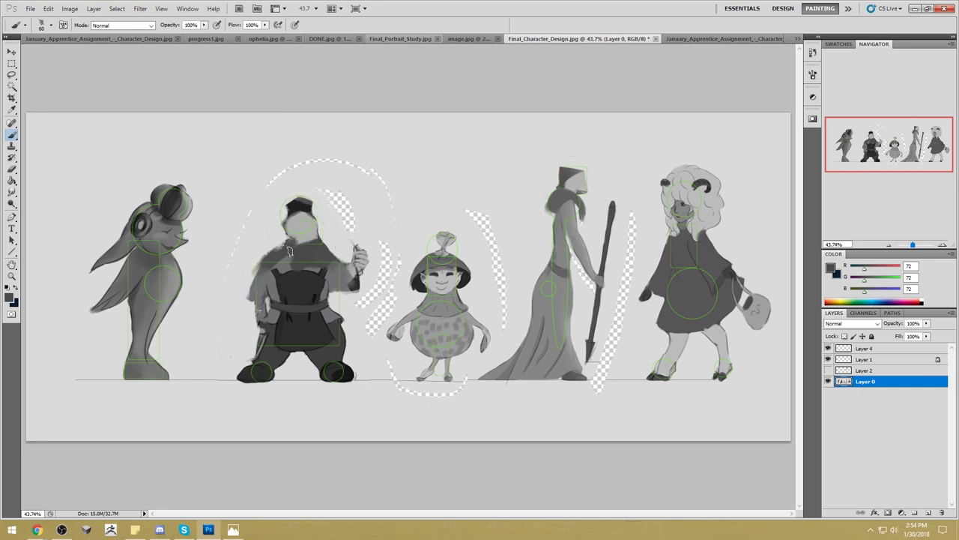
pyautogui.keyDown('alt'); pyautogui.click(307, 214); pyautogui.keyUp('alt')
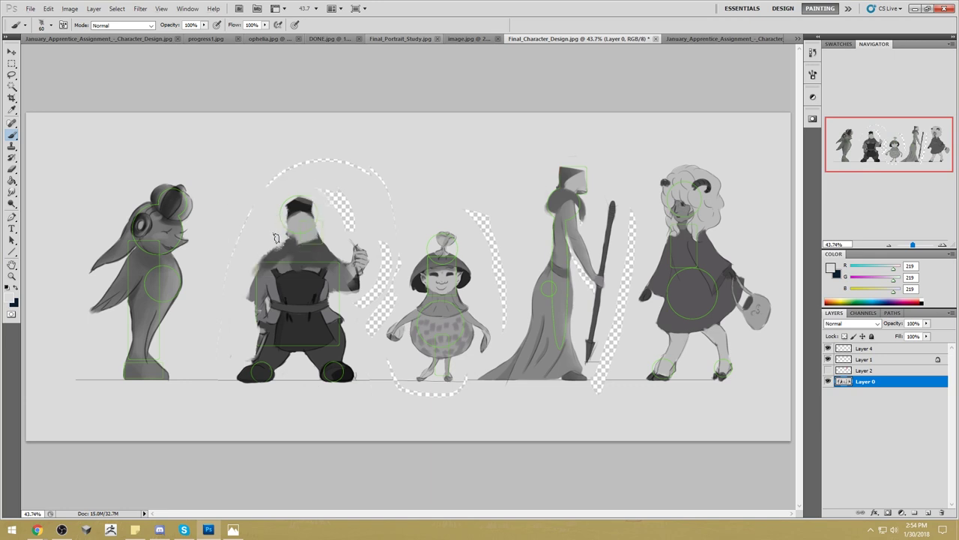
pyautogui.keyDown('alt'); pyautogui.click(302, 253); pyautogui.keyUp('alt')
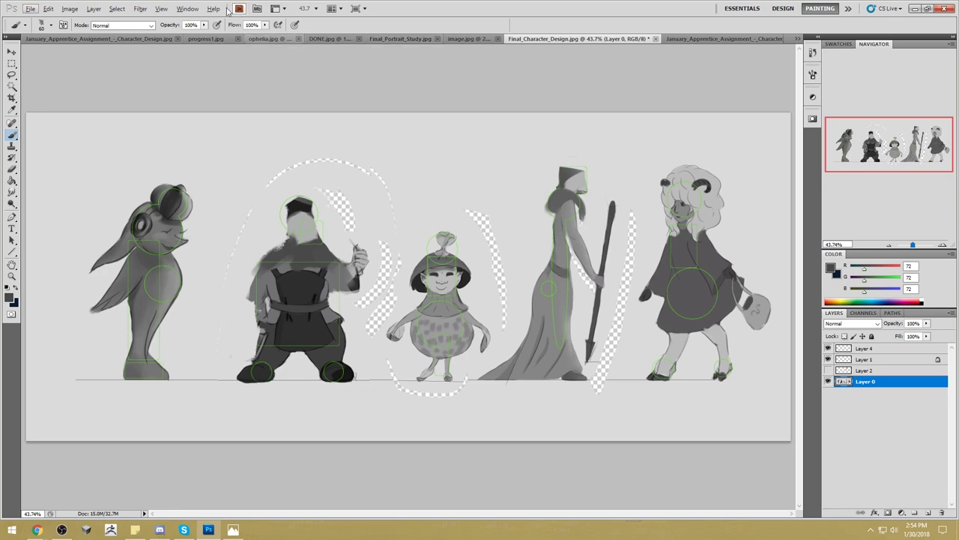
pyautogui.click(141, 9)
pyautogui.click(150, 67)
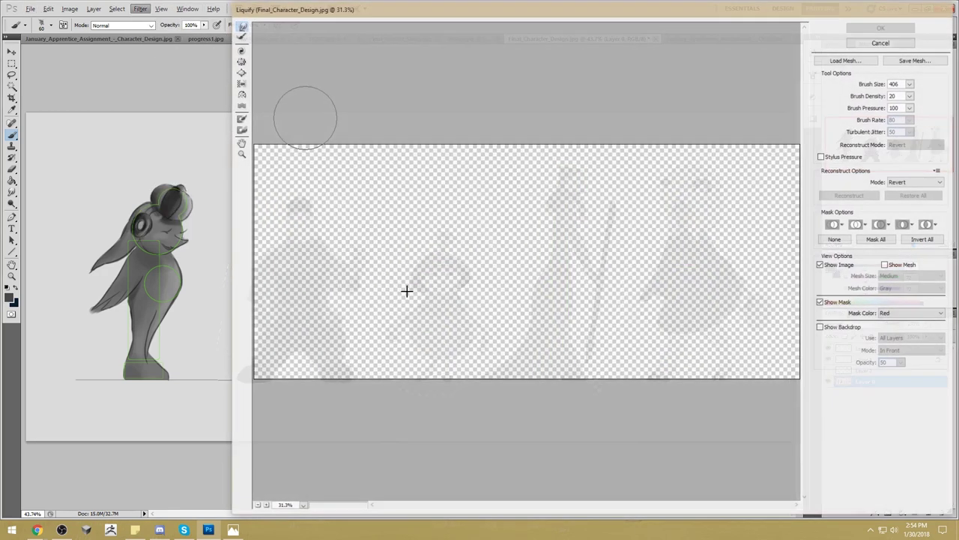
# Forward Warp the bearded character's torso wider at brush size 631 and apply it.
pyautogui.click(910, 84)
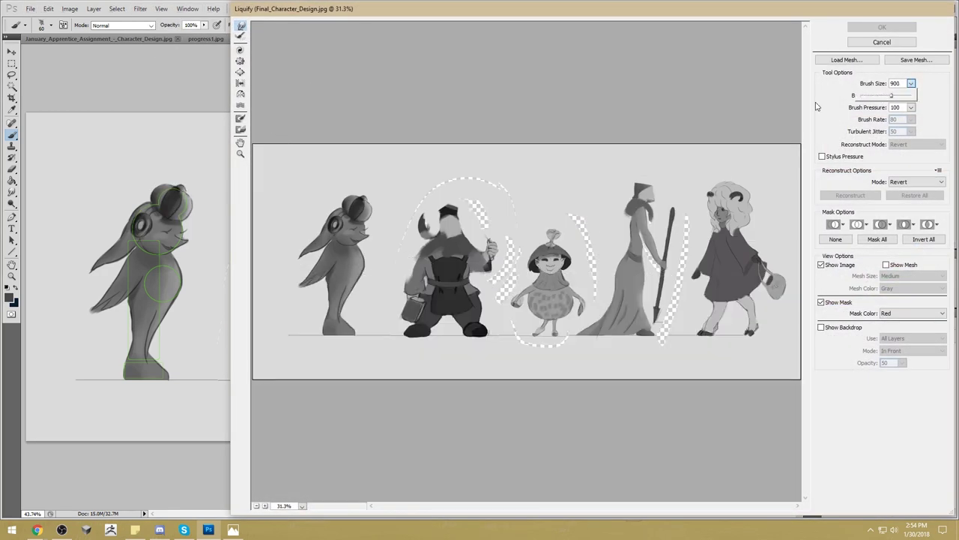
pyautogui.moveTo(891, 95); pyautogui.dragTo(882, 96)
pyautogui.moveTo(452, 292)
pyautogui.mouseDown()
pyautogui.moveTo(438, 277)
pyautogui.moveTo(457, 279)
pyautogui.moveTo(427, 278)
pyautogui.moveTo(482, 282)
pyautogui.moveTo(487, 274)
pyautogui.moveTo(424, 288)
pyautogui.moveTo(470, 281)
pyautogui.moveTo(444, 279)
pyautogui.moveTo(457, 277)
pyautogui.mouseUp()
pyautogui.click(862, 25)
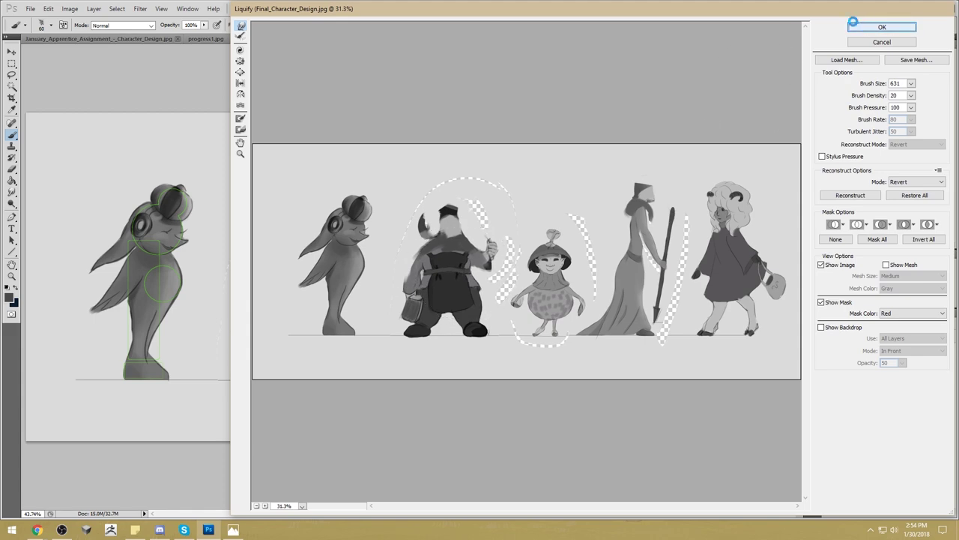
pyautogui.keyDown('alt'); pyautogui.click(381, 174); pyautogui.keyUp('alt')
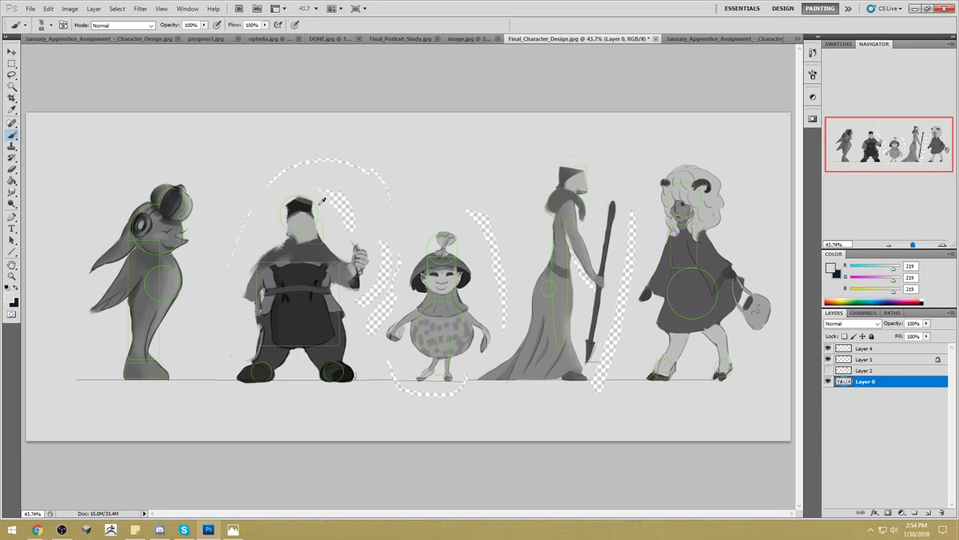
# Paint out the hat top in light grey and add dark round ears to the head.
pyautogui.moveTo(310, 200); pyautogui.dragTo(275, 213)
pyautogui.keyDown('alt'); pyautogui.click(299, 210); pyautogui.keyUp('alt')
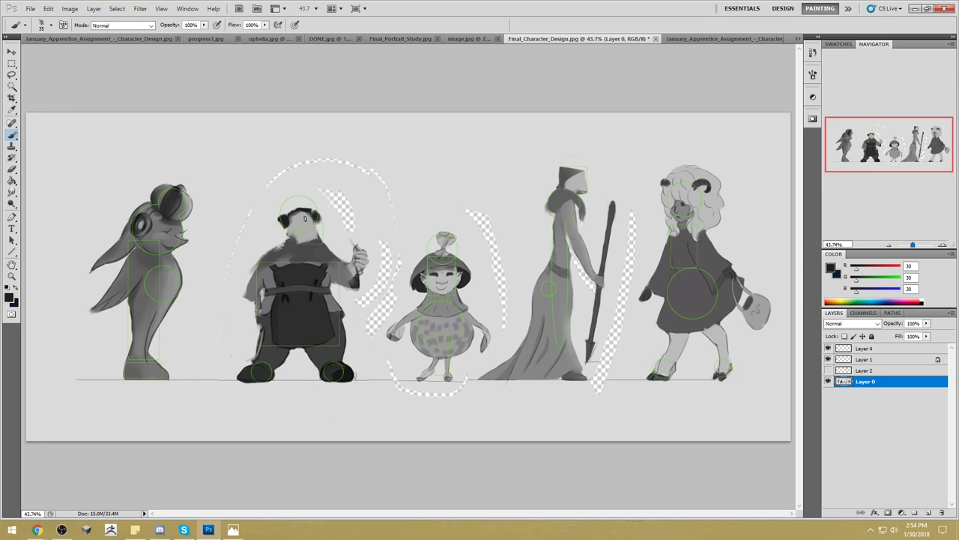
pyautogui.press('x')
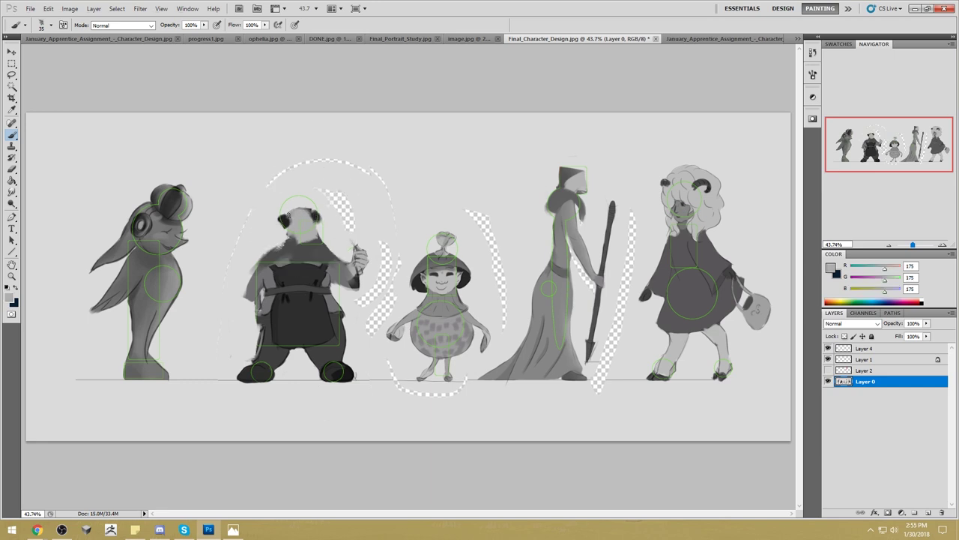
# Outline the panda-like character with a freehand lasso selection.
pyautogui.press('v')
pyautogui.press('l')
pyautogui.moveTo(330, 160)
pyautogui.mouseDown()
pyautogui.moveTo(295, 415)
pyautogui.moveTo(396, 241)
pyautogui.moveTo(375, 151)
pyautogui.mouseUp()
# Widen the selected panda character to about 104%, commit, and deselect.
pyautogui.press('v')
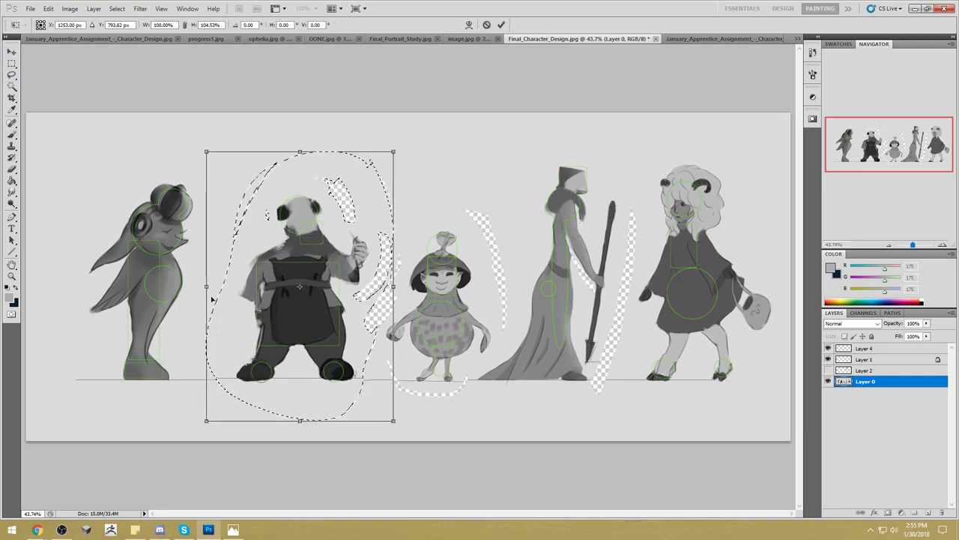
pyautogui.moveTo(206, 286); pyautogui.dragTo(200, 285)
pyautogui.moveTo(325, 250); pyautogui.dragTo(328, 250)
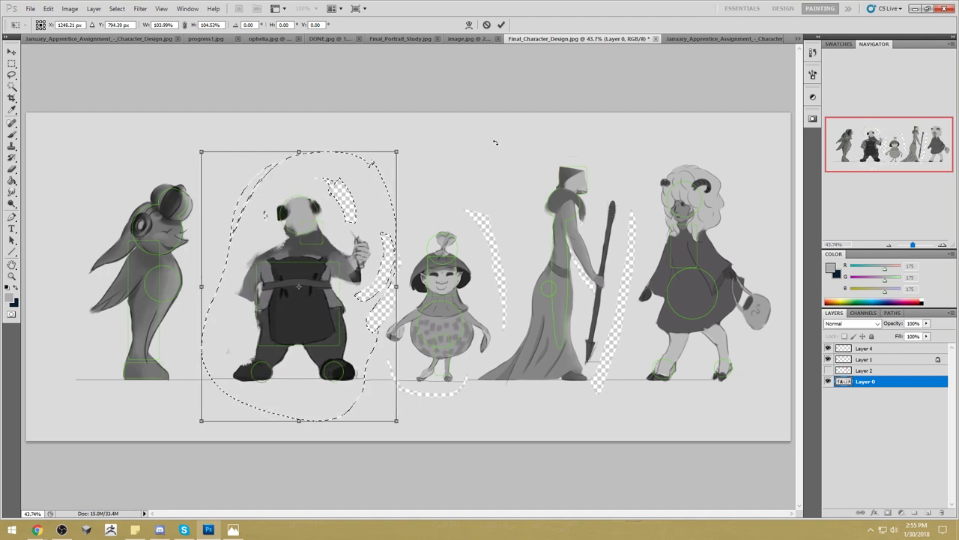
pyautogui.press('Return')
pyautogui.press('b')
pyautogui.rightClick(303, 224)
pyautogui.click(330, 231)
pyautogui.keyDown('alt'); pyautogui.click(289, 241); pyautogui.keyUp('alt')
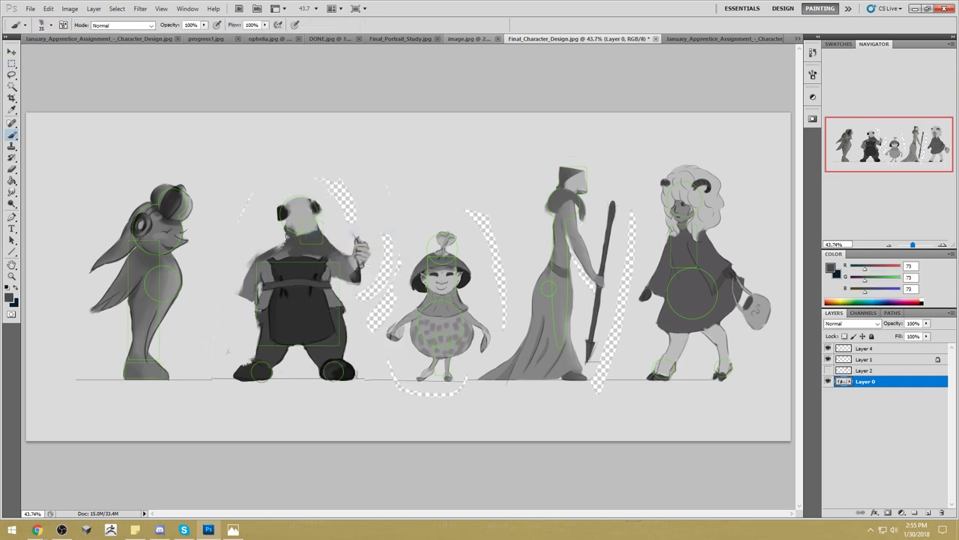
# Move Layer 4 just above Layer 0 and merge it down.
pyautogui.press('m')
pyautogui.click(827, 359)
pyautogui.click(827, 359)
pyautogui.moveTo(870, 350)
pyautogui.mouseDown()
pyautogui.moveTo(885, 352)
pyautogui.moveTo(875, 372)
pyautogui.mouseUp()
pyautogui.rightClick(870, 370)
pyautogui.click(877, 363)
pyautogui.press('b')
pyautogui.keyDown('alt'); pyautogui.click(292, 239); pyautogui.keyUp('alt')
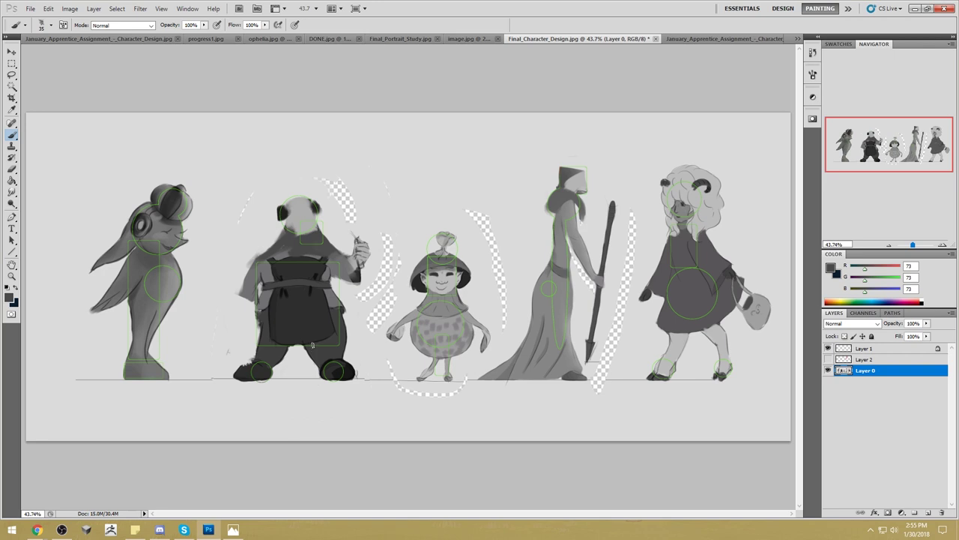
# Paint out both pointed toes in background grey and fill the left leg and apron dark.
pyautogui.click(828, 349)
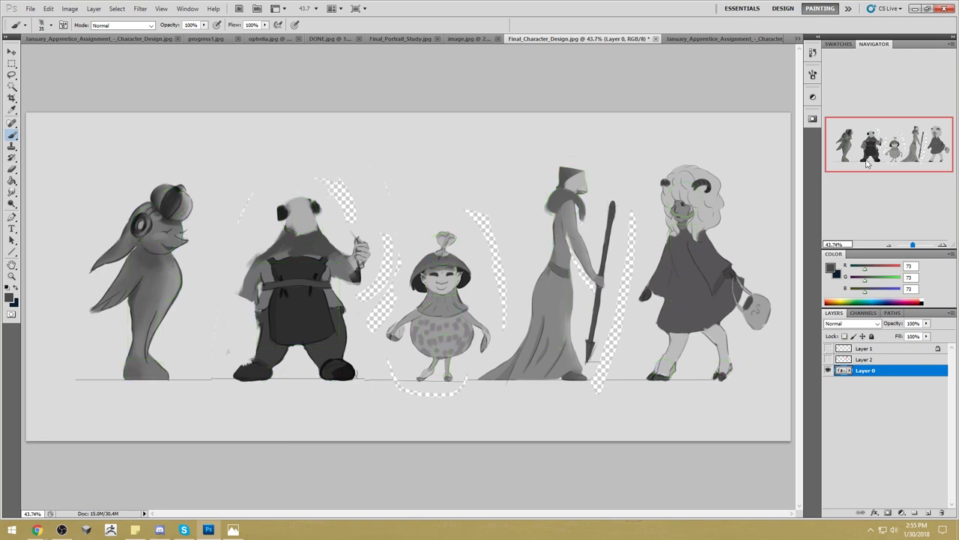
pyautogui.click(829, 349)
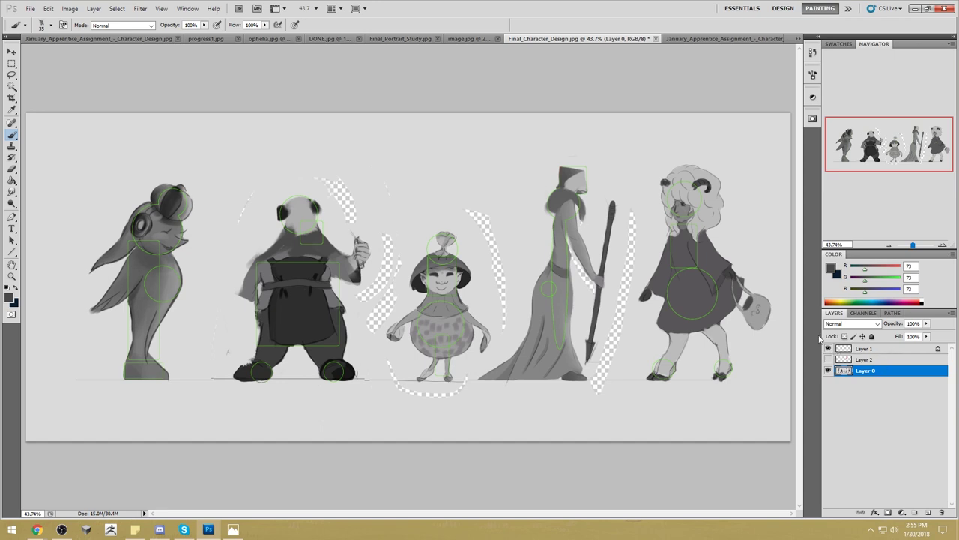
pyautogui.keyDown('alt'); pyautogui.click(240, 350); pyautogui.keyUp('alt')
pyautogui.moveTo(240, 368); pyautogui.dragTo(242, 382)
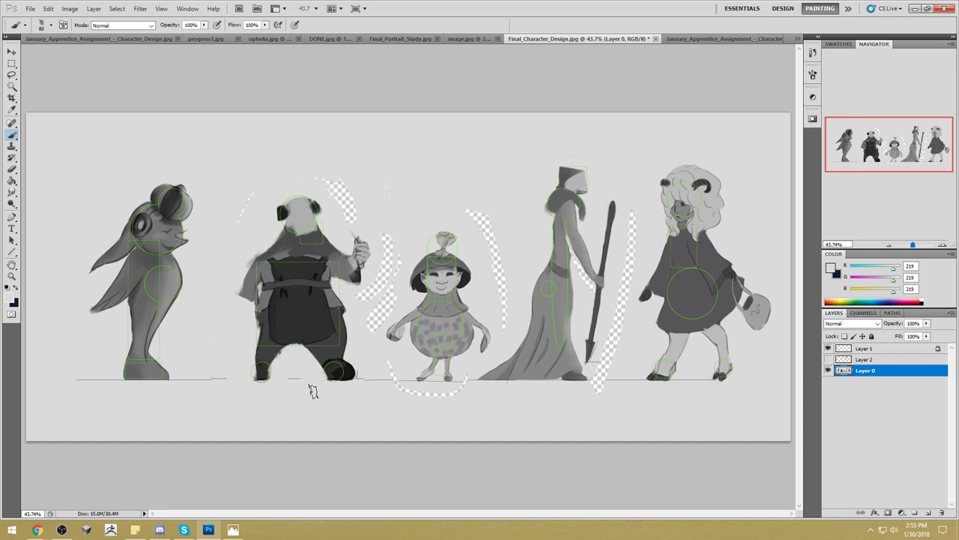
pyautogui.moveTo(354, 369); pyautogui.dragTo(358, 381)
pyautogui.keyDown('alt'); pyautogui.click(263, 341); pyautogui.keyUp('alt')
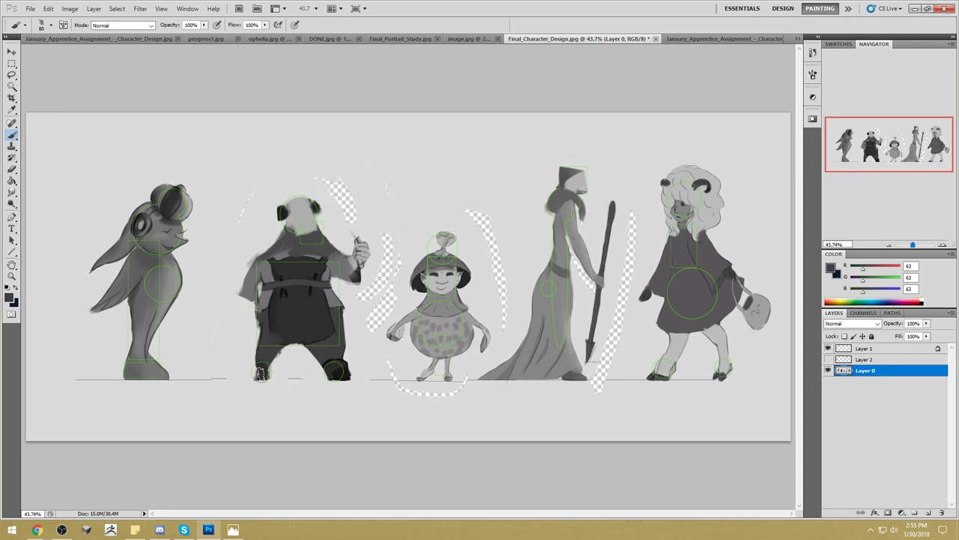
pyautogui.moveTo(271, 338)
pyautogui.mouseDown()
pyautogui.moveTo(299, 309)
pyautogui.moveTo(261, 343)
pyautogui.moveTo(284, 334)
pyautogui.moveTo(261, 358)
pyautogui.moveTo(277, 339)
pyautogui.moveTo(273, 328)
pyautogui.moveTo(260, 363)
pyautogui.moveTo(266, 335)
pyautogui.moveTo(255, 371)
pyautogui.moveTo(278, 331)
pyautogui.moveTo(322, 332)
pyautogui.moveTo(262, 318)
pyautogui.mouseUp()
pyautogui.moveTo(337, 333); pyautogui.dragTo(333, 337)
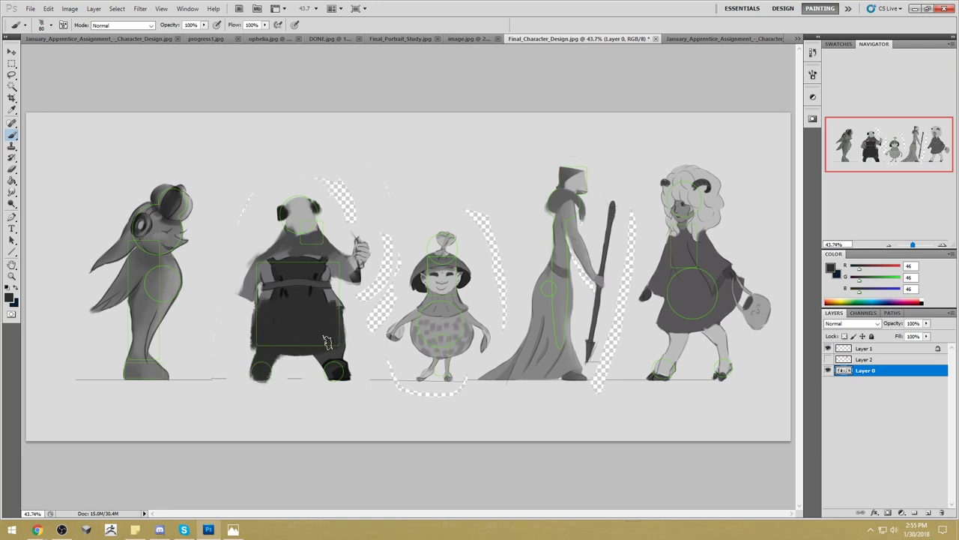
# Paint light grey between the legs and feet and add a lighter stroke down the sides.
pyautogui.keyDown('alt'); pyautogui.click(227, 338); pyautogui.keyUp('alt')
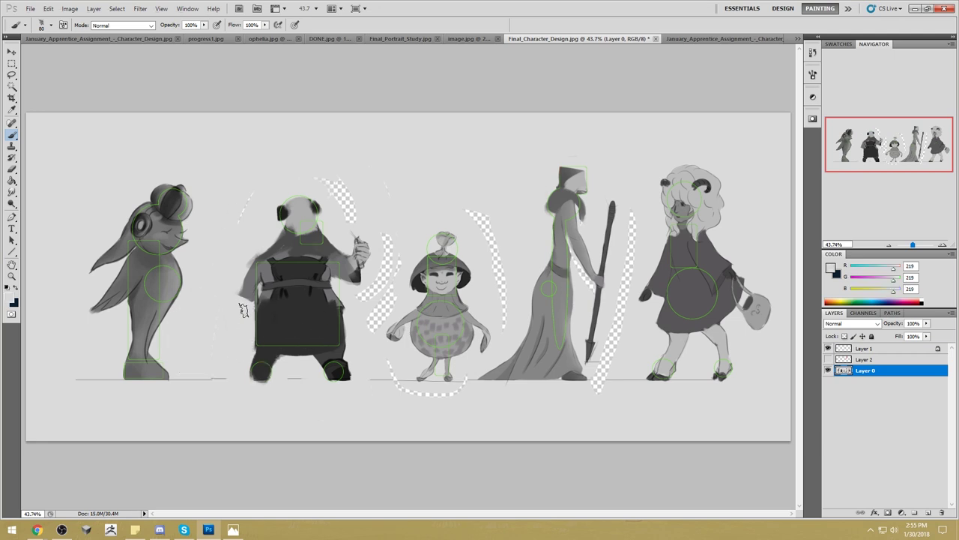
pyautogui.keyDown('alt'); pyautogui.click(354, 320); pyautogui.keyUp('alt')
pyautogui.moveTo(345, 308)
pyautogui.mouseDown()
pyautogui.moveTo(352, 358)
pyautogui.moveTo(273, 373)
pyautogui.moveTo(280, 357)
pyautogui.moveTo(324, 371)
pyautogui.mouseUp()
pyautogui.keyDown('alt'); pyautogui.click(264, 369); pyautogui.keyUp('alt')
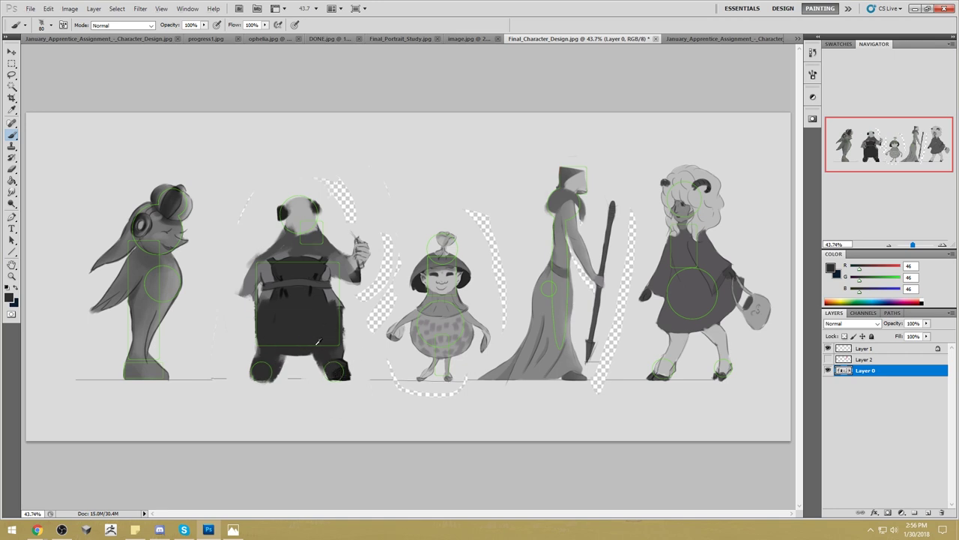
pyautogui.keyDown('alt'); pyautogui.click(332, 291); pyautogui.keyUp('alt')
pyautogui.moveTo(334, 300); pyautogui.dragTo(335, 356)
pyautogui.moveTo(255, 294); pyautogui.dragTo(257, 351)
# Undo the left-side stroke and Liquify-warp the bear's torso and belt at brush size 346–466.
pyautogui.hotkey('ctrl', 'z')
pyautogui.click(140, 8)
pyautogui.click(150, 66)
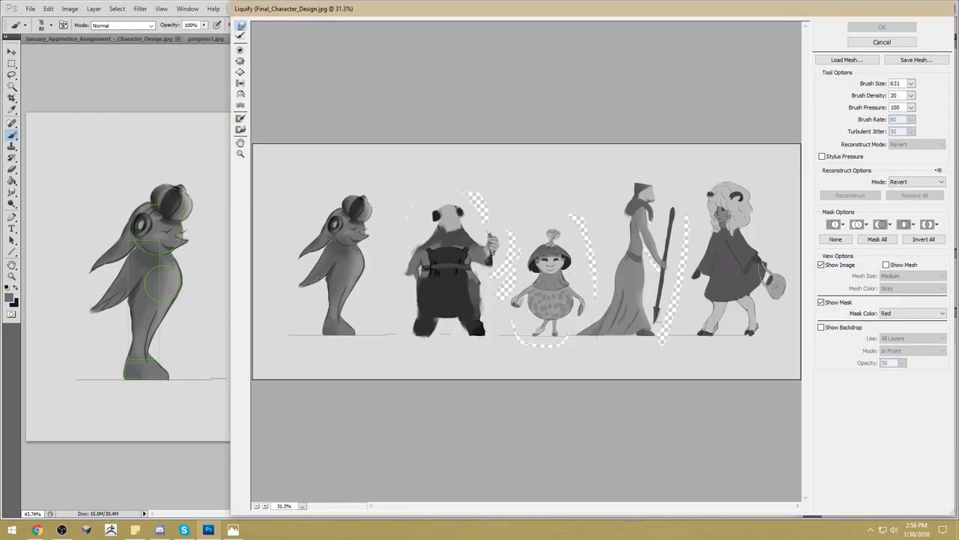
pyautogui.click(910, 84)
pyautogui.moveTo(874, 99); pyautogui.dragTo(867, 97)
pyautogui.click(424, 268)
pyautogui.moveTo(420, 269)
pyautogui.mouseDown()
pyautogui.moveTo(469, 265)
pyautogui.moveTo(426, 244)
pyautogui.moveTo(475, 263)
pyautogui.mouseUp()
pyautogui.click(910, 83)
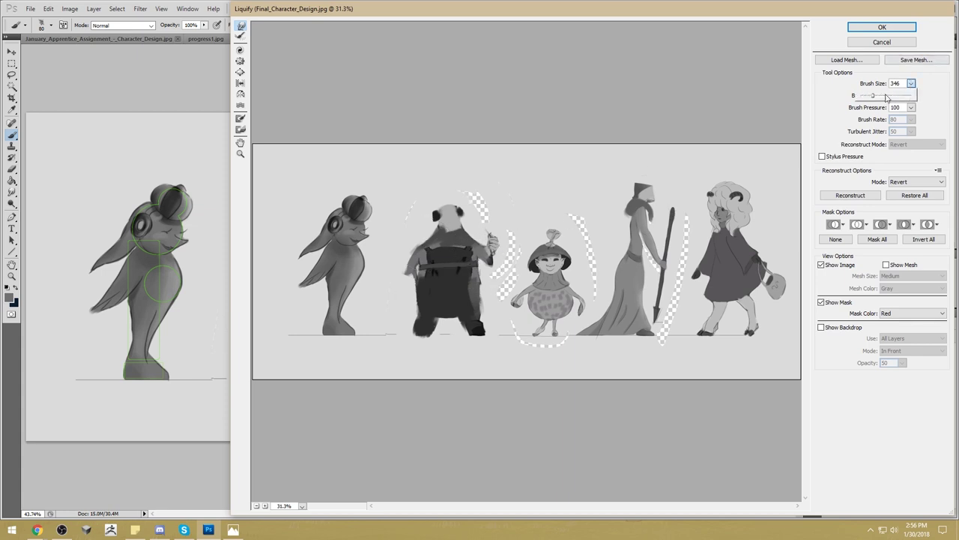
pyautogui.press(']')
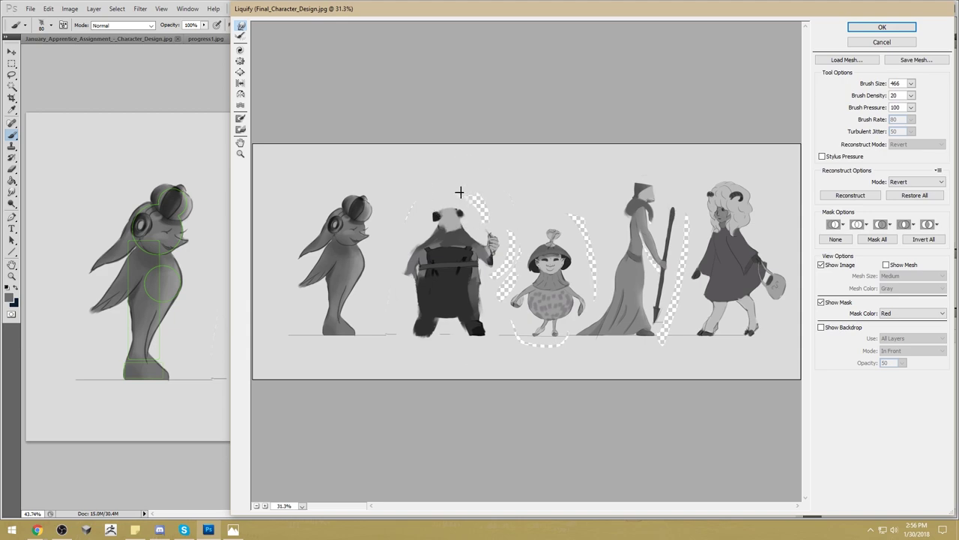
pyautogui.click(882, 27)
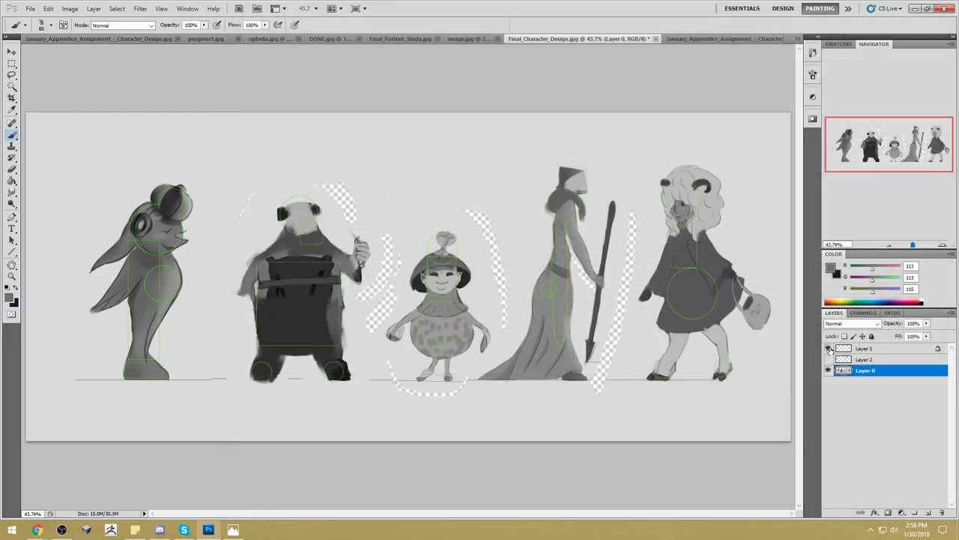
# Soften the panda's left side edge with the light background grey.
pyautogui.click(828, 349)
pyautogui.click(829, 349)
pyautogui.keyDown('alt'); pyautogui.click(241, 346); pyautogui.keyUp('alt')
pyautogui.moveTo(241, 346)
pyautogui.mouseDown()
pyautogui.moveTo(245, 379)
pyautogui.moveTo(285, 371)
pyautogui.moveTo(347, 392)
pyautogui.mouseUp()
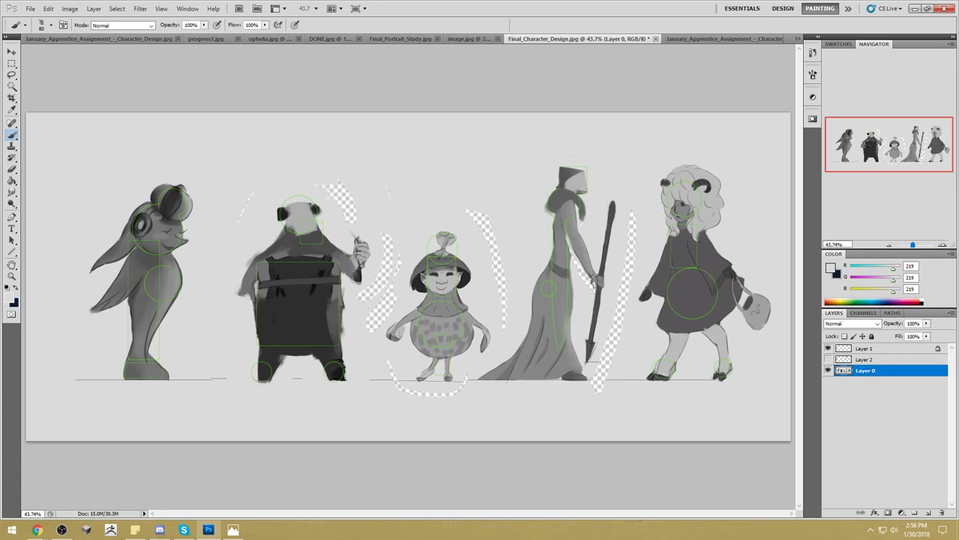
# Trim the robed figure's left dress edge and trailing hem back in light grey.
pyautogui.keyDown('alt'); pyautogui.click(530, 268); pyautogui.keyUp('alt')
pyautogui.moveTo(530, 264)
pyautogui.mouseDown()
pyautogui.moveTo(523, 313)
pyautogui.moveTo(528, 288)
pyautogui.moveTo(529, 312)
pyautogui.moveTo(532, 301)
pyautogui.moveTo(523, 297)
pyautogui.moveTo(507, 341)
pyautogui.mouseUp()
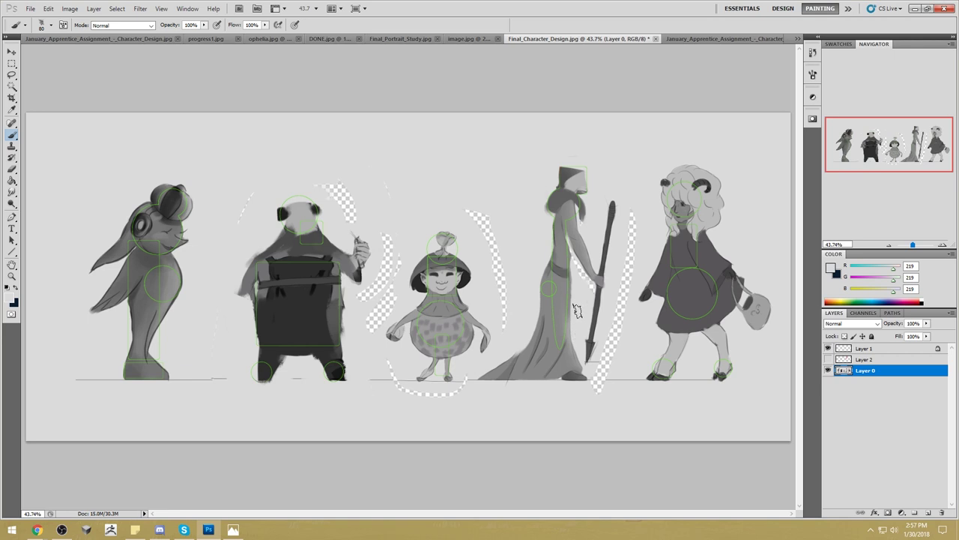
pyautogui.moveTo(523, 335)
pyautogui.mouseDown()
pyautogui.moveTo(465, 380)
pyautogui.moveTo(486, 371)
pyautogui.moveTo(519, 384)
pyautogui.mouseUp()
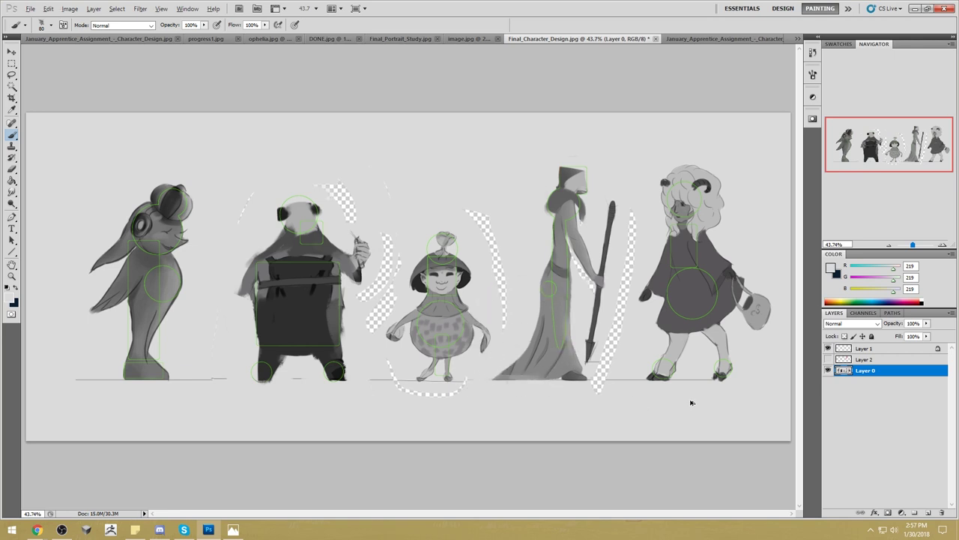
pyautogui.keyDown('alt'); pyautogui.click(540, 245); pyautogui.keyUp('alt')
pyautogui.keyDown('alt'); pyautogui.click(577, 208); pyautogui.keyUp('alt')
pyautogui.keyDown('alt'); pyautogui.click(571, 244); pyautogui.keyUp('alt')
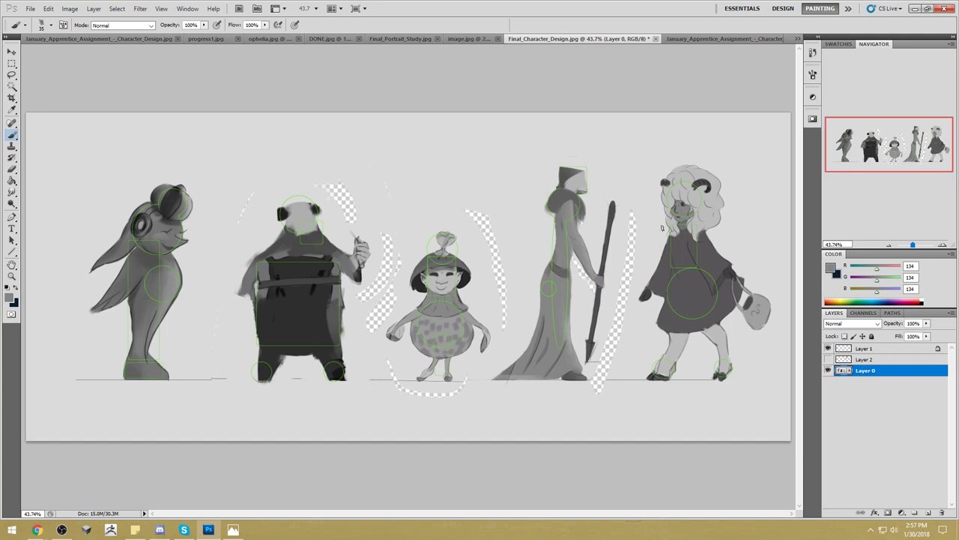
pyautogui.keyDown('alt'); pyautogui.click(710, 262); pyautogui.keyUp('alt')
# Sketch a trial figure above the hooded character, then undo the sketch strokes.
pyautogui.moveTo(488, 128)
pyautogui.mouseDown()
pyautogui.moveTo(451, 150)
pyautogui.moveTo(454, 162)
pyautogui.moveTo(513, 221)
pyautogui.mouseUp()
pyautogui.moveTo(515, 146); pyautogui.dragTo(516, 216)
pyautogui.moveTo(445, 177); pyautogui.dragTo(435, 199)
pyautogui.moveTo(524, 159); pyautogui.dragTo(536, 193)
pyautogui.press('alt')
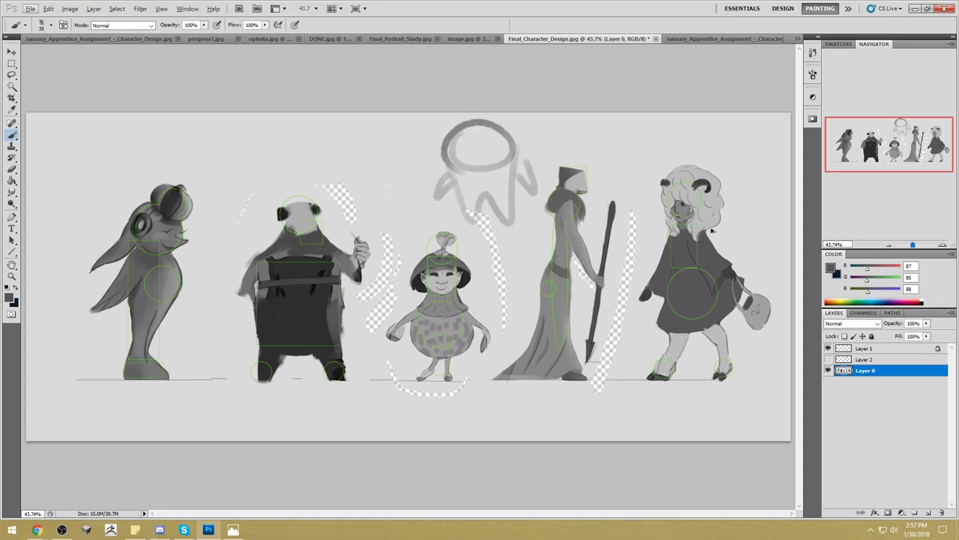
pyautogui.hotkey('ctrl', 'alt', 'z')
pyautogui.hotkey('ctrl', 'alt', 'z')
pyautogui.hotkey('ctrl', 'alt', 'z')
pyautogui.hotkey('ctrl', 'alt', 'z')
pyautogui.hotkey('ctrl', 'alt', 'z')
pyautogui.hotkey('ctrl', 'alt', 'z')
pyautogui.hotkey('ctrl', 'alt', 'z')
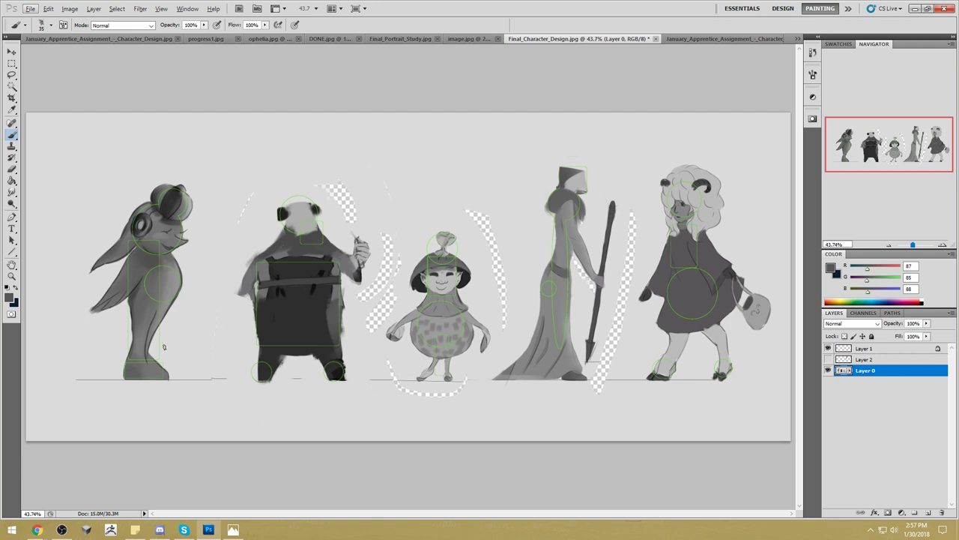
pyautogui.rightClick(146, 321)
# Repaint the left character's leg with a light stroke and a darker right side.
pyautogui.click(136, 180)
pyautogui.moveTo(129, 315); pyautogui.dragTo(135, 382)
pyautogui.hotkey('ctrl', 'z')
pyautogui.click(828, 370)
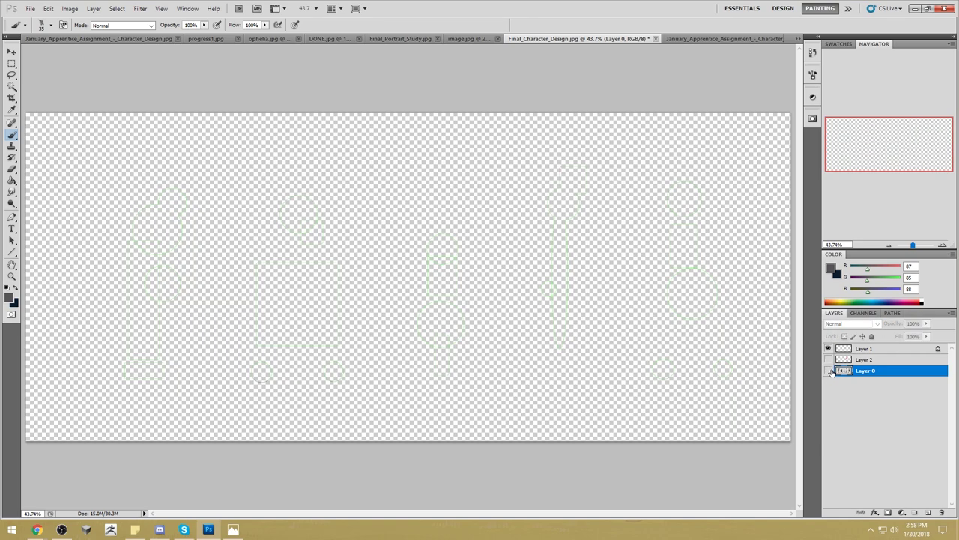
pyautogui.click(828, 370)
pyautogui.keyDown('alt'); pyautogui.click(180, 323); pyautogui.keyUp('alt')
pyautogui.moveTo(143, 307)
pyautogui.mouseDown()
pyautogui.moveTo(139, 350)
pyautogui.moveTo(149, 353)
pyautogui.mouseUp()
pyautogui.hotkey('ctrl', 'z')
pyautogui.moveTo(145, 315)
pyautogui.mouseDown()
pyautogui.moveTo(136, 357)
pyautogui.moveTo(153, 309)
pyautogui.moveTo(159, 371)
pyautogui.mouseUp()
pyautogui.keyDown('alt'); pyautogui.click(138, 308); pyautogui.keyUp('alt')
pyautogui.moveTo(159, 297); pyautogui.dragTo(161, 365)
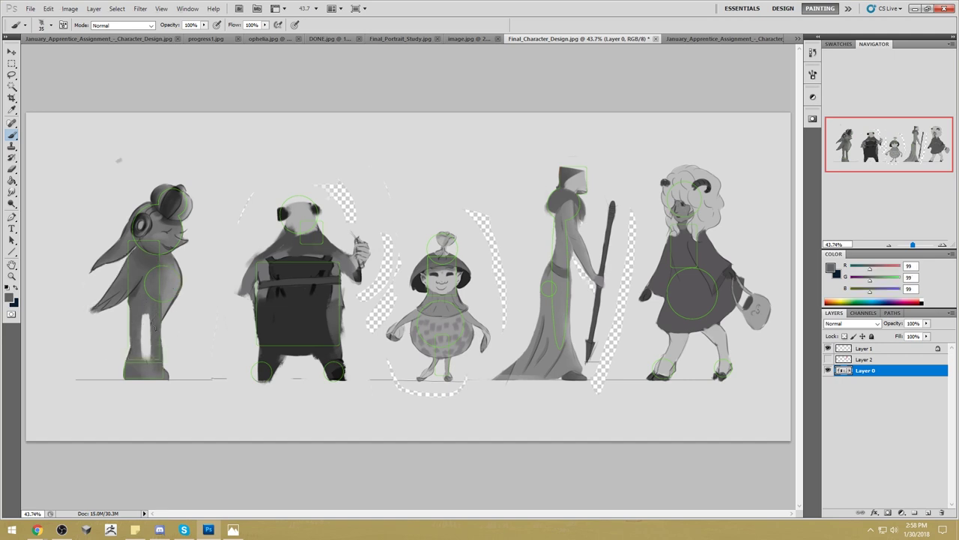
# Paint a dark arm resting on the hip and trim its end and body side in light grey.
pyautogui.moveTo(168, 265)
pyautogui.mouseDown()
pyautogui.moveTo(192, 270)
pyautogui.moveTo(156, 303)
pyautogui.mouseUp()
pyautogui.keyDown('alt'); pyautogui.click(189, 252); pyautogui.keyUp('alt')
pyautogui.moveTo(187, 267); pyautogui.dragTo(196, 271)
pyautogui.moveTo(181, 280)
pyautogui.mouseDown()
pyautogui.moveTo(166, 317)
pyautogui.moveTo(192, 276)
pyautogui.mouseUp()
pyautogui.moveTo(181, 278)
pyautogui.mouseDown()
pyautogui.moveTo(146, 264)
pyautogui.moveTo(154, 279)
pyautogui.moveTo(184, 272)
pyautogui.moveTo(174, 303)
pyautogui.mouseUp()
# Reshape and lighten the upper-left edge of the left character's cape.
pyautogui.keyDown('alt'); pyautogui.click(144, 264); pyautogui.keyUp('alt')
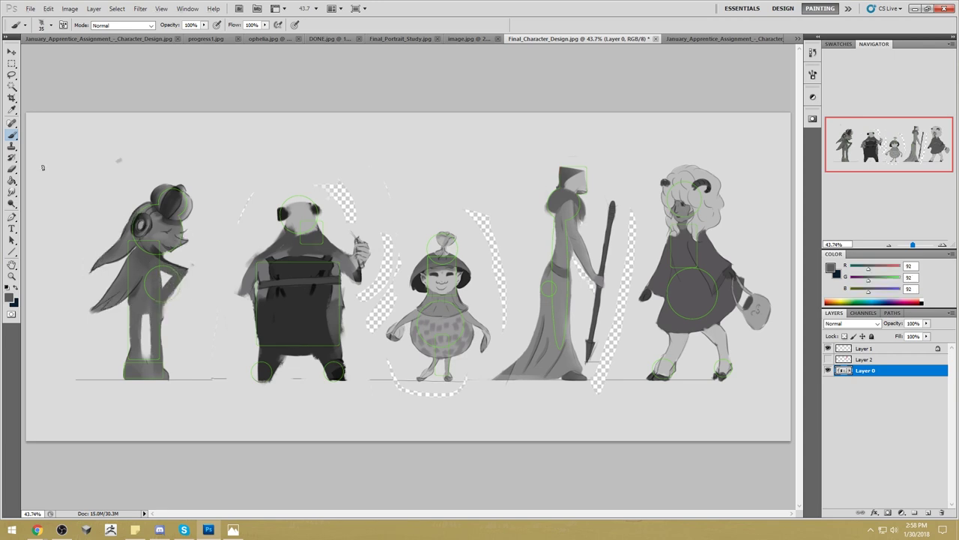
pyautogui.keyDown('alt'); pyautogui.click(125, 277); pyautogui.keyUp('alt')
pyautogui.keyDown('alt'); pyautogui.click(106, 232); pyautogui.keyUp('alt')
pyautogui.moveTo(84, 273)
pyautogui.mouseDown()
pyautogui.moveTo(120, 258)
pyautogui.moveTo(120, 294)
pyautogui.moveTo(124, 268)
pyautogui.moveTo(108, 265)
pyautogui.moveTo(113, 231)
pyautogui.moveTo(89, 268)
pyautogui.mouseUp()
pyautogui.moveTo(120, 234)
pyautogui.mouseDown()
pyautogui.moveTo(111, 261)
pyautogui.moveTo(88, 266)
pyautogui.mouseUp()
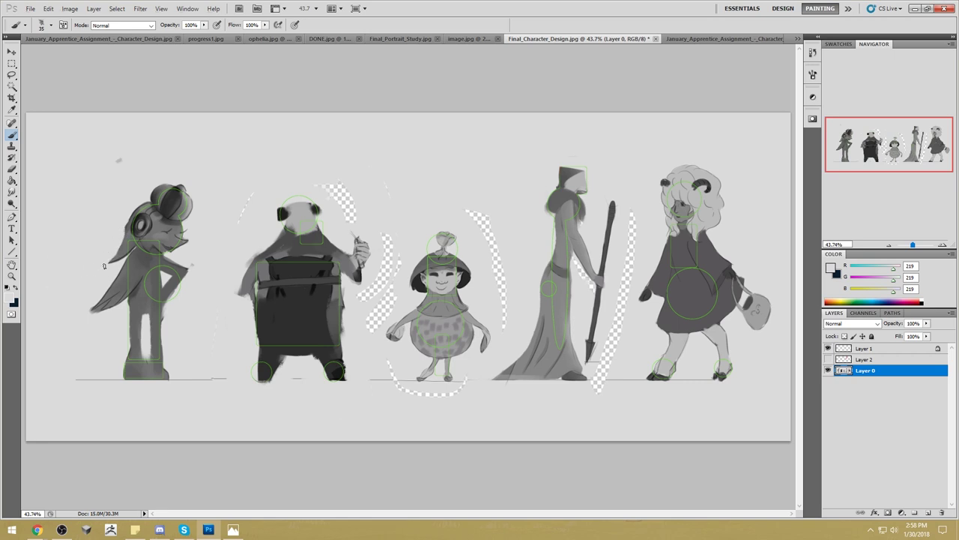
pyautogui.rightClick(113, 252)
pyautogui.click(120, 251)
# Add light strokes to the leg and paint a dark oval mirror in the panda's hand.
pyautogui.keyDown('alt'); pyautogui.click(146, 350); pyautogui.keyUp('alt')
pyautogui.moveTo(144, 352)
pyautogui.mouseDown()
pyautogui.moveTo(143, 378)
pyautogui.moveTo(150, 365)
pyautogui.mouseUp()
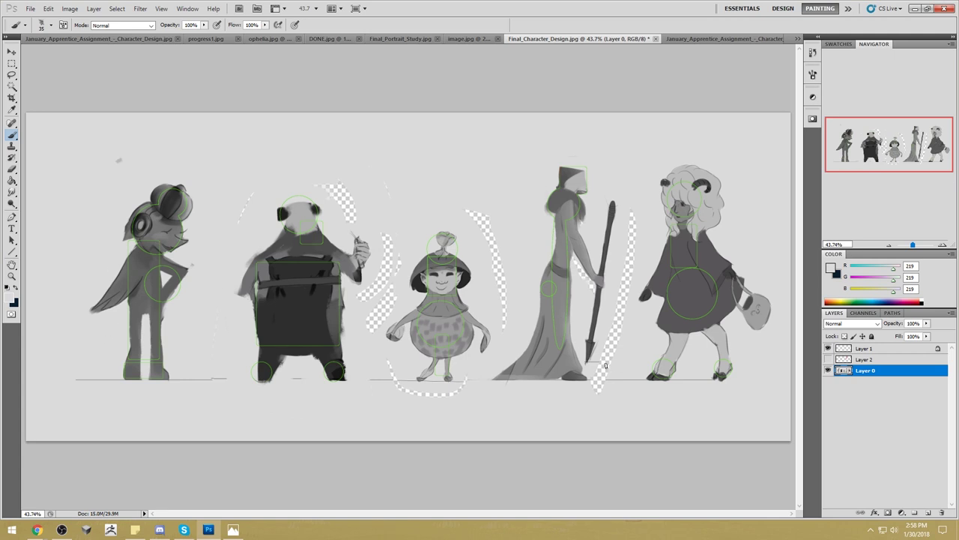
pyautogui.keyDown('alt'); pyautogui.click(322, 245); pyautogui.keyUp('alt')
pyautogui.moveTo(349, 217)
pyautogui.mouseDown()
pyautogui.moveTo(352, 206)
pyautogui.moveTo(356, 232)
pyautogui.moveTo(358, 222)
pyautogui.mouseUp()
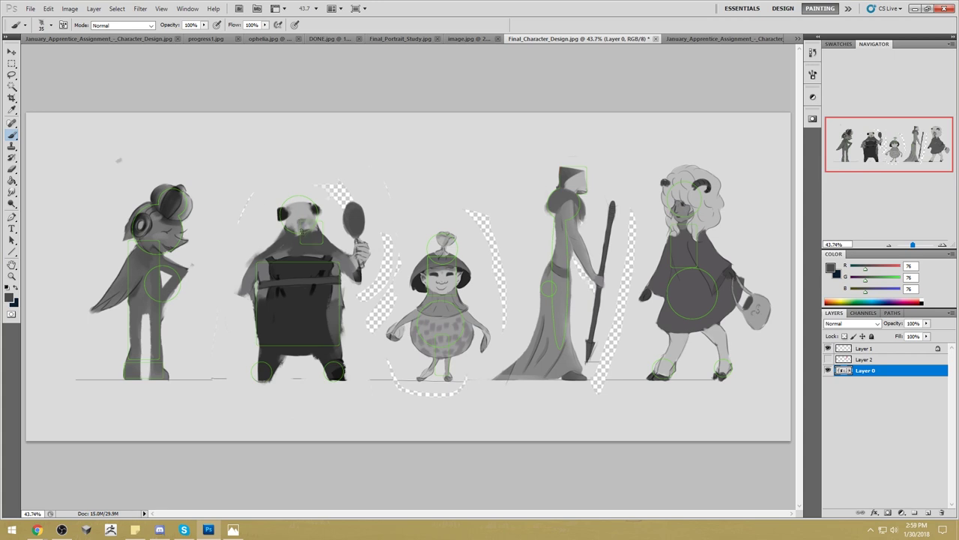
# Try a raised arm on the hooded figure's staff, undo it, and create new Layer 3.
pyautogui.keyDown('alt'); pyautogui.click(308, 211); pyautogui.keyUp('alt')
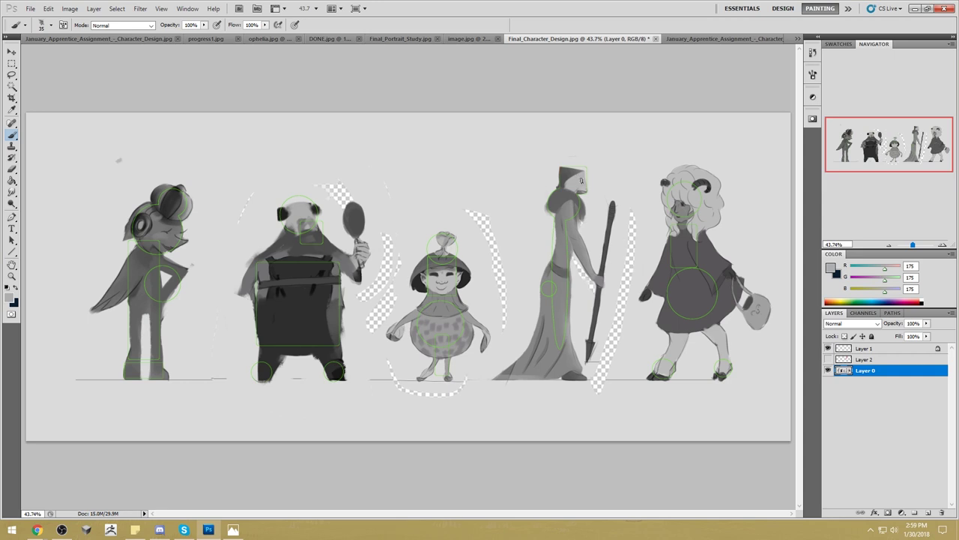
pyautogui.moveTo(595, 172)
pyautogui.mouseDown()
pyautogui.moveTo(578, 201)
pyautogui.moveTo(566, 193)
pyautogui.moveTo(596, 174)
pyautogui.mouseUp()
pyautogui.keyDown('alt'); pyautogui.click(579, 185); pyautogui.keyUp('alt')
pyautogui.moveTo(583, 226); pyautogui.dragTo(610, 201)
pyautogui.moveTo(613, 190); pyautogui.dragTo(610, 212)
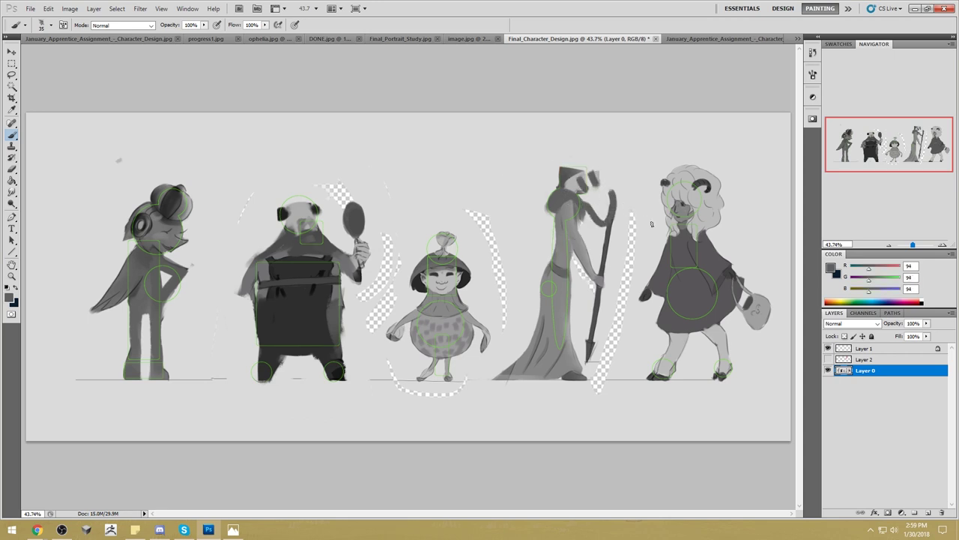
pyautogui.hotkey('ctrl', 'alt', 'z')
pyautogui.hotkey('ctrl', 'alt', 'z')
pyautogui.hotkey('ctrl', 'alt', 'z')
pyautogui.hotkey('ctrl', 'alt', 'z')
pyautogui.hotkey('ctrl', 'alt', 'z')
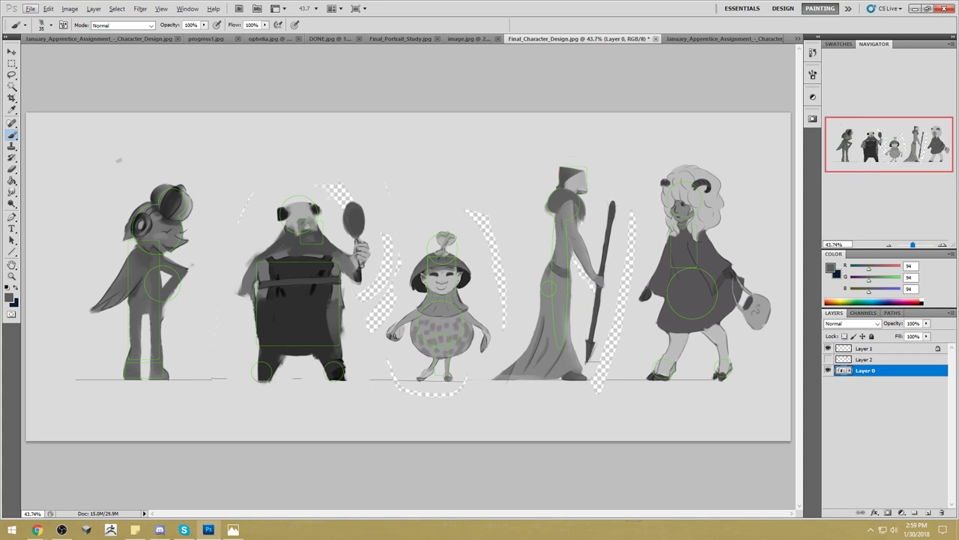
pyautogui.click(928, 512)
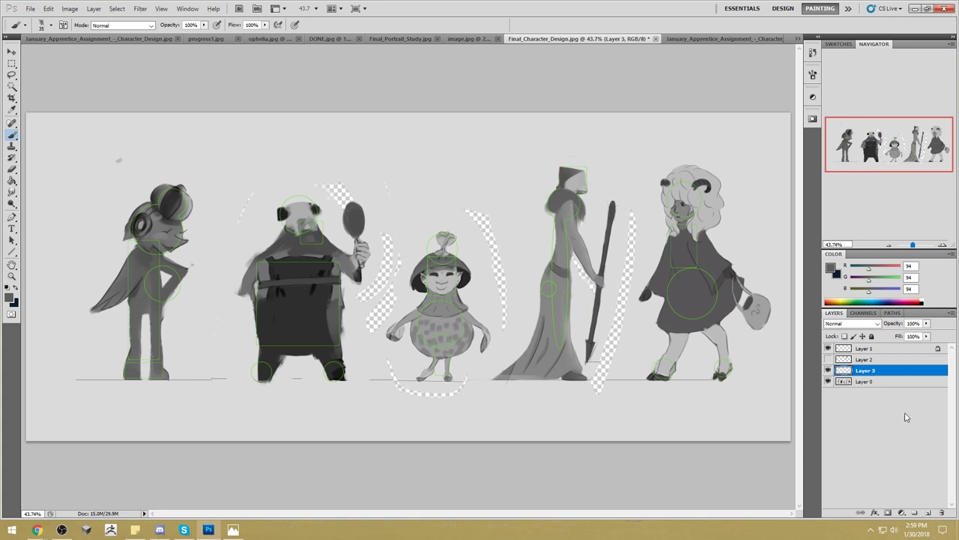
# Move Layer 3 below Layer 0 and Paint Bucket the transparent gaps with light grey 219.
pyautogui.moveTo(884, 381); pyautogui.dragTo(884, 383)
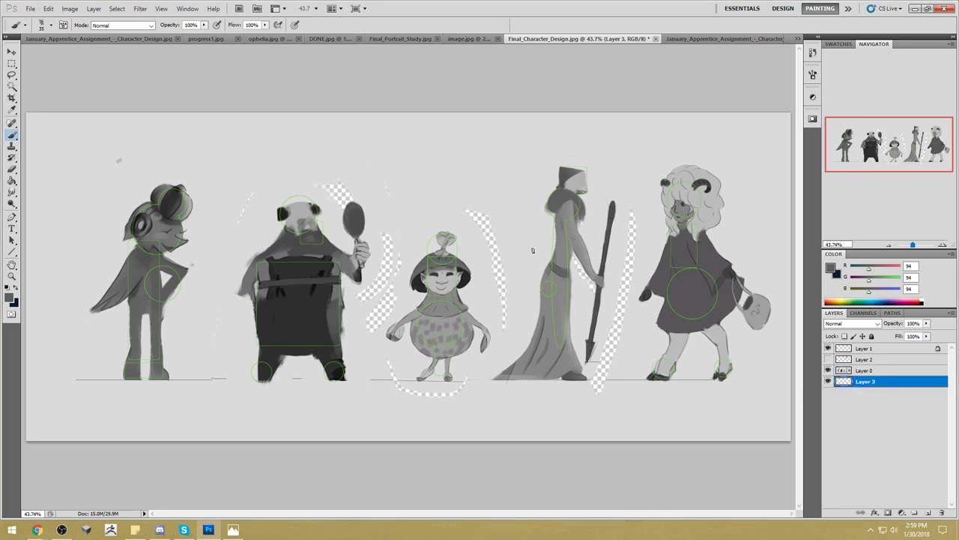
pyautogui.press('g')
pyautogui.keyDown('alt'); pyautogui.click(508, 221); pyautogui.keyUp('alt')
pyautogui.click(500, 224)
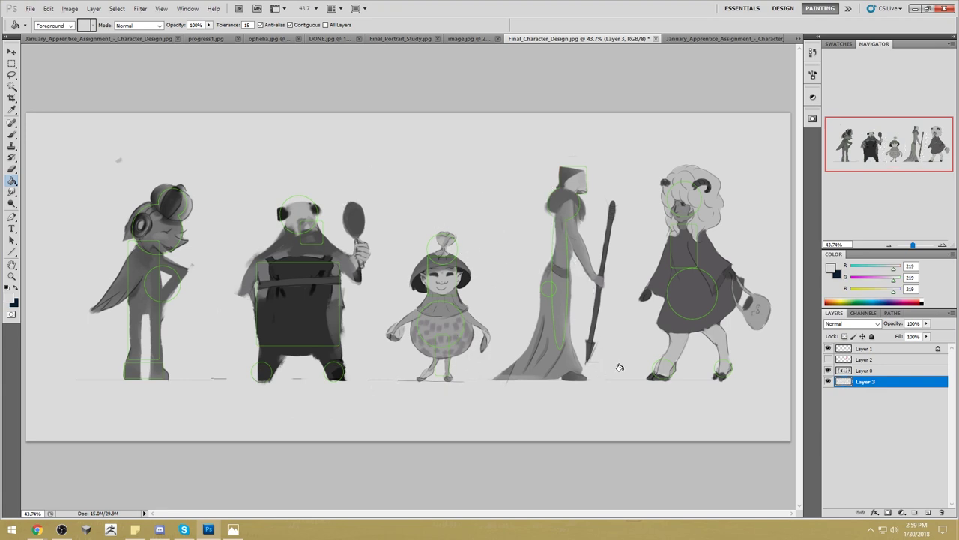
pyautogui.rightClick(878, 381)
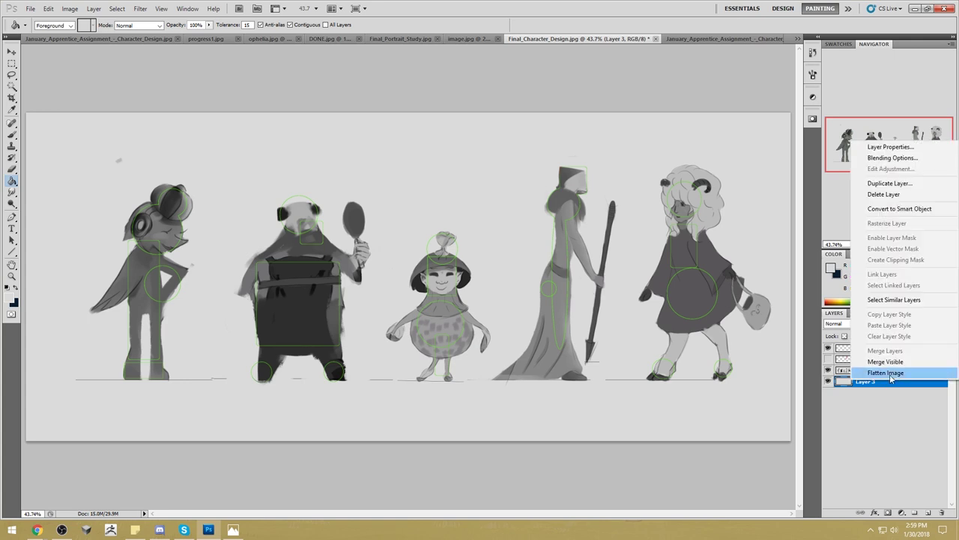
pyautogui.click(626, 42)
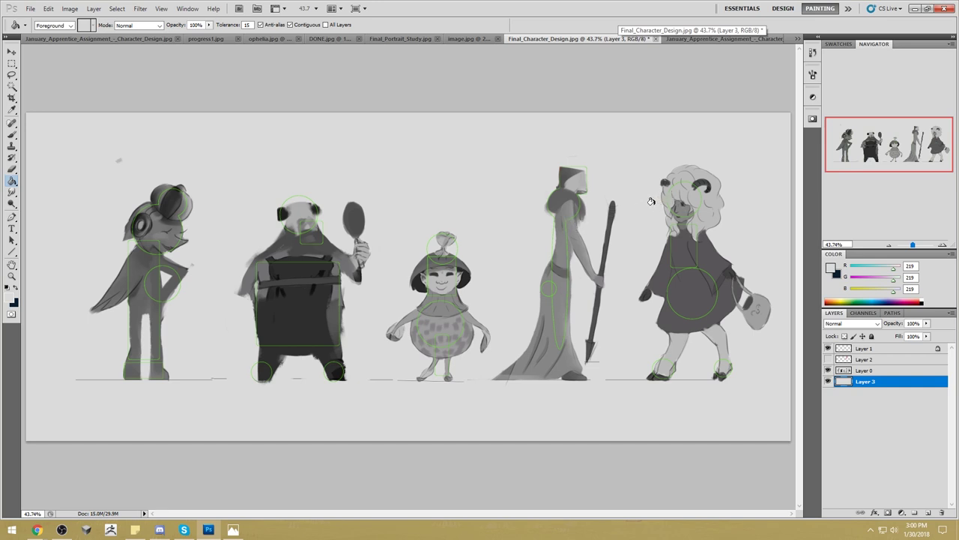
pyautogui.press('b')
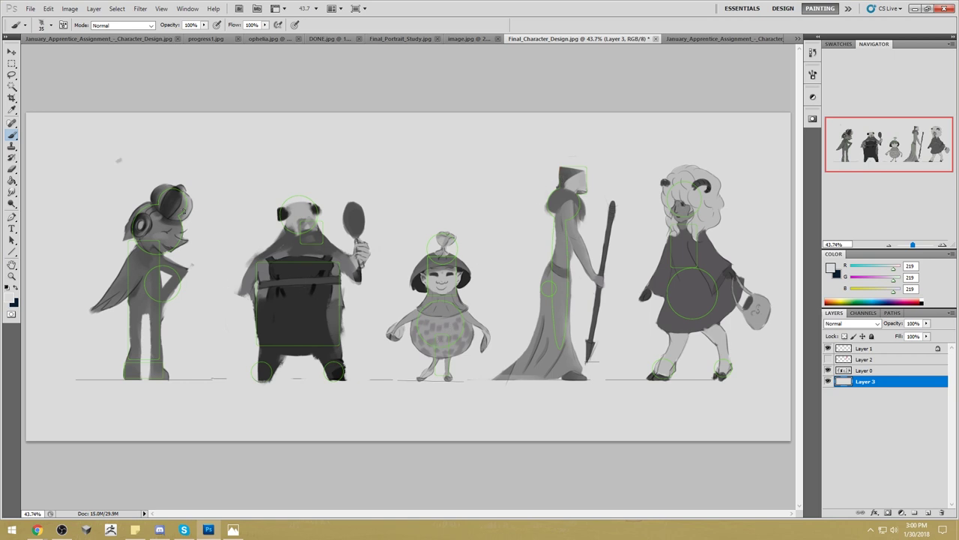
# Close the character lineup, saving it to the Desktop as a PSD with maximum compatibility.
pyautogui.click(656, 39)
pyautogui.click(443, 203)
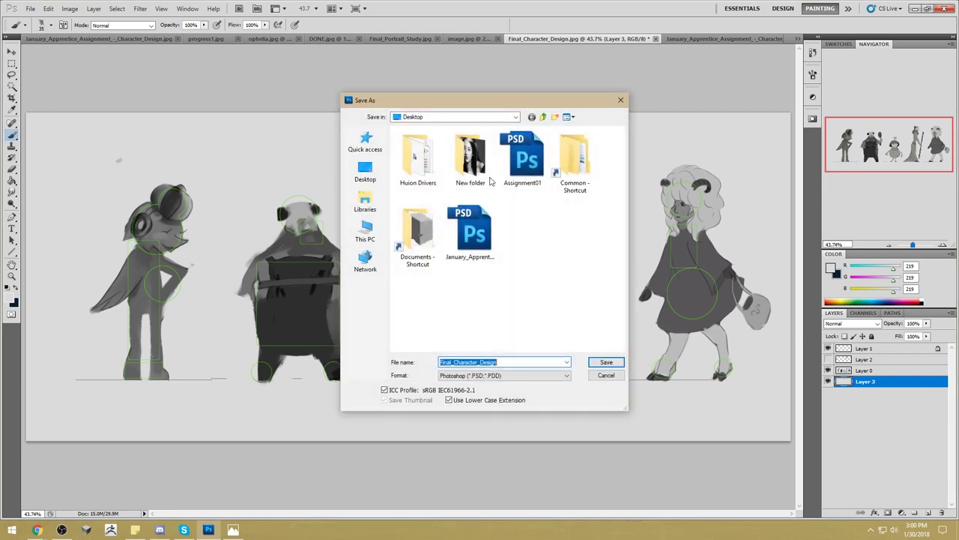
pyautogui.click(363, 178)
pyautogui.click(606, 362)
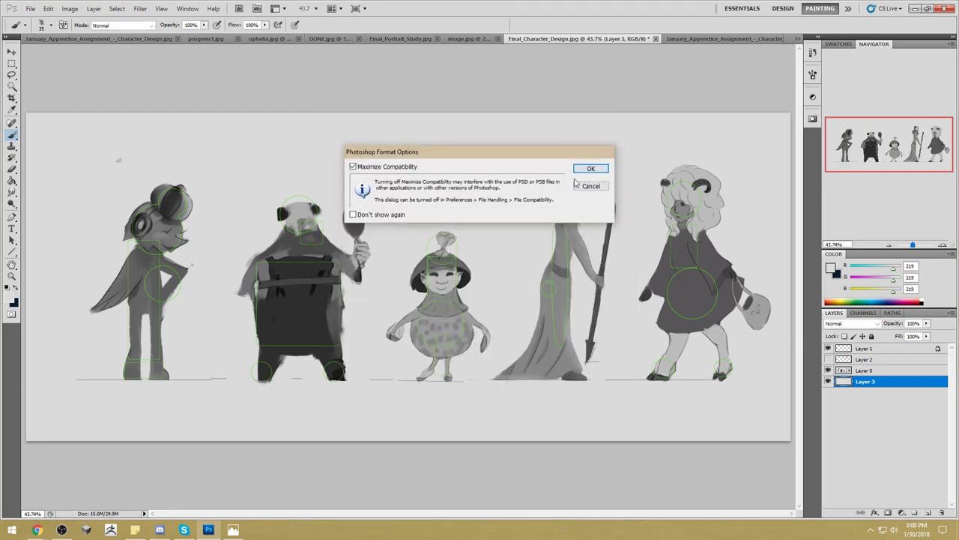
pyautogui.click(591, 169)
# Browse the open documents through to the Monster restaurant sketch lineup.
pyautogui.click(424, 39)
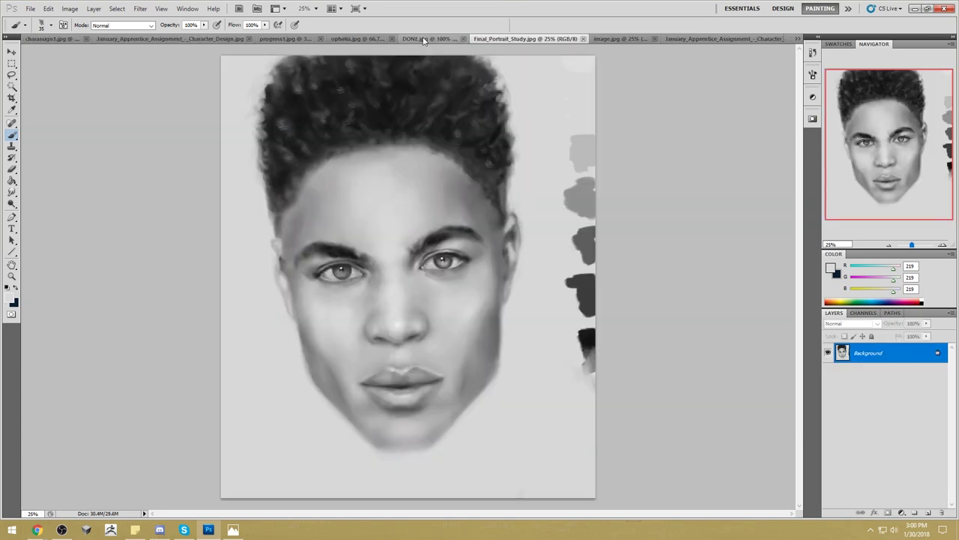
pyautogui.click(424, 39)
pyautogui.click(360, 39)
pyautogui.click(290, 39)
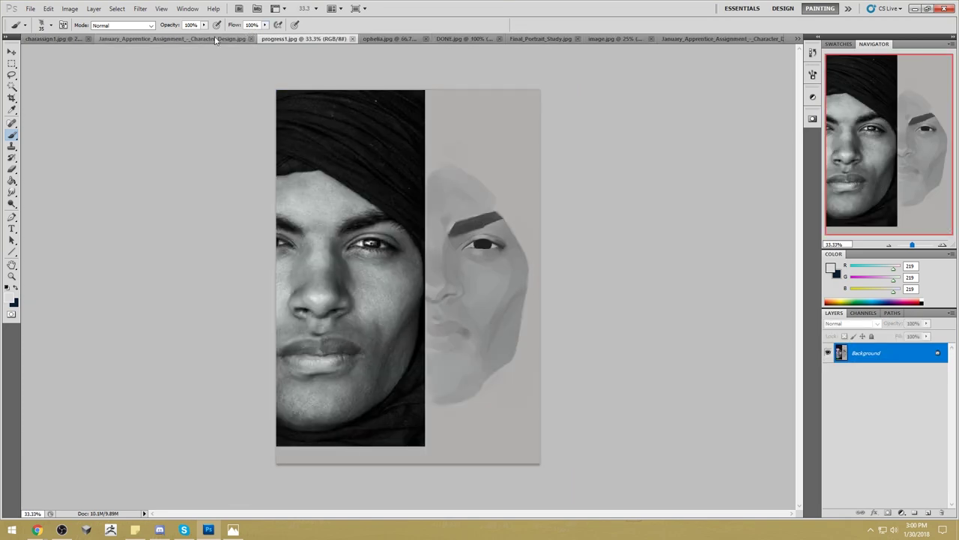
pyautogui.click(221, 39)
pyautogui.click(54, 39)
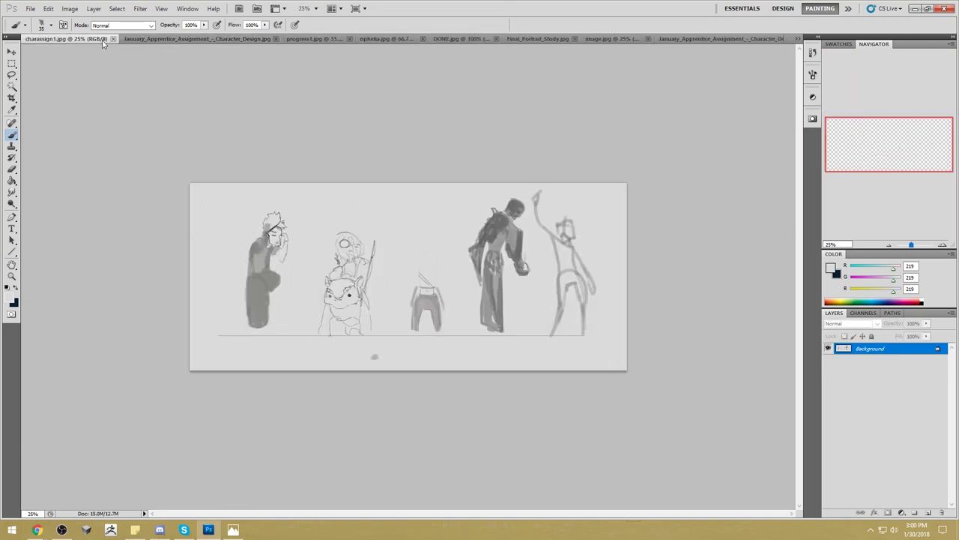
pyautogui.click(185, 39)
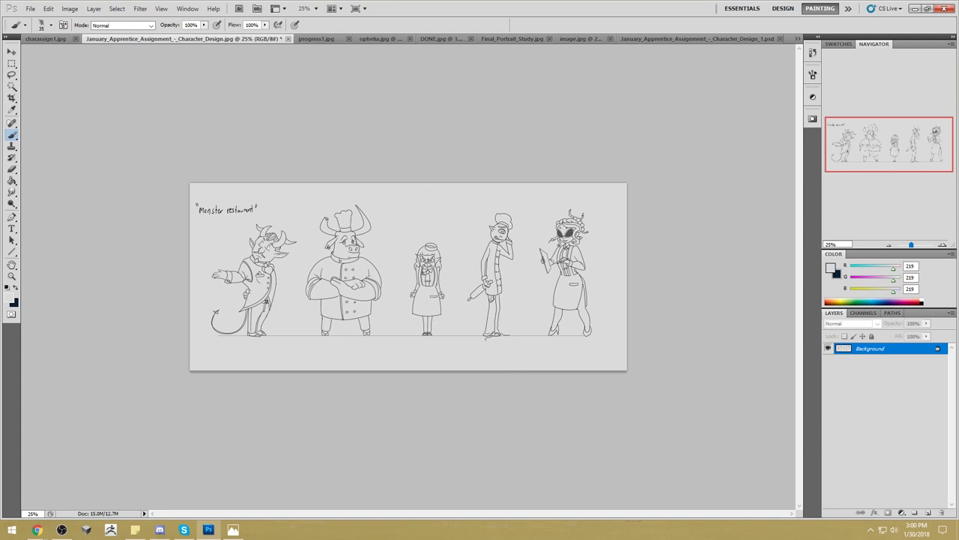
# Undo an accidental paste, check the layered reference lineup file, and return to the Monster restaurant sketch.
pyautogui.hotkey('ctrl', 'v')
pyautogui.hotkey('ctrl', 'z')
pyautogui.click(711, 39)
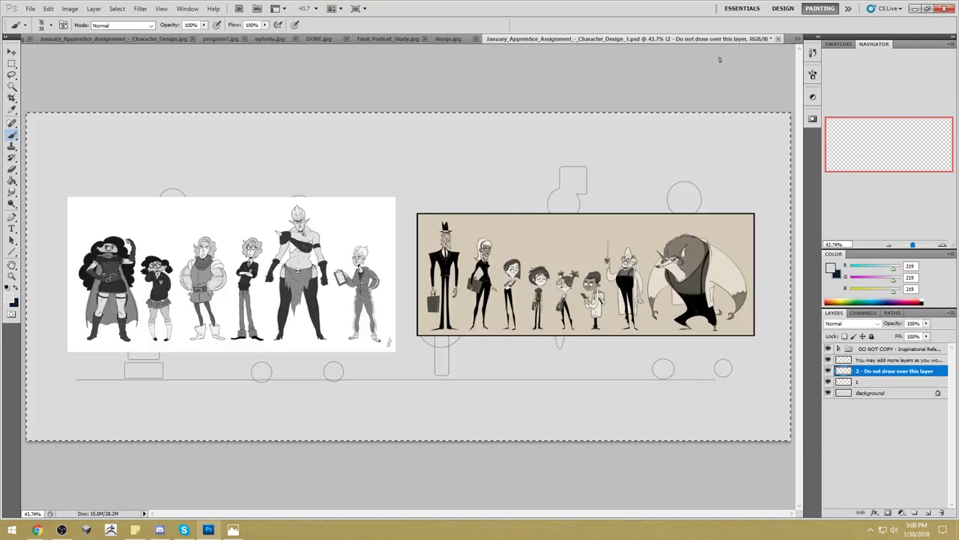
pyautogui.click(135, 40)
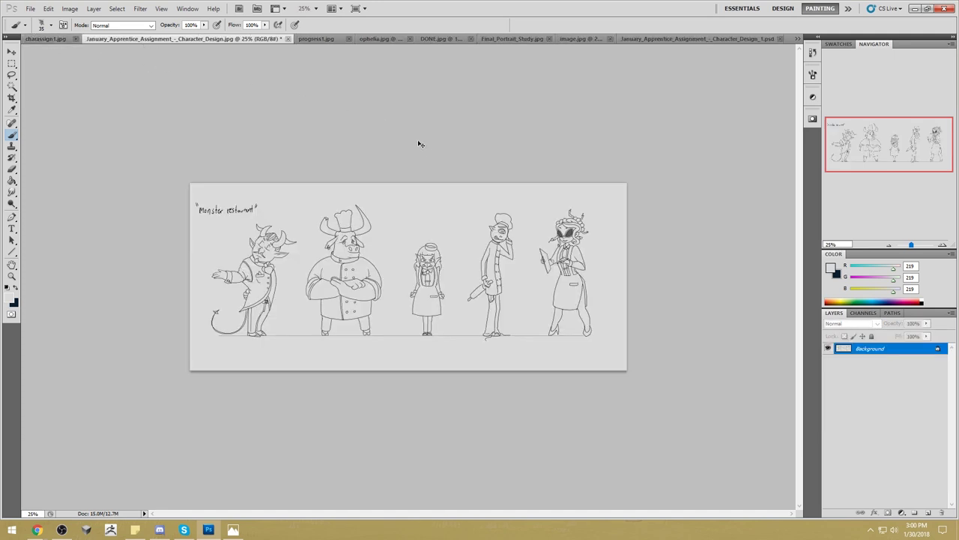
# Paste the guide shapes as a new layer and zoom the lineup to fill the window.
pyautogui.press('v')
pyautogui.hotkey('ctrl', 'v')
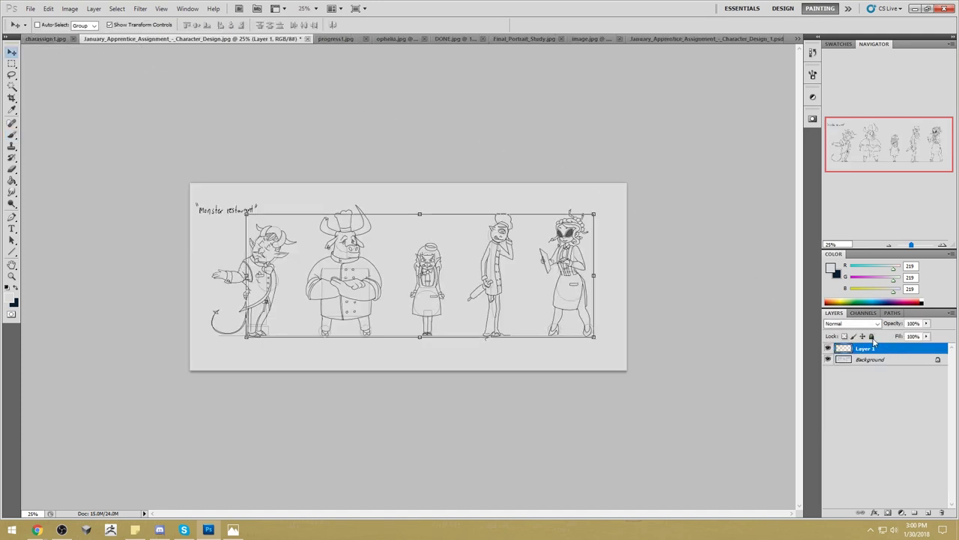
pyautogui.press('z')
pyautogui.hotkey('ctrl', '0')
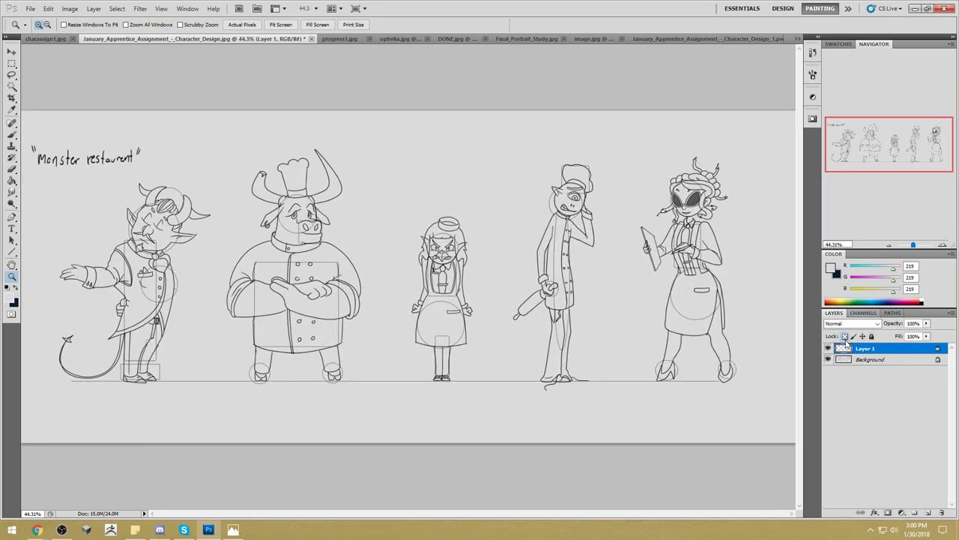
# Set the brush to pure cyan and enlarge its size.
pyautogui.press('b')
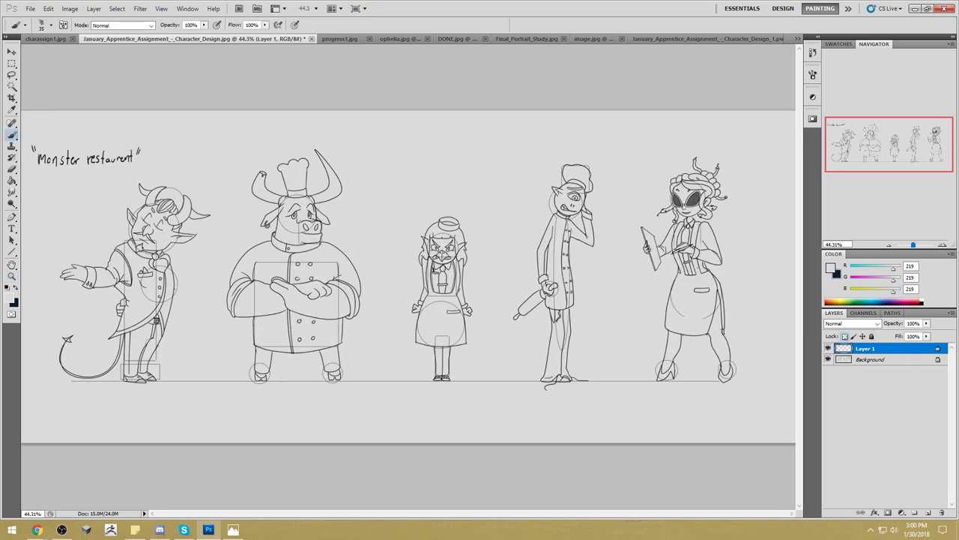
pyautogui.click(831, 270)
pyautogui.click(767, 287)
pyautogui.click(753, 230)
pyautogui.press('Return')
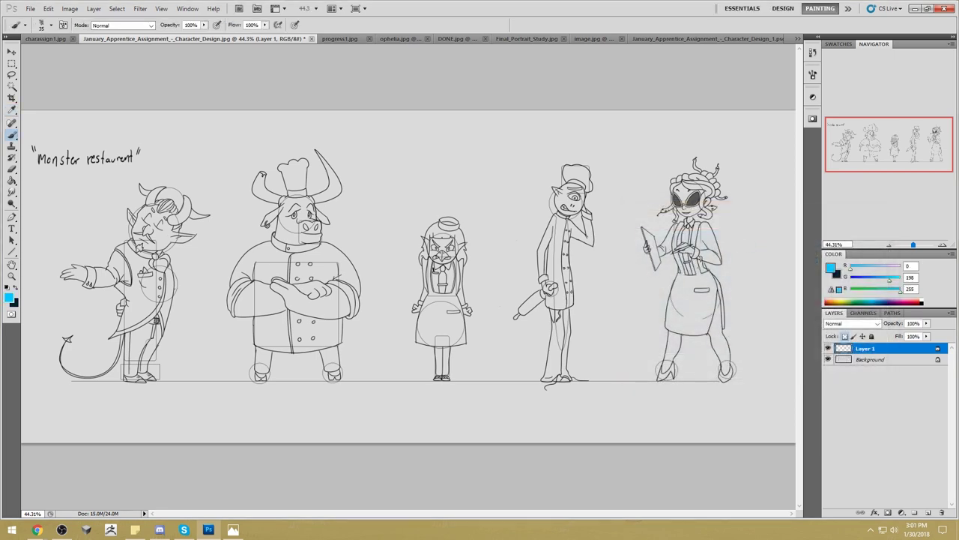
pyautogui.press(']')
pyautogui.press(']')
pyautogui.press(']')
pyautogui.press(']')
pyautogui.press(']')
pyautogui.press(']')
pyautogui.press(']')
pyautogui.press(']')
pyautogui.press(']')
pyautogui.press(']')
pyautogui.press(']')
pyautogui.press(']')
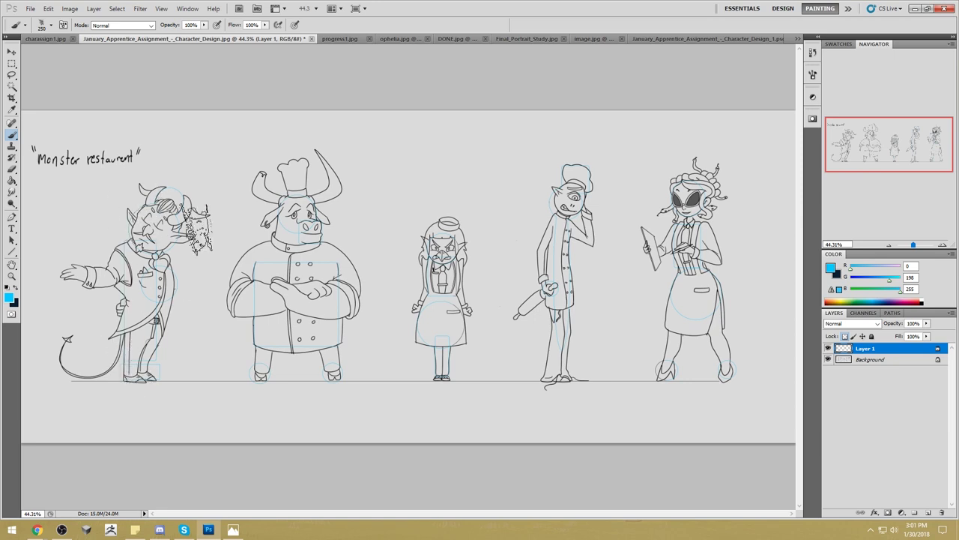
# Duplicate Layer 1 and merge the copy down to strengthen the guides.
pyautogui.press('m')
pyautogui.rightClick(504, 236)
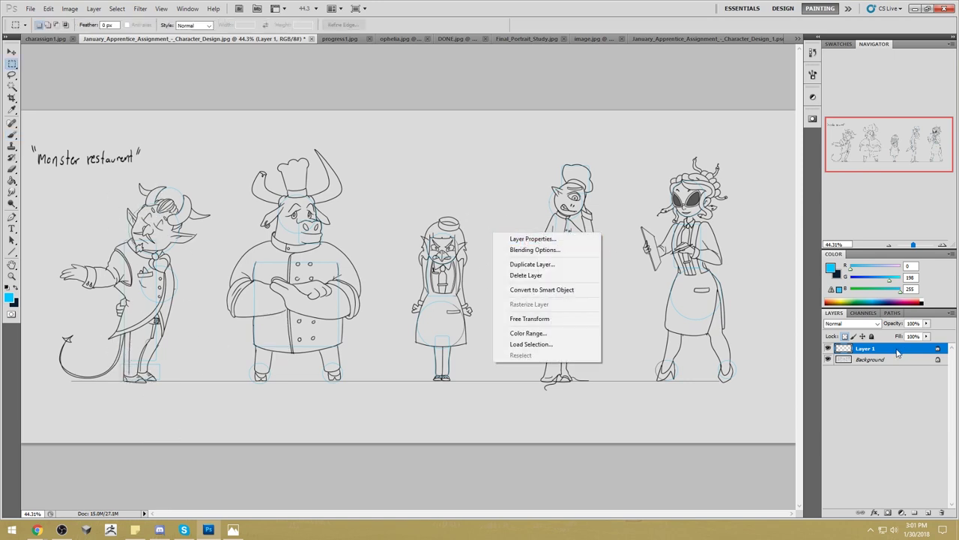
pyautogui.rightClick(898, 350)
pyautogui.click(905, 153)
pyautogui.click(573, 164)
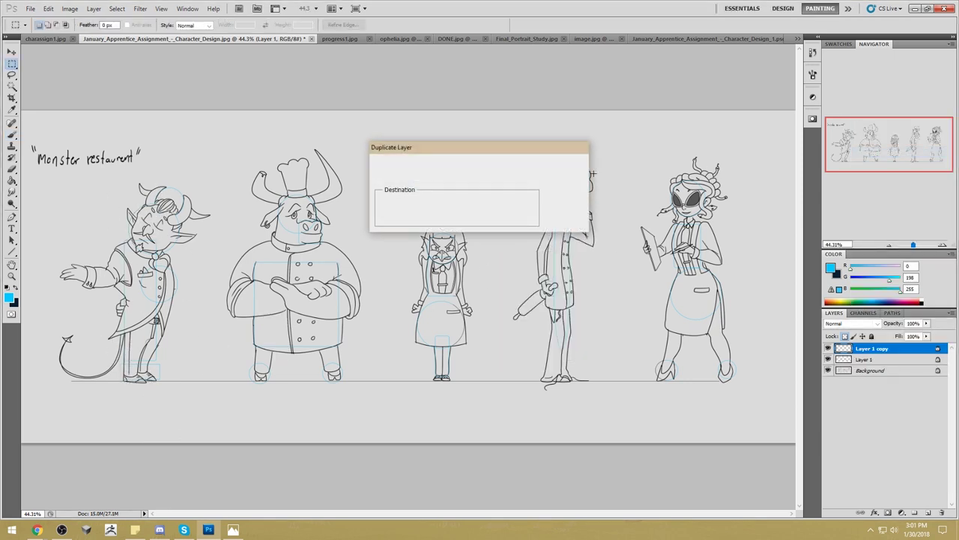
pyautogui.rightClick(870, 348)
pyautogui.click(880, 321)
# Repeat the duplicate-and-merge on Layer 1 twice more.
pyautogui.rightClick(867, 348)
pyautogui.click(900, 152)
pyautogui.click(563, 164)
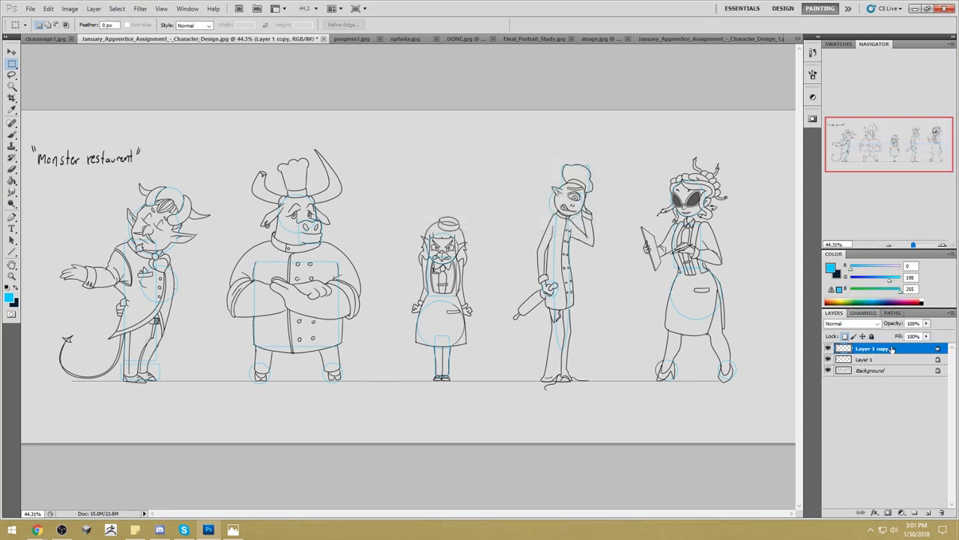
pyautogui.rightClick(885, 349)
pyautogui.click(884, 318)
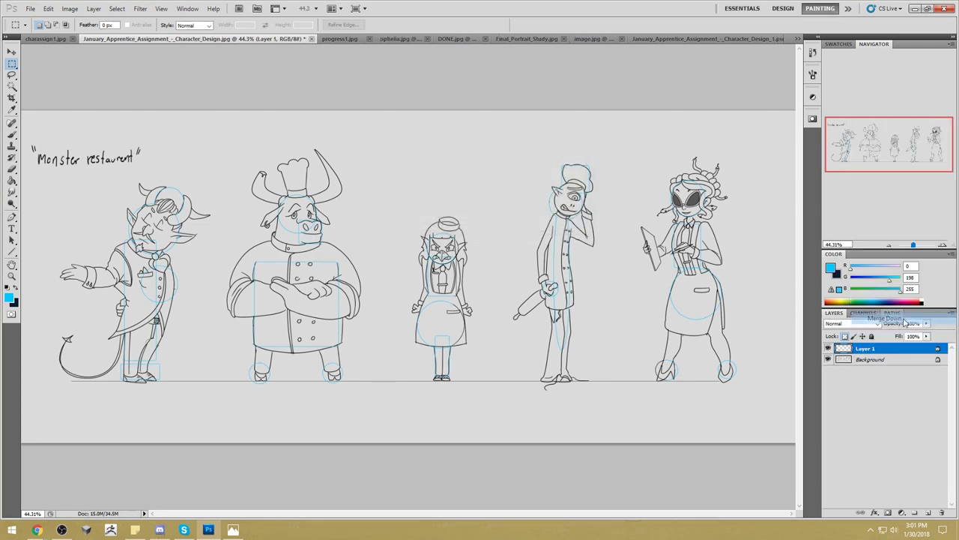
pyautogui.rightClick(870, 349)
pyautogui.click(903, 149)
pyautogui.click(563, 164)
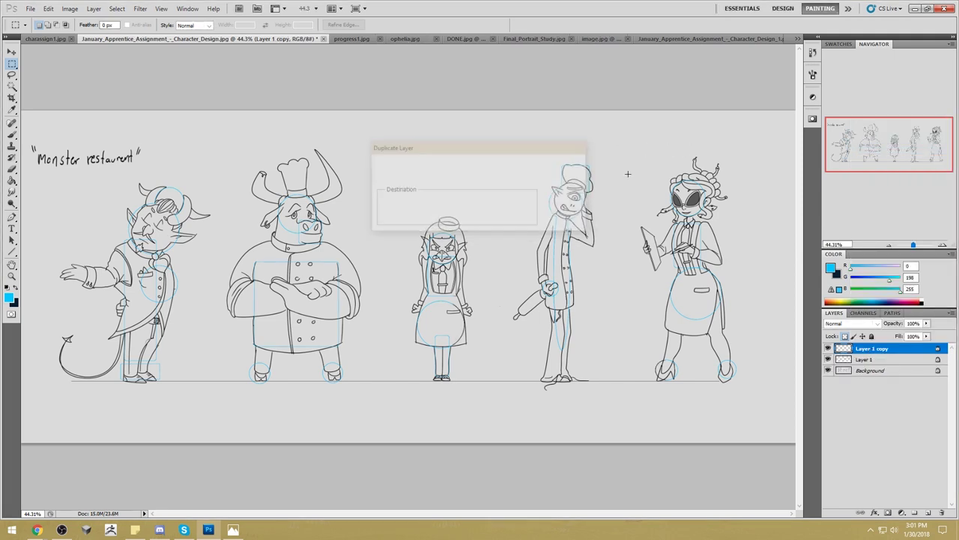
pyautogui.rightClick(885, 349)
pyautogui.click(884, 319)
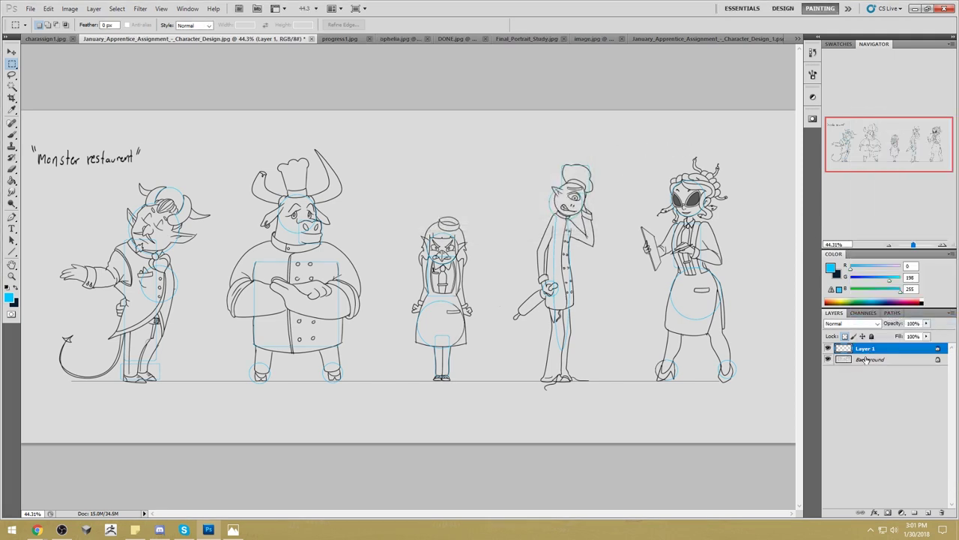
# Shift the guide layer's hue to about -22 with Hue/Saturation for a stronger cyan.
pyautogui.hotkey('ctrl', 'u')
pyautogui.moveTo(709, 335); pyautogui.dragTo(699, 339)
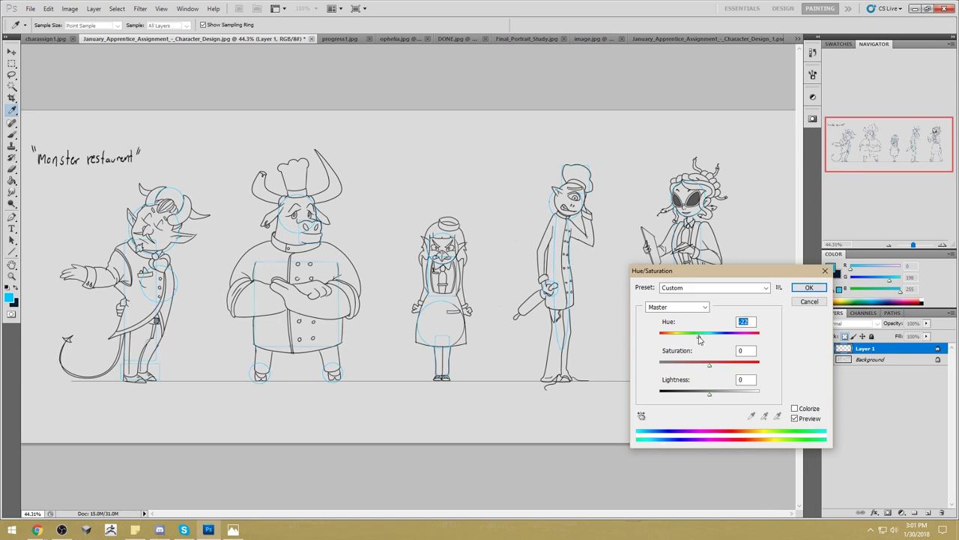
pyautogui.click(809, 287)
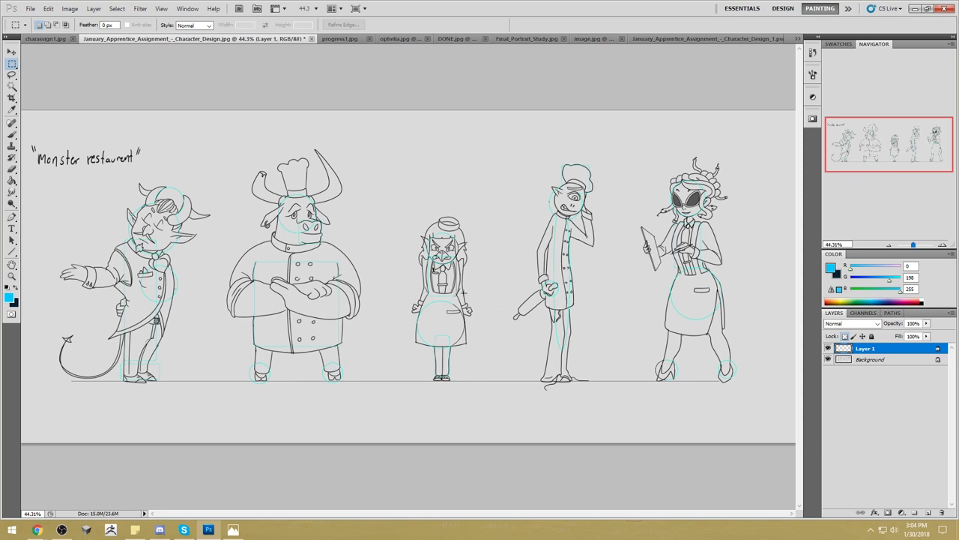
# Add an empty Layer 2 above Layer 1, testing and undoing a few blue brush strokes.
pyautogui.press('b')
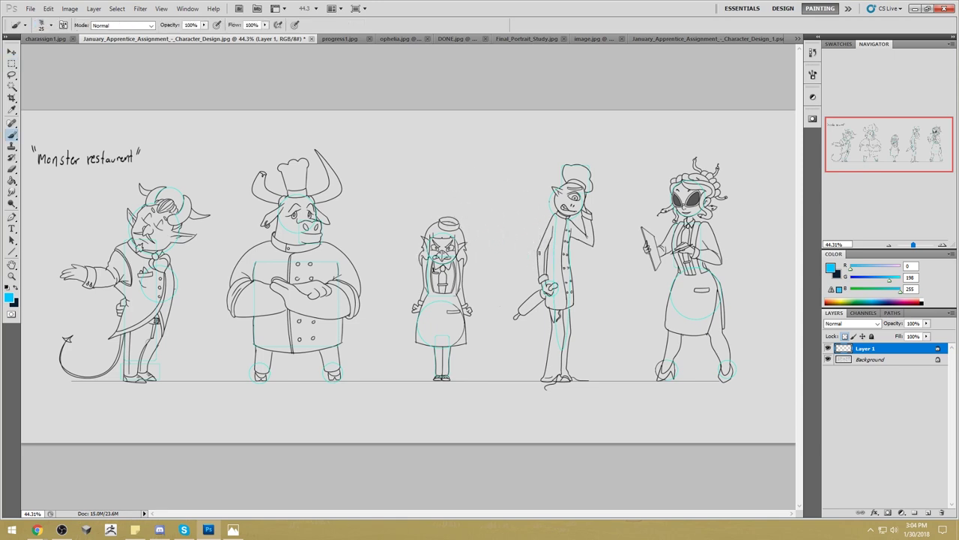
pyautogui.click(928, 512)
pyautogui.moveTo(446, 182); pyautogui.dragTo(512, 178)
pyautogui.moveTo(471, 151)
pyautogui.mouseDown()
pyautogui.moveTo(466, 161)
pyautogui.moveTo(526, 146)
pyautogui.mouseUp()
pyautogui.hotkey('ctrl', 'alt', 'z')
pyautogui.hotkey('ctrl', 'alt', 'z')
pyautogui.hotkey('ctrl', 'alt', 'z')
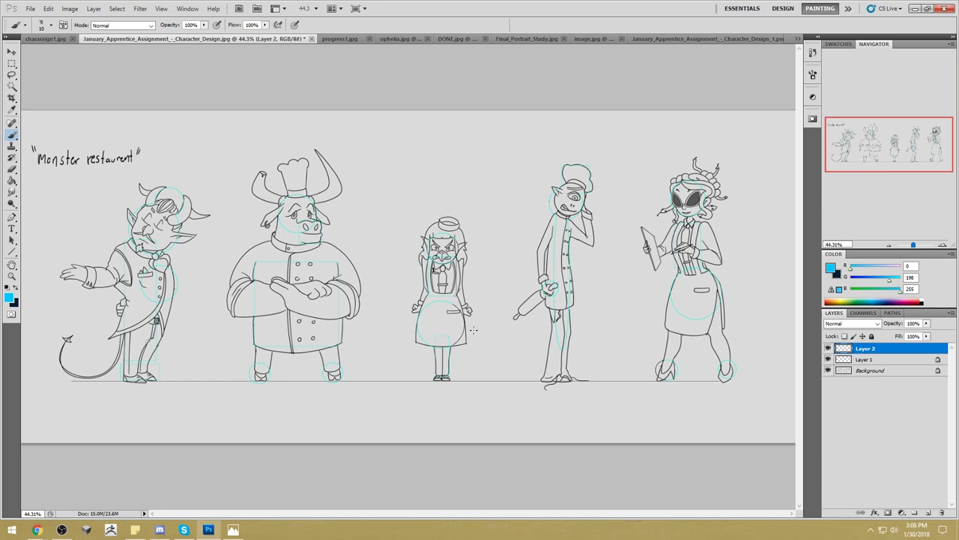
pyautogui.moveTo(476, 219)
pyautogui.mouseDown()
pyautogui.moveTo(423, 300)
pyautogui.moveTo(475, 214)
pyautogui.mouseUp()
pyautogui.hotkey('ctrl', 'z')
pyautogui.moveTo(447, 224); pyautogui.dragTo(460, 215)
pyautogui.hotkey('ctrl', 'alt', 'z')
pyautogui.moveTo(316, 284); pyautogui.dragTo(321, 291)
pyautogui.click(736, 39)
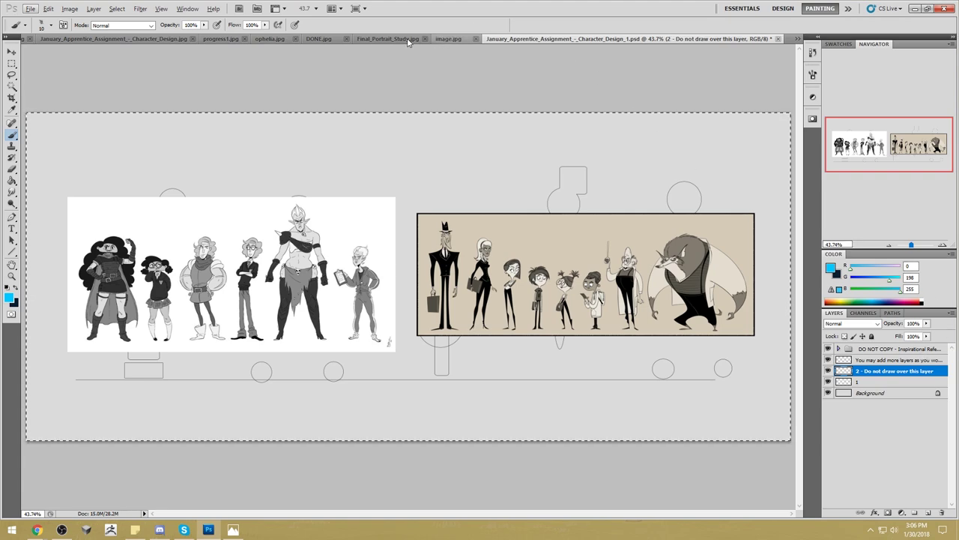
pyautogui.click(450, 38)
pyautogui.click(454, 39)
pyautogui.click(427, 39)
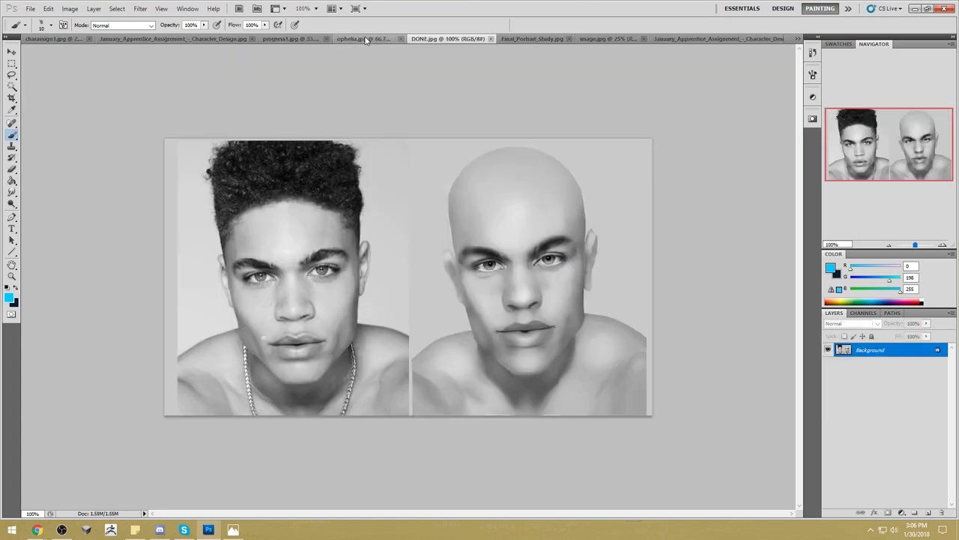
pyautogui.click(367, 38)
pyautogui.click(289, 39)
pyautogui.click(108, 38)
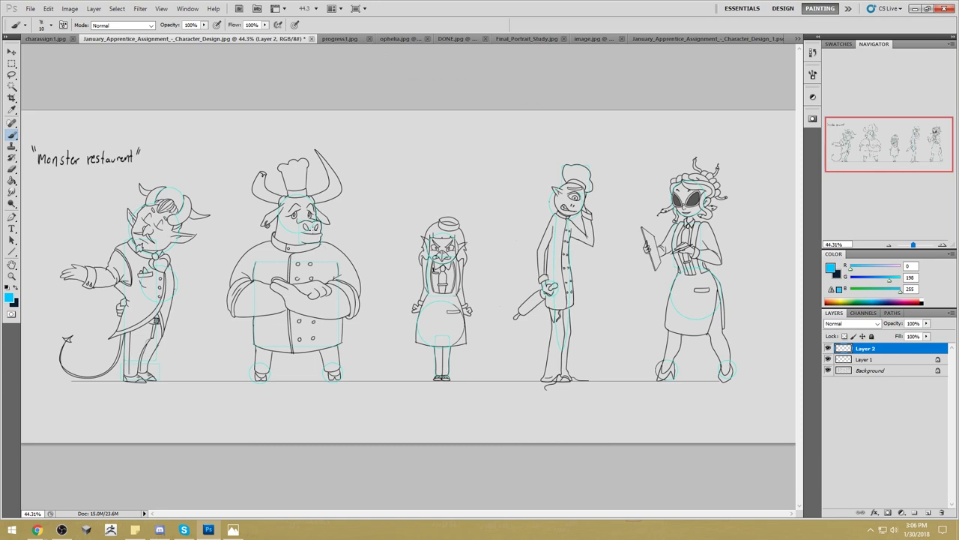
pyautogui.moveTo(278, 223)
pyautogui.mouseDown()
pyautogui.moveTo(270, 245)
pyautogui.moveTo(310, 248)
pyautogui.moveTo(311, 229)
pyautogui.moveTo(318, 238)
pyautogui.moveTo(297, 242)
pyautogui.moveTo(316, 248)
pyautogui.mouseUp()
# Block in blue jaw, coat and bowl strokes on the bull, then undo them all.
pyautogui.moveTo(254, 248)
pyautogui.mouseDown()
pyautogui.moveTo(233, 301)
pyautogui.moveTo(285, 307)
pyautogui.mouseUp()
pyautogui.moveTo(322, 255)
pyautogui.mouseDown()
pyautogui.moveTo(352, 285)
pyautogui.moveTo(324, 306)
pyautogui.mouseUp()
pyautogui.moveTo(259, 245)
pyautogui.mouseDown()
pyautogui.moveTo(246, 310)
pyautogui.moveTo(281, 349)
pyautogui.moveTo(328, 334)
pyautogui.moveTo(322, 245)
pyautogui.mouseUp()
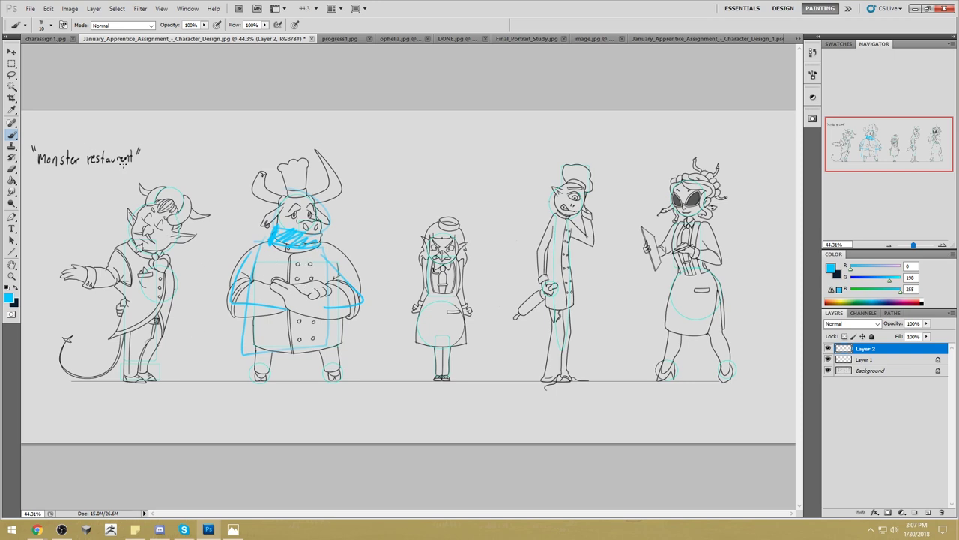
pyautogui.hotkey('ctrl', 'alt', 'z')
pyautogui.hotkey('ctrl', 'alt', 'z')
pyautogui.hotkey('ctrl', 'alt', 'z')
pyautogui.hotkey('ctrl', 'alt', 'z')
pyautogui.hotkey('ctrl', 'alt', 'z')
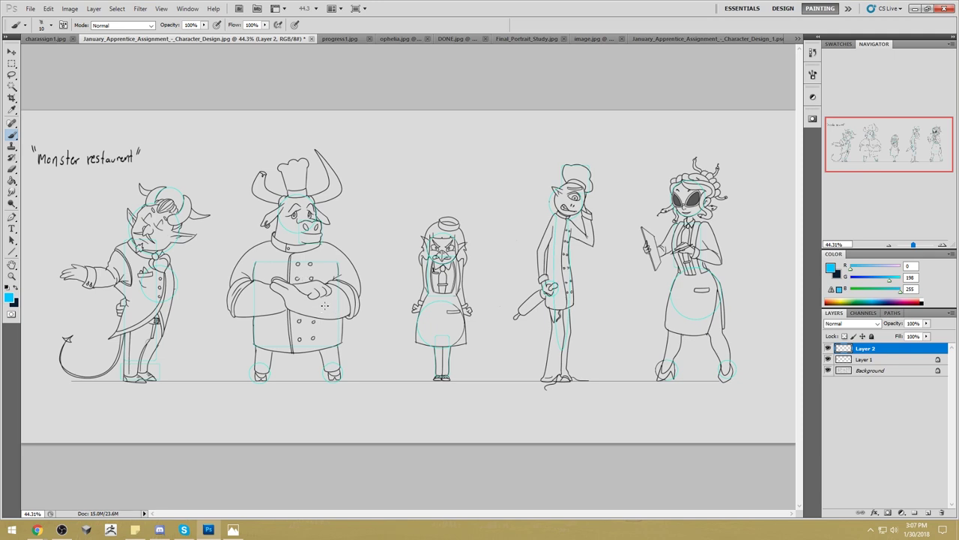
pyautogui.moveTo(288, 279); pyautogui.dragTo(317, 303)
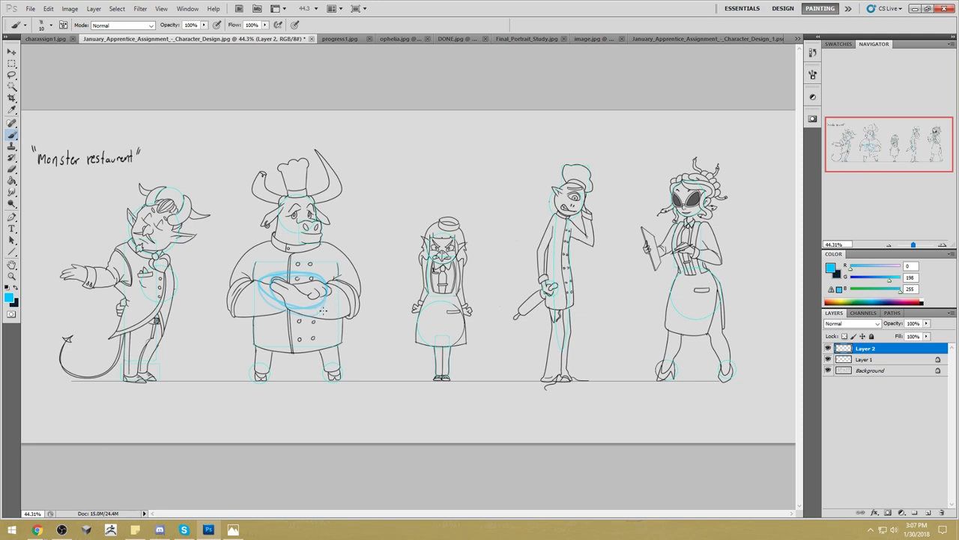
pyautogui.hotkey('ctrl', 'alt', 'z')
pyautogui.hotkey('ctrl', 'alt', 'z')
pyautogui.hotkey('ctrl', 'alt', 'z')
pyautogui.hotkey('ctrl', 'alt', 'z')
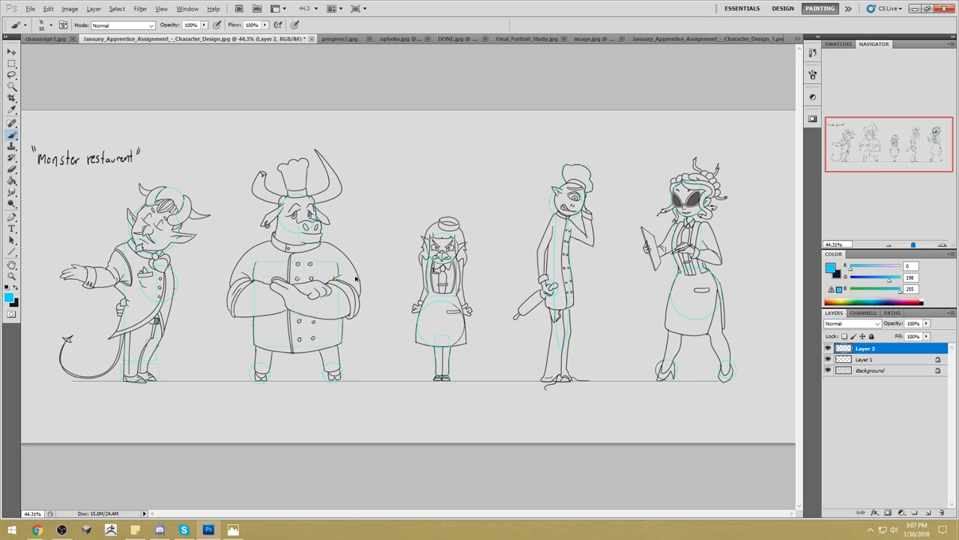
# Sample the light grey background and paint over the stray marks on the bull's snout.
pyautogui.keyDown('alt'); pyautogui.click(305, 198); pyautogui.keyUp('alt')
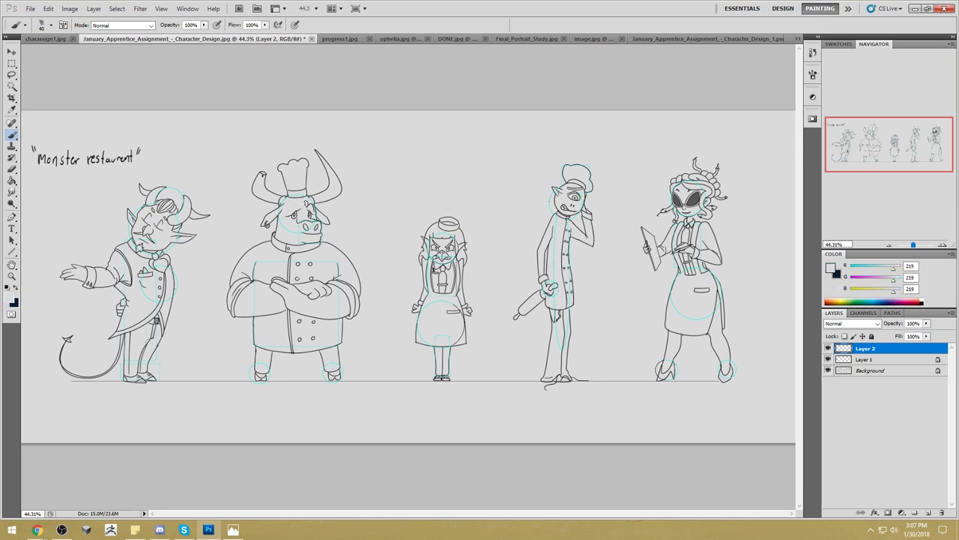
pyautogui.moveTo(307, 205); pyautogui.dragTo(313, 213)
pyautogui.rightClick(310, 172)
# Pick a new brush preset, set the painting colour to black, and zoom into the bull's head.
pyautogui.click(354, 347)
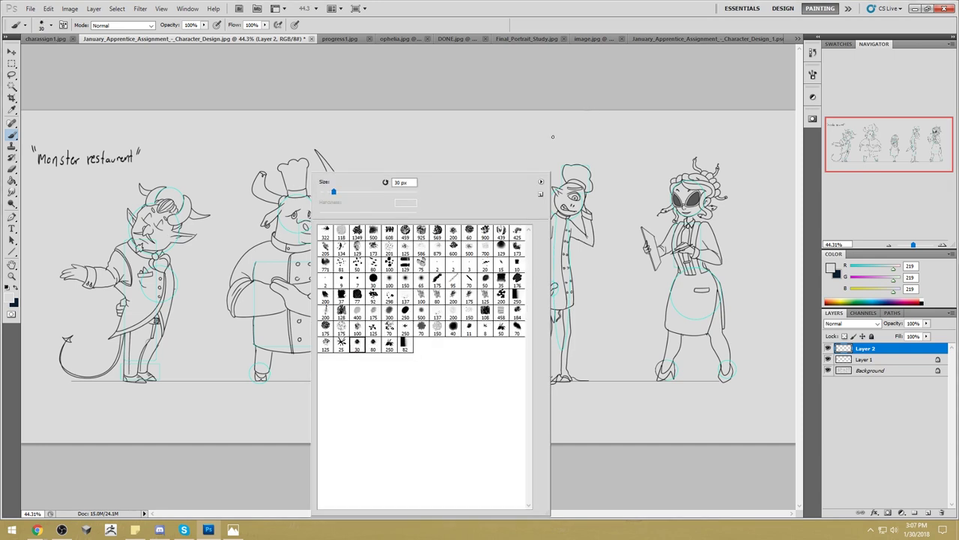
pyautogui.click(624, 95)
pyautogui.click(832, 268)
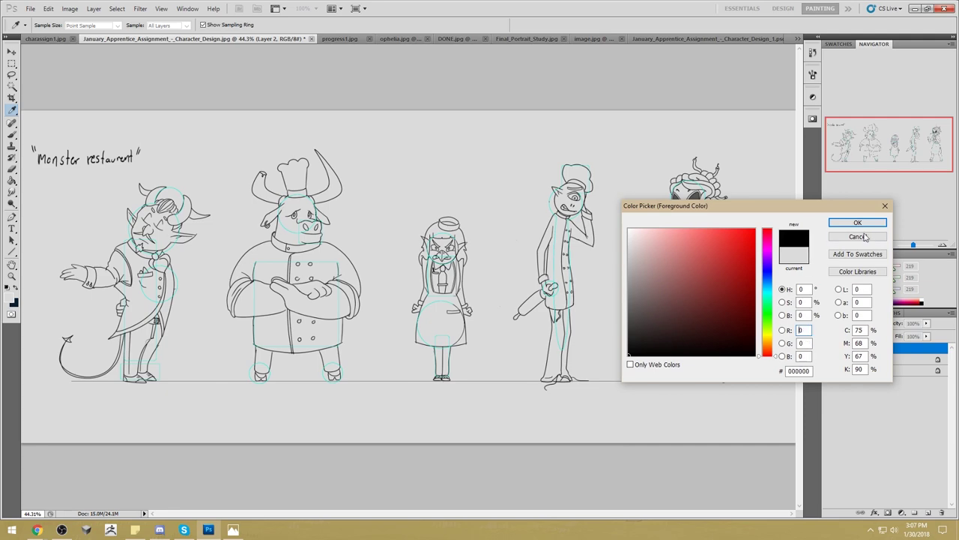
pyautogui.moveTo(815, 164); pyautogui.dragTo(815, 210)
pyautogui.press('Return')
pyautogui.press('z')
pyautogui.moveTo(210, 147); pyautogui.dragTo(360, 264)
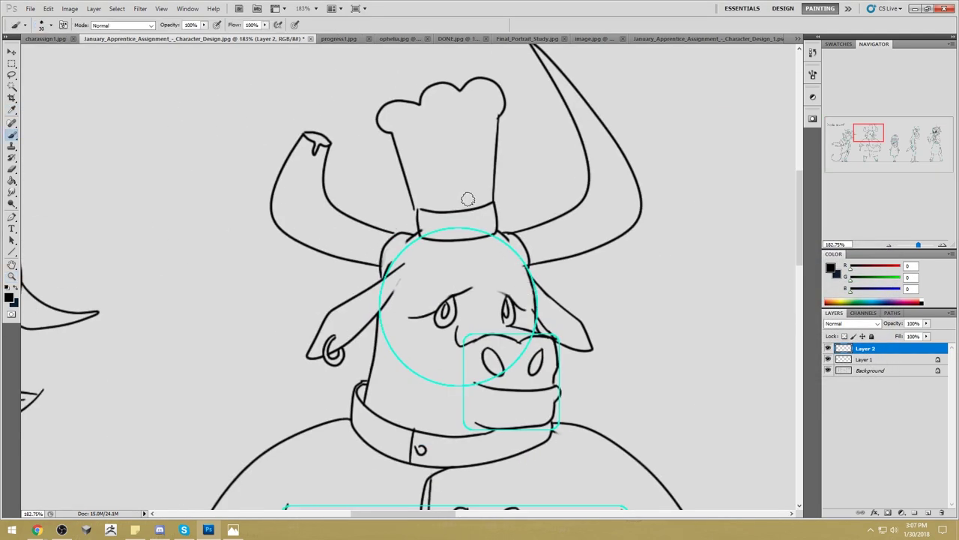
# Cover the left eyebrow's tail in grey, trying and undoing a dark stroke above the right eye.
pyautogui.press('e')
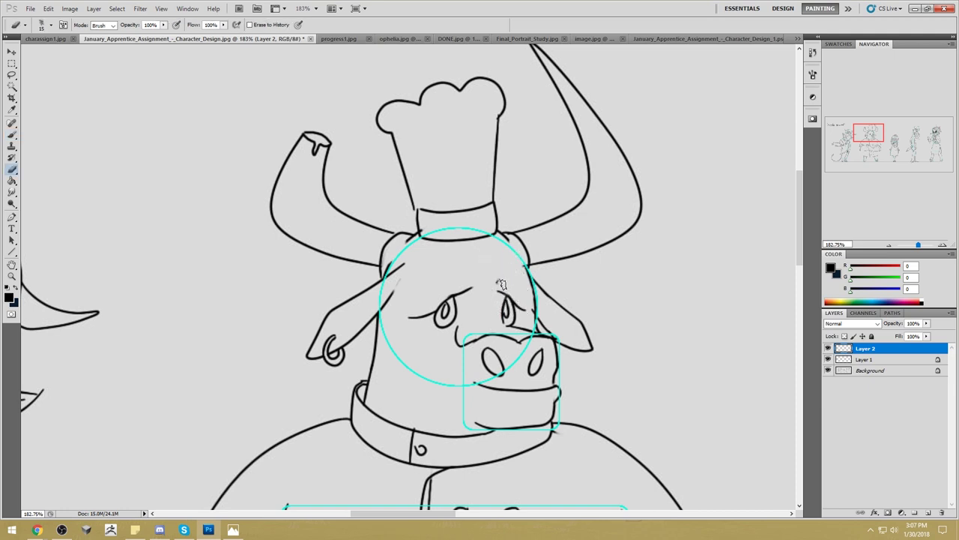
pyautogui.press('b')
pyautogui.press('x')
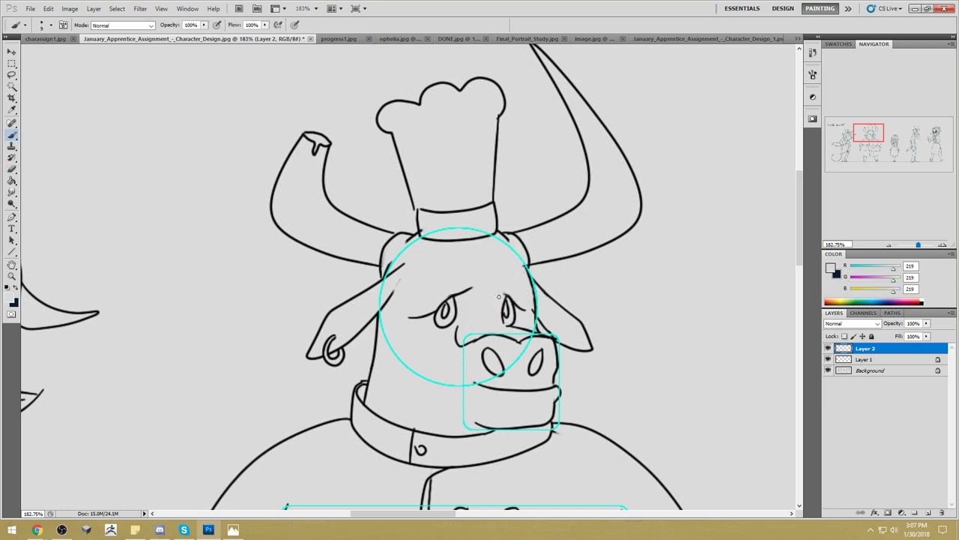
pyautogui.moveTo(472, 287); pyautogui.dragTo(461, 300)
pyautogui.keyDown('alt'); pyautogui.click(513, 299); pyautogui.keyUp('alt')
pyautogui.moveTo(495, 303); pyautogui.dragTo(522, 282)
pyautogui.hotkey('ctrl', 'alt', 'z')
# Lighten the bull's mouth line with grey and repaint it in black after several attempts.
pyautogui.keyDown('alt'); pyautogui.click(516, 387); pyautogui.keyUp('alt')
pyautogui.moveTo(517, 387)
pyautogui.mouseDown()
pyautogui.moveTo(471, 384)
pyautogui.moveTo(536, 390)
pyautogui.moveTo(459, 392)
pyautogui.mouseUp()
pyautogui.keyDown('alt'); pyautogui.click(537, 388); pyautogui.keyUp('alt')
pyautogui.keyDown('alt'); pyautogui.click(535, 387); pyautogui.keyUp('alt')
pyautogui.hotkey('ctrl', 'alt', 'z')
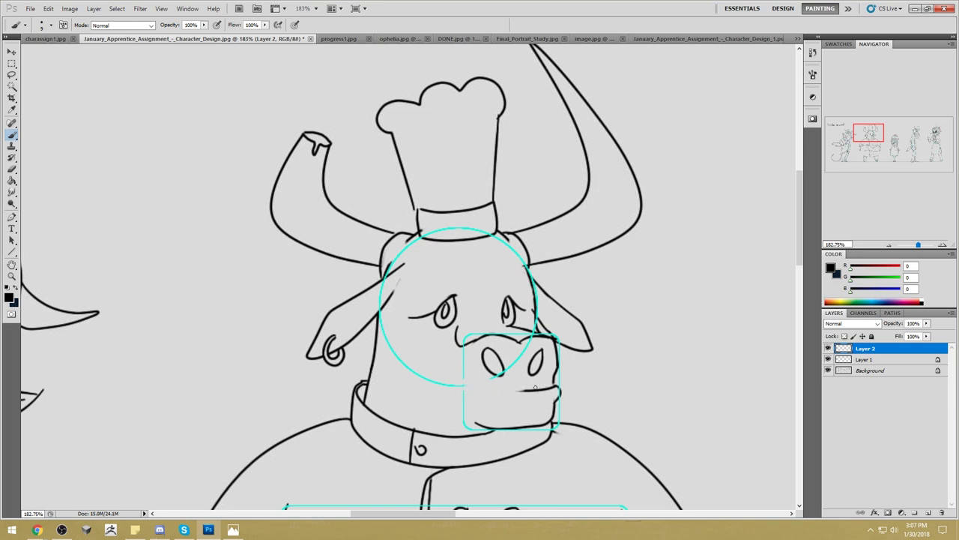
pyautogui.moveTo(529, 389); pyautogui.dragTo(451, 398)
pyautogui.hotkey('ctrl', 'alt', 'z')
pyautogui.moveTo(530, 390)
pyautogui.mouseDown()
pyautogui.moveTo(473, 398)
pyautogui.moveTo(464, 421)
pyautogui.moveTo(507, 395)
pyautogui.moveTo(468, 402)
pyautogui.moveTo(449, 424)
pyautogui.mouseUp()
# Redraw angry angled eyebrows above the bull's eyes.
pyautogui.moveTo(501, 302)
pyautogui.mouseDown()
pyautogui.moveTo(516, 277)
pyautogui.moveTo(499, 271)
pyautogui.moveTo(523, 274)
pyautogui.mouseUp()
pyautogui.hotkey('ctrl', 'alt', 'z')
pyautogui.hotkey('ctrl', 'alt', 'z')
pyautogui.moveTo(471, 301)
pyautogui.mouseDown()
pyautogui.moveTo(449, 278)
pyautogui.moveTo(432, 291)
pyautogui.moveTo(467, 300)
pyautogui.moveTo(448, 277)
pyautogui.moveTo(441, 281)
pyautogui.moveTo(481, 302)
pyautogui.mouseUp()
pyautogui.moveTo(514, 382)
pyautogui.mouseDown()
pyautogui.moveTo(530, 292)
pyautogui.moveTo(507, 290)
pyautogui.mouseUp()
pyautogui.keyDown('alt'); pyautogui.click(546, 291); pyautogui.keyUp('alt')
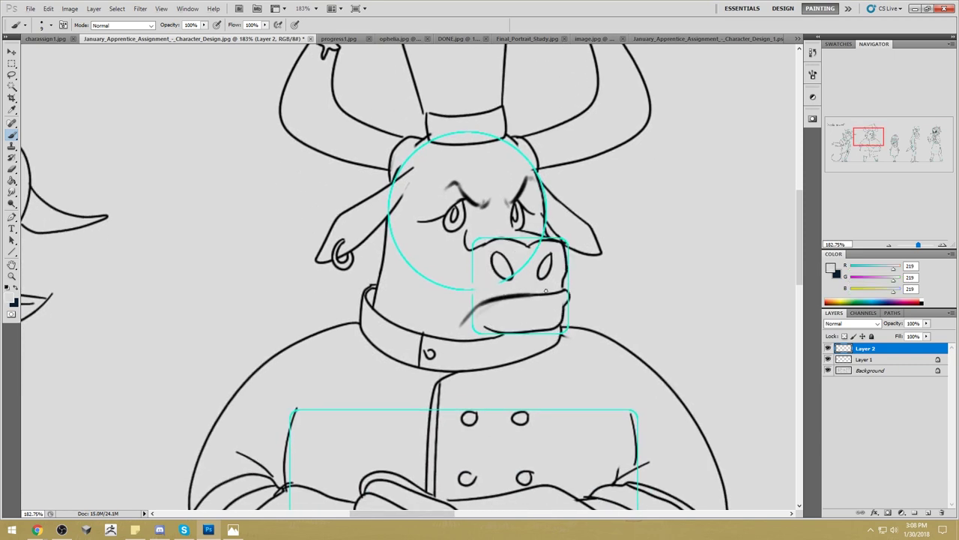
pyautogui.click(531, 283)
pyautogui.keyDown('alt'); pyautogui.click(523, 293); pyautogui.keyUp('alt')
# Sketch rough box shapes for a small snout study beside the bull's head.
pyautogui.moveTo(722, 173)
pyautogui.mouseDown()
pyautogui.moveTo(644, 182)
pyautogui.moveTo(714, 188)
pyautogui.moveTo(731, 207)
pyautogui.moveTo(649, 223)
pyautogui.mouseUp()
pyautogui.moveTo(727, 171)
pyautogui.mouseDown()
pyautogui.moveTo(732, 207)
pyautogui.moveTo(665, 219)
pyautogui.moveTo(772, 223)
pyautogui.moveTo(745, 250)
pyautogui.moveTo(673, 257)
pyautogui.mouseUp()
pyautogui.moveTo(671, 224); pyautogui.dragTo(684, 256)
pyautogui.moveTo(649, 206)
pyautogui.mouseDown()
pyautogui.moveTo(694, 171)
pyautogui.moveTo(727, 202)
pyautogui.moveTo(728, 182)
pyautogui.moveTo(719, 216)
pyautogui.mouseUp()
pyautogui.moveTo(643, 224)
pyautogui.mouseDown()
pyautogui.moveTo(784, 219)
pyautogui.moveTo(663, 260)
pyautogui.moveTo(678, 262)
pyautogui.mouseUp()
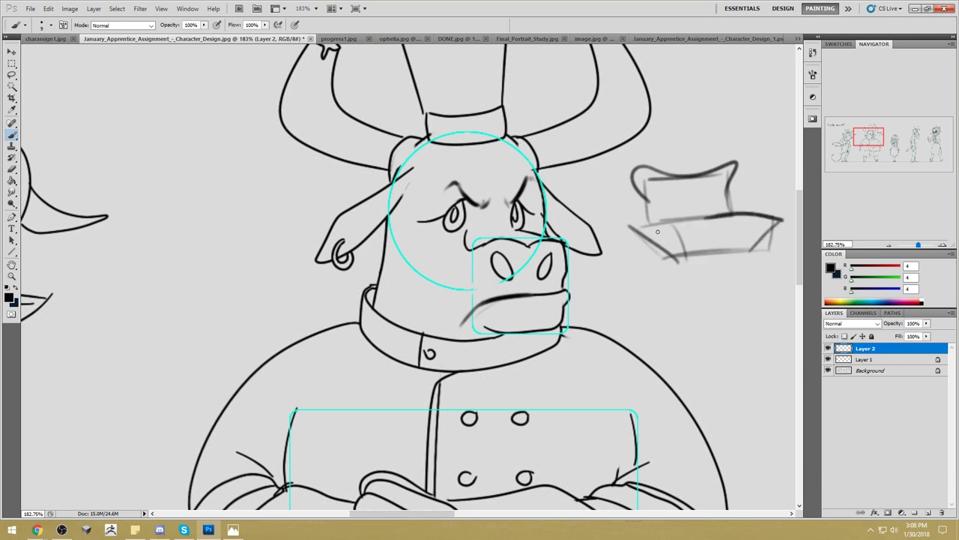
pyautogui.moveTo(658, 188); pyautogui.dragTo(707, 191)
# Add furrowed eyebrows and sketchy edge strokes to the snout study, then zoom out to the lineup.
pyautogui.moveTo(751, 98)
pyautogui.mouseDown()
pyautogui.moveTo(706, 137)
pyautogui.moveTo(612, 111)
pyautogui.mouseUp()
pyautogui.moveTo(707, 140); pyautogui.dragTo(729, 140)
pyautogui.hotkey('ctrl', 'z')
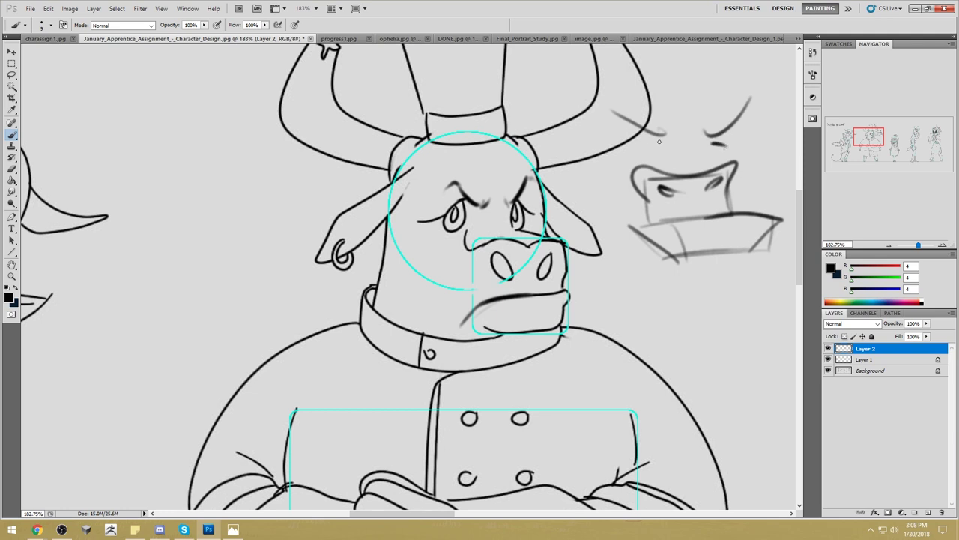
pyautogui.moveTo(643, 144)
pyautogui.mouseDown()
pyautogui.moveTo(694, 126)
pyautogui.moveTo(679, 114)
pyautogui.mouseUp()
pyautogui.moveTo(609, 251); pyautogui.dragTo(670, 221)
pyautogui.moveTo(659, 225); pyautogui.dragTo(706, 217)
pyautogui.moveTo(612, 241); pyautogui.dragTo(672, 223)
pyautogui.moveTo(637, 166); pyautogui.dragTo(612, 264)
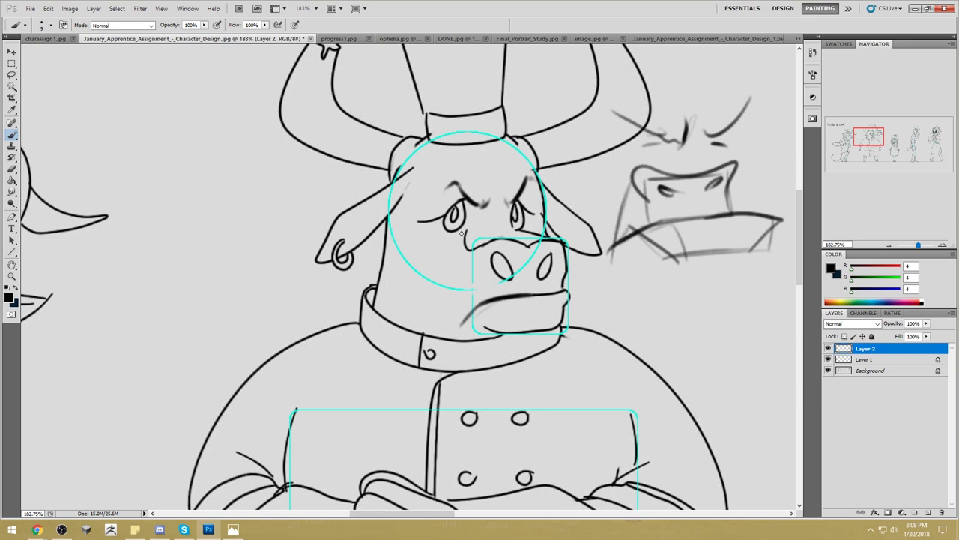
pyautogui.hotkey('ctrl', '0')
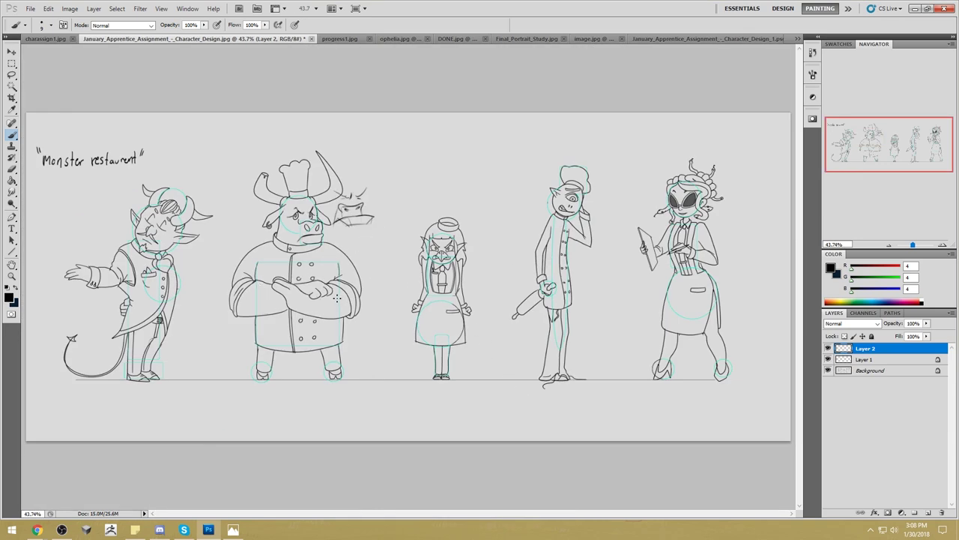
# Move Layer 2 beneath Layer 1 and merge it down into Background.
pyautogui.press('l')
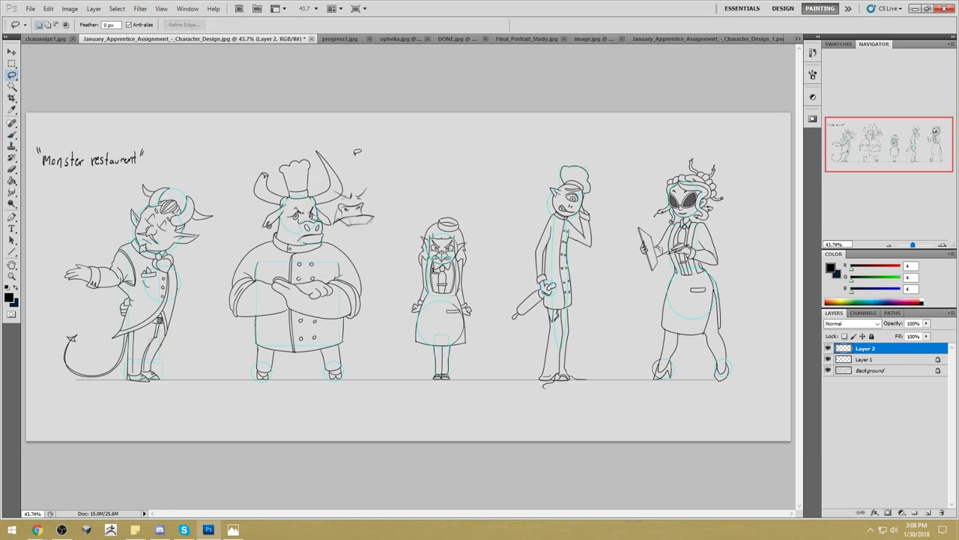
pyautogui.keyDown('shift'); pyautogui.click(885, 360); pyautogui.keyUp('shift')
pyautogui.moveTo(885, 360); pyautogui.dragTo(883, 364)
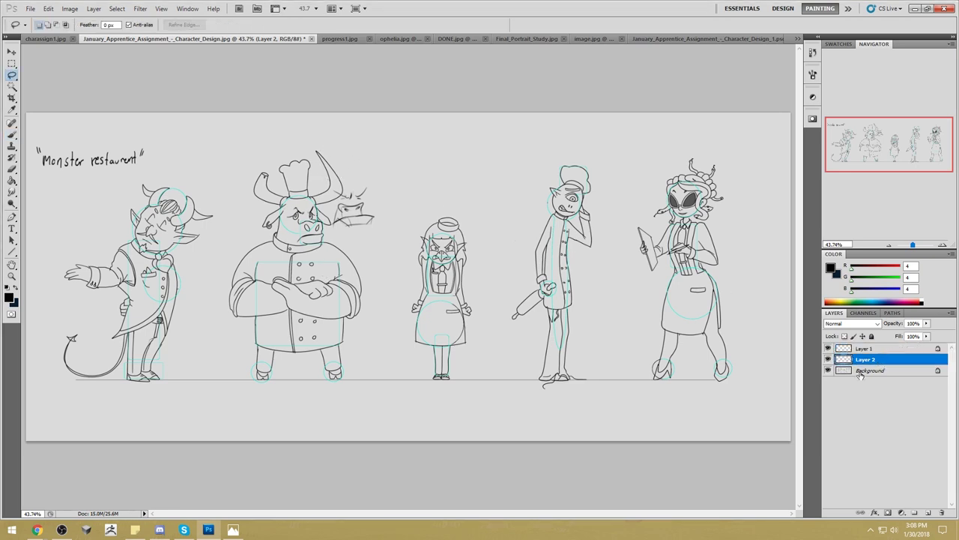
pyautogui.rightClick(851, 361)
pyautogui.click(873, 331)
# Lasso the bull's head, nudge it slightly downward, and deselect.
pyautogui.moveTo(351, 139)
pyautogui.mouseDown()
pyautogui.moveTo(287, 133)
pyautogui.moveTo(244, 227)
pyautogui.mouseUp()
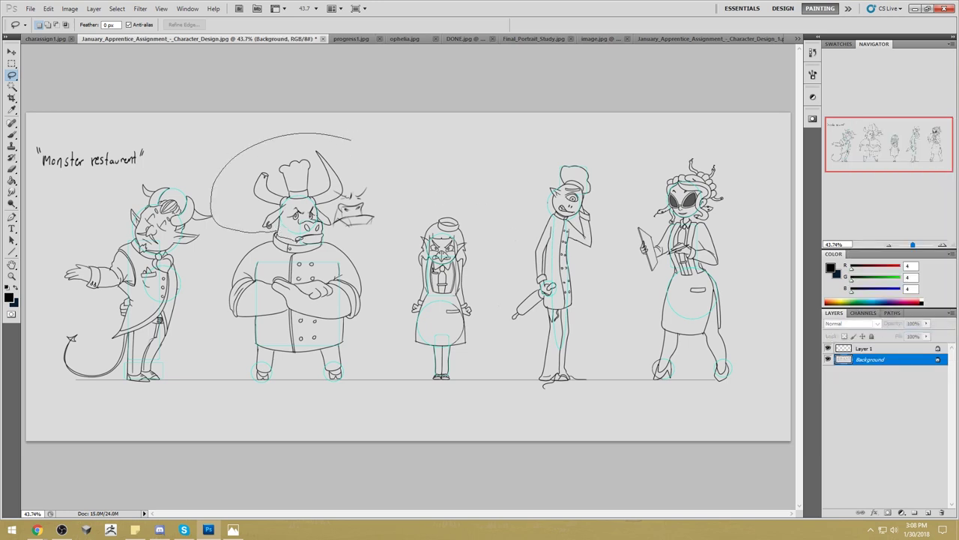
pyautogui.moveTo(323, 238)
pyautogui.mouseDown()
pyautogui.moveTo(395, 156)
pyautogui.moveTo(352, 137)
pyautogui.mouseUp()
pyautogui.press('v')
pyautogui.moveTo(334, 183); pyautogui.dragTo(315, 201)
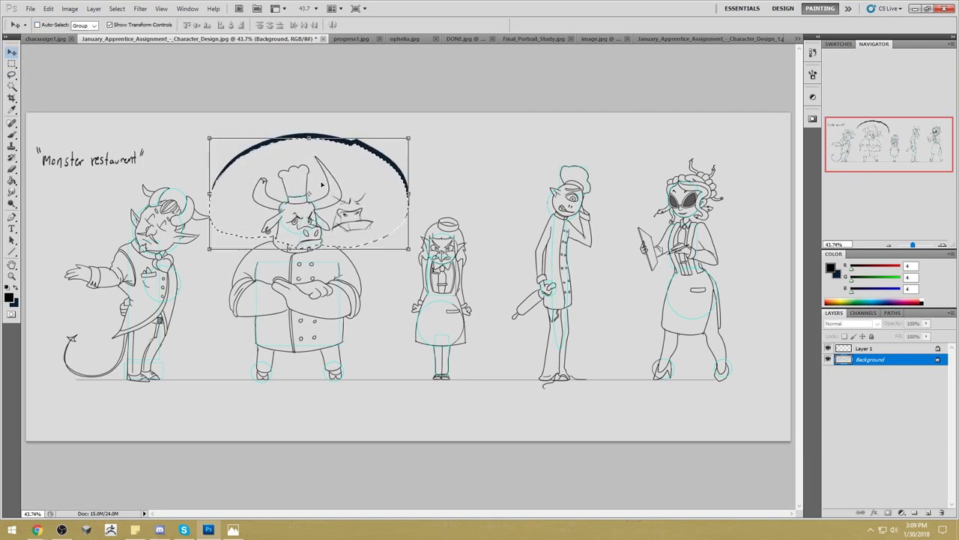
pyautogui.press('m')
pyautogui.rightClick(314, 201)
pyautogui.click(341, 210)
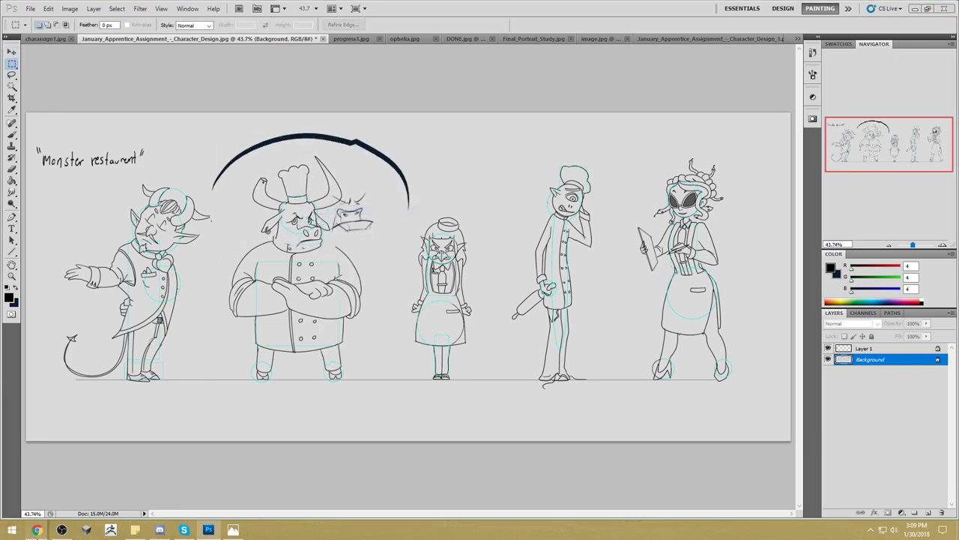
pyautogui.moveTo(35, 529)
pyautogui.click(314, 487)
# Search Google Images for 'bull farm' and enlarge the photo of bulls in a barn.
pyautogui.click(631, 55)
pyautogui.write('bull')
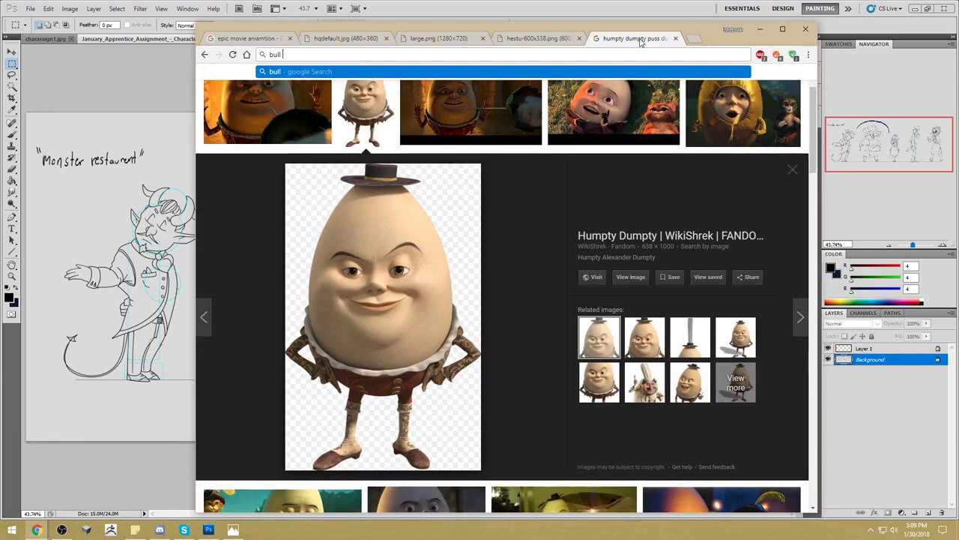
pyautogui.write(' farm')
pyautogui.press('Return')
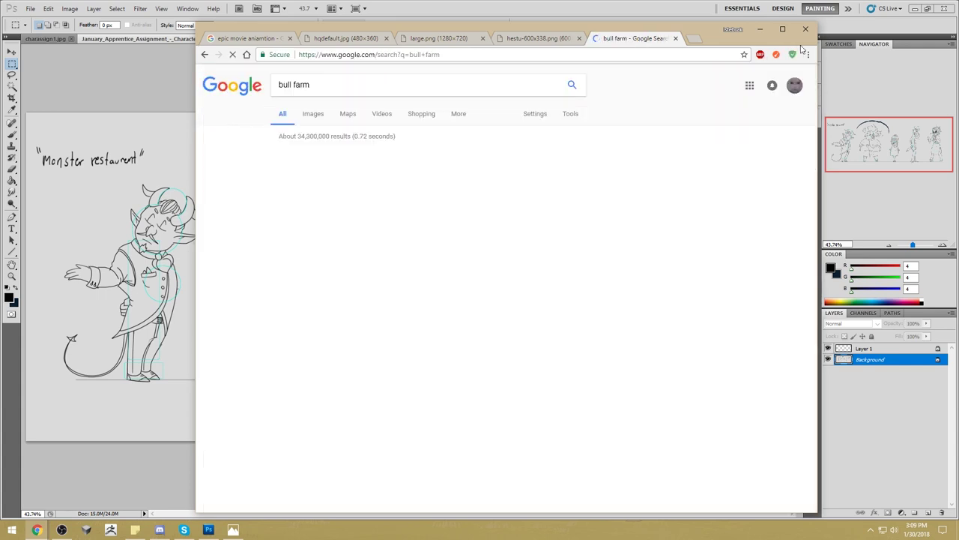
pyautogui.click(312, 116)
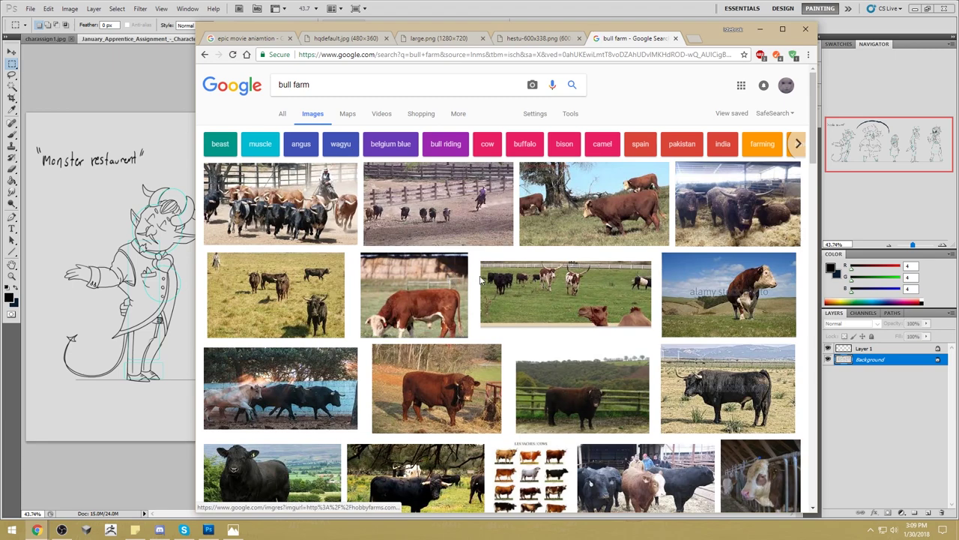
pyautogui.click(682, 223)
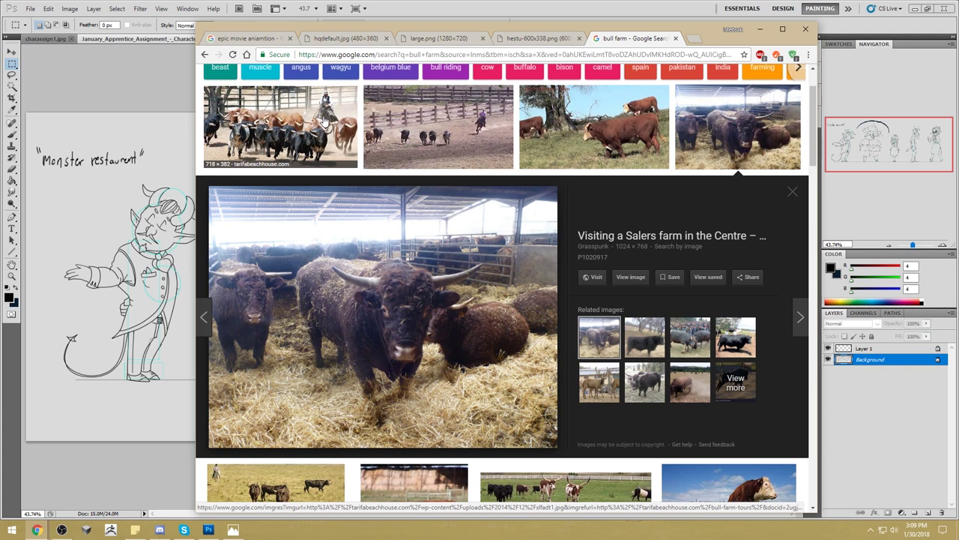
# In a new tab, search images for 'bull copy zootopia' and enlarge the Chief Bogo image.
pyautogui.click(696, 38)
pyautogui.write('bull copy zootopia')
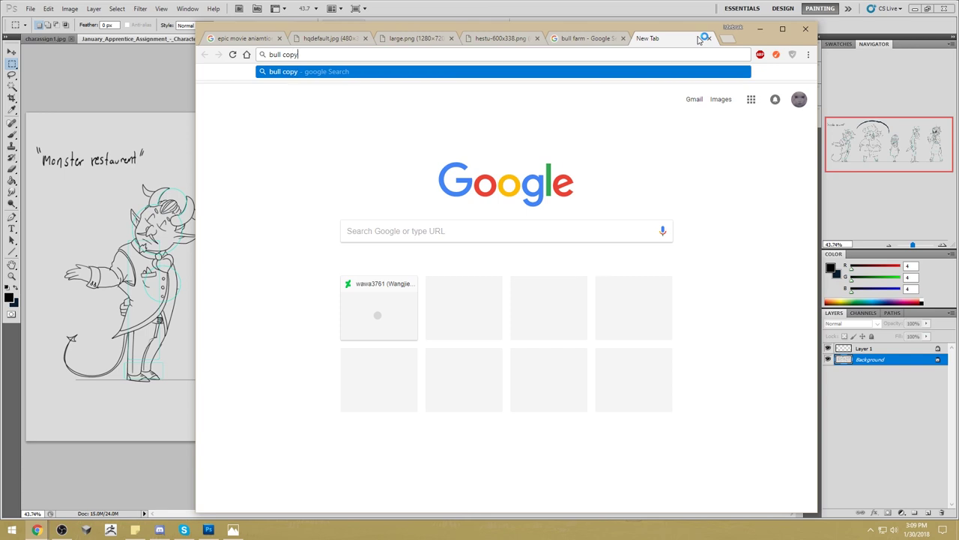
pyautogui.press('Return')
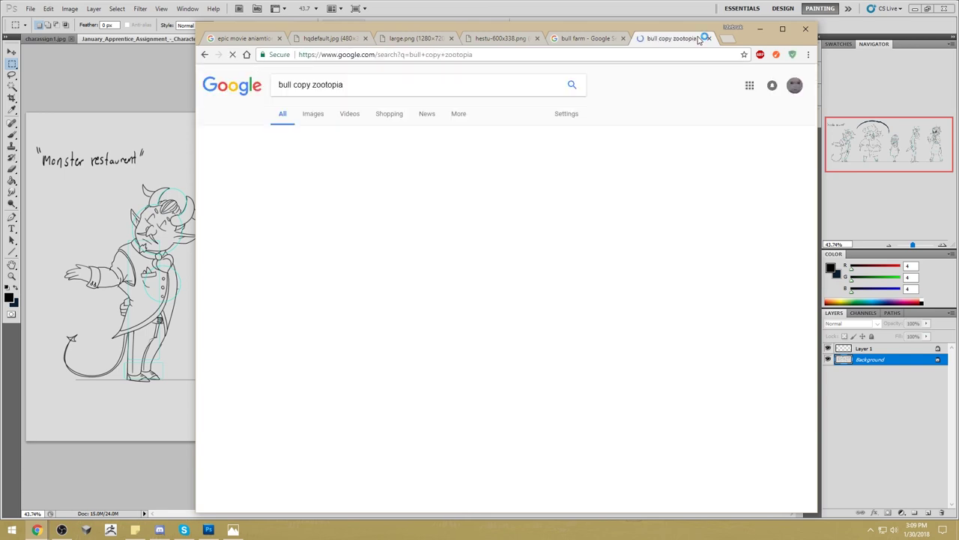
pyautogui.click(315, 115)
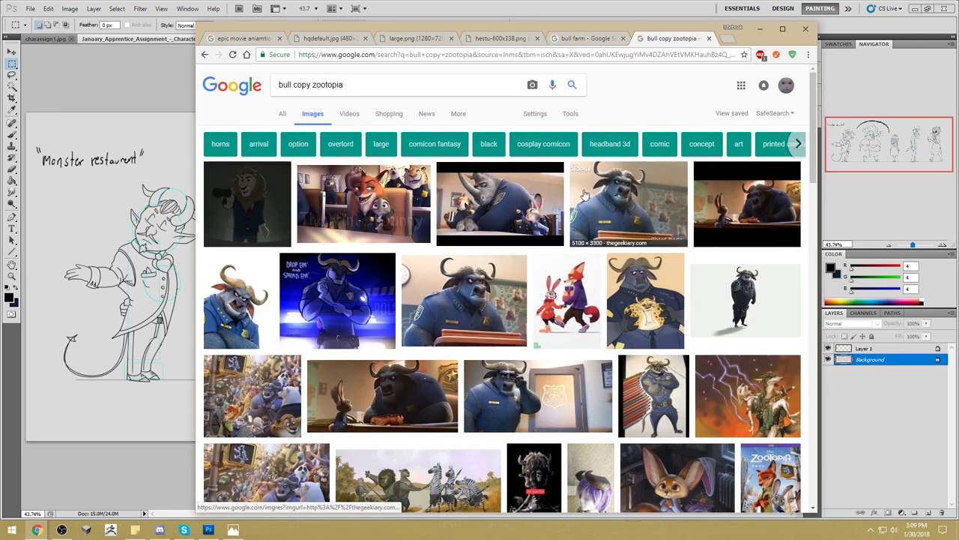
pyautogui.click(621, 199)
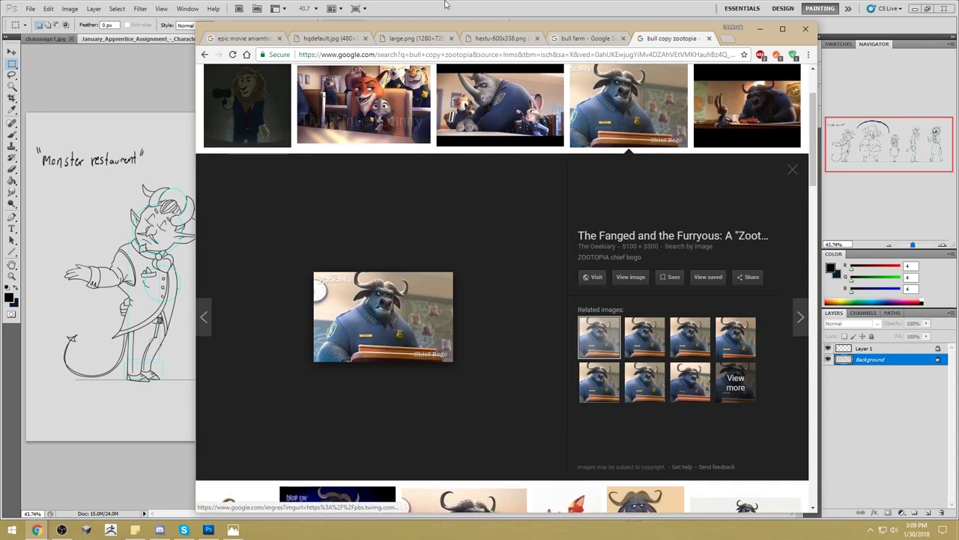
pyautogui.moveTo(445, 30); pyautogui.dragTo(634, 33)
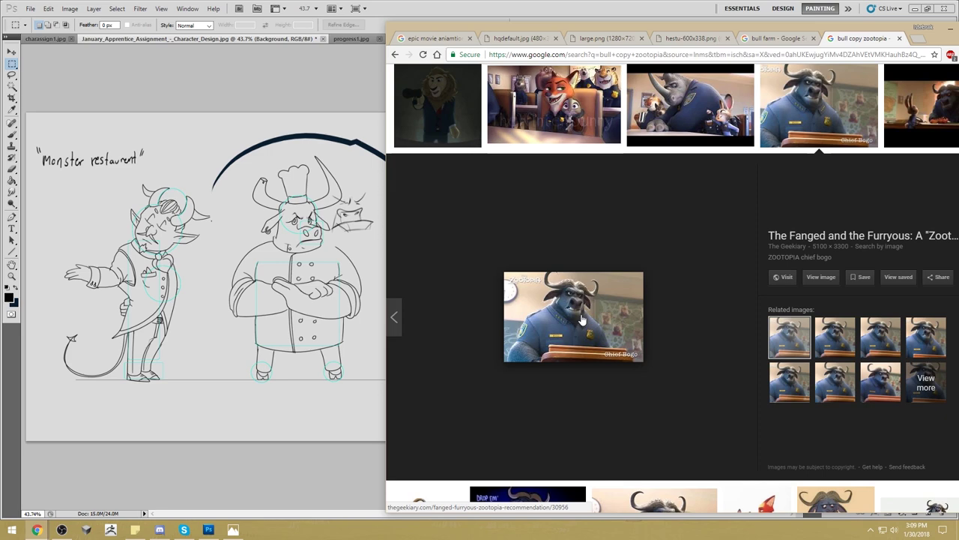
pyautogui.hotkey('alt', 'Tab')
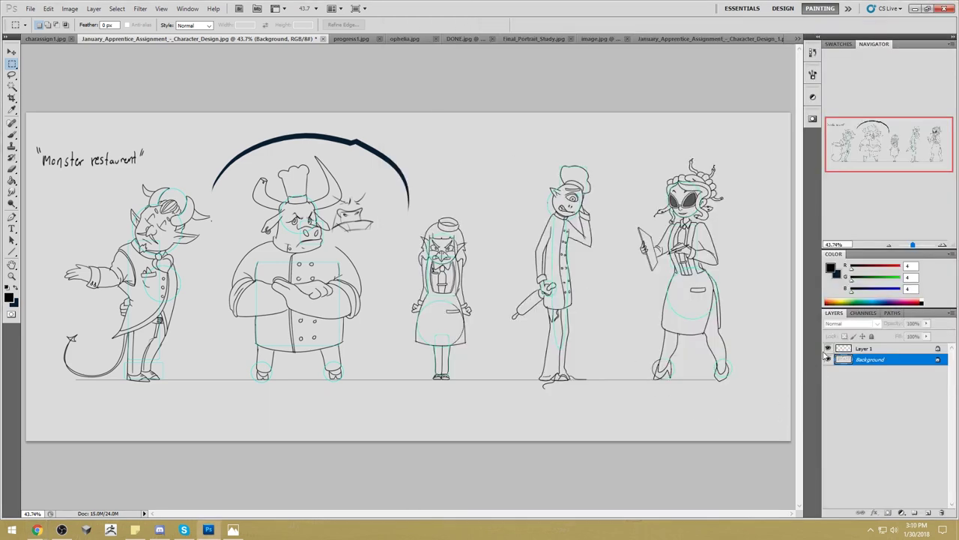
pyautogui.click(828, 350)
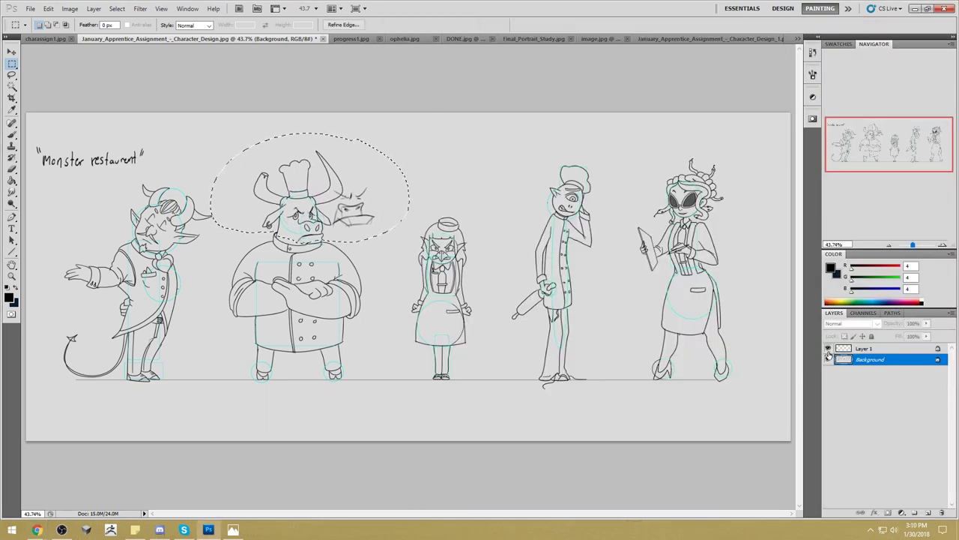
# Switch to the Brush and bring the Zootopia image search window back beside the canvas.
pyautogui.press('b')
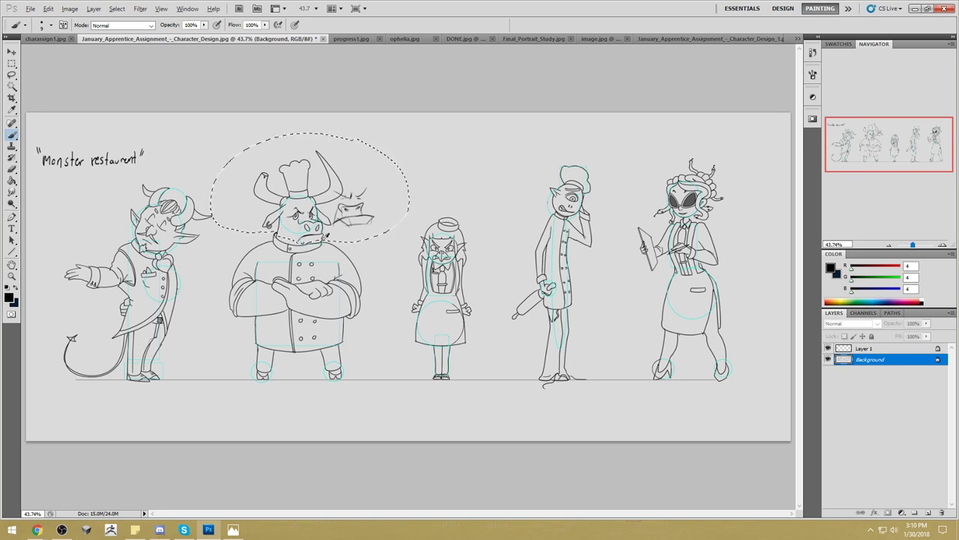
pyautogui.click(36, 530)
pyautogui.click(314, 488)
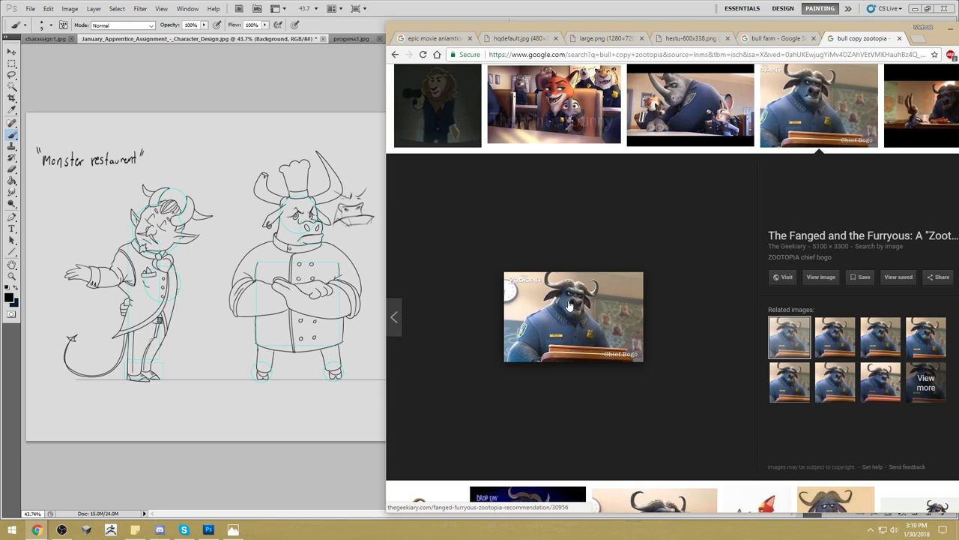
# Enlarge the Zootopia rhino and Chief Bogo-by-the-door images, then close the tab and minimize Chrome.
pyautogui.click(671, 97)
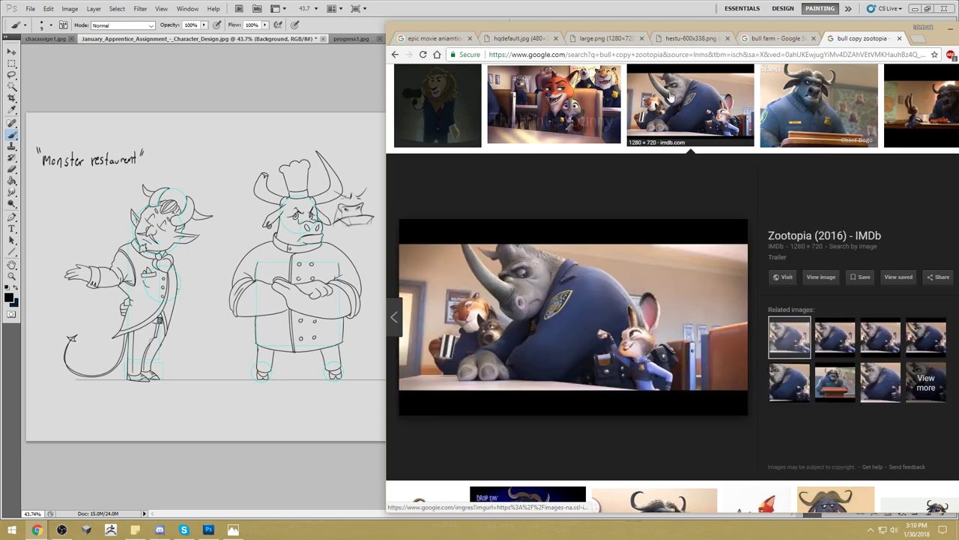
pyautogui.moveTo(856, 38); pyautogui.dragTo(666, 35)
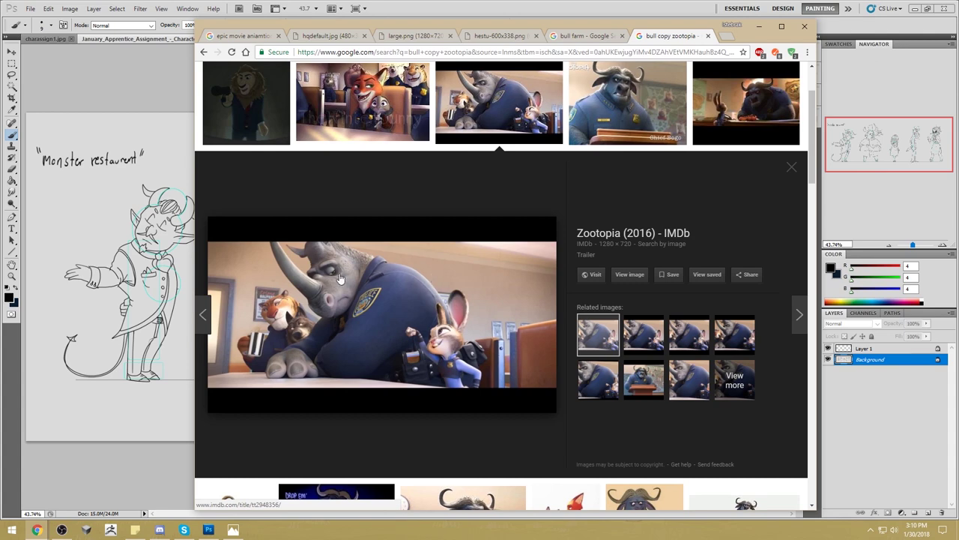
pyautogui.scroll(-3, 588, 214)
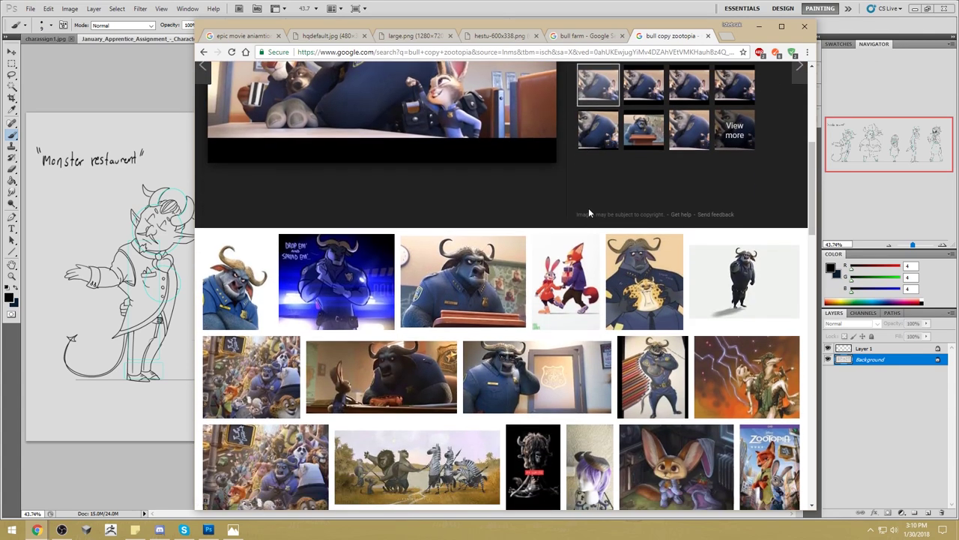
pyautogui.click(552, 345)
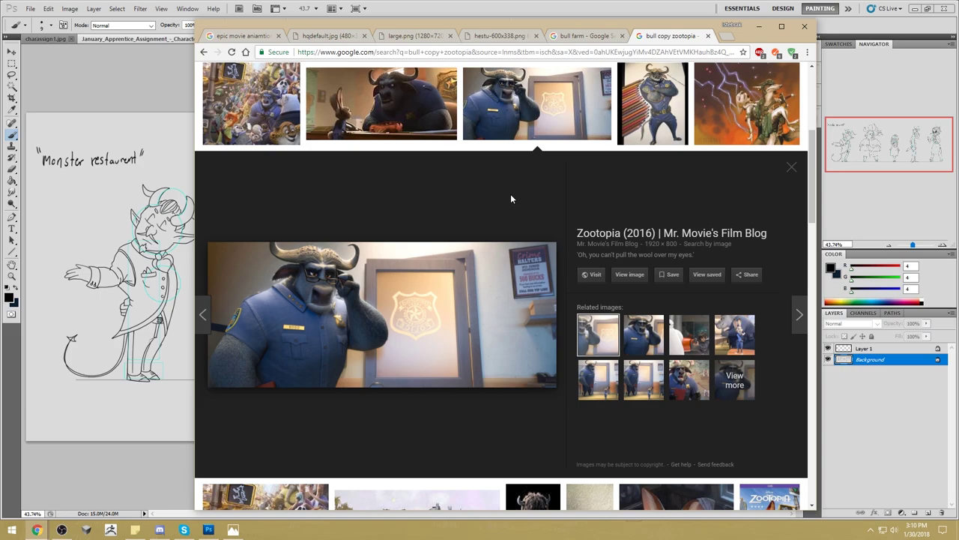
pyautogui.scroll(-3, 510, 193)
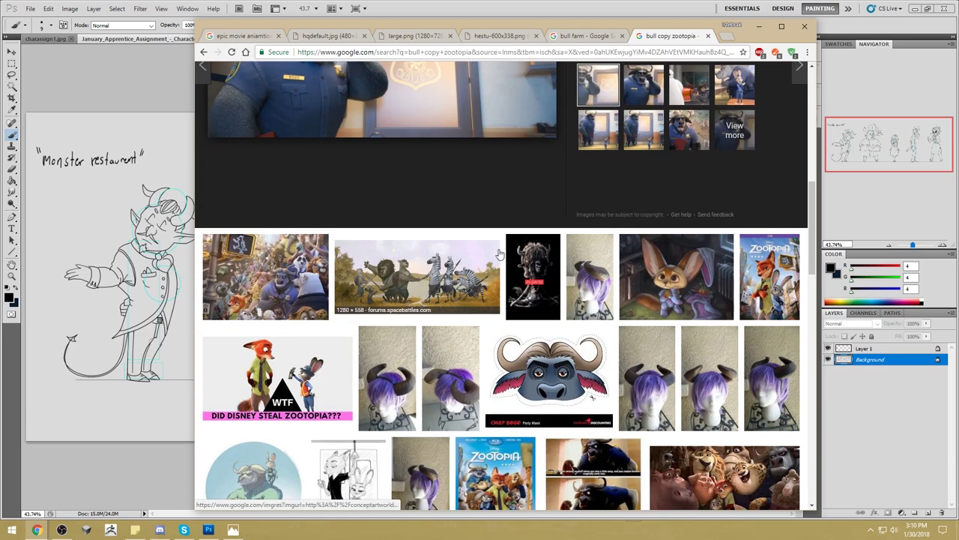
pyautogui.scroll(3, 503, 246)
pyautogui.scroll(4, 503, 246)
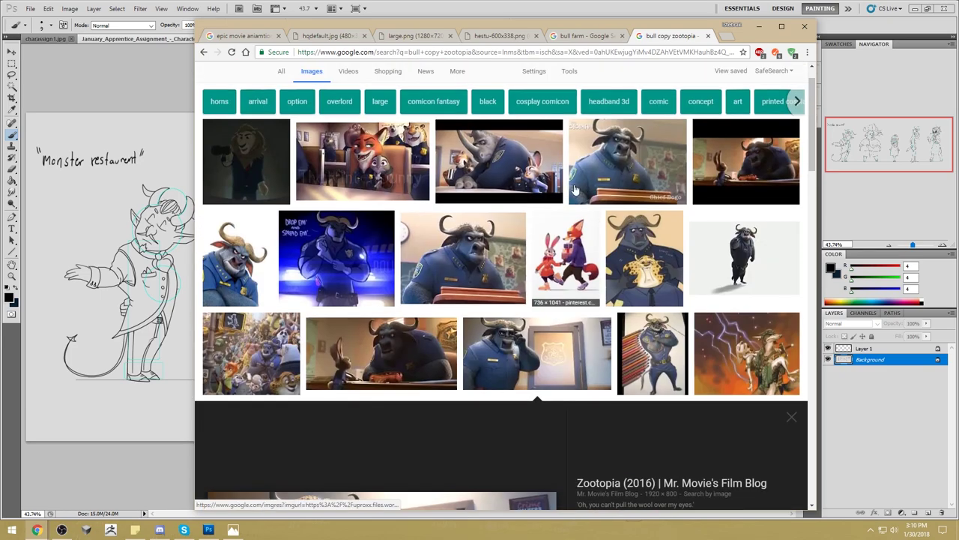
pyautogui.click(707, 36)
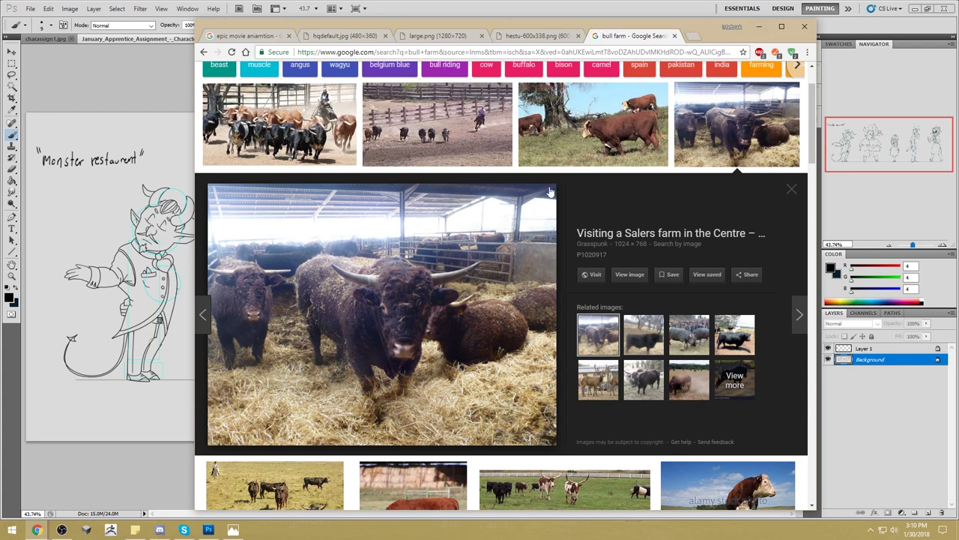
pyautogui.click(758, 27)
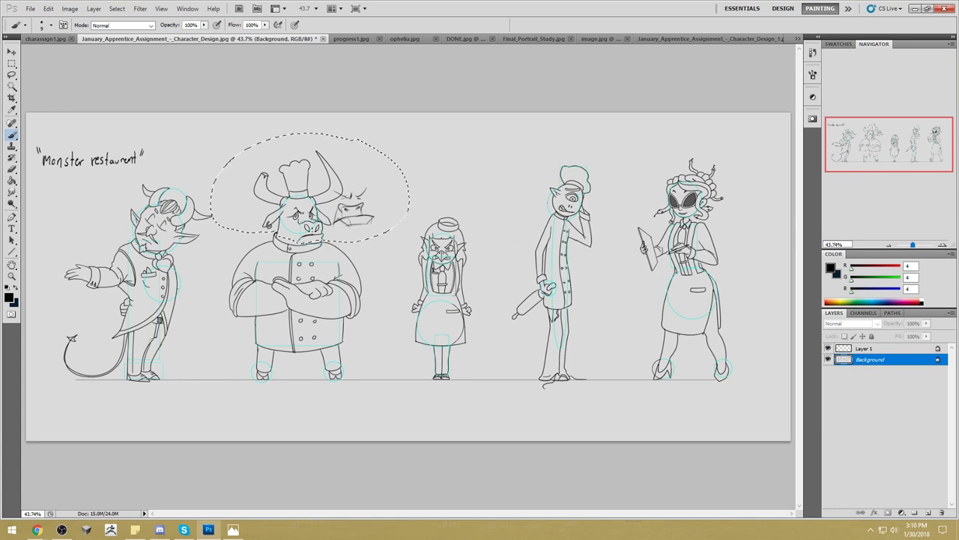
# Undo an accidental nudge of the head selection and unlock Background as Layer 0.
pyautogui.press('v')
pyautogui.moveTo(316, 238); pyautogui.dragTo(313, 241)
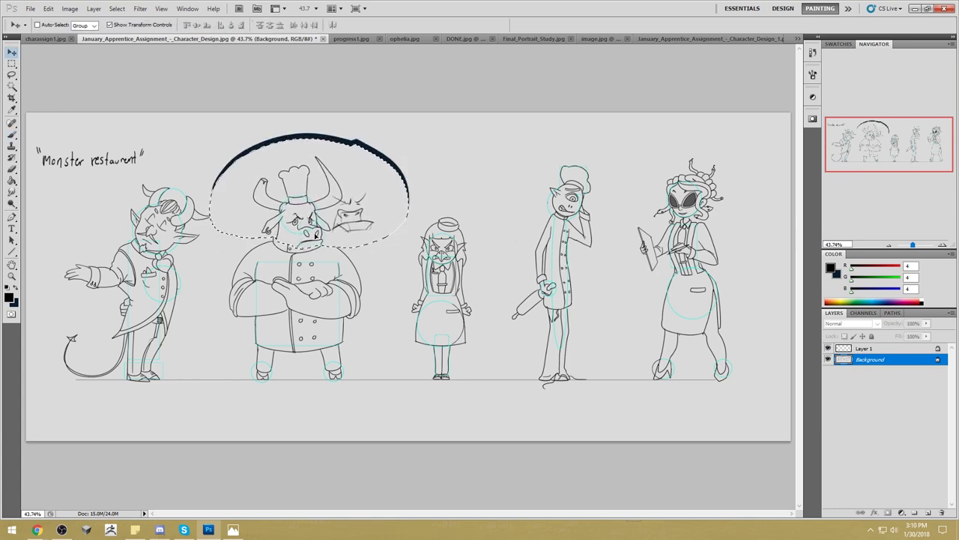
pyautogui.press('m')
pyautogui.rightClick(371, 189)
pyautogui.press('Escape')
pyautogui.hotkey('ctrl', 'z')
pyautogui.doubleClick(903, 367)
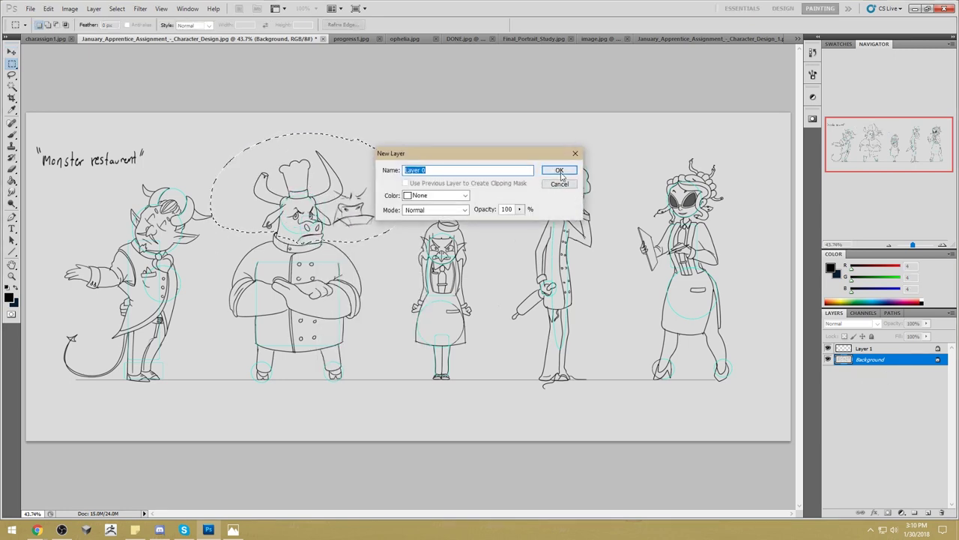
pyautogui.press('Return')
# Try Filter > Liquify, adjusting its brush size, and leave without changing the drawing.
pyautogui.press('v')
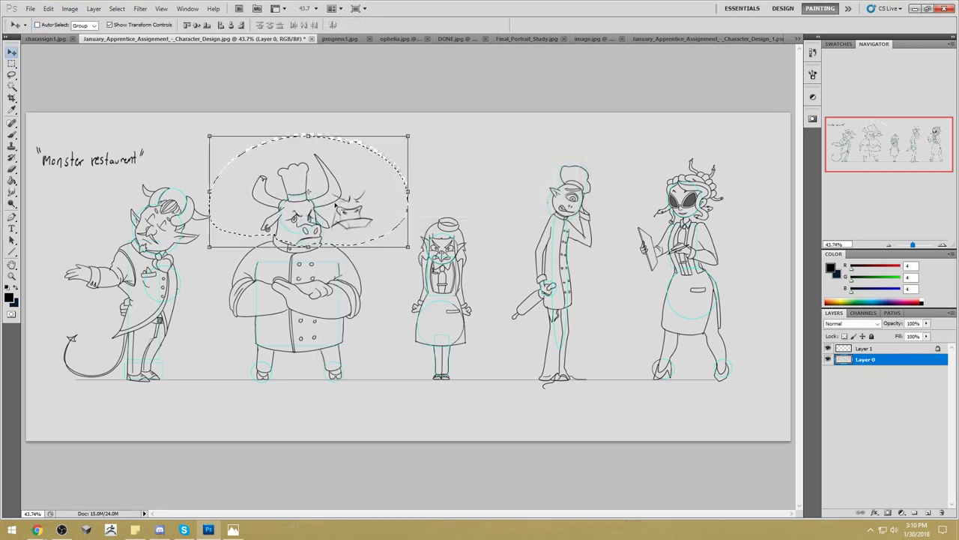
pyautogui.press('m')
pyautogui.rightClick(295, 220)
pyautogui.press('Escape')
pyautogui.click(140, 9)
pyautogui.click(151, 66)
pyautogui.click(911, 83)
pyautogui.click(446, 221)
pyautogui.click(881, 42)
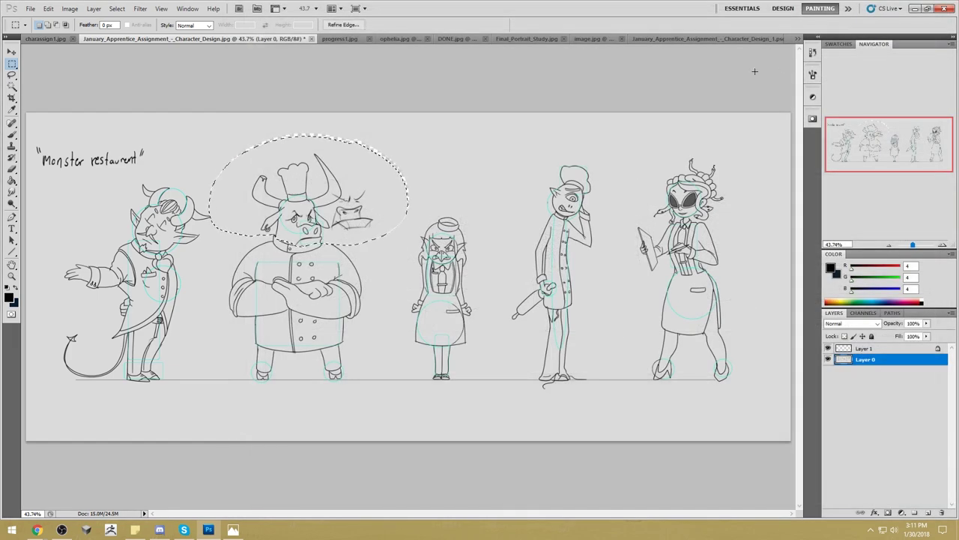
# Put the elliptical head area on a new Layer 2, liquify it out of Layer 0, and reposition it.
pyautogui.press('v')
pyautogui.hotkey('ctrl', 'shift', 'j')
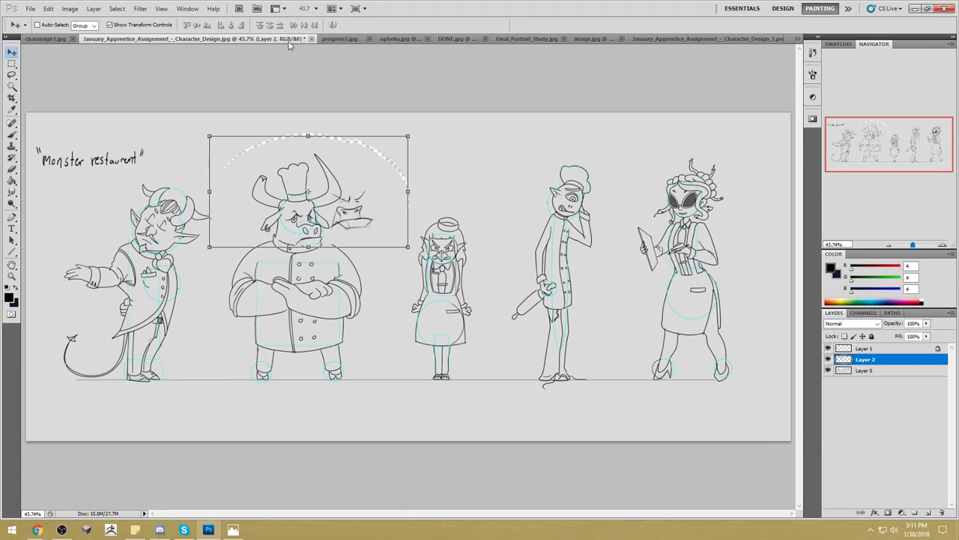
pyautogui.click(847, 371)
pyautogui.click(140, 8)
pyautogui.click(153, 66)
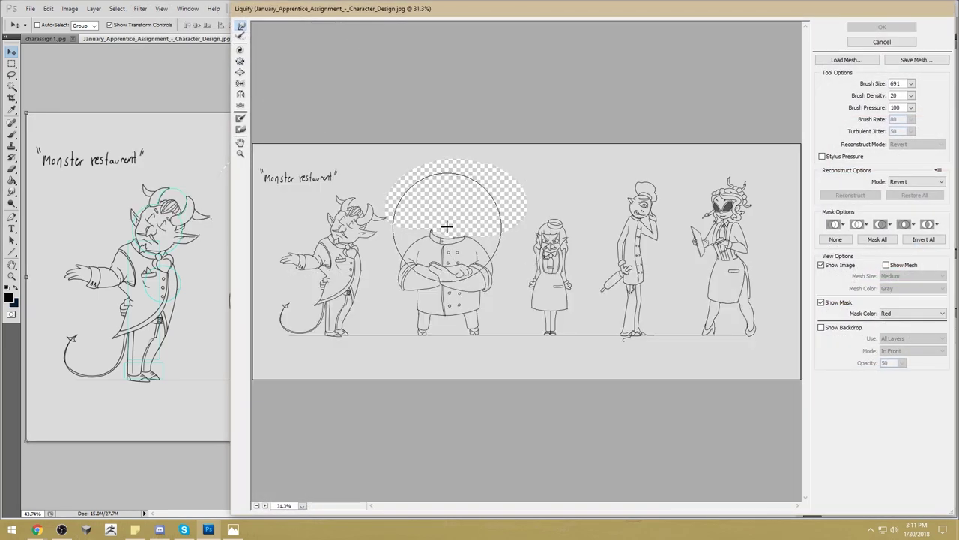
pyautogui.moveTo(443, 221); pyautogui.dragTo(451, 222)
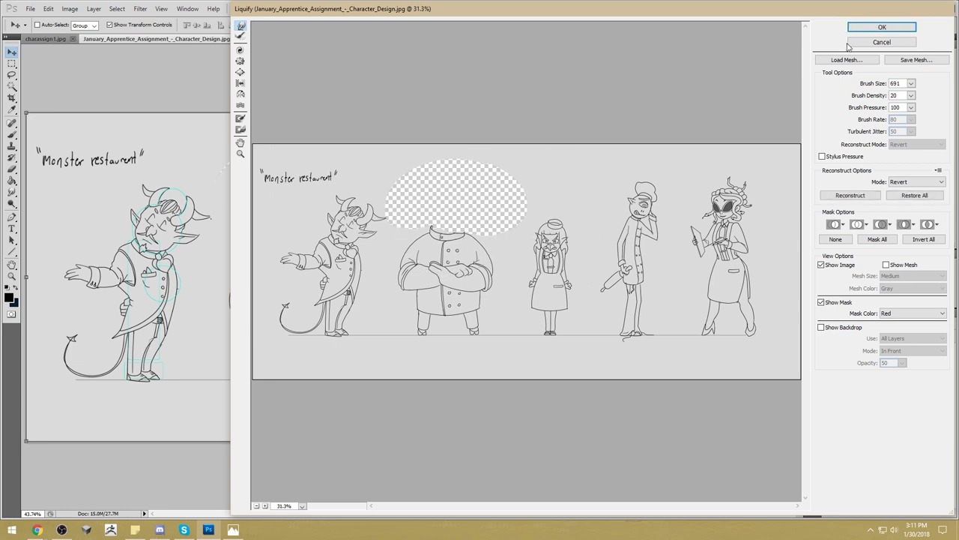
pyautogui.click(881, 27)
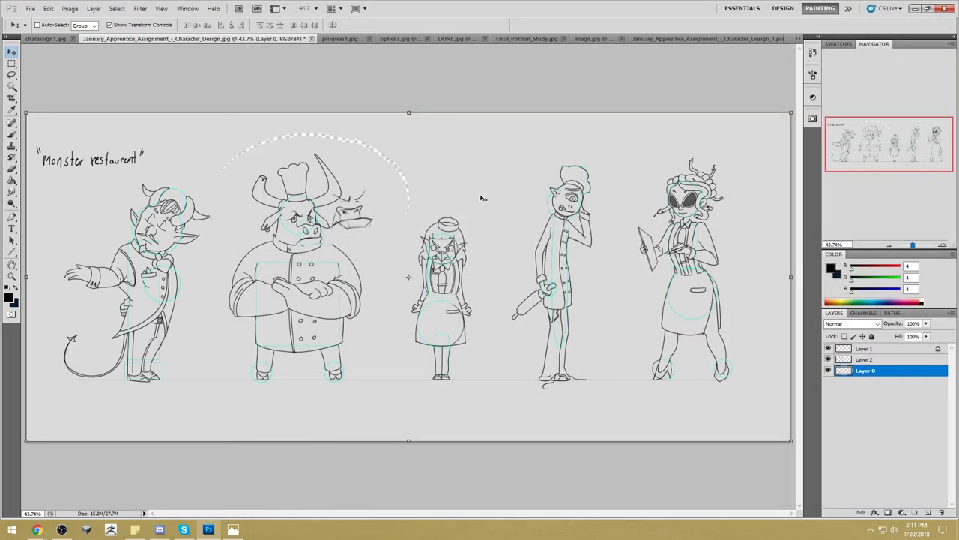
pyautogui.click(864, 360)
pyautogui.moveTo(313, 219); pyautogui.dragTo(312, 164)
# With the Brush active, set the foreground colour to pure black (R/G/B 0).
pyautogui.press('e')
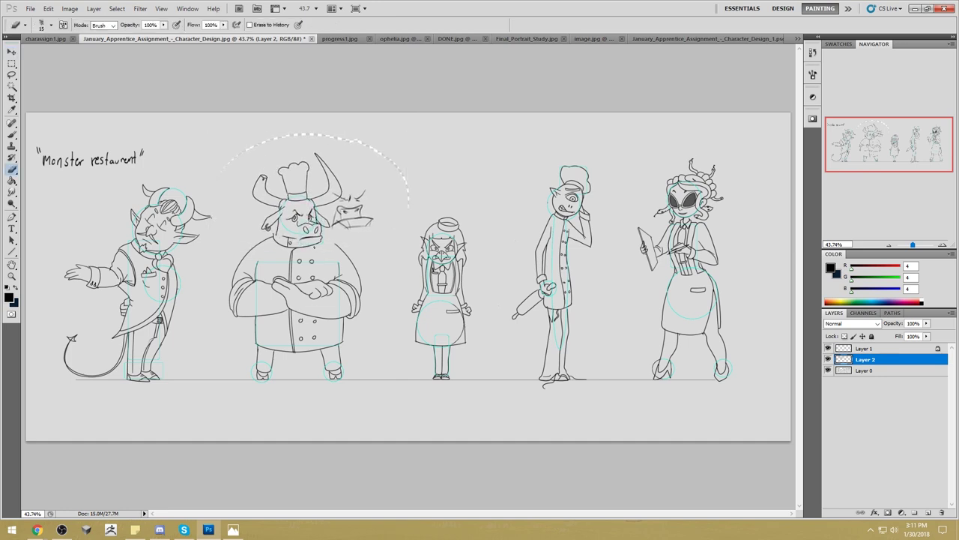
pyautogui.press('b')
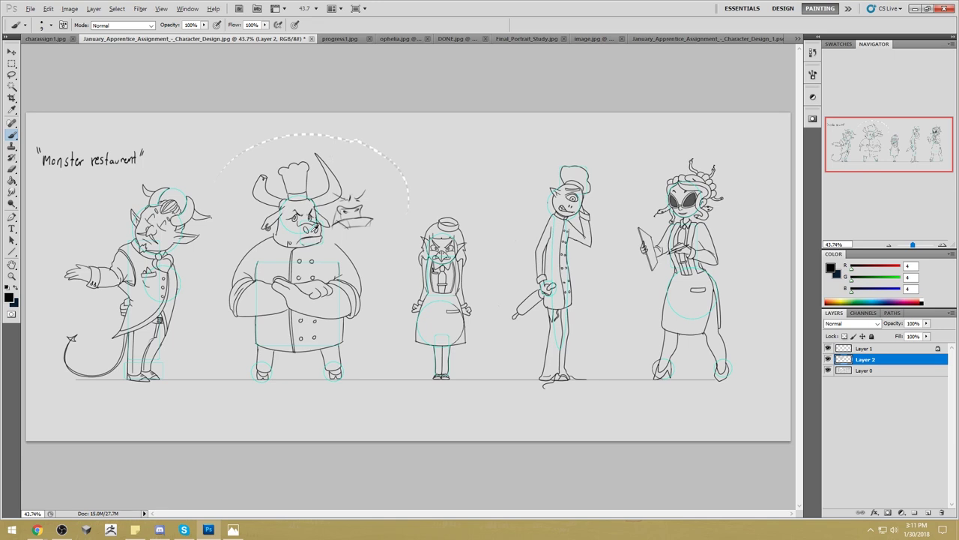
pyautogui.click(830, 269)
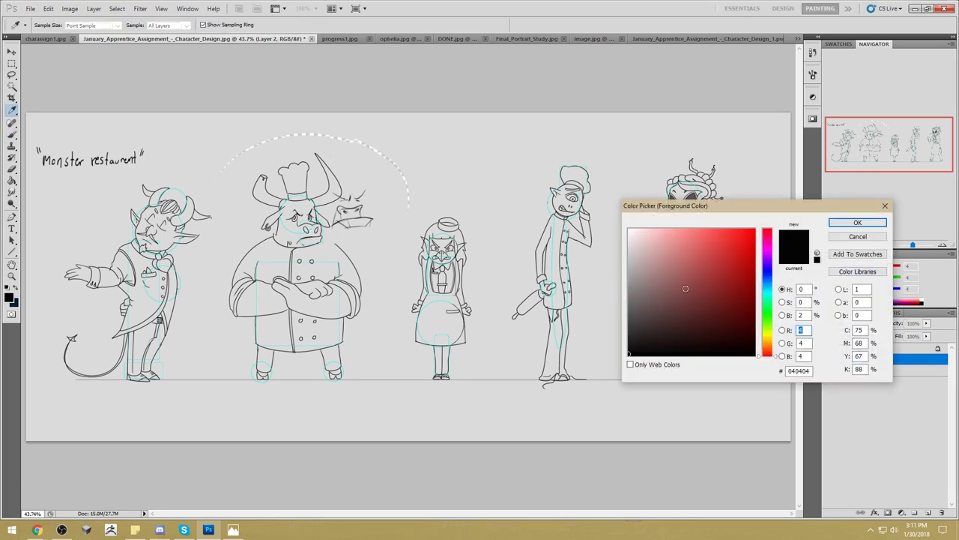
pyautogui.click(859, 221)
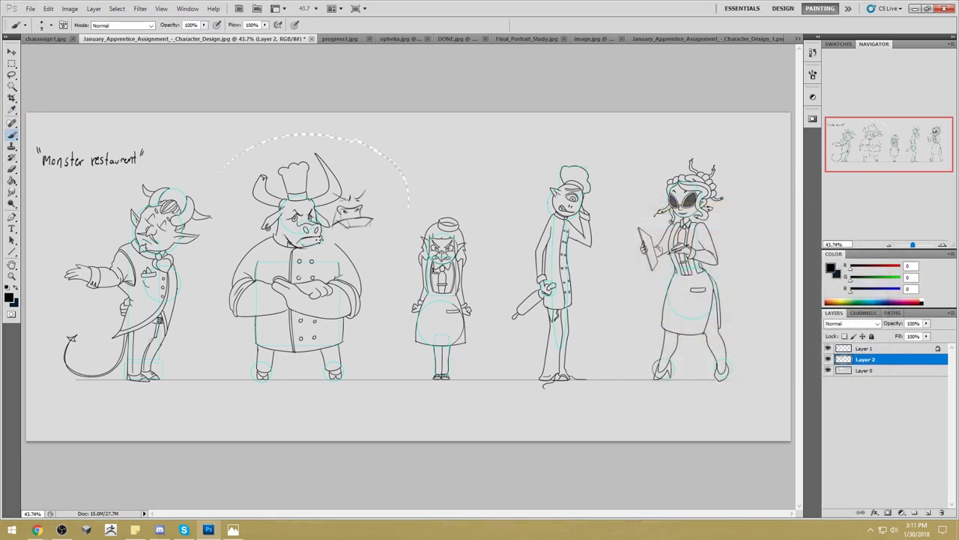
pyautogui.press('alt')
# In a new Chrome tab, search Google Images for 'zootopia cop bull'.
pyautogui.moveTo(37, 529)
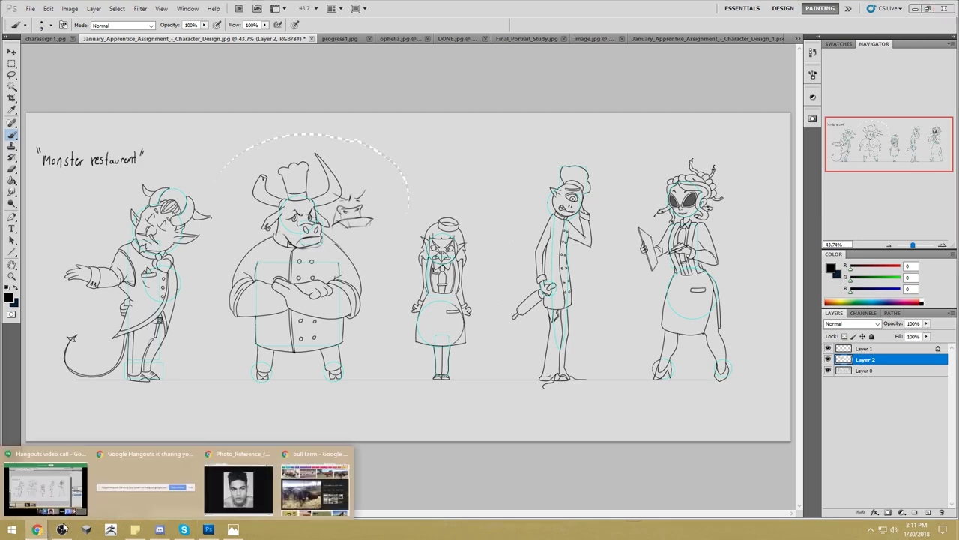
pyautogui.click(314, 497)
pyautogui.click(692, 36)
pyautogui.write('zoopto')
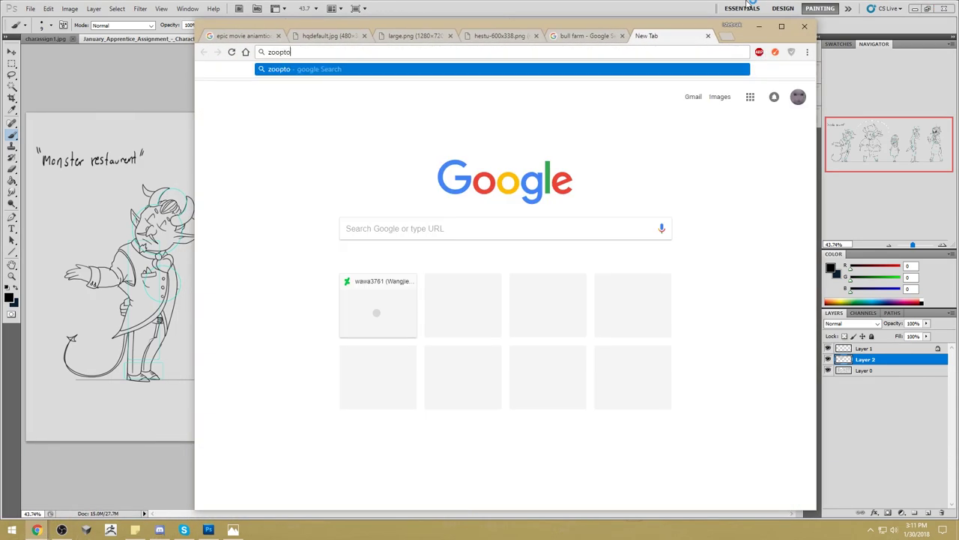
pyautogui.press('BackSpace')
pyautogui.write('ia cop bull')
pyautogui.press('Return')
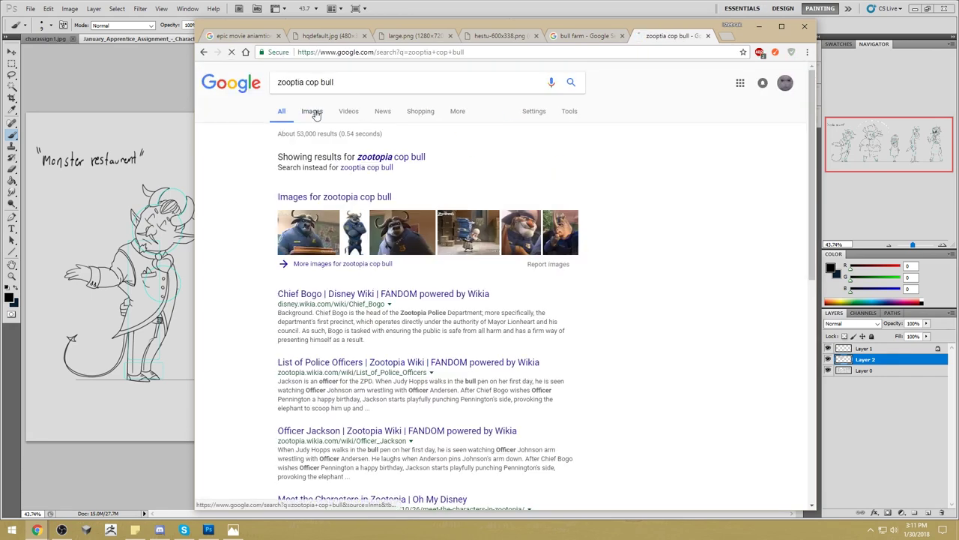
pyautogui.click(312, 111)
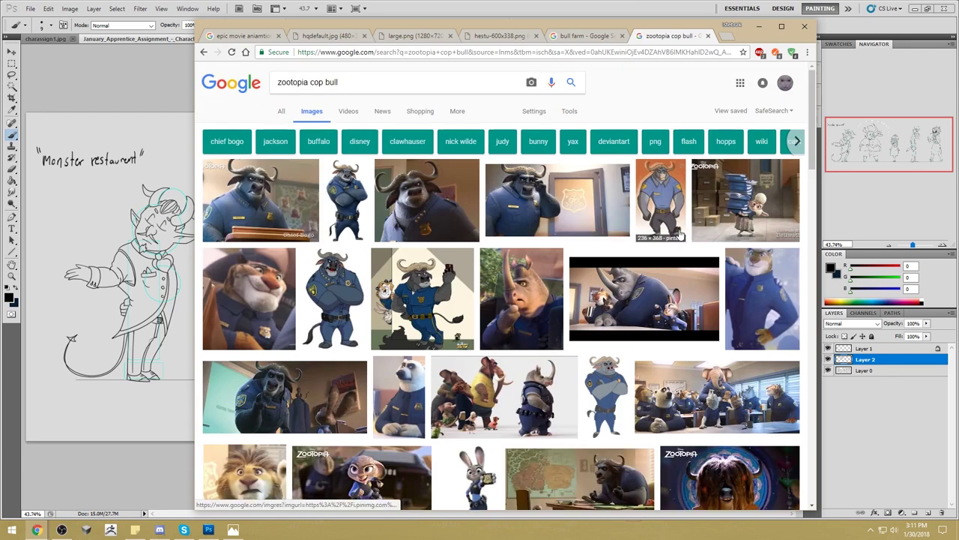
# Preview the Bogo, police officer and rhino officer thumbnails, then hide Chrome.
pyautogui.click(354, 209)
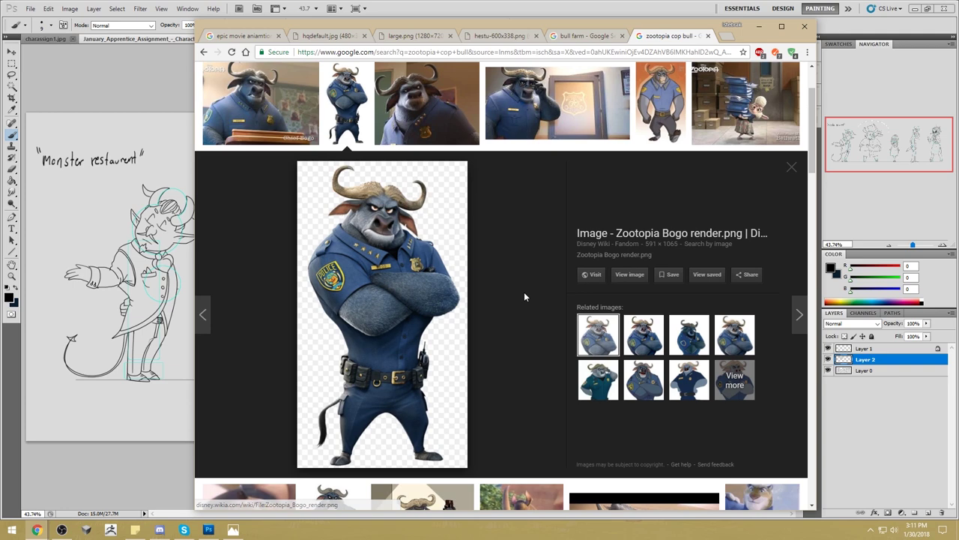
pyautogui.moveTo(471, 30)
pyautogui.mouseDown()
pyautogui.moveTo(661, 27)
pyautogui.moveTo(609, 27)
pyautogui.mouseUp()
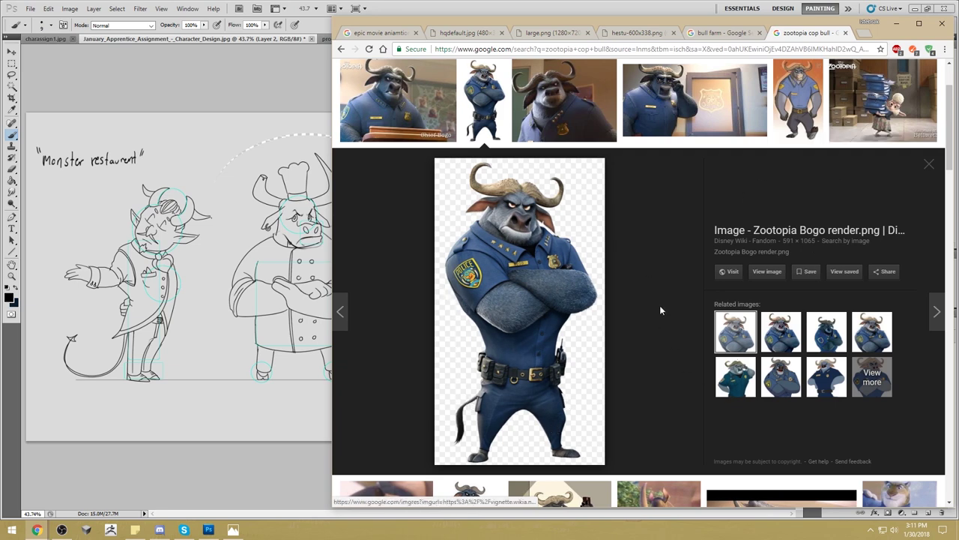
pyautogui.scroll(-3, 660, 285)
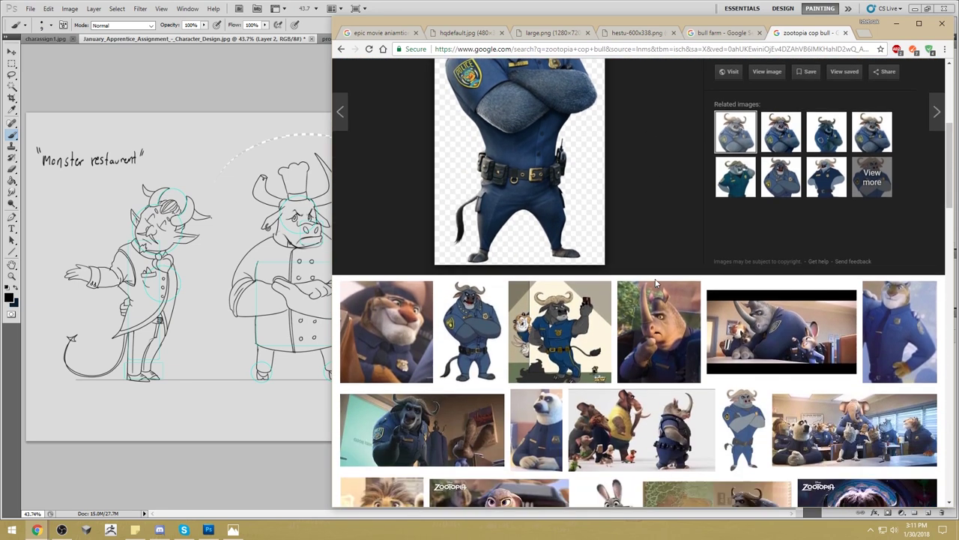
pyautogui.click(892, 360)
pyautogui.scroll(-5, 660, 229)
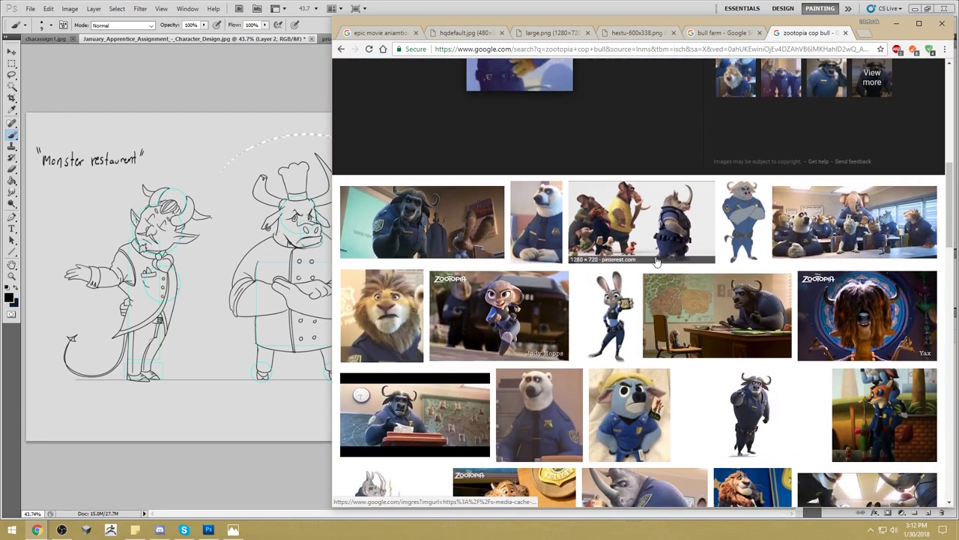
pyautogui.click(662, 224)
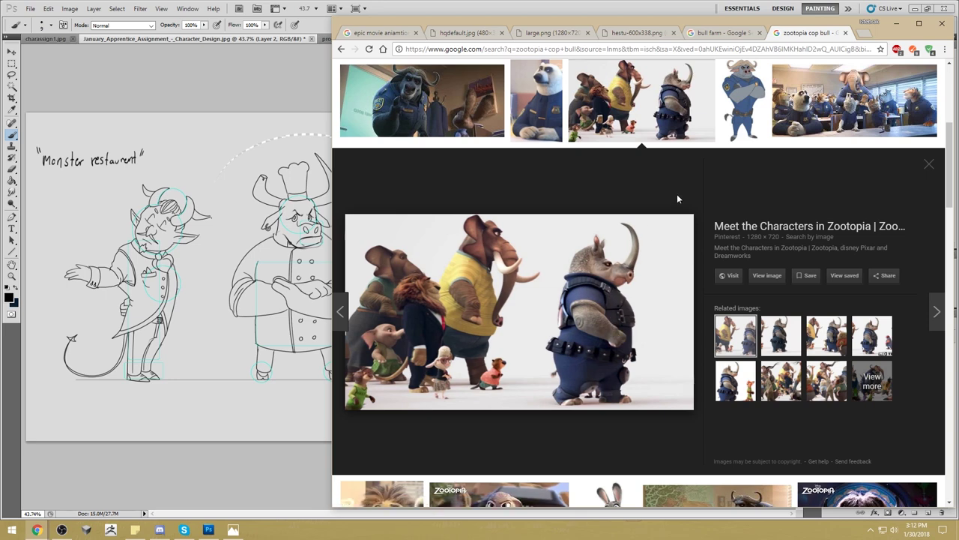
pyautogui.click(282, 305)
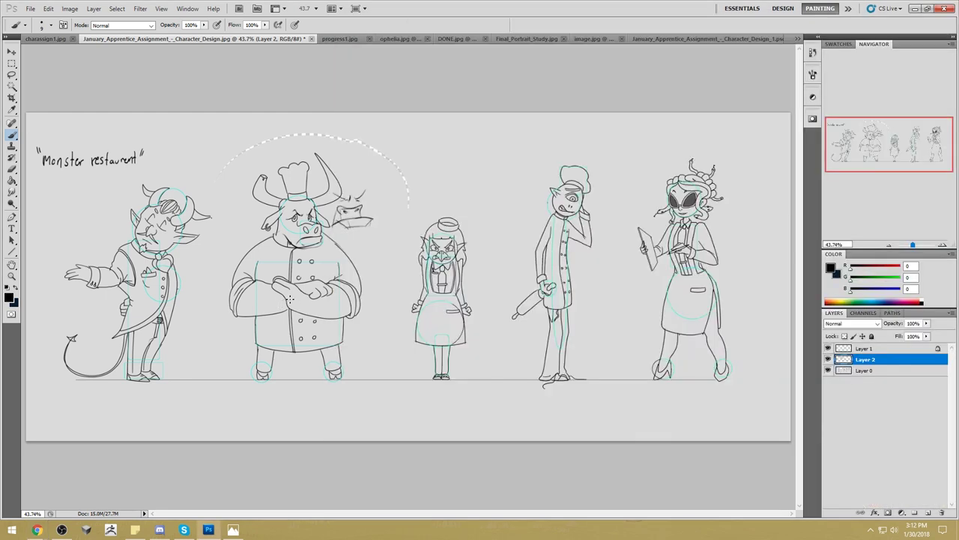
# Sketch details on the bull's shoulders and a looped curve above the small girl.
pyautogui.moveTo(348, 261); pyautogui.dragTo(342, 263)
pyautogui.moveTo(245, 256); pyautogui.dragTo(254, 261)
pyautogui.moveTo(471, 120)
pyautogui.mouseDown()
pyautogui.moveTo(506, 159)
pyautogui.moveTo(489, 213)
pyautogui.mouseUp()
pyautogui.hotkey('ctrl', 'z')
pyautogui.moveTo(469, 118); pyautogui.dragTo(494, 206)
pyautogui.moveTo(440, 124); pyautogui.dragTo(480, 225)
pyautogui.moveTo(507, 119)
pyautogui.mouseDown()
pyautogui.moveTo(471, 244)
pyautogui.moveTo(492, 255)
pyautogui.moveTo(503, 215)
pyautogui.mouseUp()
pyautogui.moveTo(470, 246)
pyautogui.mouseDown()
pyautogui.moveTo(475, 264)
pyautogui.moveTo(491, 269)
pyautogui.mouseUp()
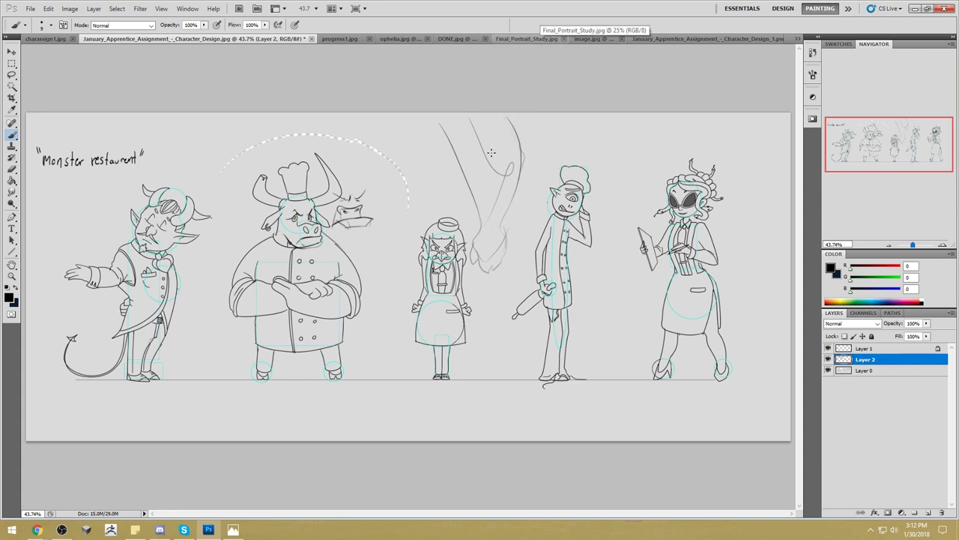
# Lasso the arm sketch, copy it to a new layer, and place it beside the right-hand character.
pyautogui.press('l')
pyautogui.moveTo(495, 121)
pyautogui.mouseDown()
pyautogui.moveTo(464, 109)
pyautogui.moveTo(482, 214)
pyautogui.moveTo(522, 159)
pyautogui.moveTo(496, 113)
pyautogui.mouseUp()
pyautogui.hotkey('ctrl', 'j')
pyautogui.hotkey('ctrl', 't')
pyautogui.moveTo(505, 185); pyautogui.dragTo(643, 187)
pyautogui.rightClick(633, 153)
pyautogui.click(654, 155)
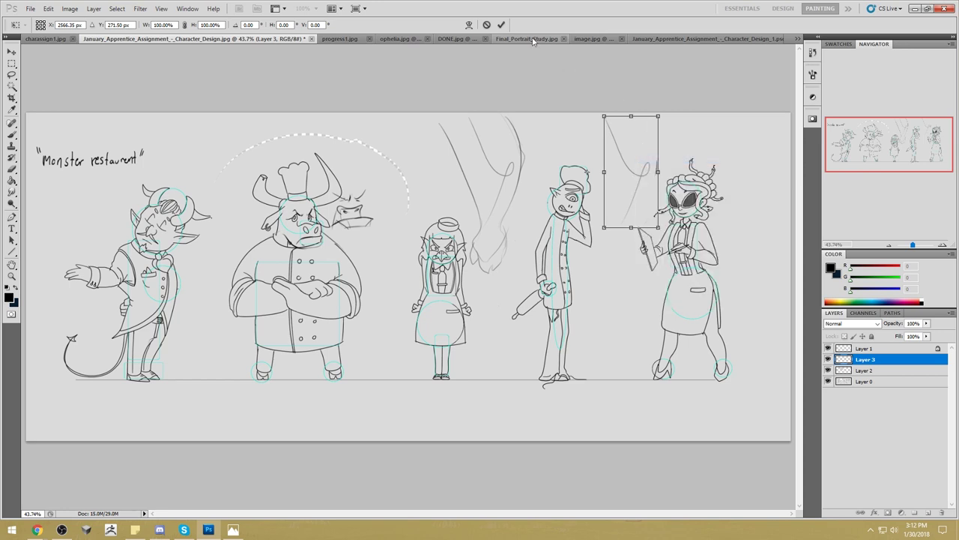
pyautogui.press('Return')
# Brush strokes beside the copied arm sketch and a line across the original arm sketch.
pyautogui.press('b')
pyautogui.moveTo(597, 118); pyautogui.dragTo(626, 176)
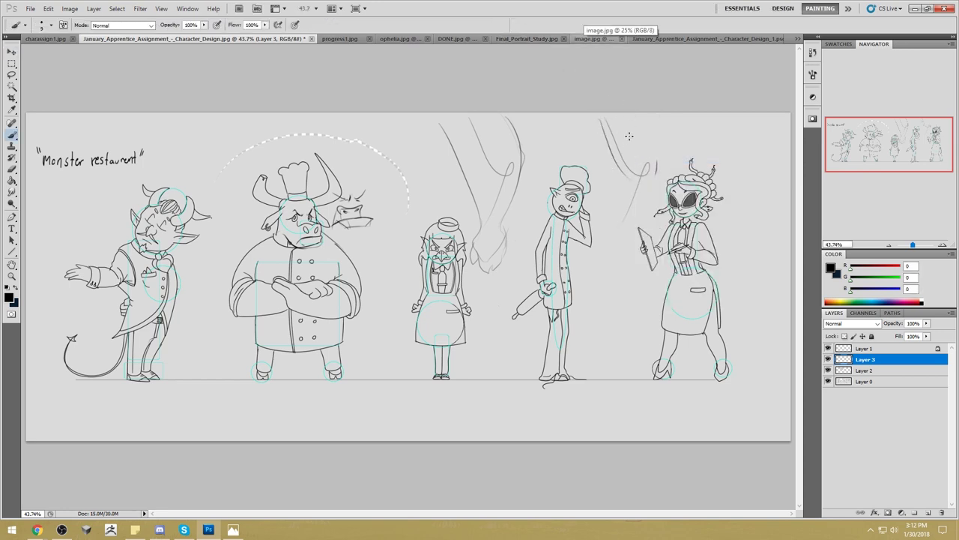
pyautogui.moveTo(638, 142)
pyautogui.mouseDown()
pyautogui.moveTo(646, 174)
pyautogui.moveTo(610, 239)
pyautogui.mouseUp()
pyautogui.hotkey('ctrl', 'z')
pyautogui.moveTo(646, 166)
pyautogui.mouseDown()
pyautogui.moveTo(619, 234)
pyautogui.moveTo(617, 212)
pyautogui.moveTo(613, 229)
pyautogui.moveTo(619, 209)
pyautogui.moveTo(625, 224)
pyautogui.moveTo(608, 232)
pyautogui.moveTo(617, 244)
pyautogui.moveTo(613, 222)
pyautogui.moveTo(603, 244)
pyautogui.mouseUp()
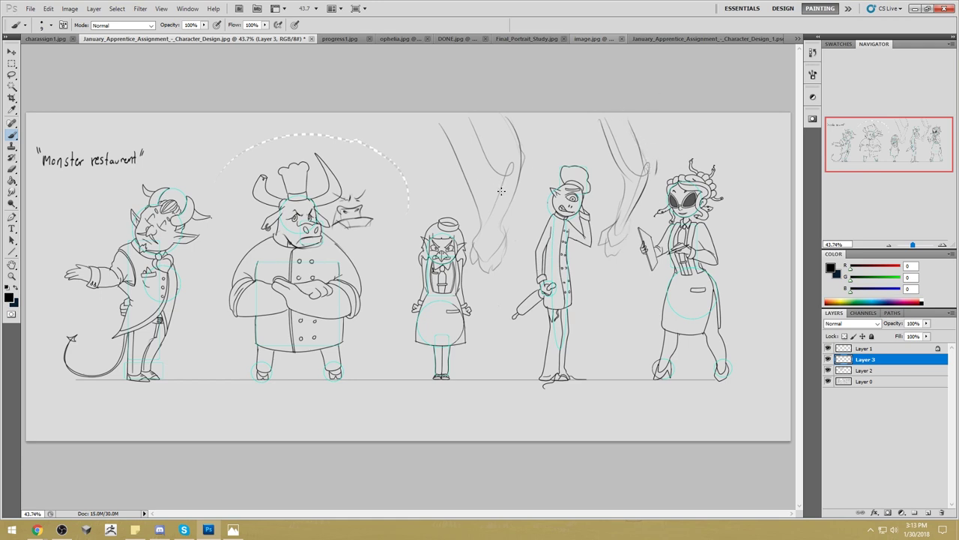
pyautogui.moveTo(457, 159)
pyautogui.mouseDown()
pyautogui.moveTo(515, 149)
pyautogui.moveTo(458, 159)
pyautogui.mouseUp()
pyautogui.moveTo(36, 529)
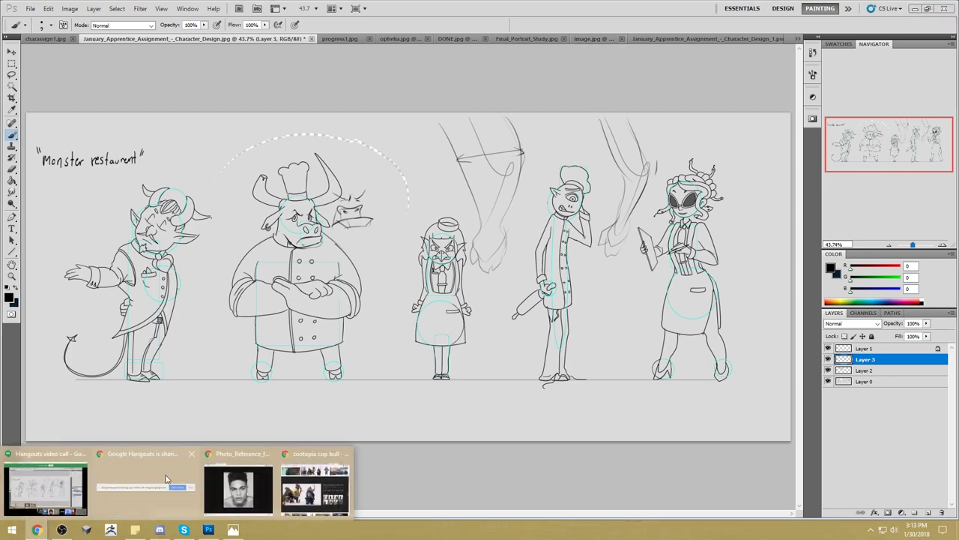
pyautogui.click(247, 483)
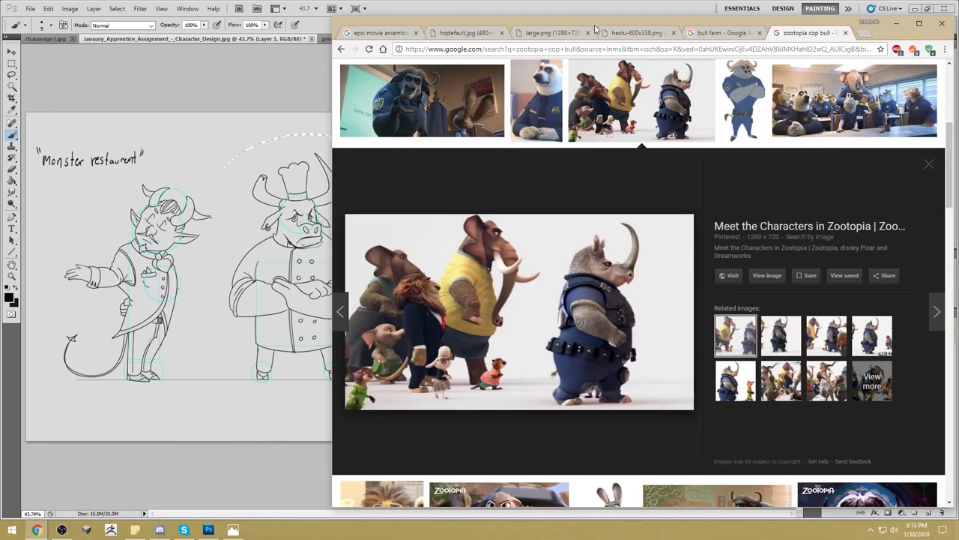
# Enlarge the Zootopia Bogo render in Google Images, then return to the Photoshop sketch sheet.
pyautogui.scroll(4, 660, 225)
pyautogui.click(484, 196)
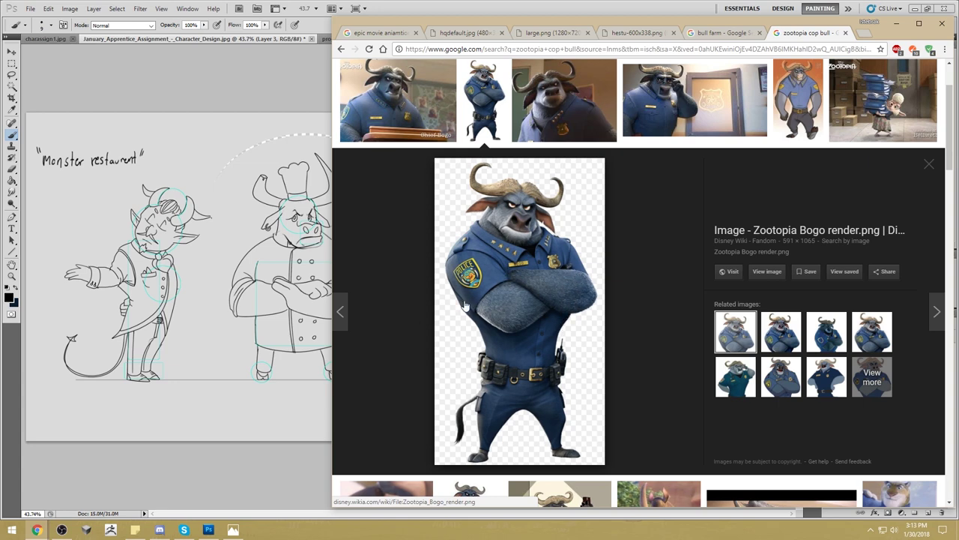
pyautogui.click(225, 454)
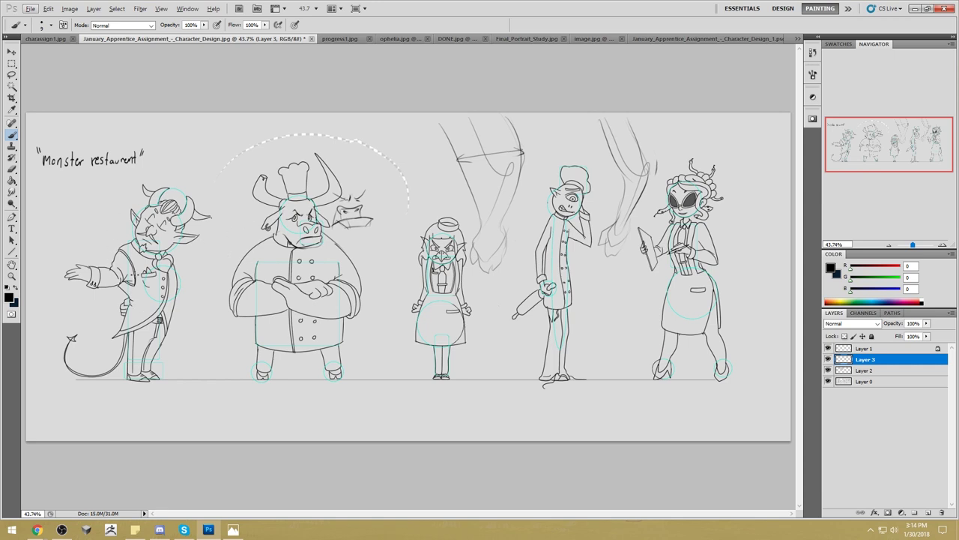
# Draw wide shoulder curves and crossed-arm lines on the chef bull.
pyautogui.moveTo(120, 287)
pyautogui.mouseDown()
pyautogui.moveTo(144, 384)
pyautogui.moveTo(100, 248)
pyautogui.mouseUp()
pyautogui.hotkey('ctrl', 'z')
pyautogui.moveTo(246, 289); pyautogui.dragTo(239, 375)
pyautogui.moveTo(352, 226); pyautogui.dragTo(361, 352)
pyautogui.hotkey('ctrl', 'alt', 'z')
pyautogui.hotkey('ctrl', 'alt', 'z')
pyautogui.moveTo(272, 239)
pyautogui.mouseDown()
pyautogui.moveTo(239, 262)
pyautogui.moveTo(261, 308)
pyautogui.mouseUp()
pyautogui.hotkey('ctrl', 'alt', 'z')
pyautogui.moveTo(271, 233); pyautogui.dragTo(225, 307)
pyautogui.moveTo(264, 252)
pyautogui.mouseDown()
pyautogui.moveTo(332, 266)
pyautogui.moveTo(280, 305)
pyautogui.moveTo(302, 293)
pyautogui.mouseUp()
pyautogui.moveTo(302, 292); pyautogui.dragTo(279, 310)
pyautogui.moveTo(325, 231)
pyautogui.mouseDown()
pyautogui.moveTo(362, 256)
pyautogui.moveTo(330, 313)
pyautogui.mouseUp()
pyautogui.moveTo(311, 303); pyautogui.dragTo(287, 309)
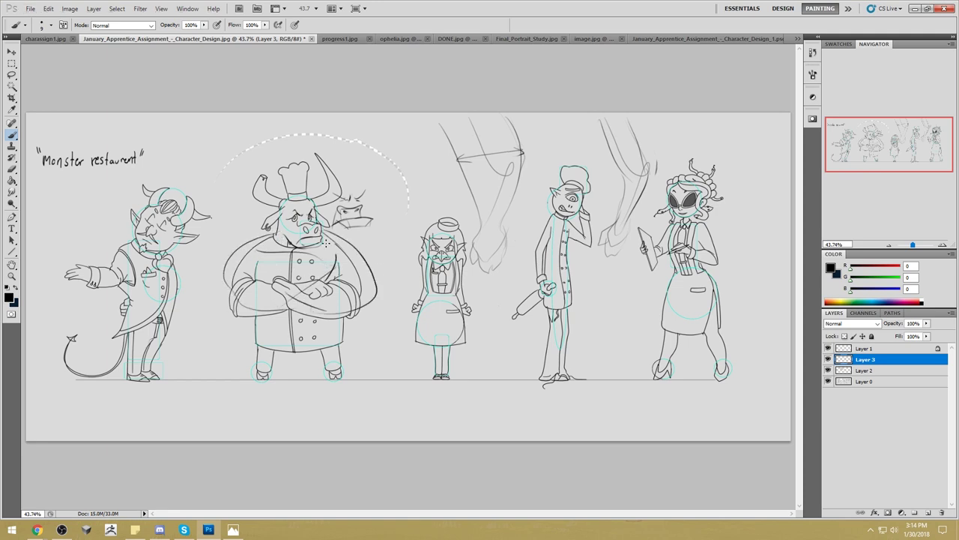
# On Layer 0, paint over the bull's old chest lines with the sampled light grey.
pyautogui.click(888, 384)
pyautogui.keyDown('alt'); pyautogui.click(326, 252); pyautogui.keyUp('alt')
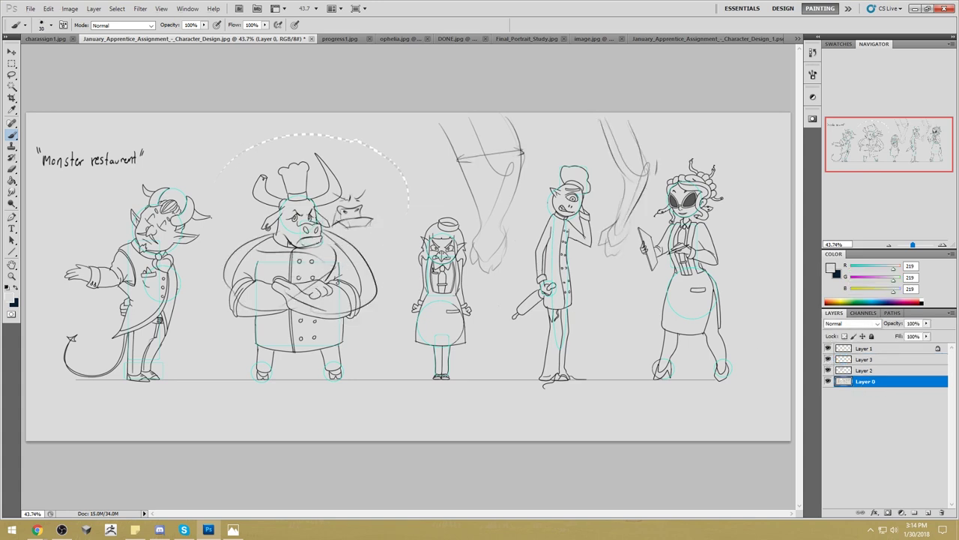
pyautogui.moveTo(330, 292)
pyautogui.mouseDown()
pyautogui.moveTo(263, 266)
pyautogui.moveTo(237, 284)
pyautogui.moveTo(282, 301)
pyautogui.moveTo(333, 282)
pyautogui.moveTo(327, 258)
pyautogui.moveTo(325, 289)
pyautogui.moveTo(309, 291)
pyautogui.moveTo(351, 293)
pyautogui.moveTo(236, 301)
pyautogui.mouseUp()
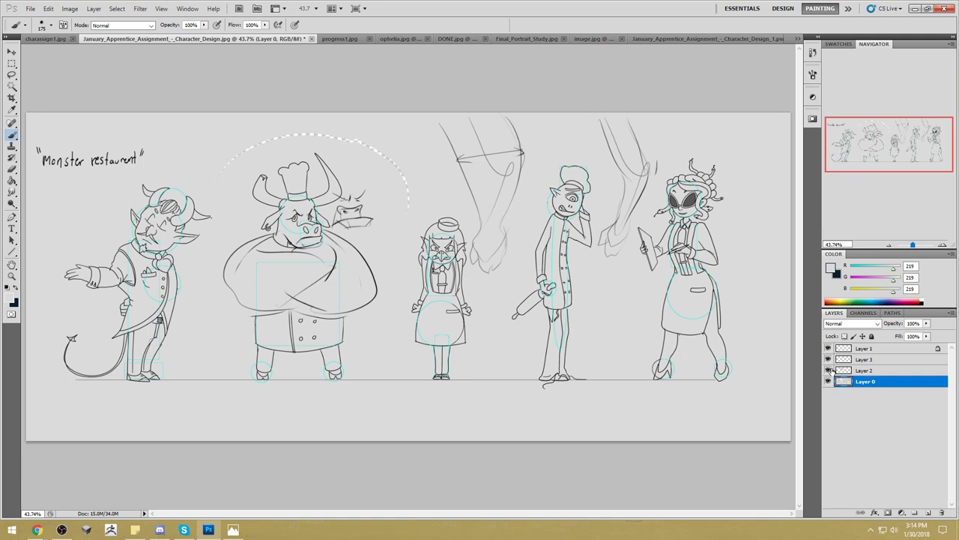
# Erase part of the lower belly outline on Layer 3 and reset the colour to black.
pyautogui.press('v')
pyautogui.keyDown('ctrl'); pyautogui.click(433, 272); pyautogui.keyUp('ctrl')
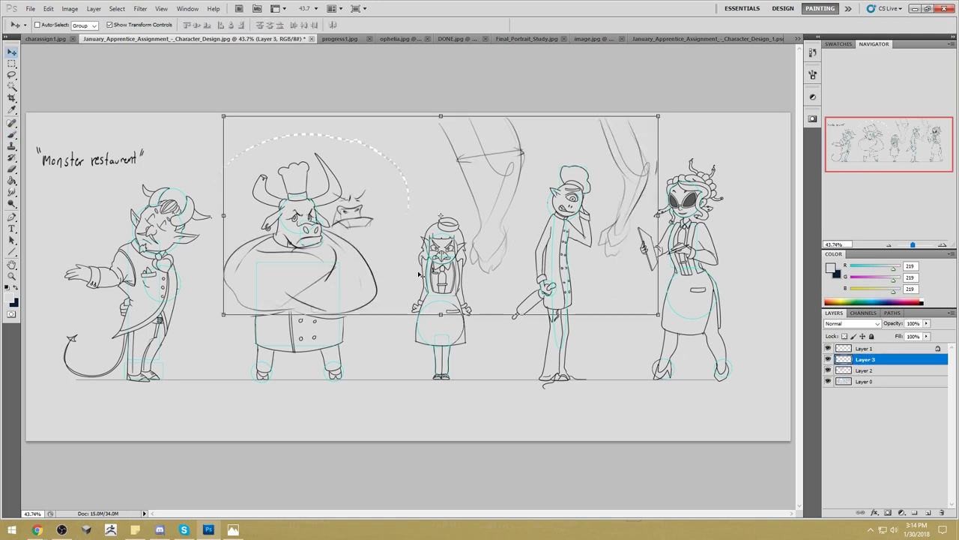
pyautogui.press('e')
pyautogui.moveTo(373, 300); pyautogui.dragTo(355, 309)
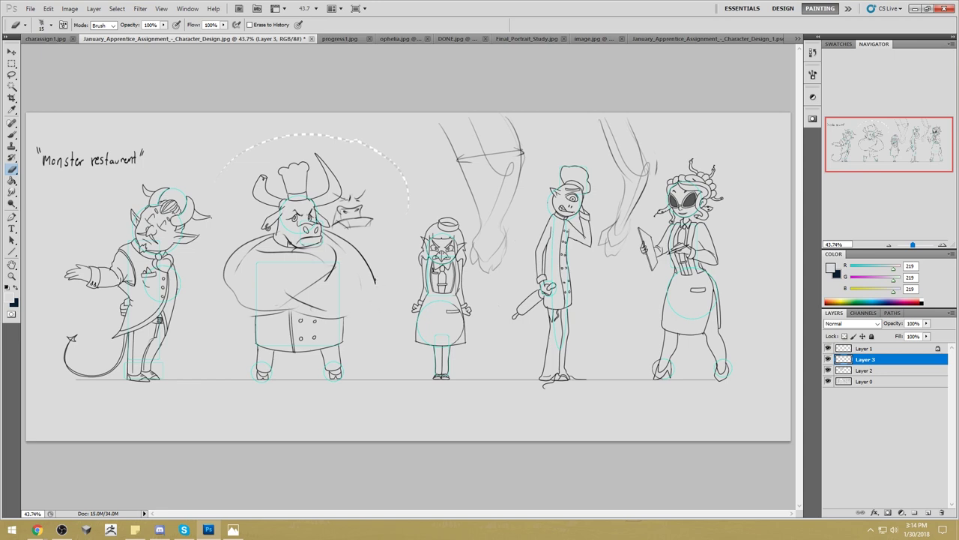
pyautogui.click(831, 268)
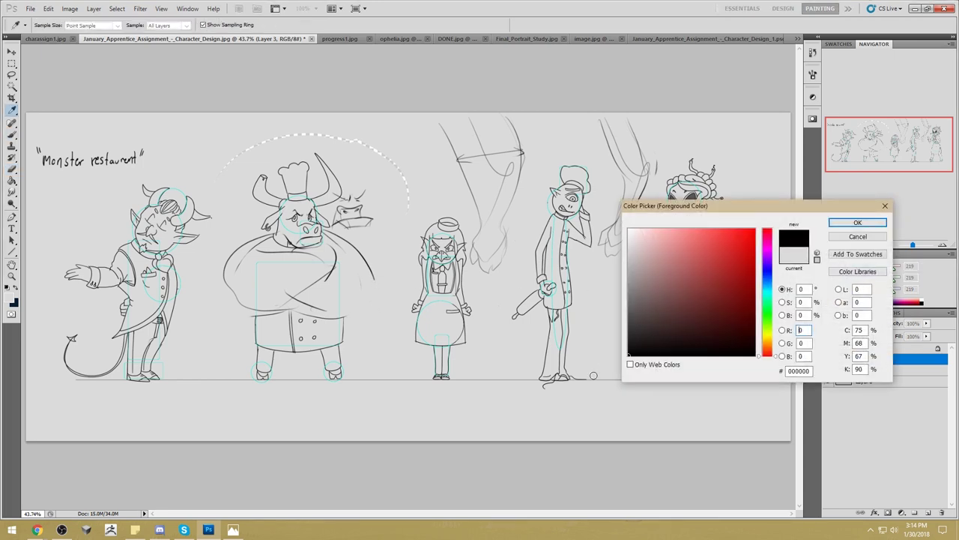
pyautogui.click(858, 223)
pyautogui.press('b')
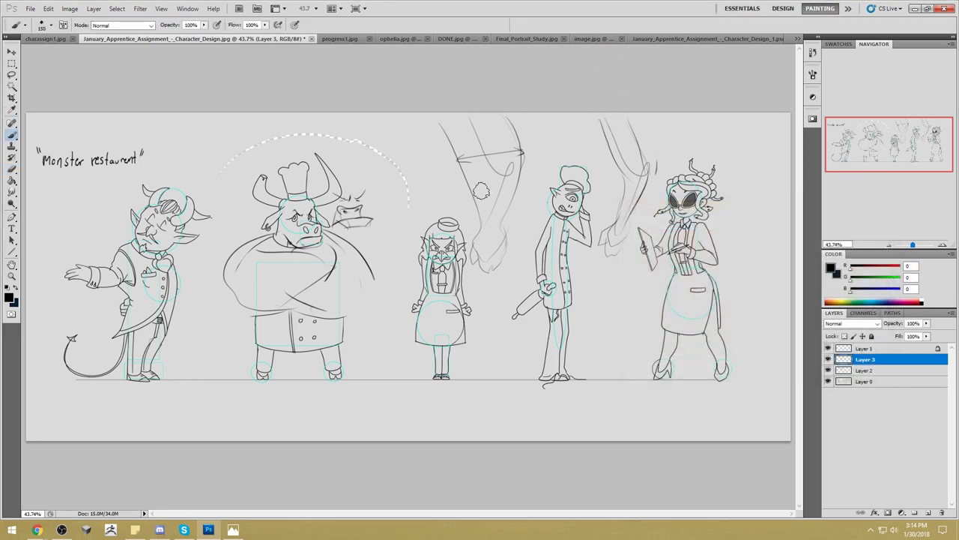
# Redraw the bull's right and left belly edges and its crossed arms.
pyautogui.moveTo(356, 270); pyautogui.dragTo(322, 315)
pyautogui.hotkey('ctrl', 'z')
pyautogui.moveTo(374, 272)
pyautogui.mouseDown()
pyautogui.moveTo(376, 291)
pyautogui.moveTo(299, 308)
pyautogui.mouseUp()
pyautogui.moveTo(274, 234)
pyautogui.mouseDown()
pyautogui.moveTo(210, 283)
pyautogui.moveTo(311, 300)
pyautogui.moveTo(214, 270)
pyautogui.moveTo(306, 289)
pyautogui.mouseUp()
pyautogui.hotkey('ctrl', 'z')
pyautogui.moveTo(238, 256)
pyautogui.mouseDown()
pyautogui.moveTo(310, 283)
pyautogui.moveTo(287, 265)
pyautogui.moveTo(323, 269)
pyautogui.moveTo(269, 306)
pyautogui.mouseUp()
pyautogui.moveTo(319, 274); pyautogui.dragTo(237, 301)
pyautogui.moveTo(275, 236)
pyautogui.mouseDown()
pyautogui.moveTo(220, 280)
pyautogui.moveTo(261, 297)
pyautogui.mouseUp()
pyautogui.moveTo(261, 294); pyautogui.dragTo(278, 297)
# Add detail strokes on the lower belly and upper arms in the dark line colour.
pyautogui.moveTo(363, 279)
pyautogui.mouseDown()
pyautogui.moveTo(337, 290)
pyautogui.moveTo(364, 288)
pyautogui.mouseUp()
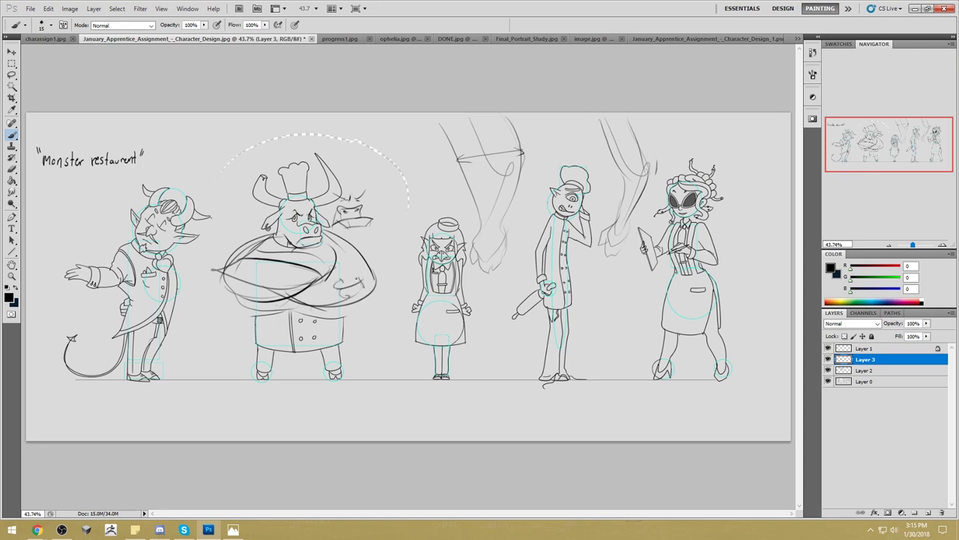
pyautogui.moveTo(301, 289); pyautogui.dragTo(262, 299)
pyautogui.moveTo(339, 253); pyautogui.dragTo(368, 244)
pyautogui.moveTo(228, 251)
pyautogui.mouseDown()
pyautogui.moveTo(249, 245)
pyautogui.moveTo(270, 261)
pyautogui.moveTo(310, 254)
pyautogui.mouseUp()
pyautogui.keyDown('alt'); pyautogui.click(285, 252); pyautogui.keyUp('alt')
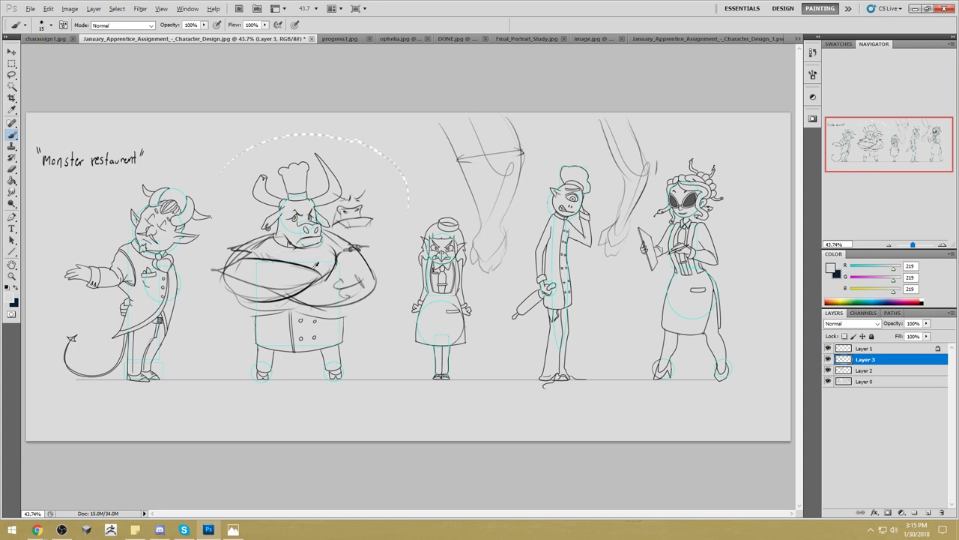
pyautogui.keyDown('alt'); pyautogui.click(316, 265); pyautogui.keyUp('alt')
pyautogui.moveTo(274, 244); pyautogui.dragTo(297, 263)
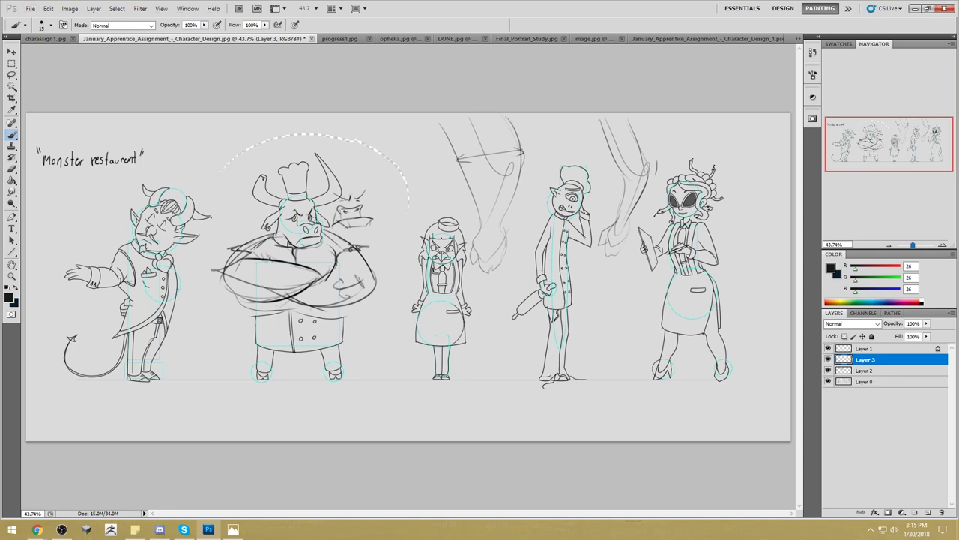
pyautogui.moveTo(320, 242); pyautogui.dragTo(327, 272)
# Sketch a large oval with inner strokes above the small girl.
pyautogui.moveTo(363, 131); pyautogui.dragTo(453, 201)
pyautogui.moveTo(397, 135); pyautogui.dragTo(388, 199)
pyautogui.moveTo(398, 141); pyautogui.dragTo(392, 182)
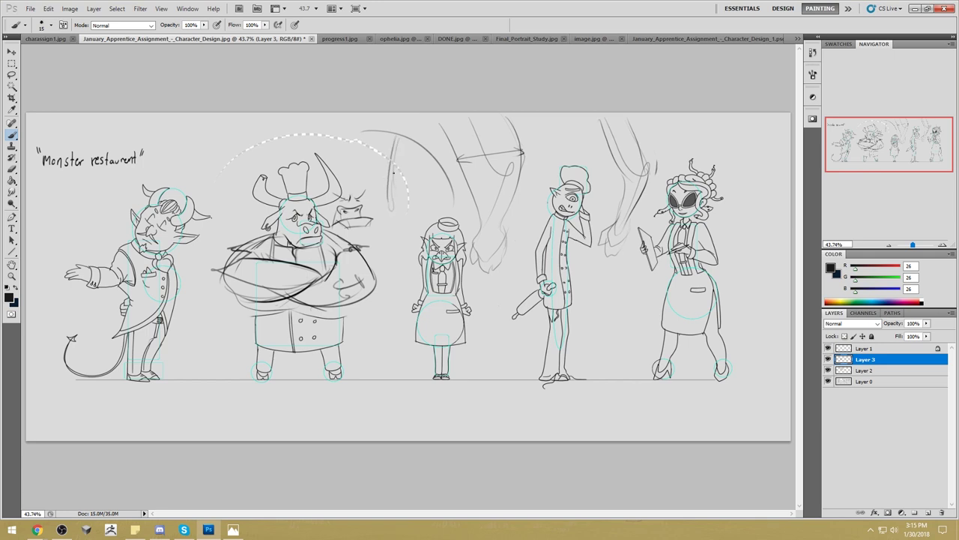
pyautogui.hotkey('ctrl', 'alt', 'z')
pyautogui.hotkey('ctrl', 'alt', 'z')
pyautogui.moveTo(405, 136)
pyautogui.mouseDown()
pyautogui.moveTo(379, 203)
pyautogui.moveTo(450, 176)
pyautogui.moveTo(390, 177)
pyautogui.mouseUp()
pyautogui.moveTo(397, 143)
pyautogui.mouseDown()
pyautogui.moveTo(393, 176)
pyautogui.moveTo(414, 139)
pyautogui.moveTo(402, 186)
pyautogui.moveTo(398, 139)
pyautogui.moveTo(399, 153)
pyautogui.moveTo(409, 140)
pyautogui.moveTo(434, 162)
pyautogui.mouseUp()
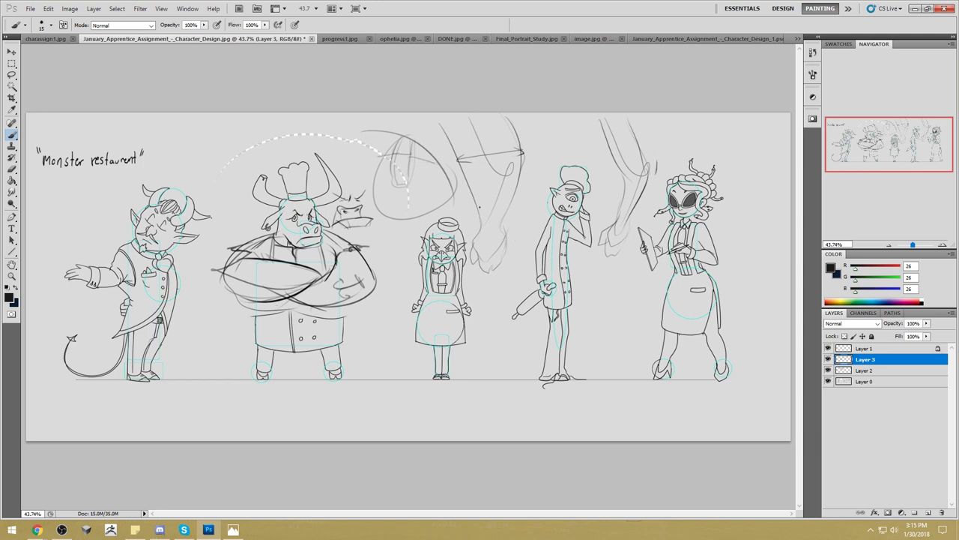
pyautogui.moveTo(389, 221); pyautogui.dragTo(383, 241)
pyautogui.moveTo(438, 209); pyautogui.dragTo(426, 232)
pyautogui.moveTo(388, 166)
pyautogui.mouseDown()
pyautogui.moveTo(397, 183)
pyautogui.moveTo(405, 160)
pyautogui.mouseUp()
pyautogui.hotkey('ctrl', 'alt', 'z')
pyautogui.hotkey('ctrl', 'alt', 'z')
# Draw the bull's coat, legs and feet, plus extra belly and arm lines.
pyautogui.moveTo(285, 280); pyautogui.dragTo(309, 279)
pyautogui.moveTo(250, 301)
pyautogui.mouseDown()
pyautogui.moveTo(242, 335)
pyautogui.moveTo(340, 345)
pyautogui.mouseUp()
pyautogui.moveTo(353, 305); pyautogui.dragTo(328, 341)
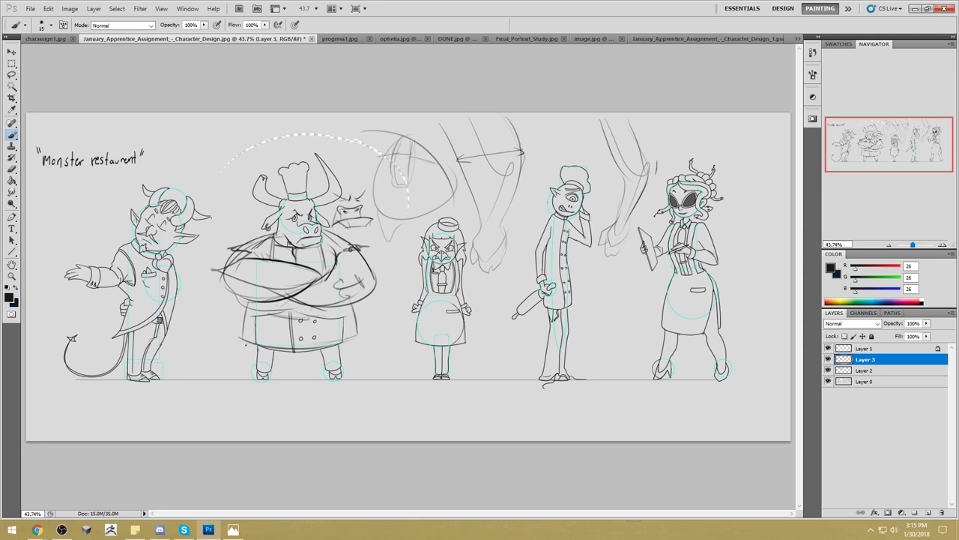
pyautogui.moveTo(258, 341)
pyautogui.mouseDown()
pyautogui.moveTo(262, 374)
pyautogui.moveTo(331, 376)
pyautogui.mouseUp()
pyautogui.moveTo(343, 344); pyautogui.dragTo(338, 374)
pyautogui.moveTo(259, 374); pyautogui.dragTo(341, 378)
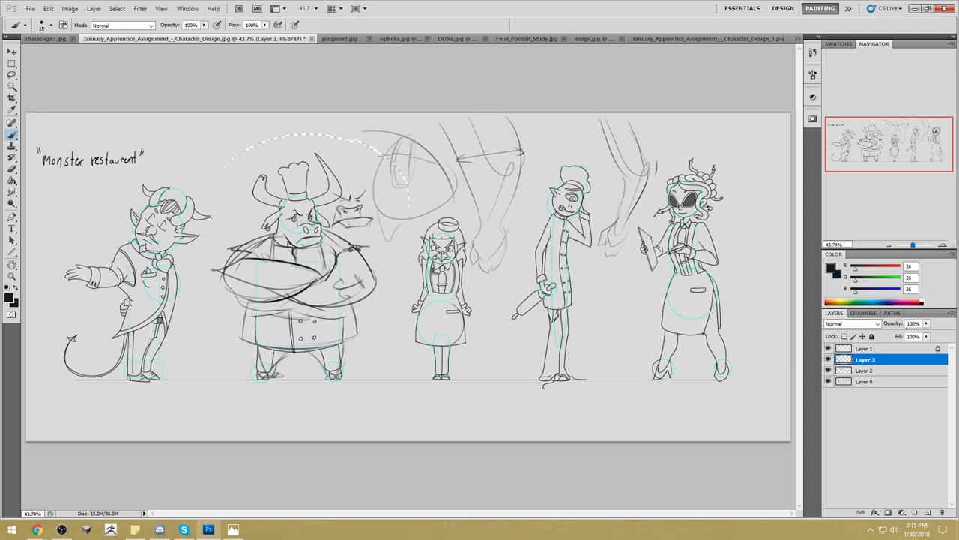
pyautogui.moveTo(261, 266); pyautogui.dragTo(267, 300)
pyautogui.moveTo(364, 285); pyautogui.dragTo(355, 304)
pyautogui.click(312, 487)
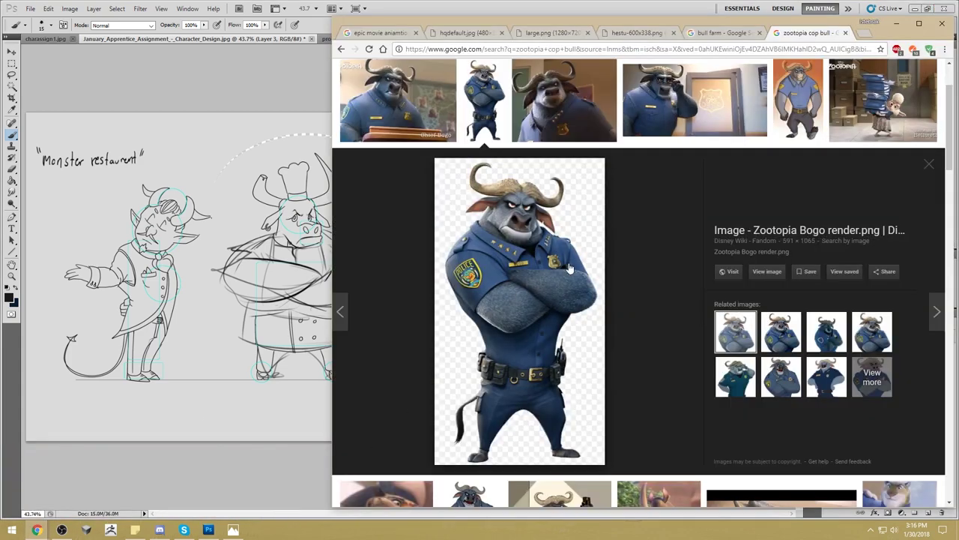
# Open the full-resolution Bogo render and save it onto the desktop.
pyautogui.scroll(2, 569, 268)
pyautogui.scroll(-2, 577, 247)
pyautogui.moveTo(815, 26); pyautogui.dragTo(851, 26)
pyautogui.click(622, 248)
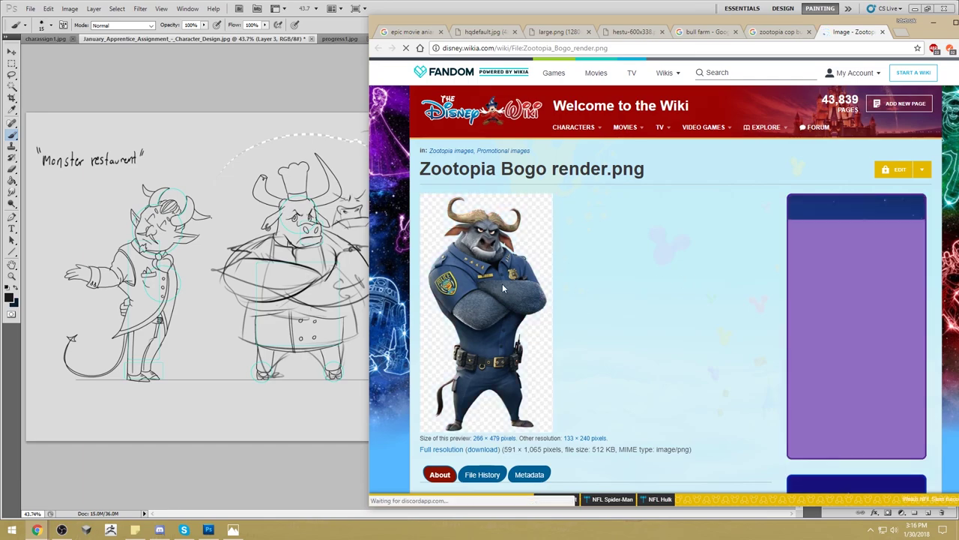
pyautogui.click(502, 283)
pyautogui.click(915, 8)
pyautogui.moveTo(673, 165); pyautogui.dragTo(139, 150)
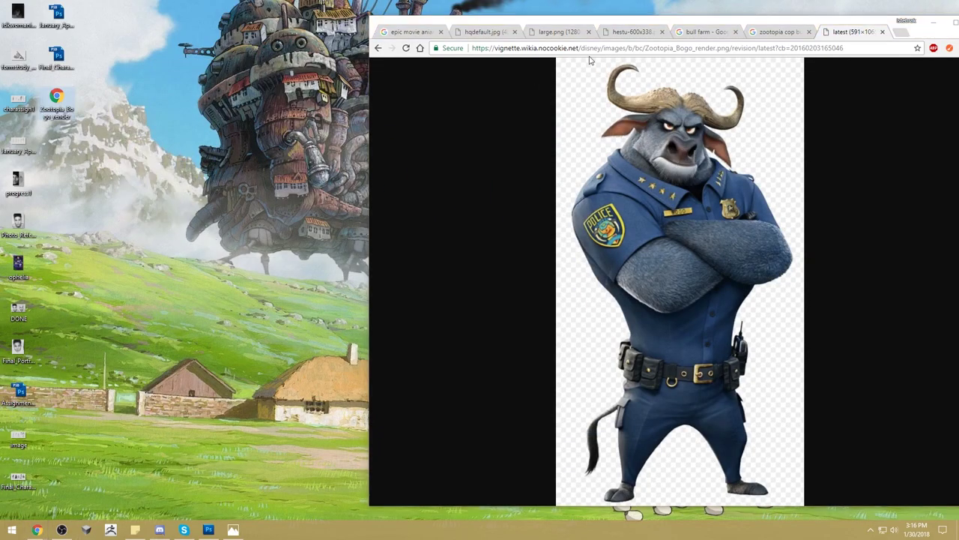
pyautogui.click(934, 24)
# Open the saved Bogo render and capture it as a 591×1065 PNG document in Photoshop.
pyautogui.click(208, 530)
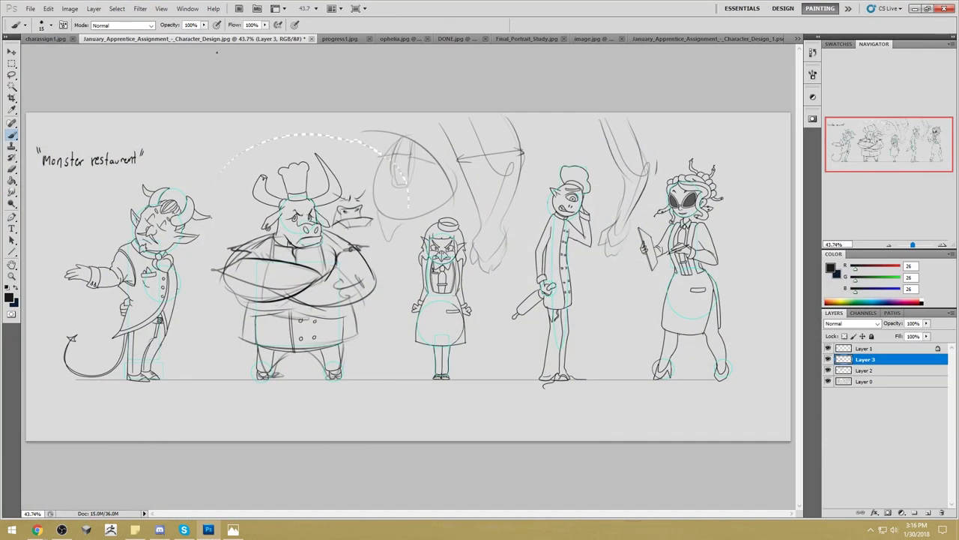
pyautogui.doubleClick(517, 14)
pyautogui.moveTo(517, 16); pyautogui.dragTo(506, 16)
pyautogui.click(56, 98)
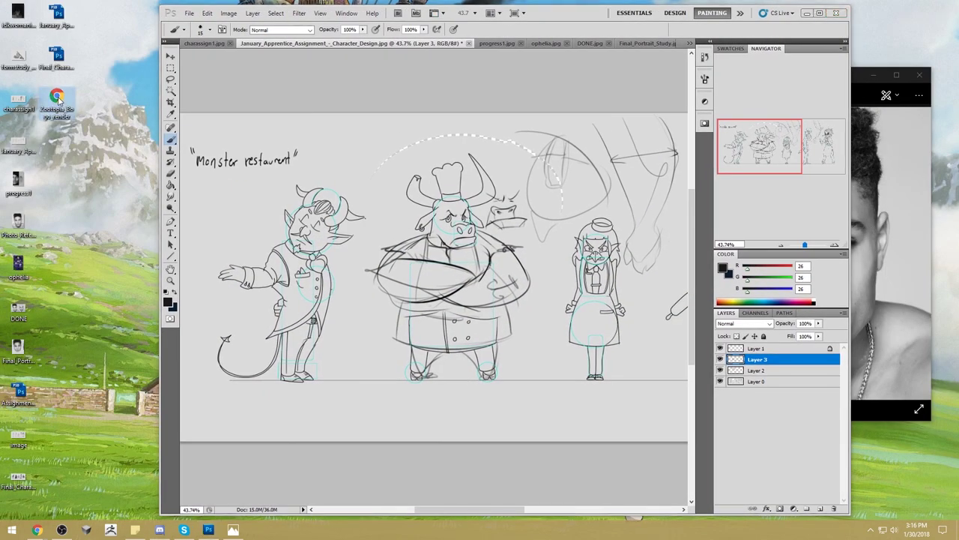
pyautogui.doubleClick(58, 100)
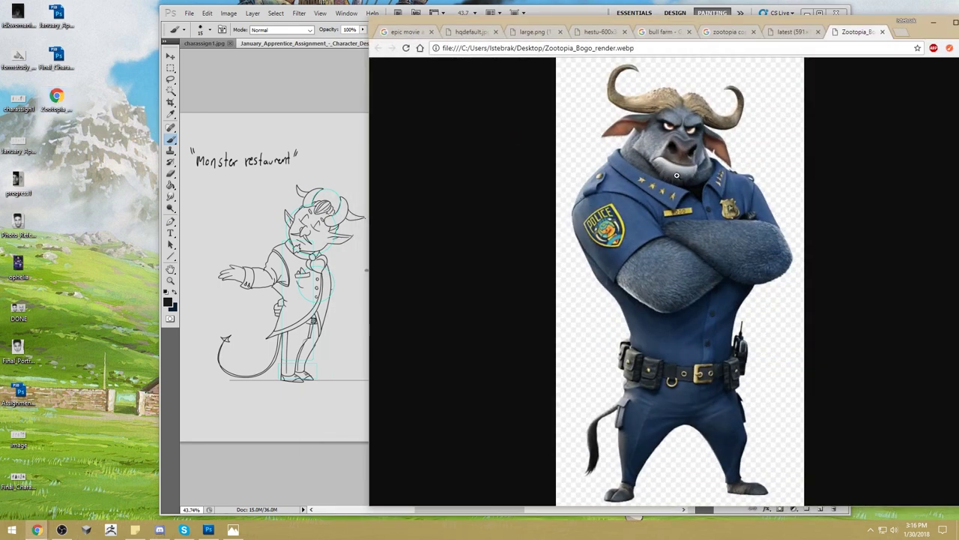
pyautogui.moveTo(565, 56); pyautogui.dragTo(792, 506)
pyautogui.click(933, 22)
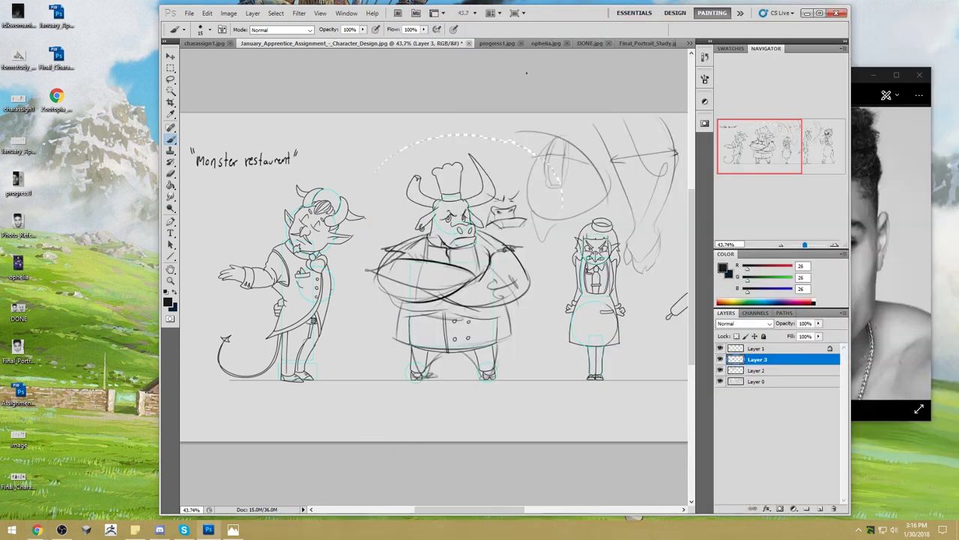
pyautogui.click(660, 43)
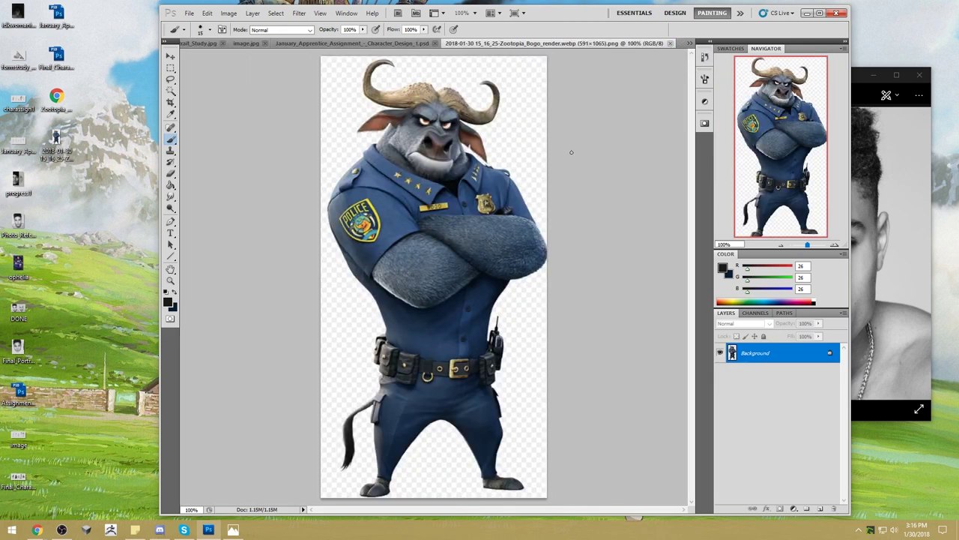
# Fill a new layer with white and lower its fill so the bull render shows through.
pyautogui.click(820, 509)
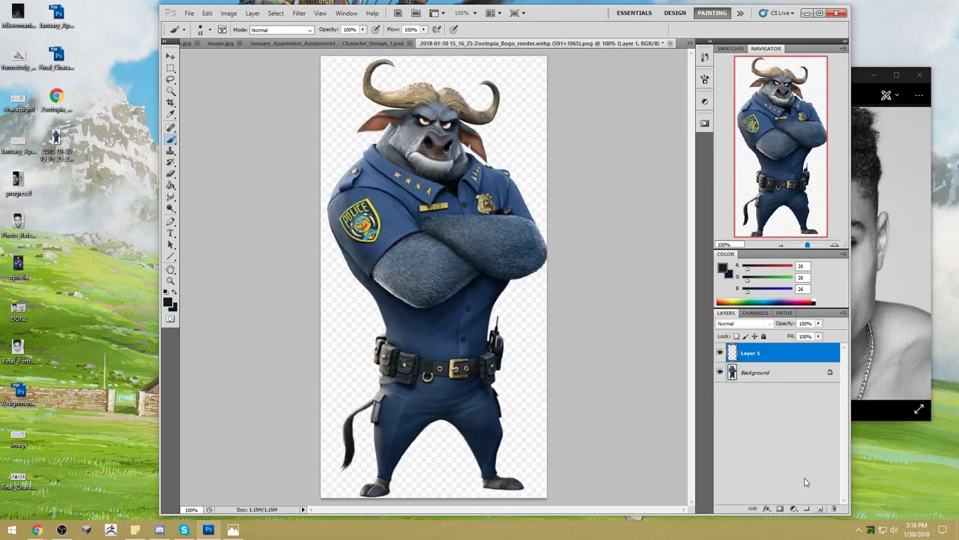
pyautogui.click(722, 268)
pyautogui.click(630, 225)
pyautogui.click(857, 221)
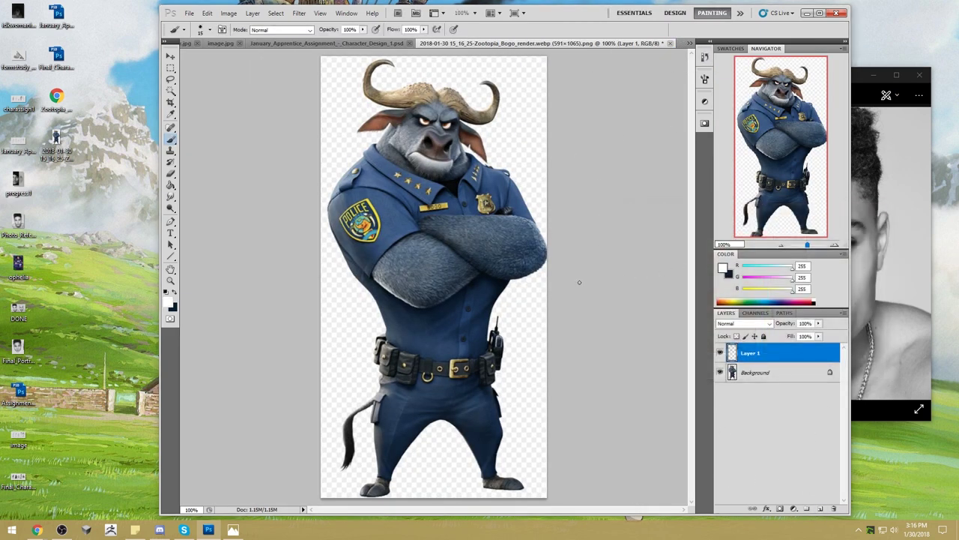
pyautogui.press('g')
pyautogui.click(538, 264)
pyautogui.moveTo(808, 346)
pyautogui.mouseDown()
pyautogui.moveTo(797, 347)
pyautogui.moveTo(812, 348)
pyautogui.mouseUp()
# Draw a red ellipse shape over the bull's torso.
pyautogui.click(171, 256)
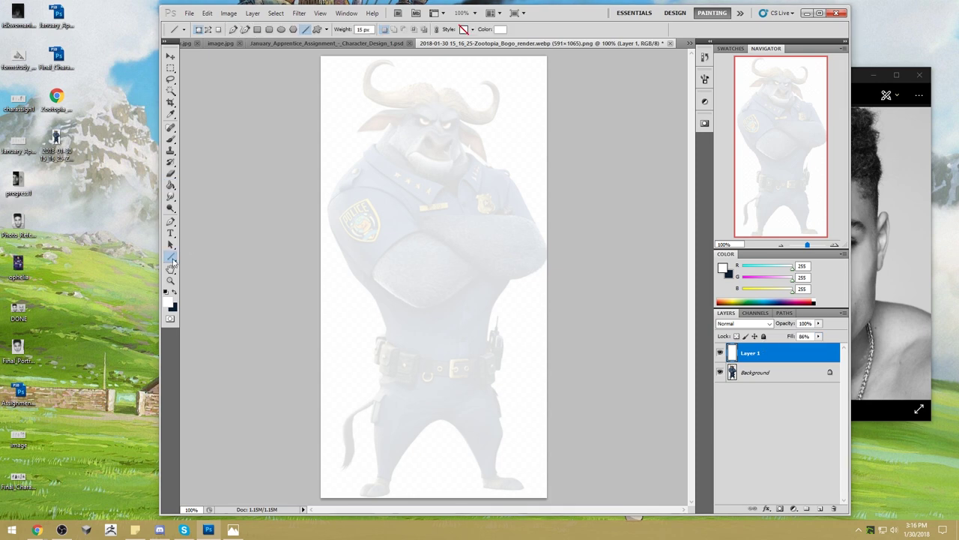
pyautogui.click(212, 263)
pyautogui.click(212, 267)
pyautogui.click(173, 259)
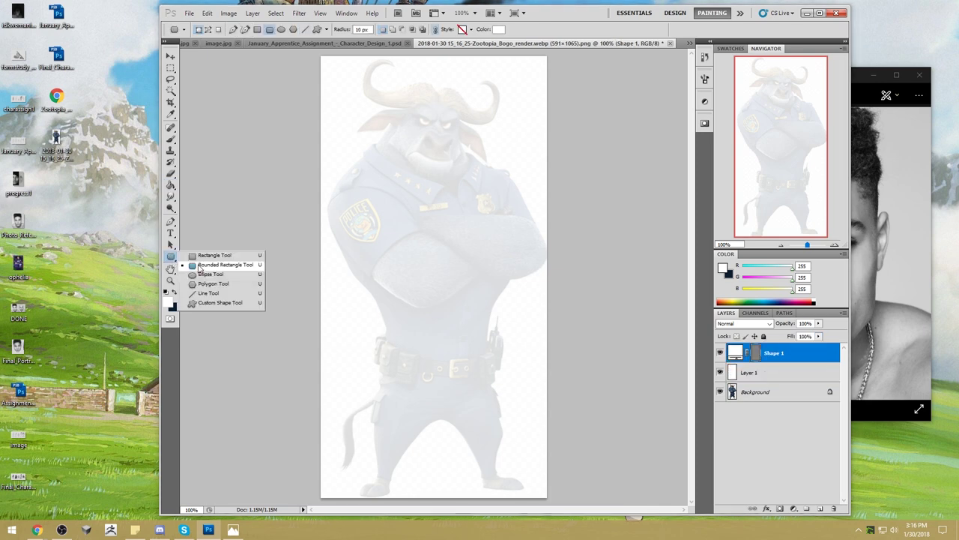
pyautogui.click(209, 274)
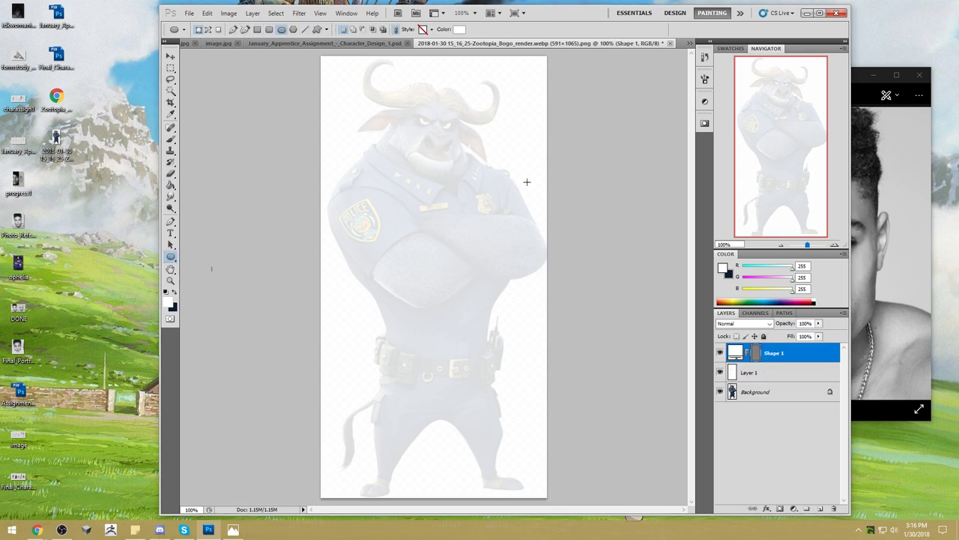
pyautogui.click(722, 267)
pyautogui.click(754, 229)
pyautogui.click(856, 223)
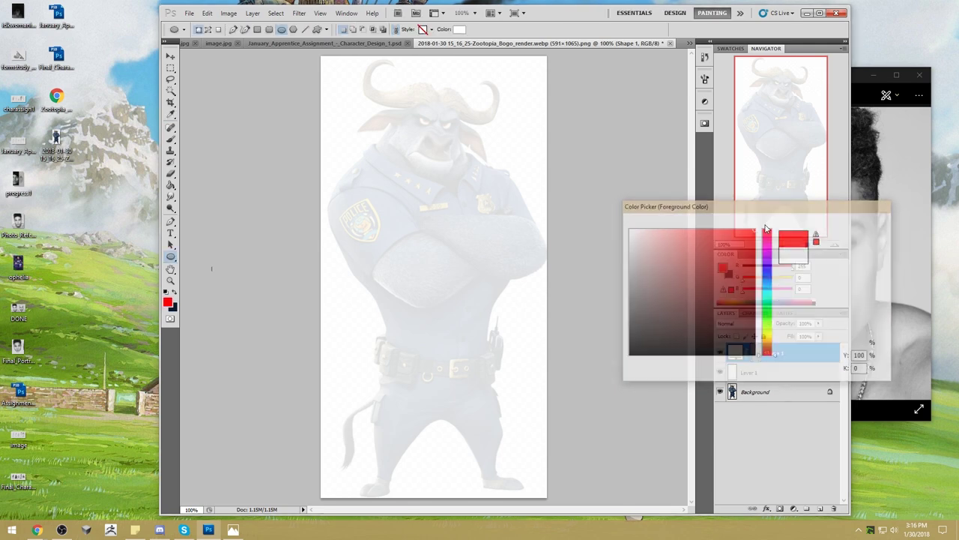
pyautogui.moveTo(346, 168); pyautogui.dragTo(517, 338)
pyautogui.hotkey('ctrl', 'alt', 'z')
pyautogui.hotkey('ctrl', 'alt', 'z')
pyautogui.hotkey('ctrl', 'alt', 'z')
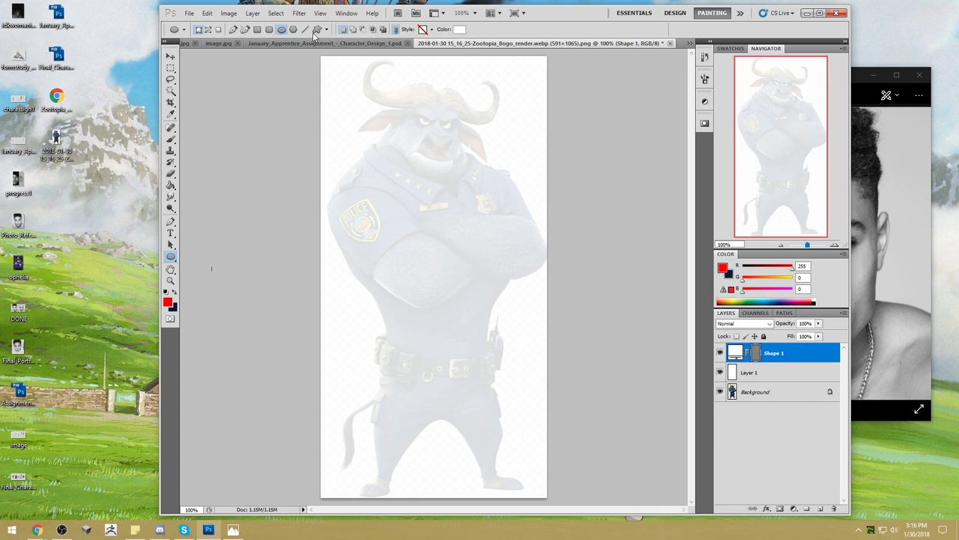
# Apply an outline-only, no-fill preset style and draw an ellipse around the bull's torso.
pyautogui.click(423, 32)
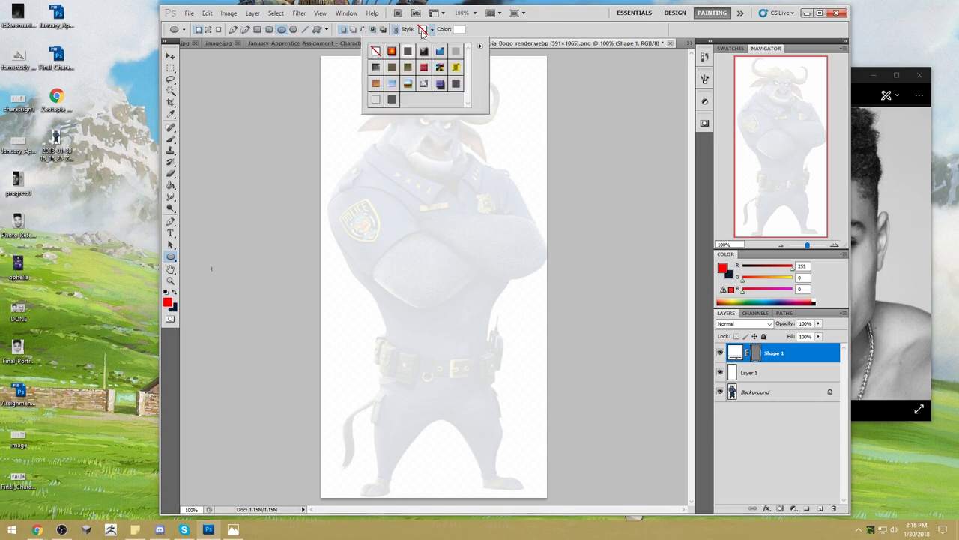
pyautogui.click(377, 100)
pyautogui.click(609, 148)
pyautogui.moveTo(355, 143); pyautogui.dragTo(524, 322)
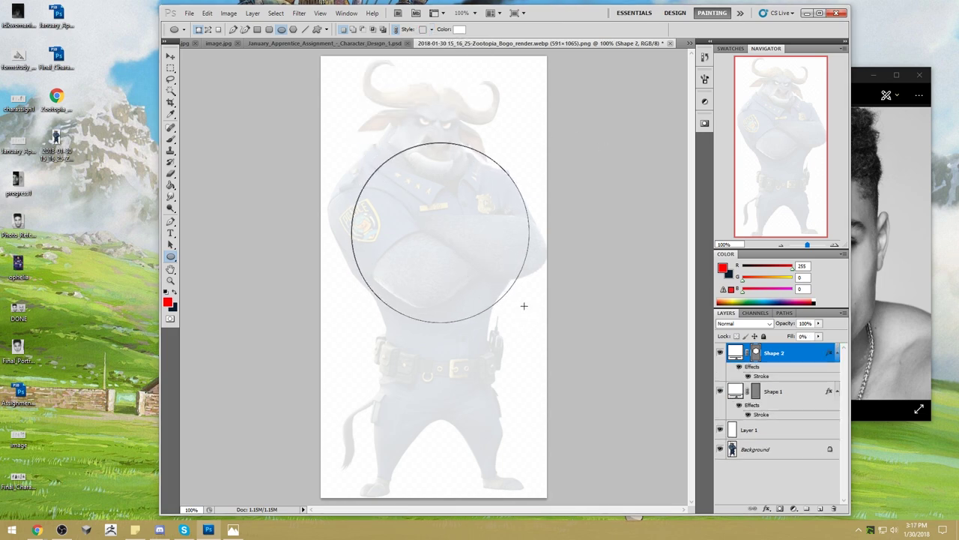
pyautogui.moveTo(499, 239); pyautogui.dragTo(504, 240)
pyautogui.hotkey('ctrl', 'z')
# Add ellipses over the bull's head and both horns, then undo the two horn circles.
pyautogui.moveTo(395, 93); pyautogui.dragTo(471, 175)
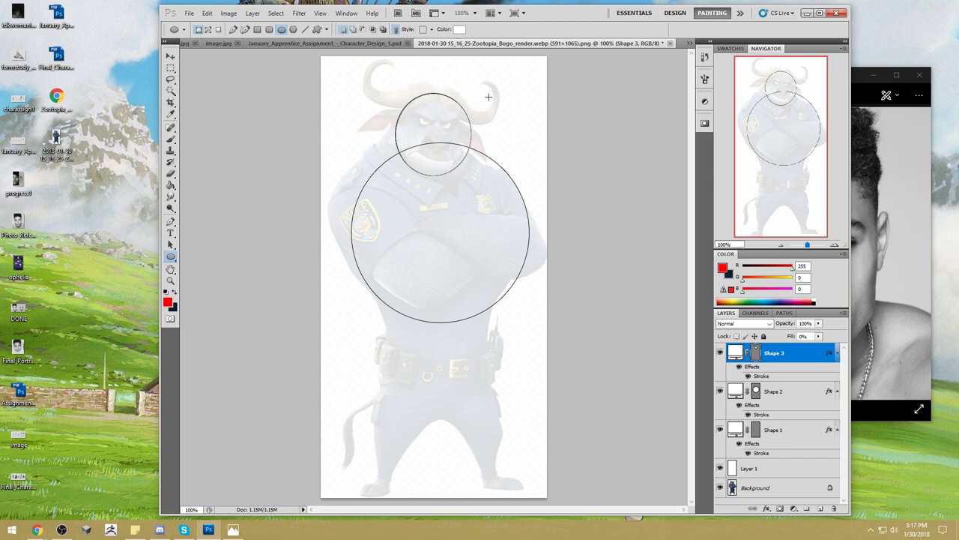
pyautogui.moveTo(369, 59)
pyautogui.mouseDown()
pyautogui.moveTo(407, 108)
pyautogui.moveTo(411, 97)
pyautogui.mouseUp()
pyautogui.moveTo(469, 81); pyautogui.dragTo(503, 120)
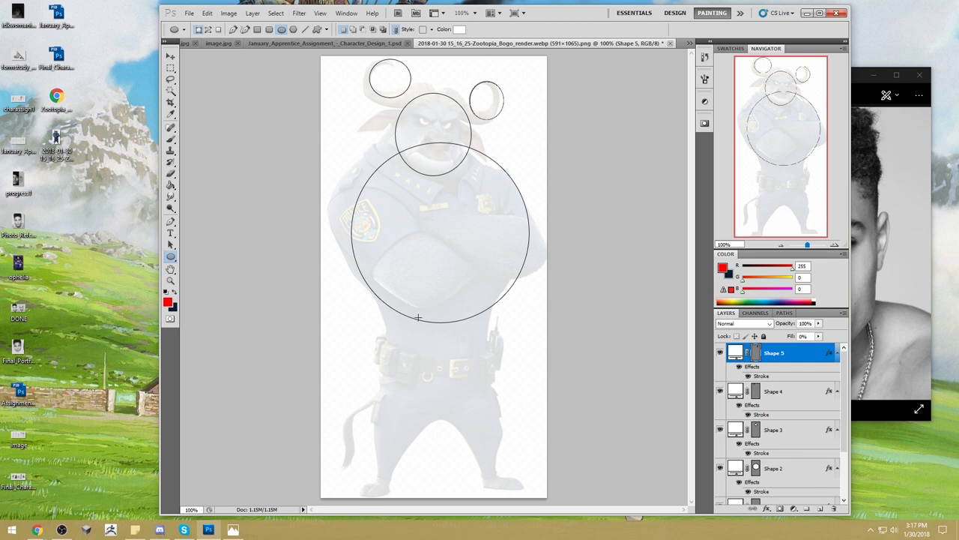
pyautogui.hotkey('ctrl', 'z')
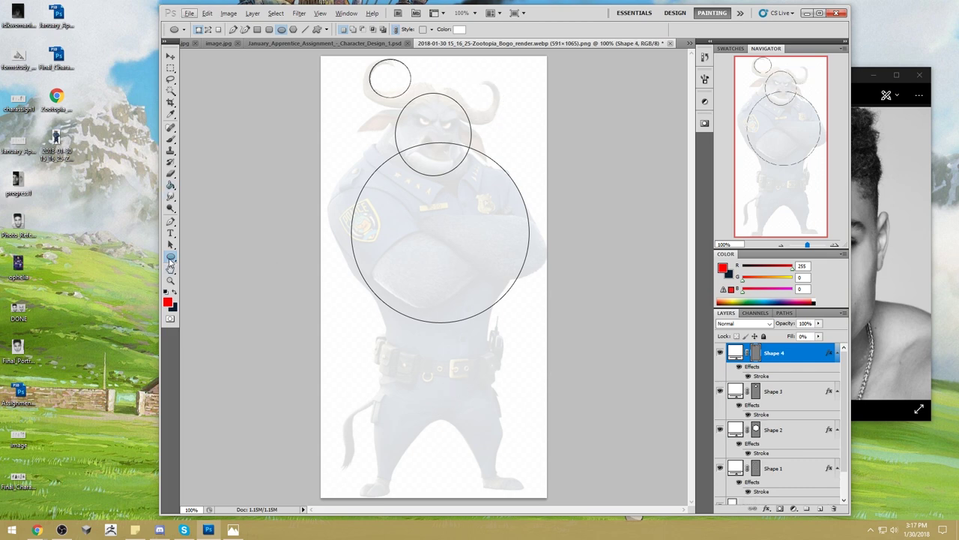
pyautogui.hotkey('ctrl', 'alt', 'z')
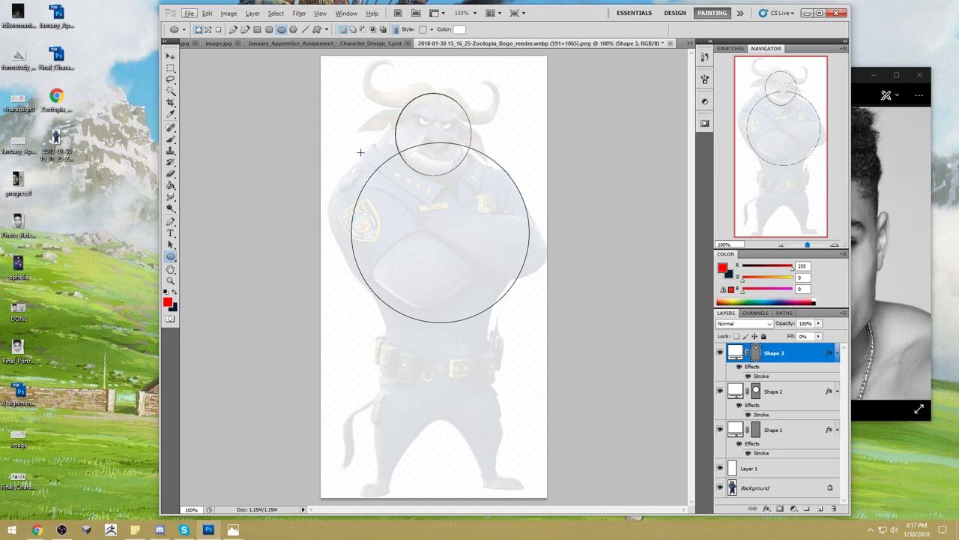
pyautogui.click(705, 57)
# Restore the horn circles from History, then block out the belly, hips and both legs with rectangles.
pyautogui.click(631, 184)
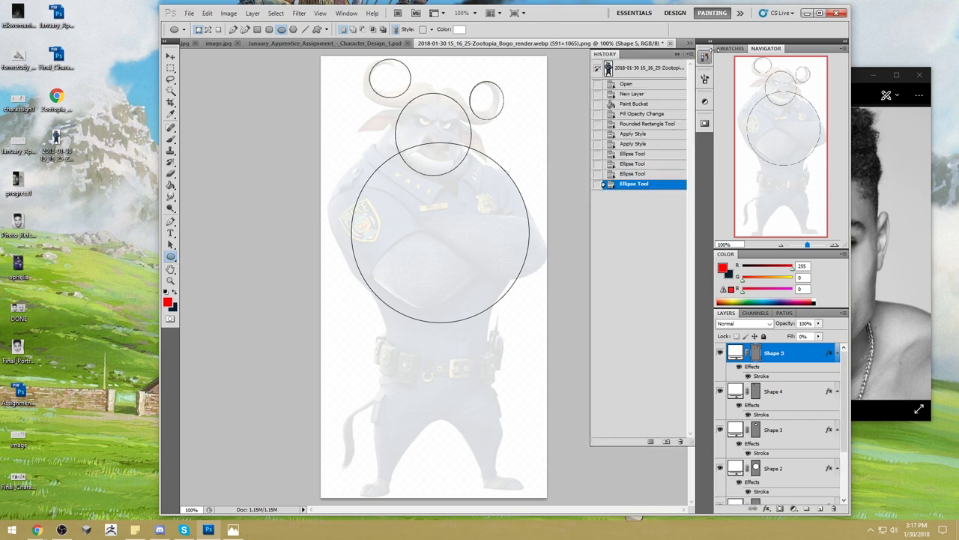
pyautogui.click(679, 55)
pyautogui.click(171, 256)
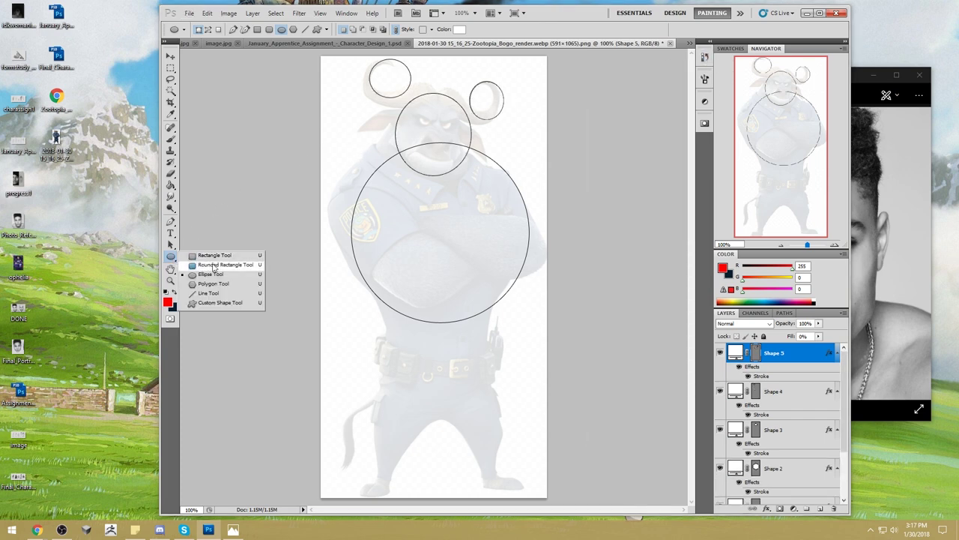
pyautogui.click(214, 266)
pyautogui.moveTo(382, 288); pyautogui.dragTo(490, 425)
pyautogui.moveTo(378, 418); pyautogui.dragTo(411, 463)
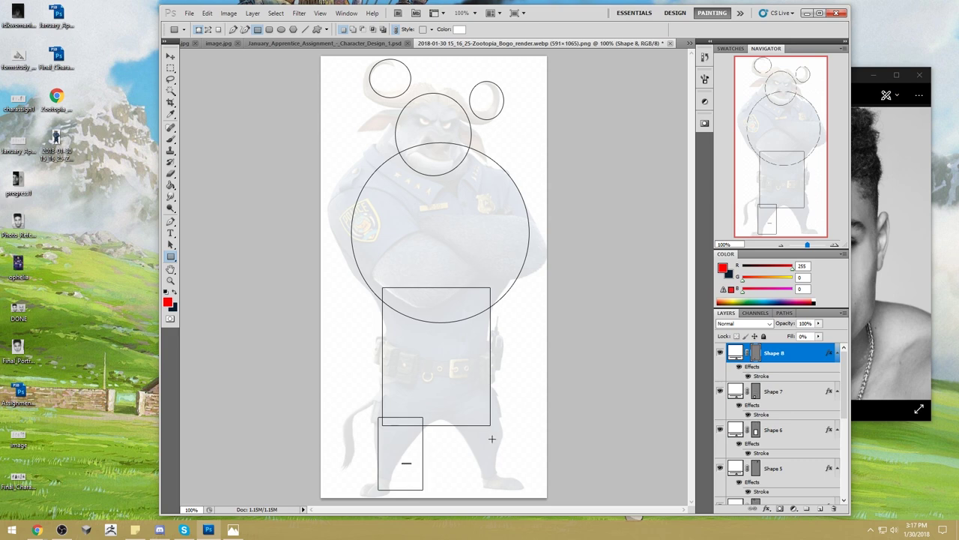
pyautogui.moveTo(450, 413); pyautogui.dragTo(506, 494)
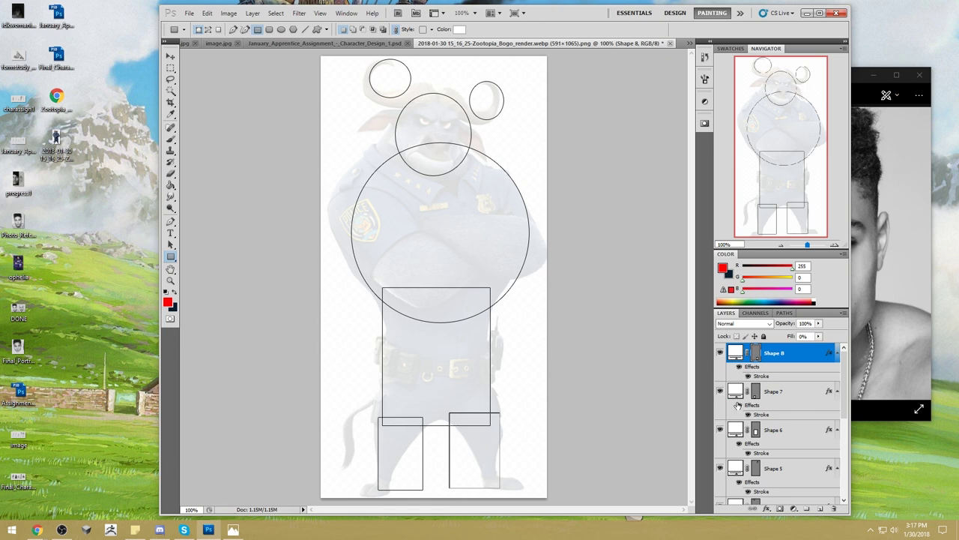
# Set the shape layer's blend mode to Dissolve.
pyautogui.scroll(-1, 848, 410)
pyautogui.moveTo(848, 410)
pyautogui.mouseDown()
pyautogui.moveTo(851, 449)
pyautogui.moveTo(850, 397)
pyautogui.mouseUp()
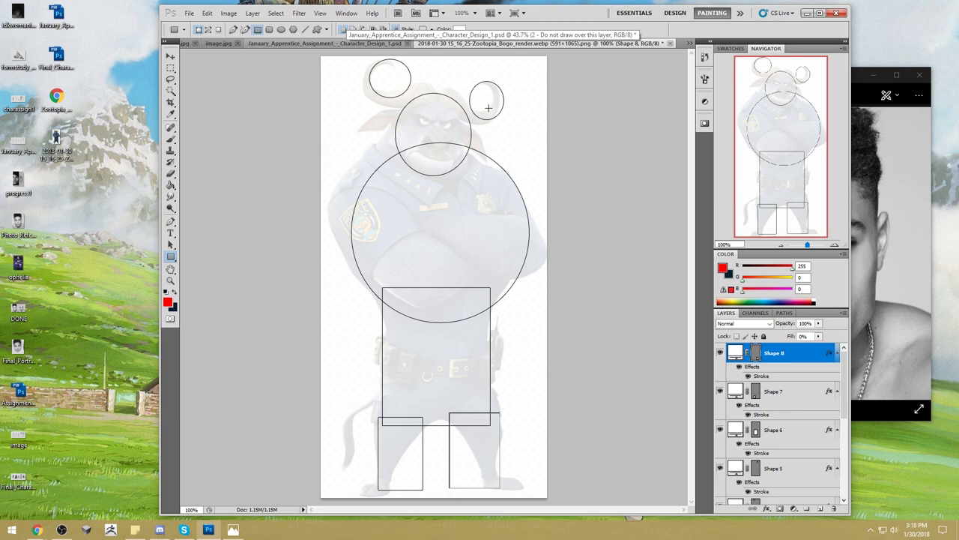
pyautogui.hotkey('shift', '+')
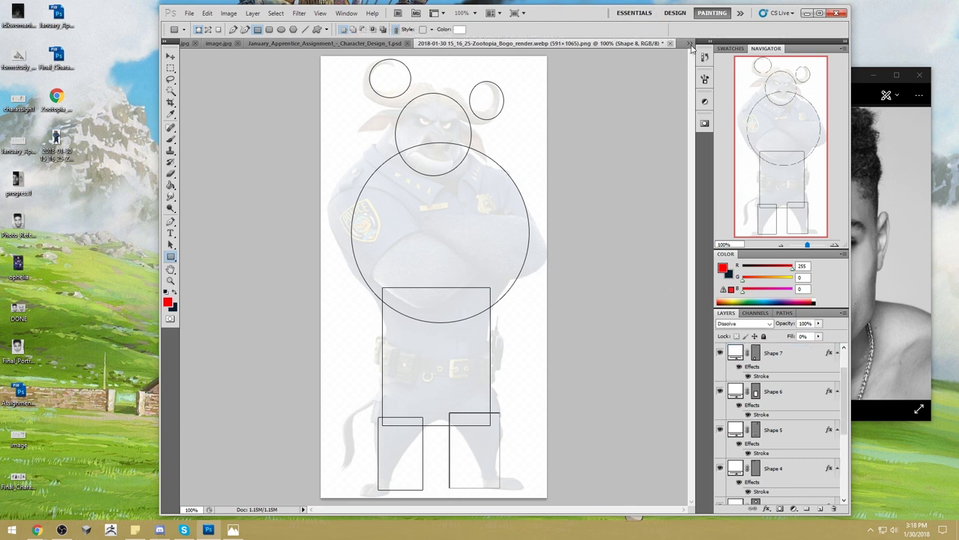
pyautogui.moveTo(37, 529)
# Open the portrait reference photo on the left with Photoshop beside it on the right.
pyautogui.doubleClick(18, 222)
pyautogui.moveTo(876, 89); pyautogui.dragTo(181, 35)
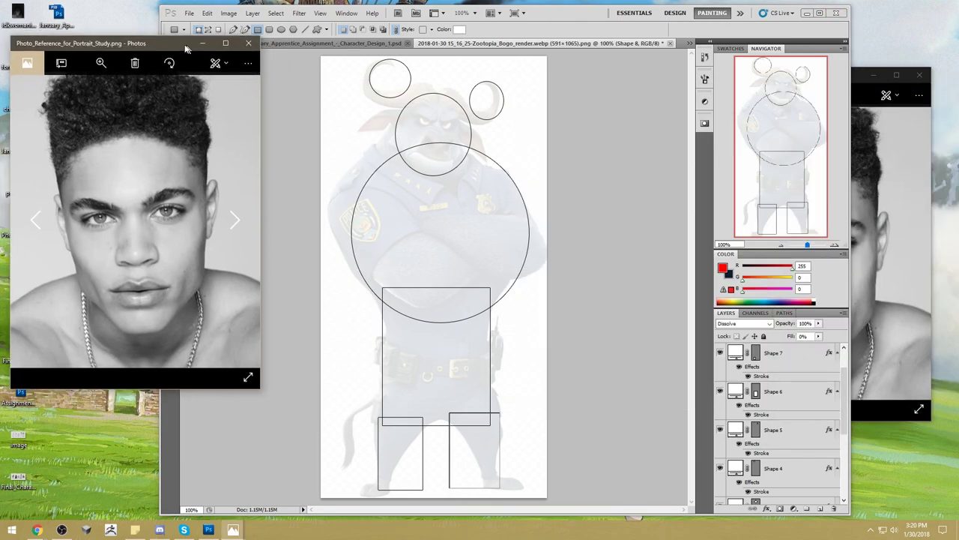
pyautogui.moveTo(579, 15); pyautogui.dragTo(676, 15)
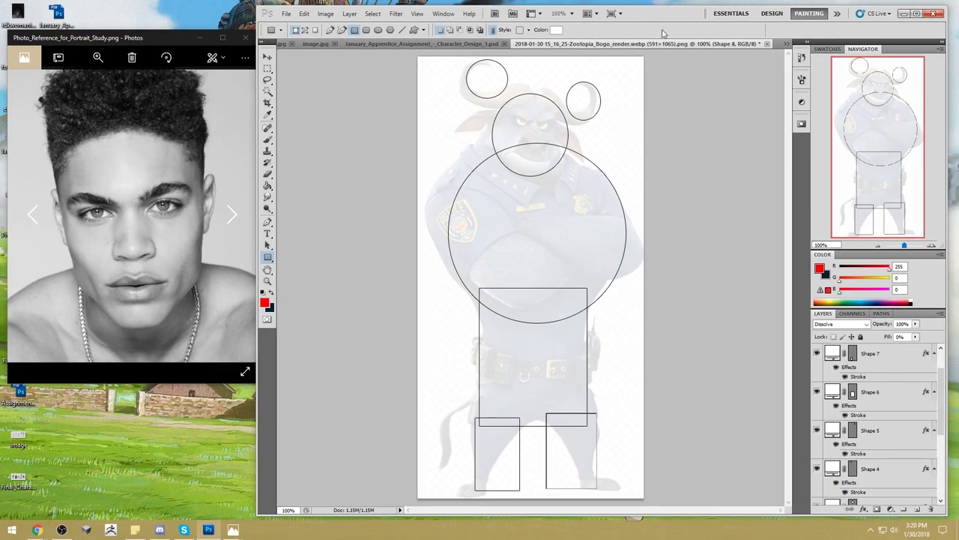
# Close the January_Apprentice_Assignment lineup sheet and the bull render without saving.
pyautogui.click(442, 44)
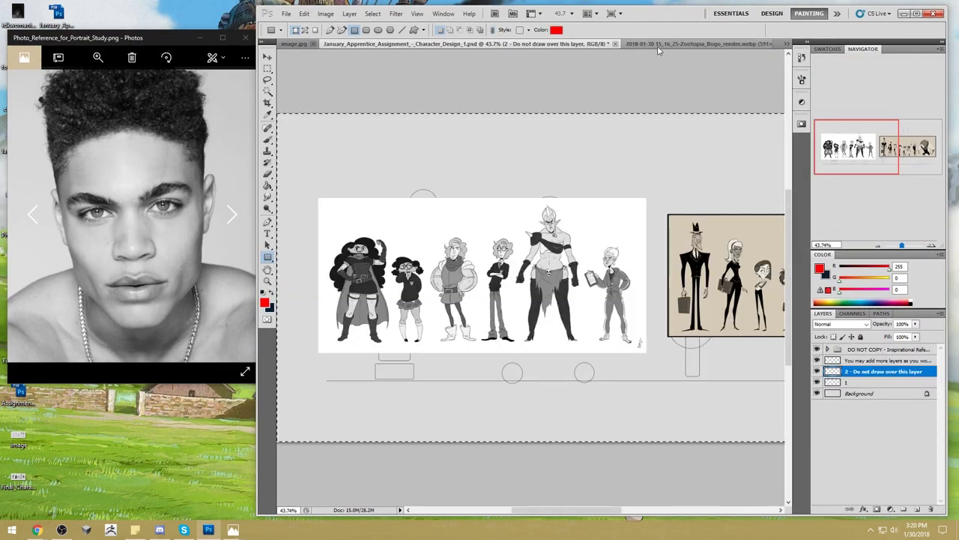
pyautogui.click(614, 44)
pyautogui.click(484, 206)
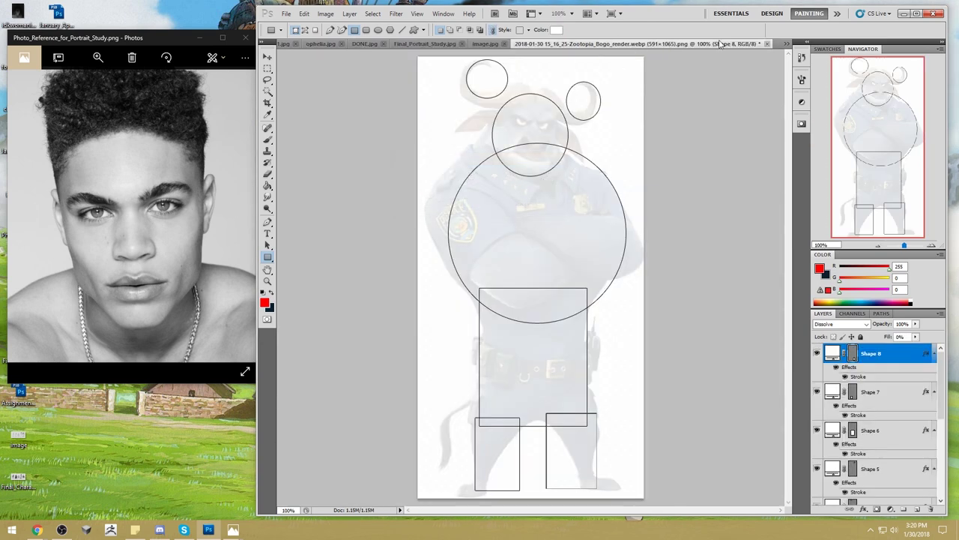
pyautogui.click(766, 43)
pyautogui.click(481, 205)
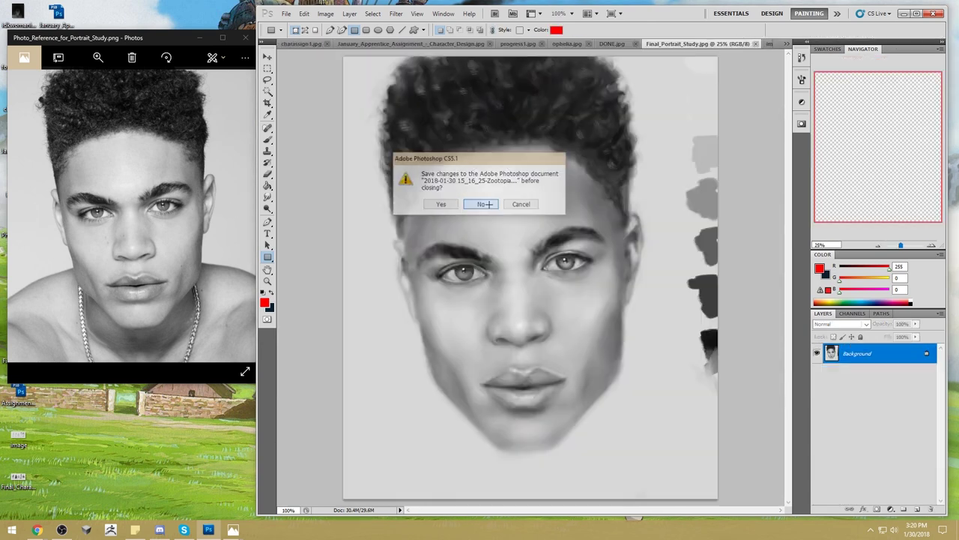
# Look over DONE.jpg and Final_Portrait_Study, then close the image.jpg sketch.
pyautogui.click(611, 44)
pyautogui.click(716, 45)
pyautogui.click(767, 45)
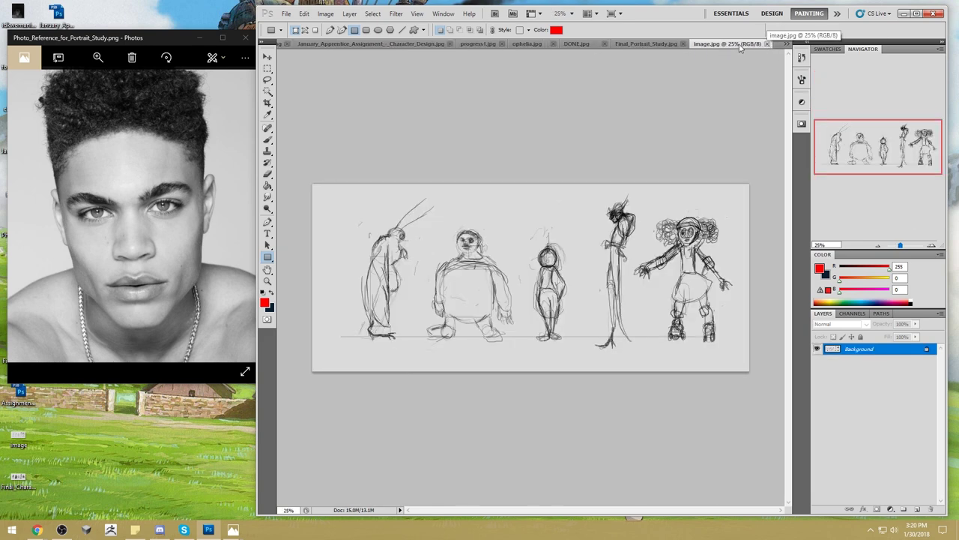
pyautogui.click(768, 44)
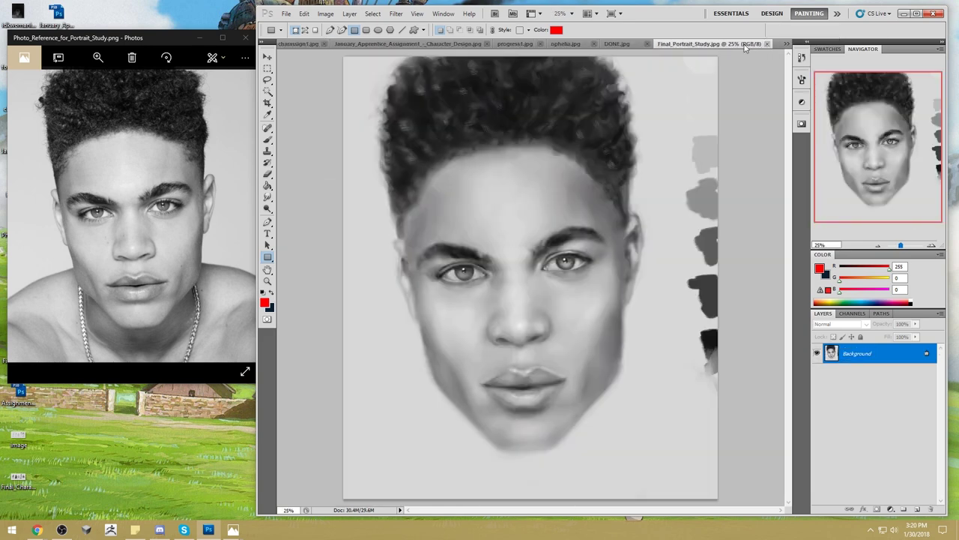
# Review DONE.jpg, ophelia.jpg and progress1.jpg, then close the Monster restaurant sketch without saving.
pyautogui.click(616, 44)
pyautogui.click(568, 44)
pyautogui.click(528, 45)
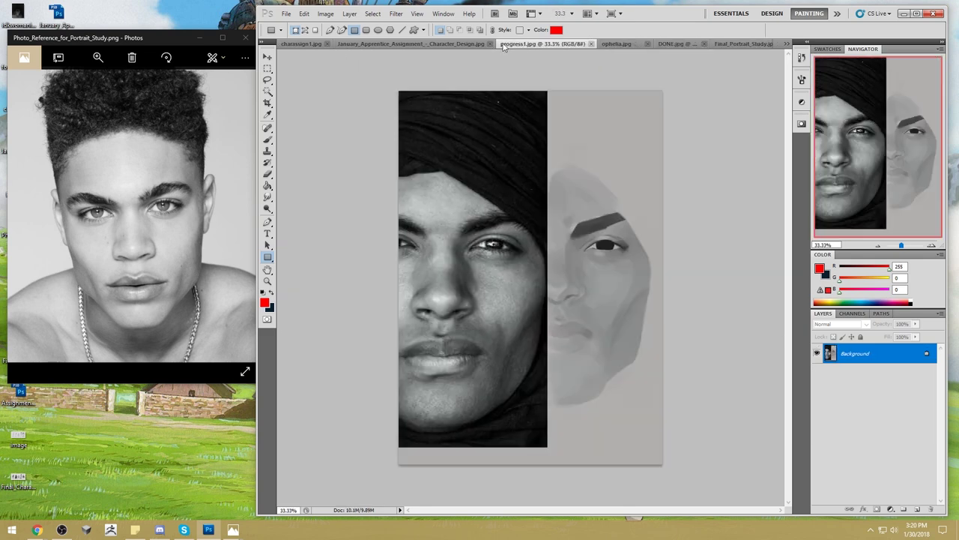
pyautogui.click(465, 44)
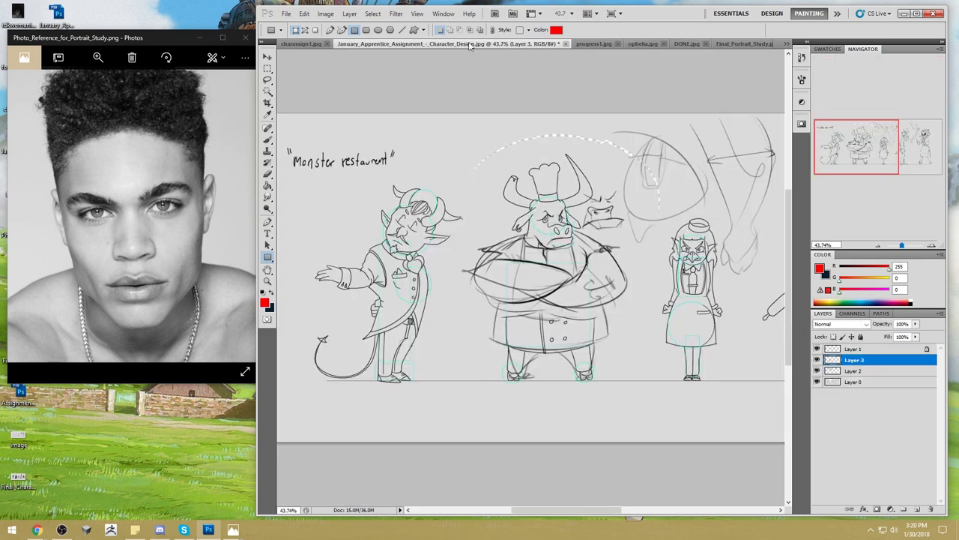
pyautogui.click(566, 43)
pyautogui.click(479, 204)
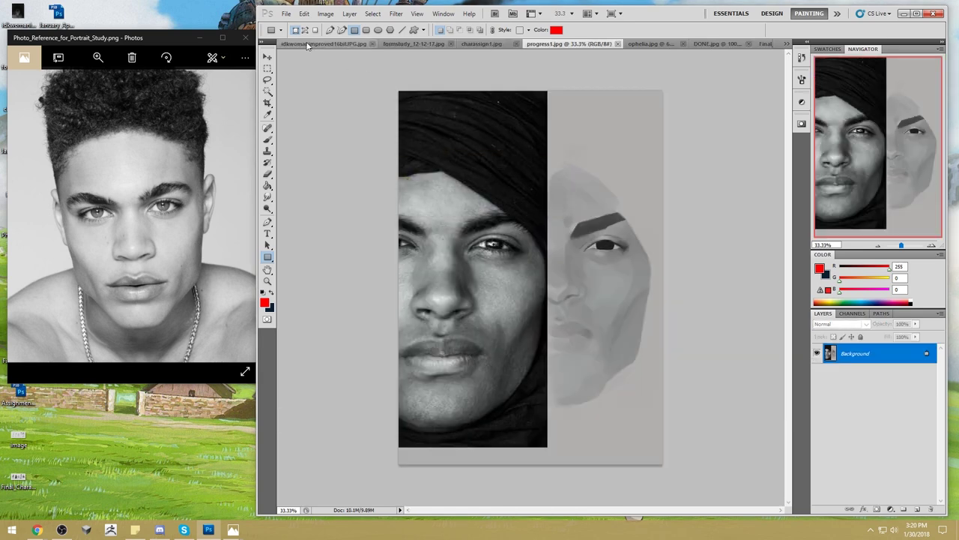
# Review idkwomanimproved, formstudy_12-12-17, charassign1, progress1, ophelia, DONE and Final_Portrait_Study in turn.
pyautogui.click(310, 44)
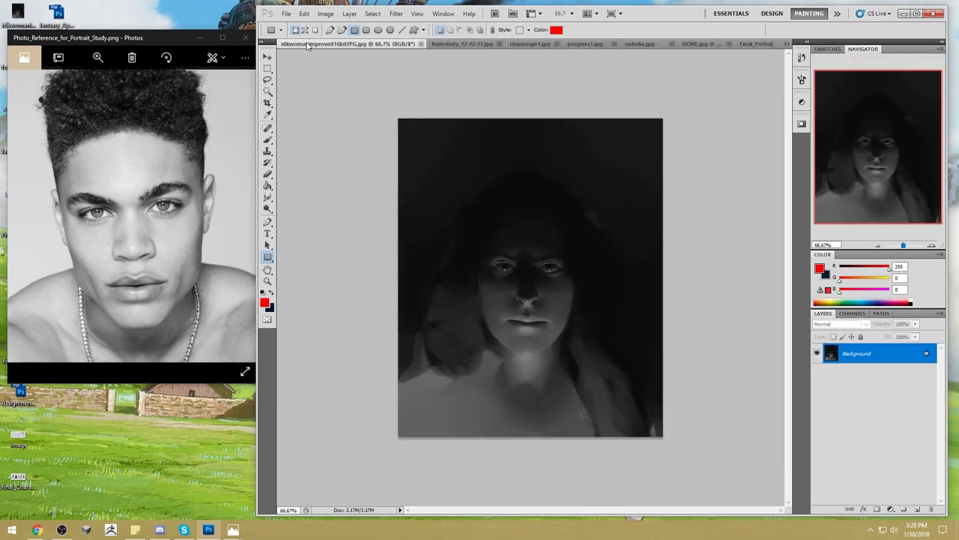
pyautogui.click(477, 45)
pyautogui.click(545, 45)
pyautogui.click(601, 45)
pyautogui.click(649, 44)
pyautogui.click(712, 45)
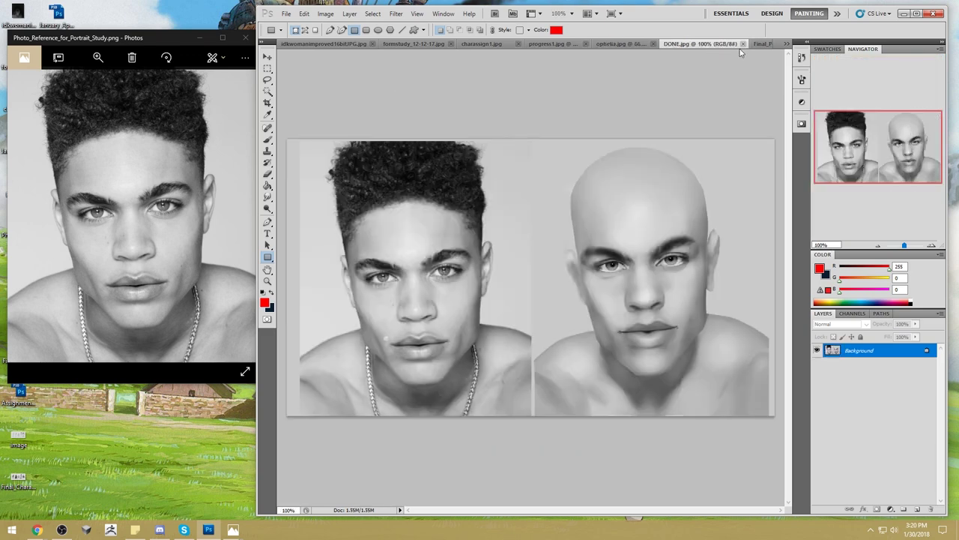
pyautogui.click(761, 45)
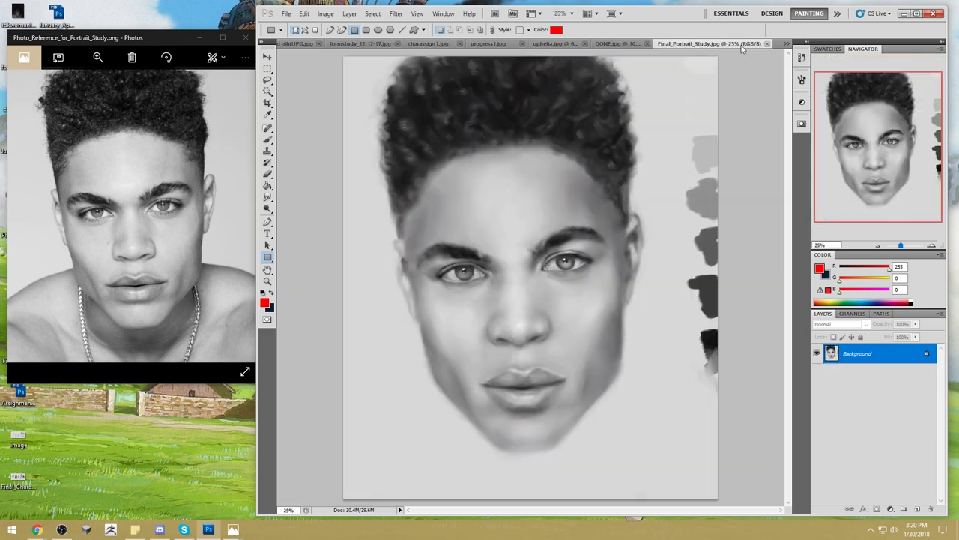
pyautogui.click(607, 44)
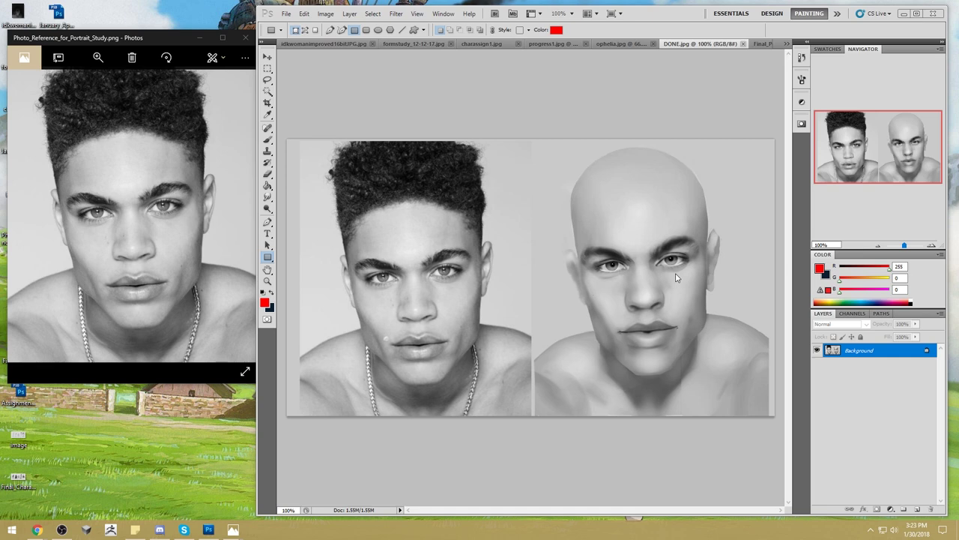
# Step back through ophelia, progress1 and formstudy, close charassign1, and return to Final_Portrait_Study.
pyautogui.click(618, 45)
pyautogui.click(554, 45)
pyautogui.click(472, 45)
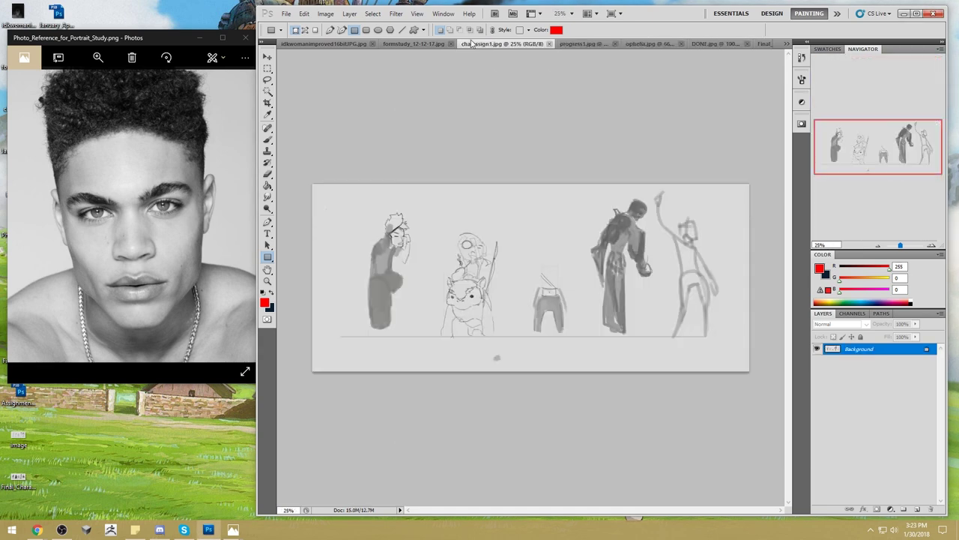
pyautogui.click(399, 45)
pyautogui.click(562, 43)
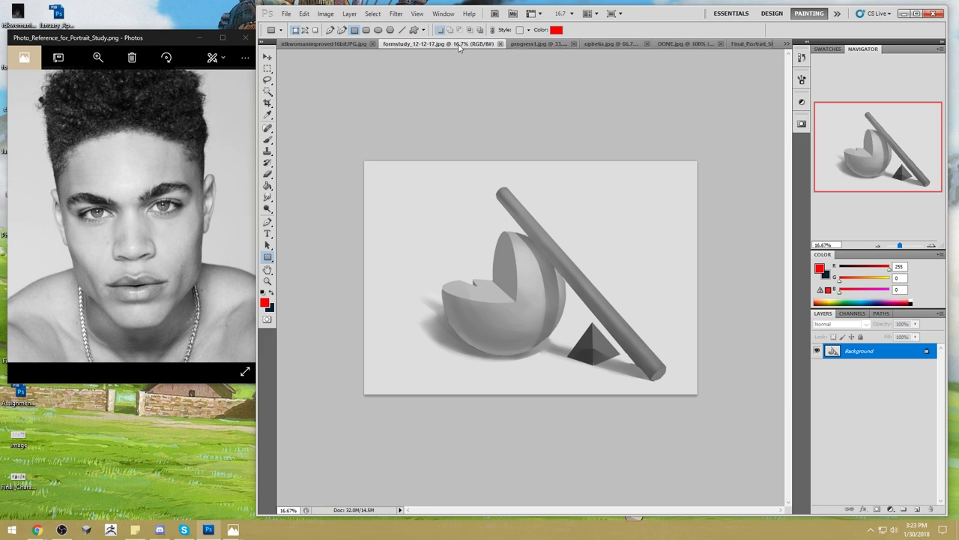
pyautogui.click(752, 43)
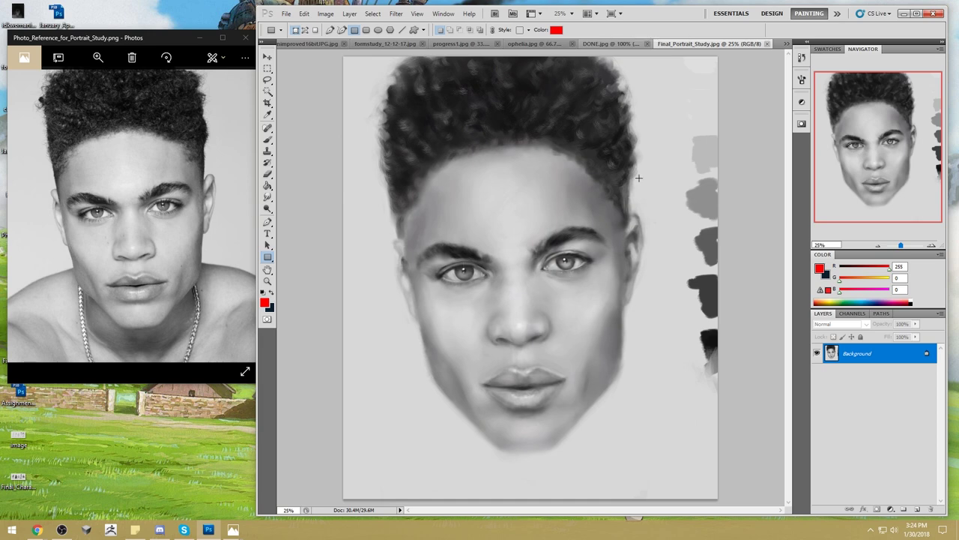
# Bring up the DONE.jpg two-face portrait comparison.
pyautogui.click(614, 46)
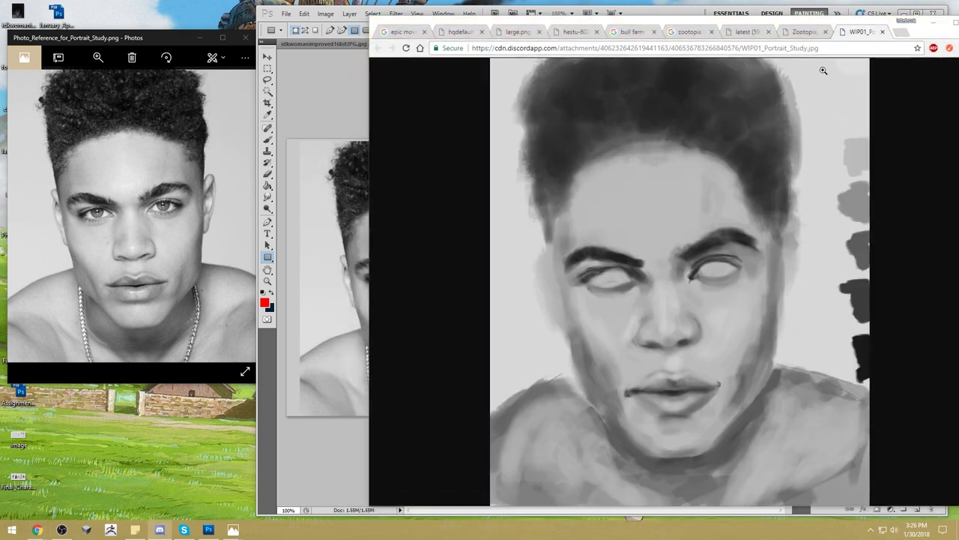
# Zoom into the WIP01 study in Chrome and show Final_Portrait_Study in Photoshop.
pyautogui.moveTo(862, 24); pyautogui.dragTo(825, 12)
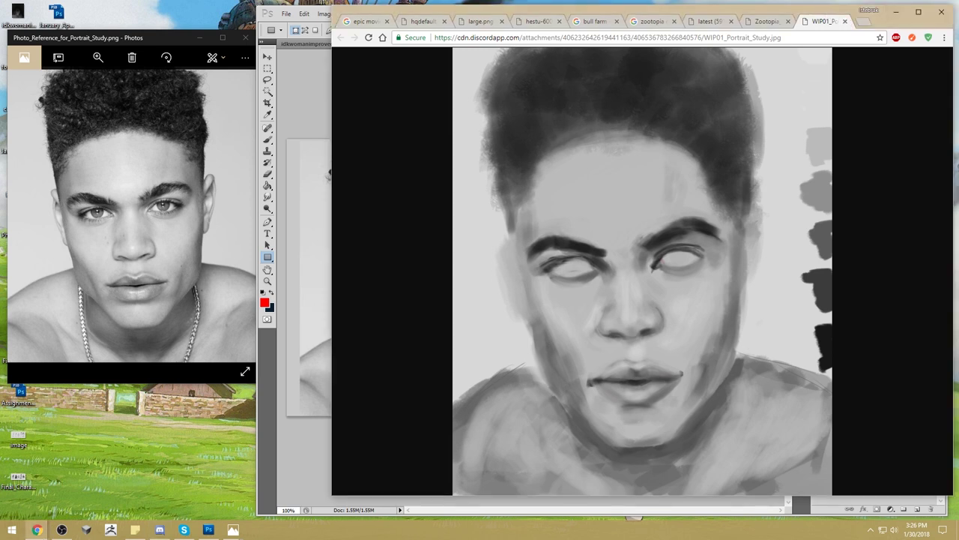
pyautogui.click(779, 403)
pyautogui.moveTo(694, 16); pyautogui.dragTo(368, 76)
pyautogui.click(766, 35)
pyautogui.click(732, 44)
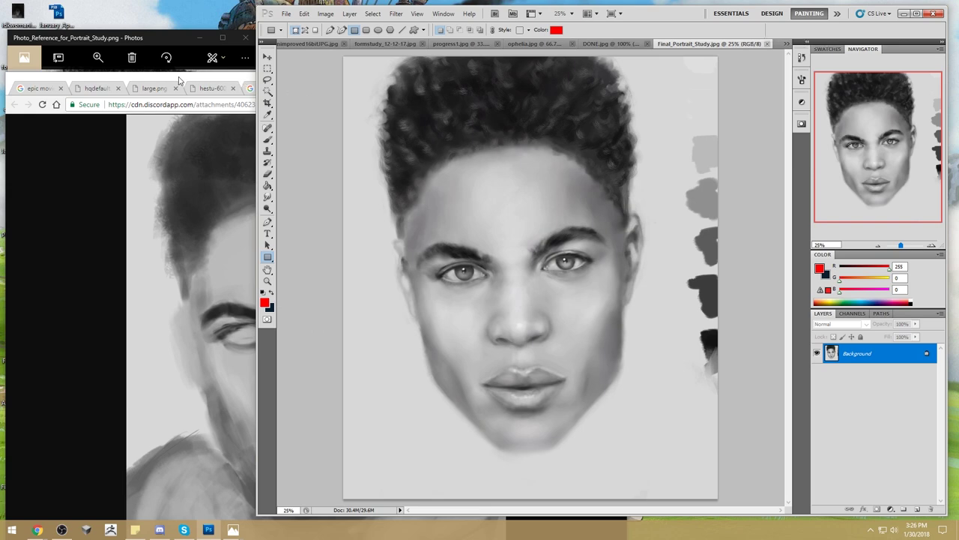
# Narrow the WIP01 window beside the final portrait to compare, then minimize Chrome.
pyautogui.moveTo(178, 80); pyautogui.dragTo(178, 18)
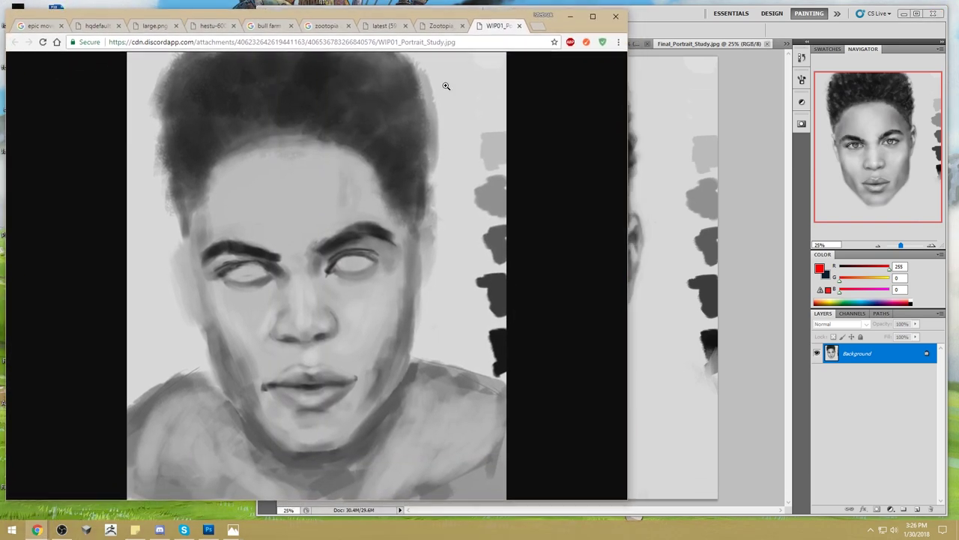
pyautogui.moveTo(626, 141); pyautogui.dragTo(366, 126)
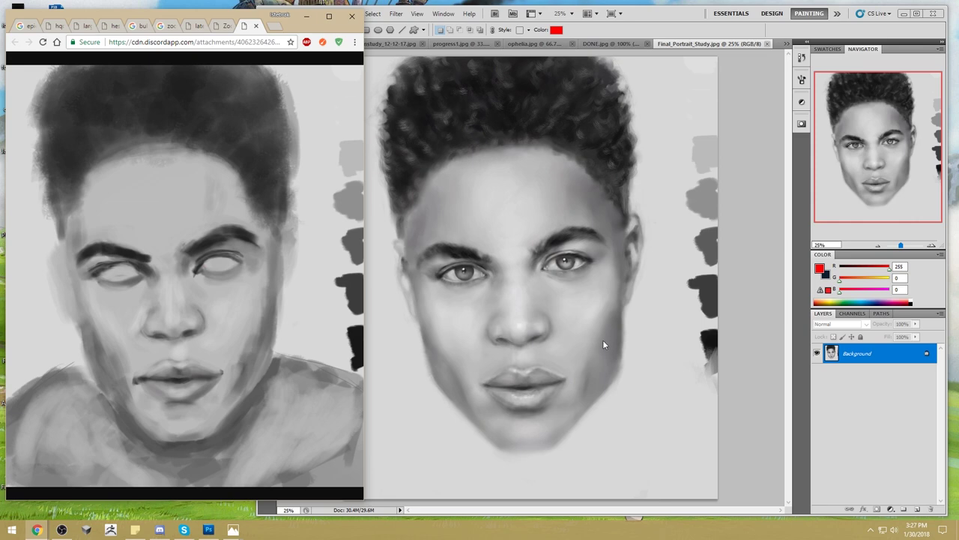
pyautogui.click(307, 15)
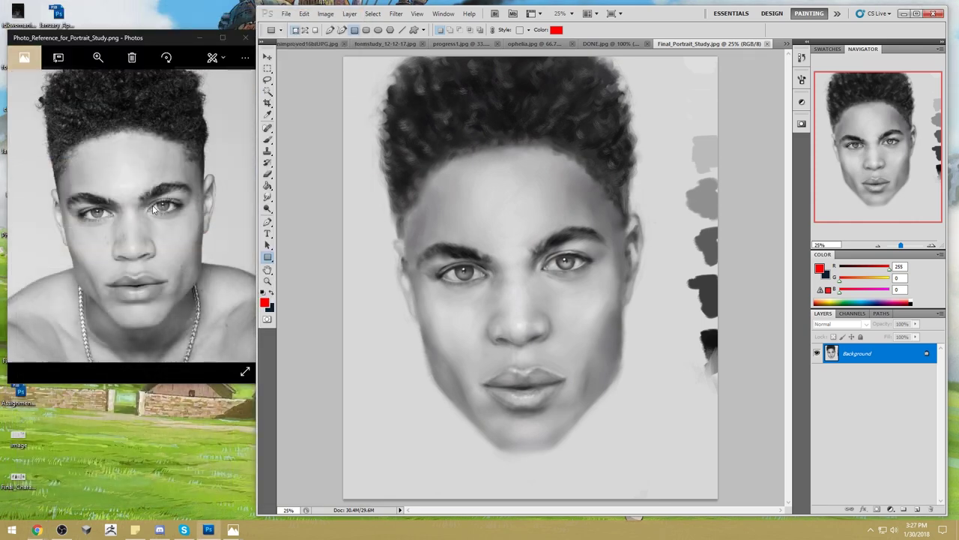
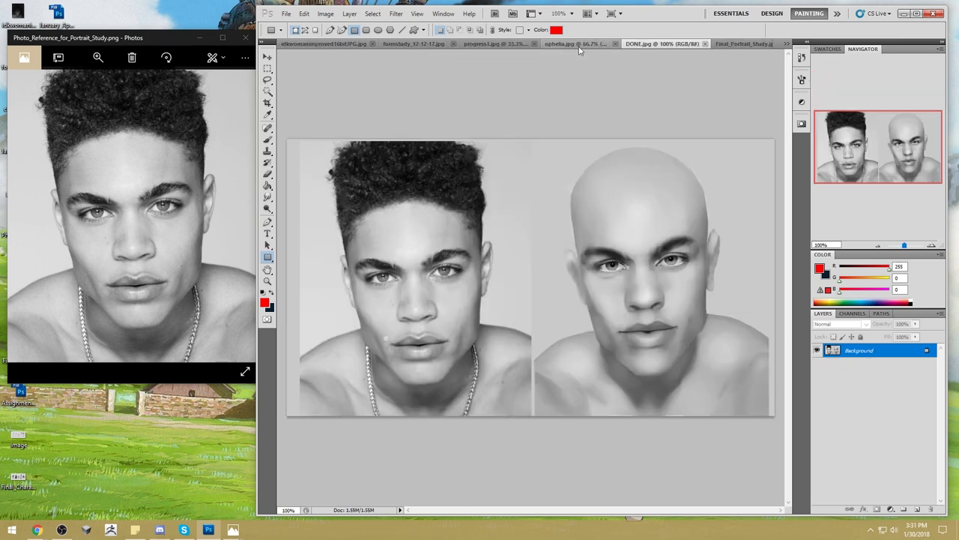
# Flip through the DONE, ophelia, progress1 and formstudy tabs to the hooded woman portrait, then bring up Chrome.
pyautogui.click(584, 44)
pyautogui.click(567, 44)
pyautogui.click(491, 43)
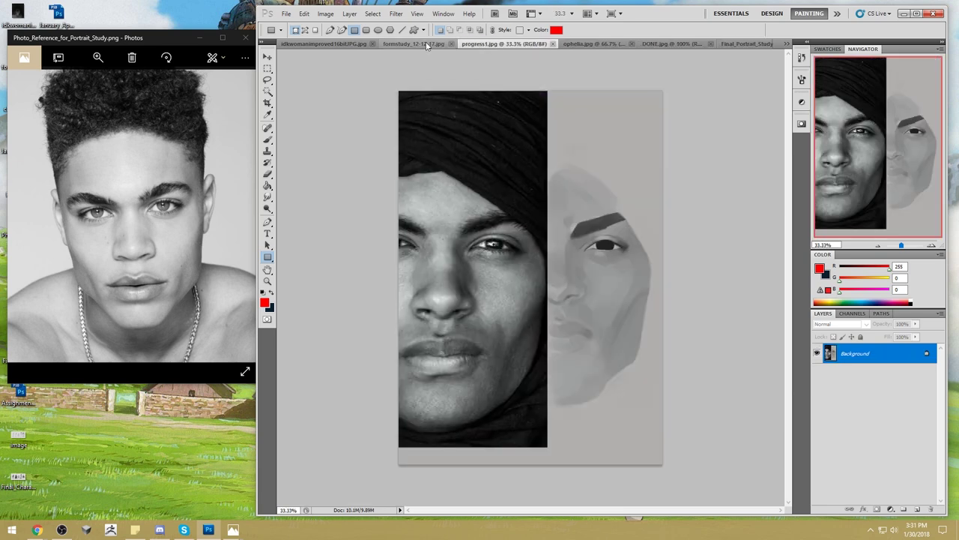
pyautogui.click(426, 43)
pyautogui.click(314, 43)
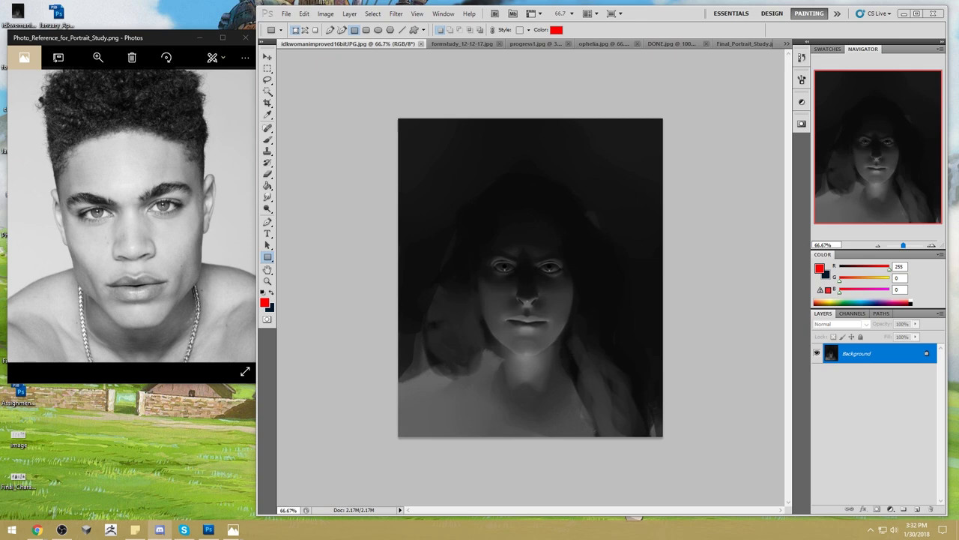
pyautogui.click(36, 530)
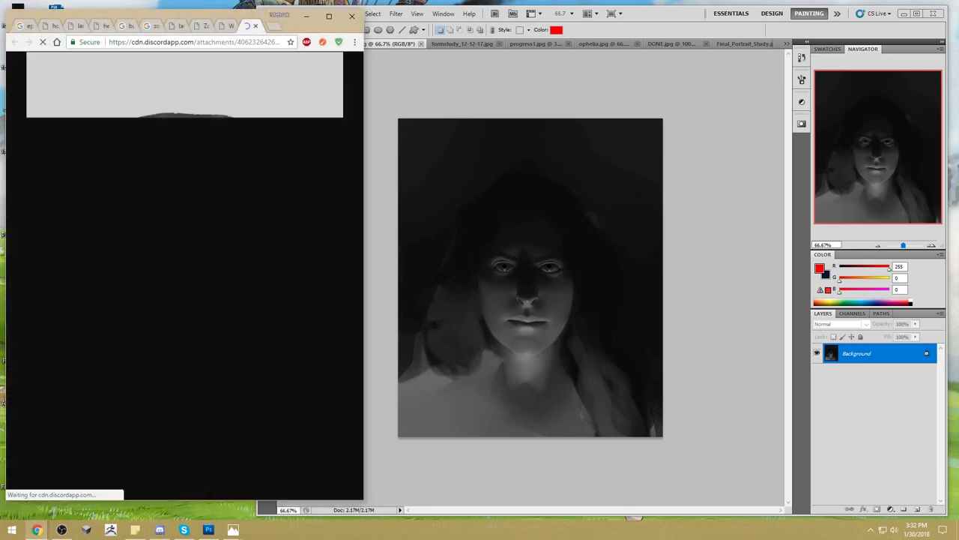
# Move the Chrome sketch window aside and switch Photoshop to the Photostudy.png painting.
pyautogui.moveTo(284, 12); pyautogui.dragTo(450, 12)
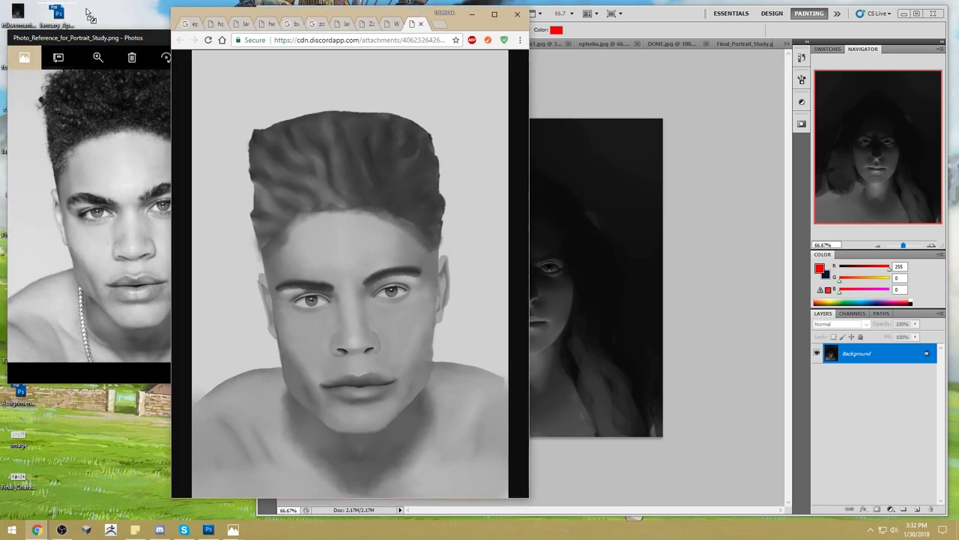
pyautogui.moveTo(469, 20); pyautogui.dragTo(468, 21)
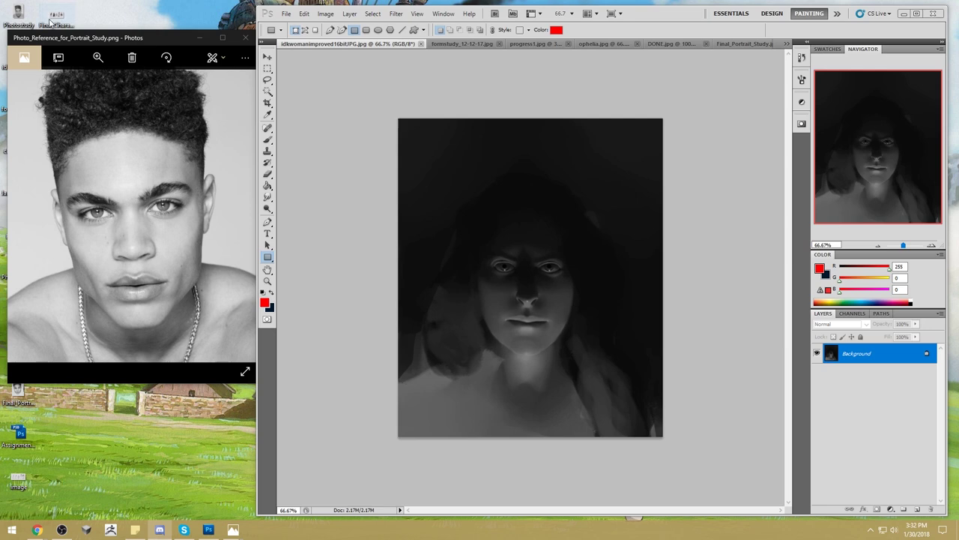
pyautogui.click(761, 43)
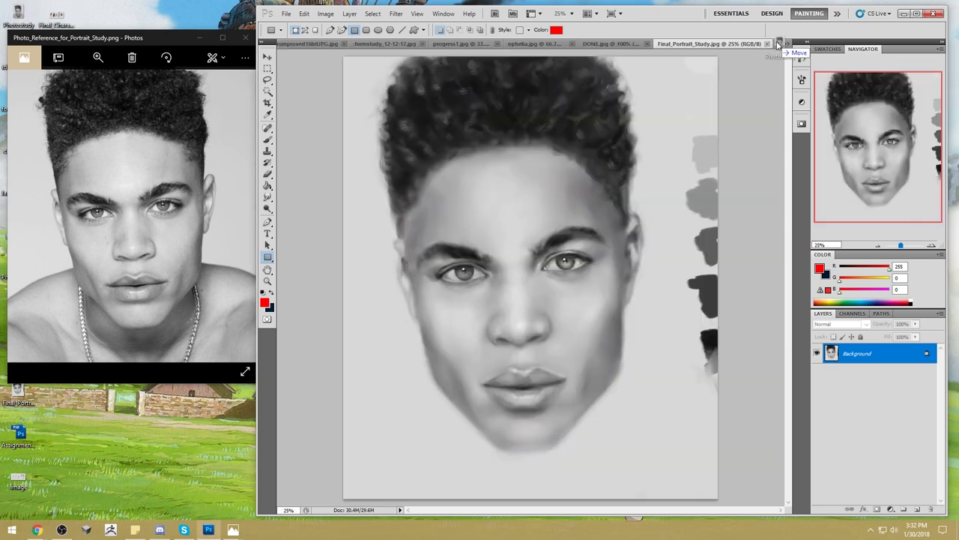
pyautogui.click(772, 44)
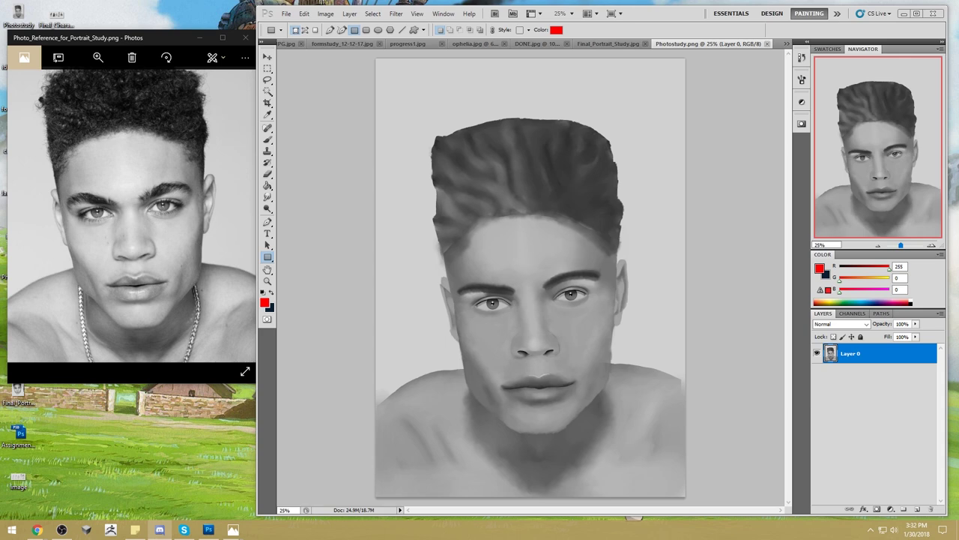
# Bring the Chrome portrait image back over Photoshop and shrink its window to the lower right.
pyautogui.hotkey('alt', 'Tab')
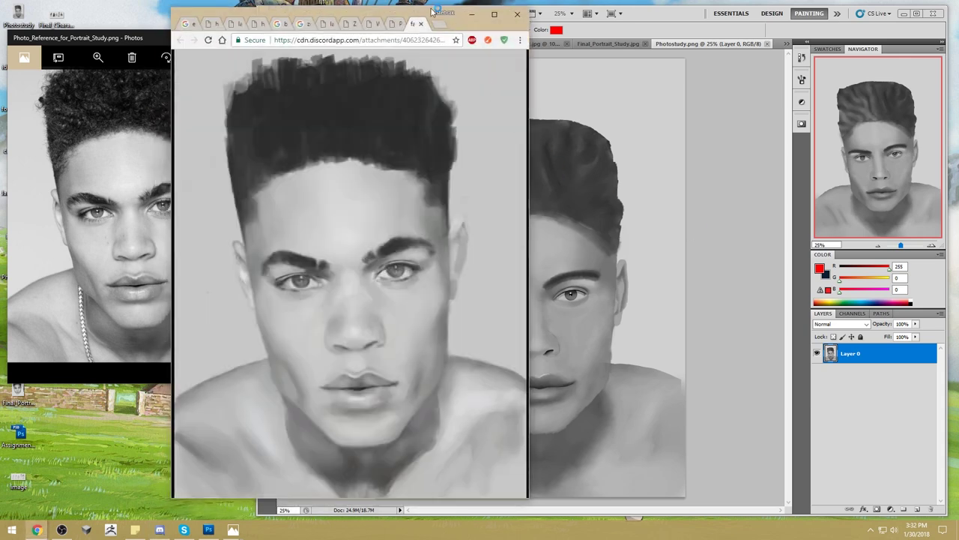
pyautogui.moveTo(413, 16); pyautogui.dragTo(639, 9)
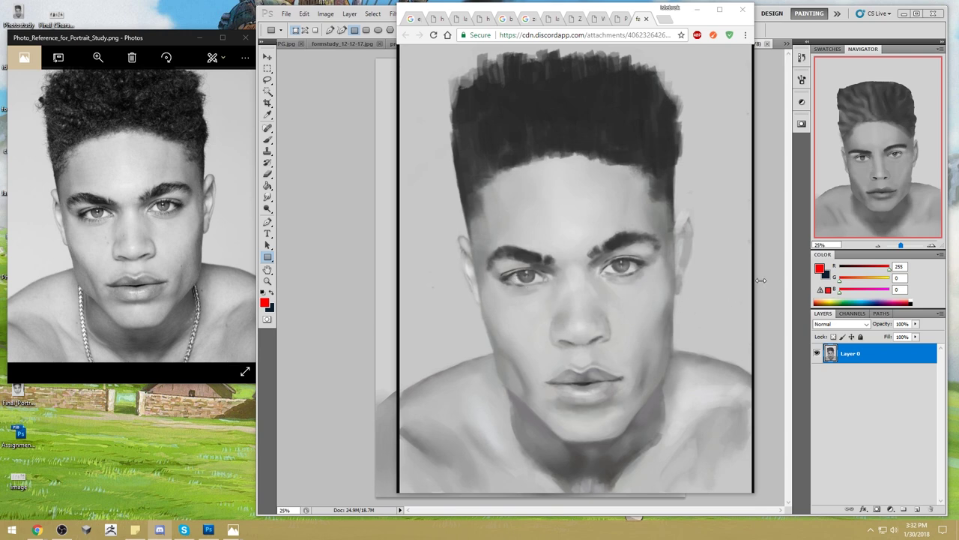
pyautogui.click(630, 12)
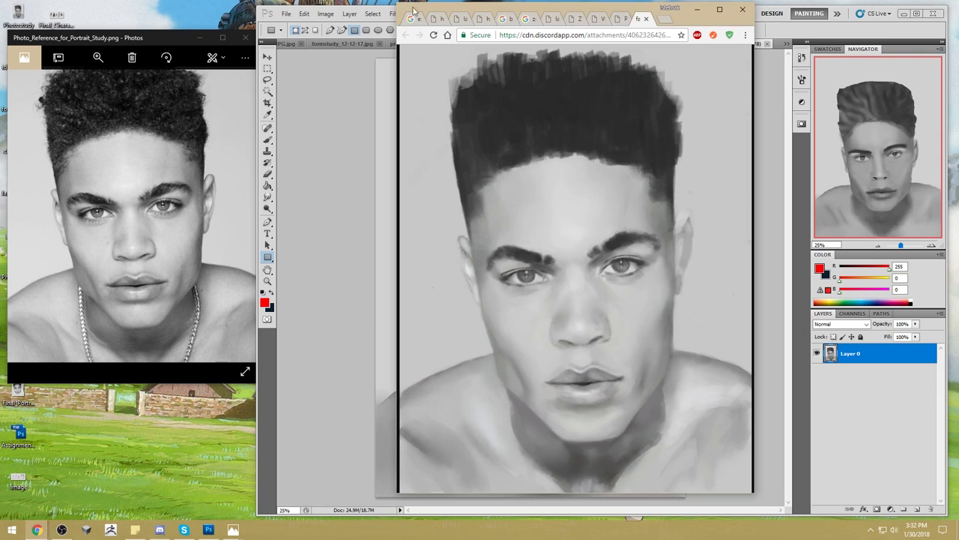
pyautogui.moveTo(399, 5); pyautogui.dragTo(551, 133)
pyautogui.moveTo(753, 133); pyautogui.dragTo(745, 269)
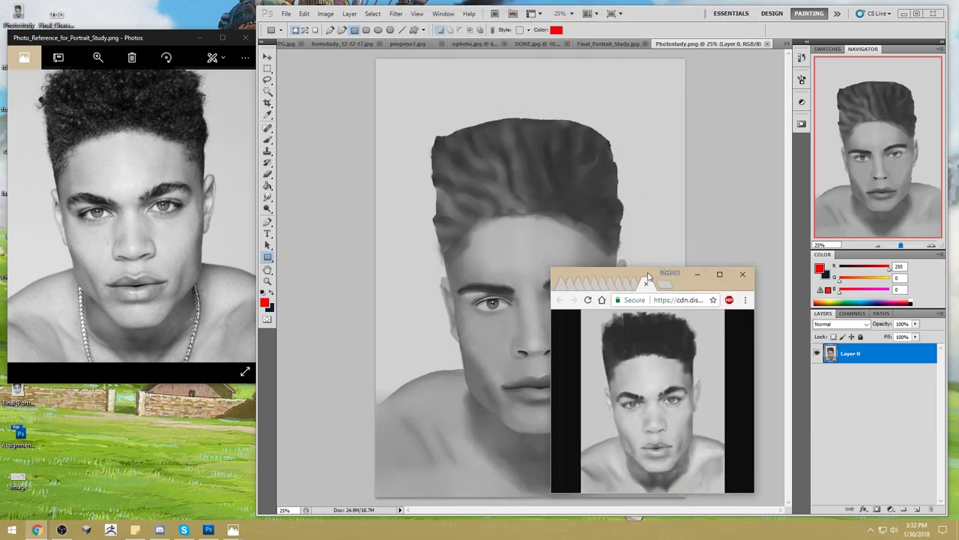
# Move the Chrome image window to the top right and stretch it up, left and down.
pyautogui.moveTo(650, 272); pyautogui.dragTo(706, 65)
pyautogui.moveTo(787, 63); pyautogui.dragTo(788, 153)
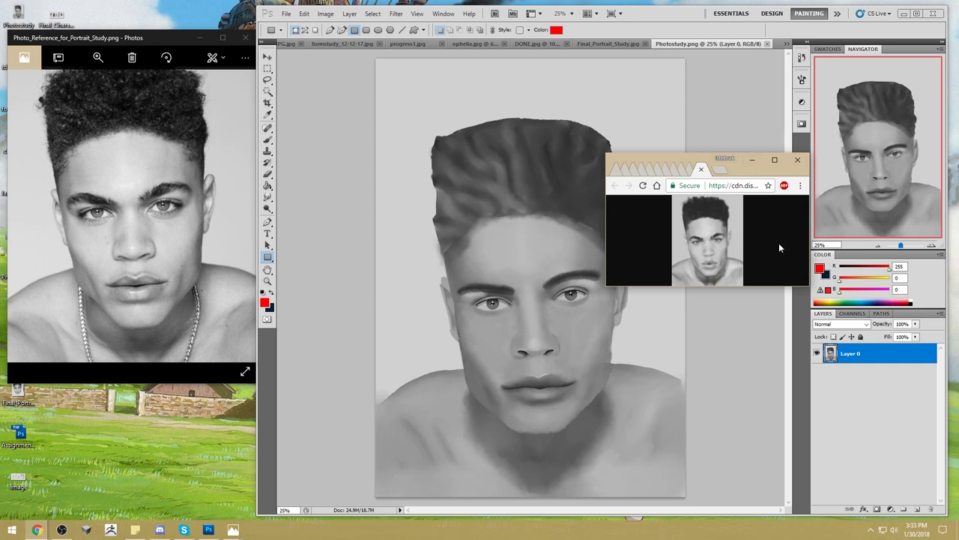
pyautogui.moveTo(607, 155); pyautogui.dragTo(201, 39)
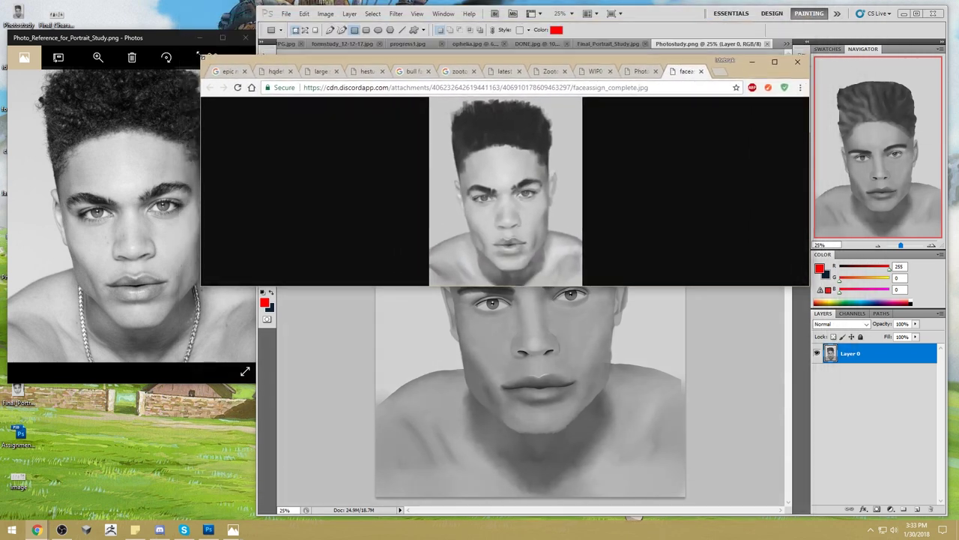
pyautogui.moveTo(592, 287); pyautogui.dragTo(592, 488)
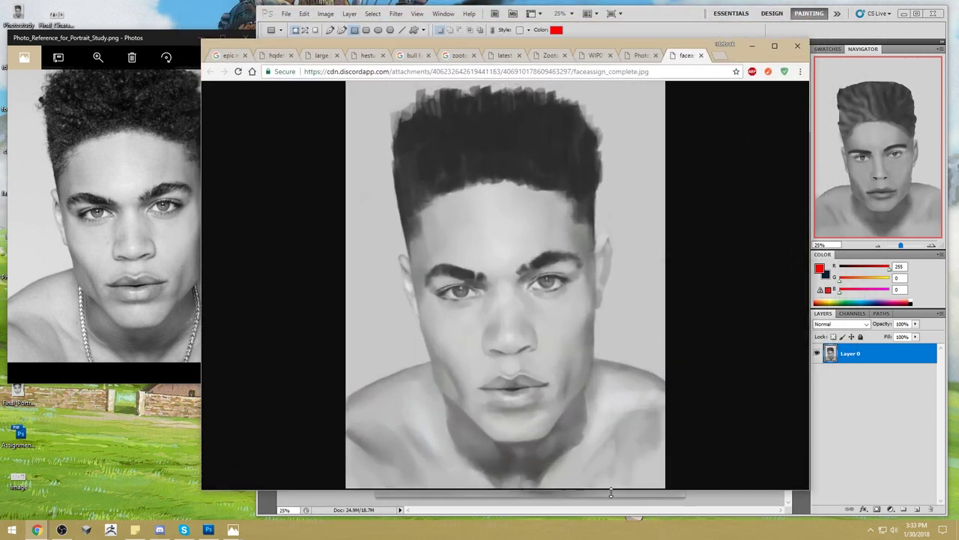
# Slide the faceassign_complete.jpg window right to uncover the Photos reference image.
pyautogui.moveTo(492, 46); pyautogui.dragTo(611, 30)
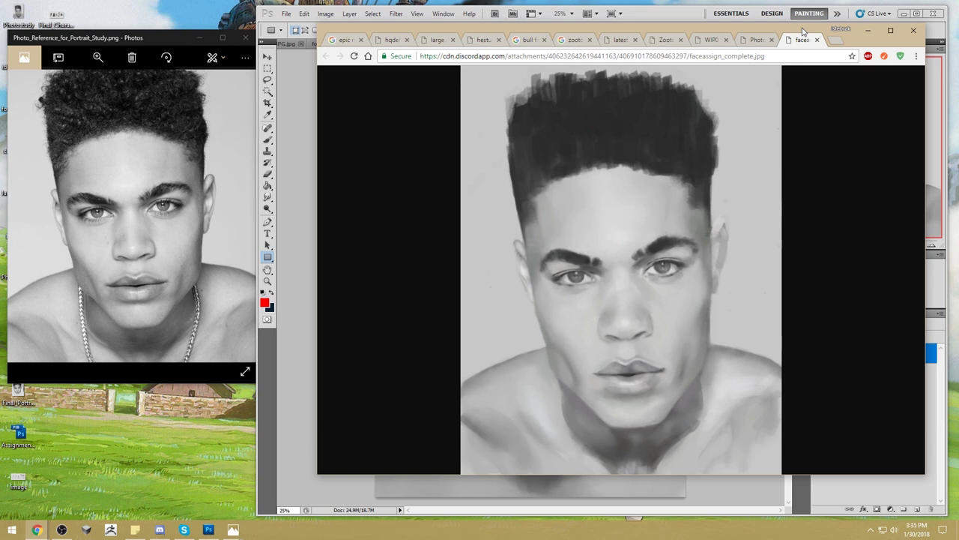
# Load istebrak.com in a new tab and enlarge the second portrait in its gallery.
pyautogui.click(833, 39)
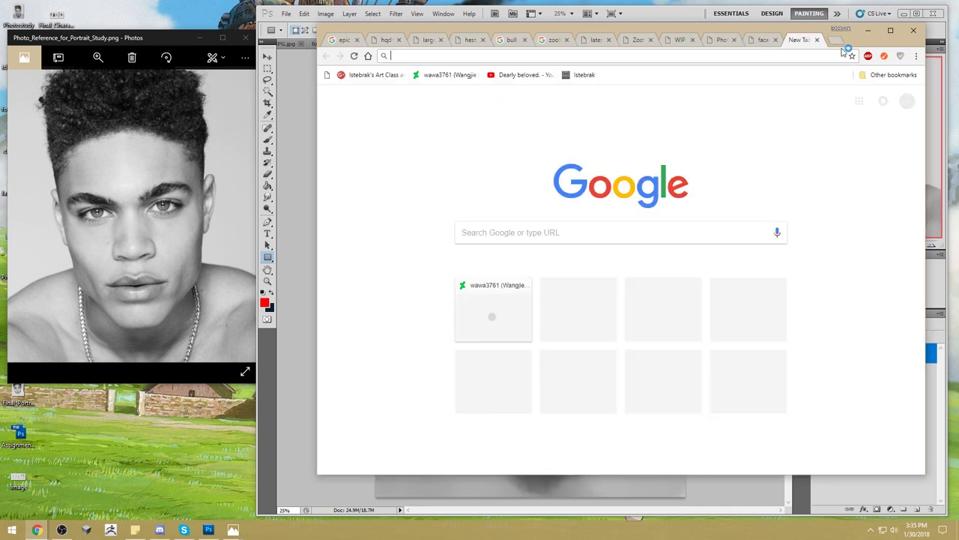
pyautogui.write('i')
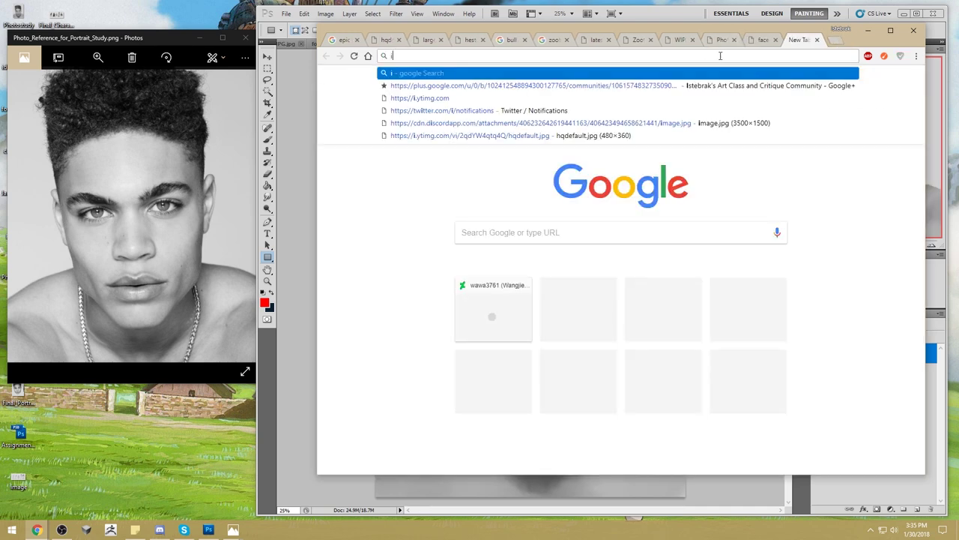
pyautogui.write('stee')
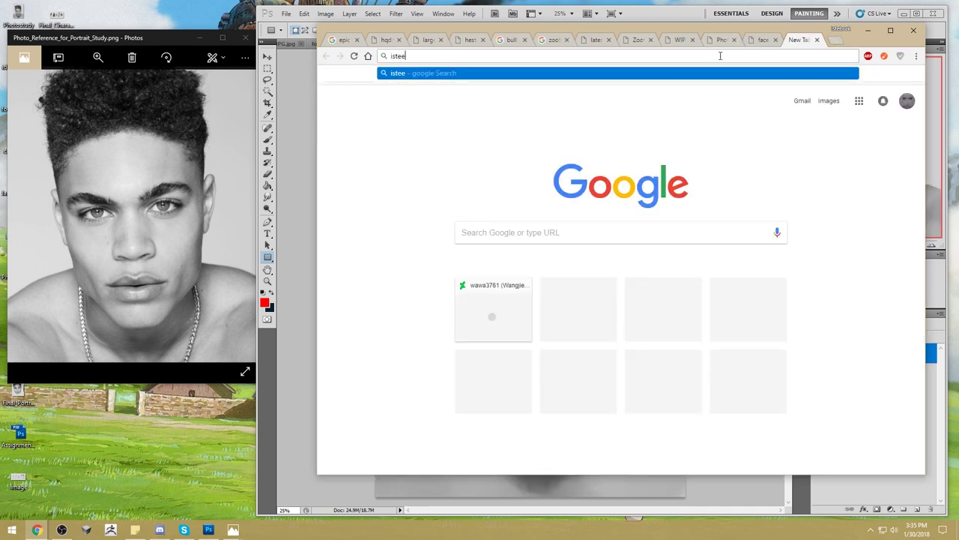
pyautogui.press('BackSpace')
pyautogui.write('brak.')
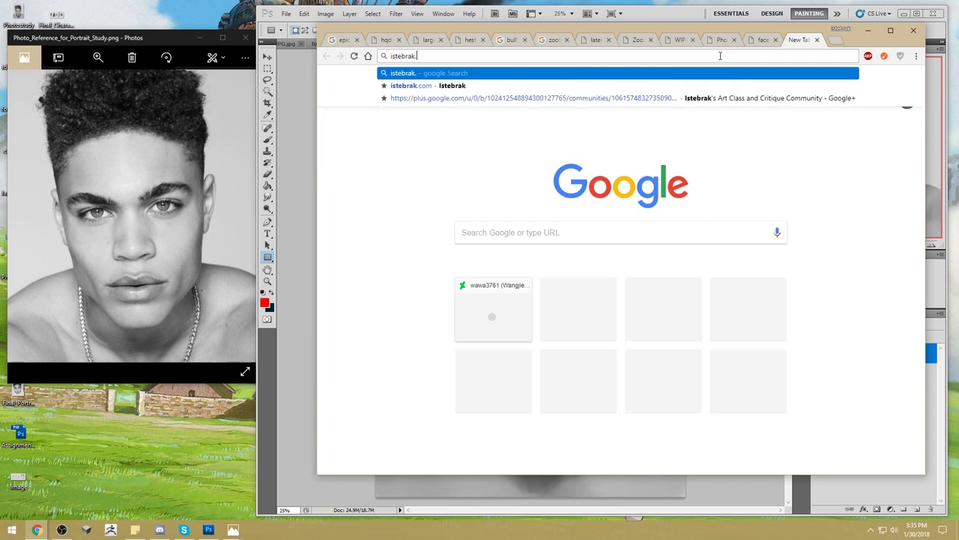
pyautogui.write('com')
pyautogui.press('Return')
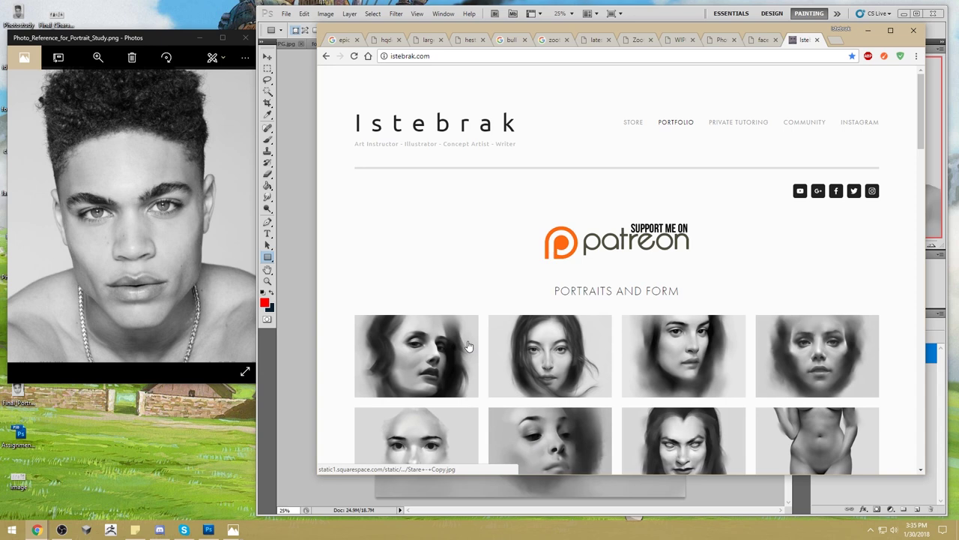
pyautogui.click(577, 347)
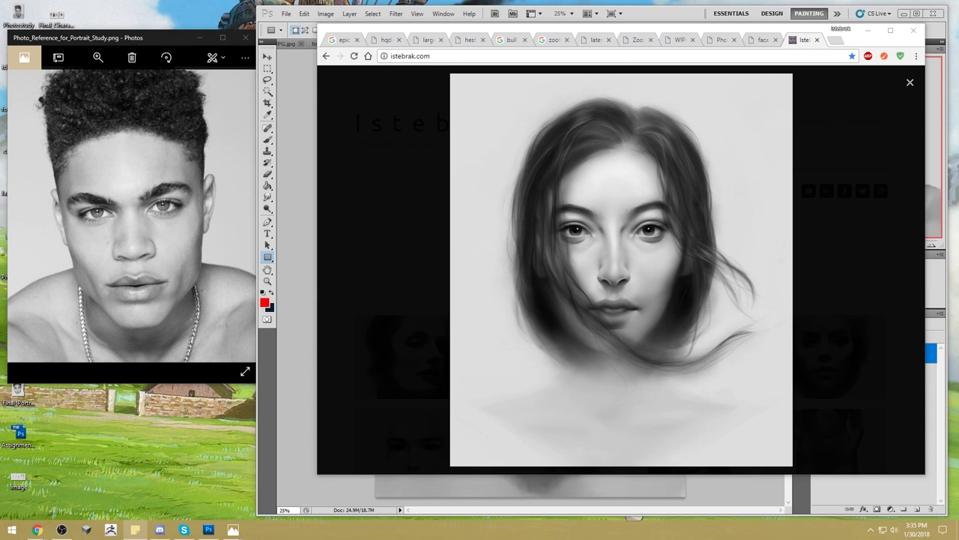
# Cover parts of the enlarged portrait's face with a widened sticky note, then close the view.
pyautogui.moveTo(674, 105); pyautogui.dragTo(601, 93)
pyautogui.moveTo(539, 212); pyautogui.dragTo(479, 212)
pyautogui.moveTo(700, 205); pyautogui.dragTo(757, 204)
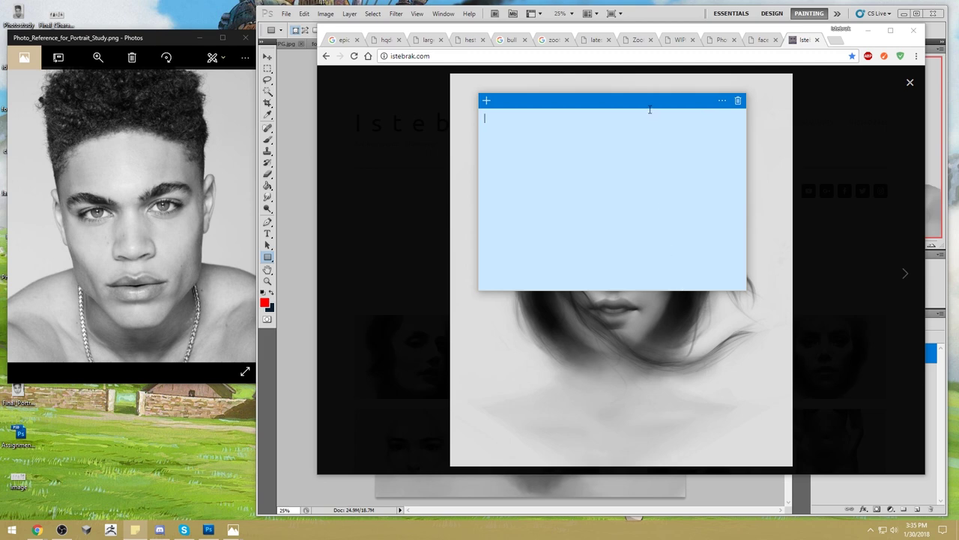
pyautogui.moveTo(621, 103); pyautogui.dragTo(634, 260)
pyautogui.moveTo(634, 259); pyautogui.dragTo(634, 257)
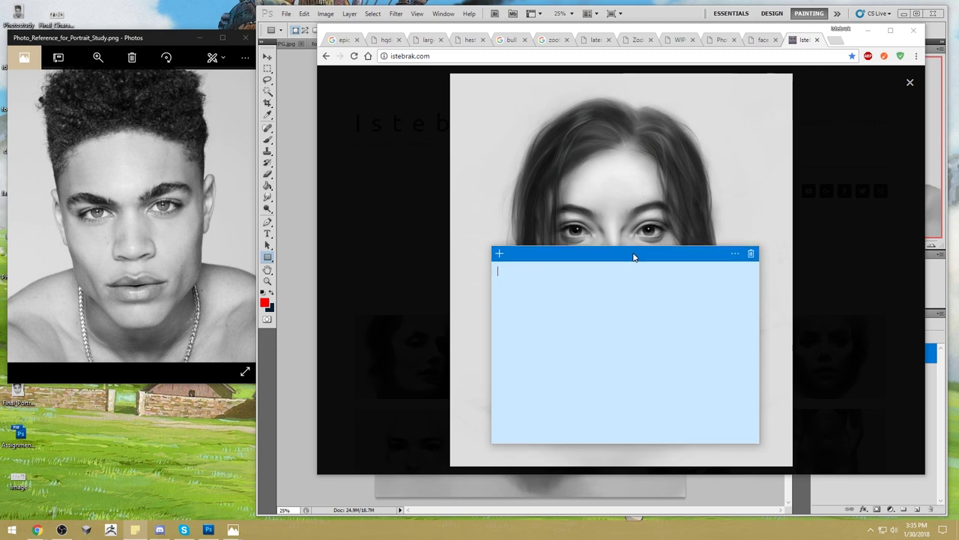
pyautogui.moveTo(633, 257); pyautogui.dragTo(618, 104)
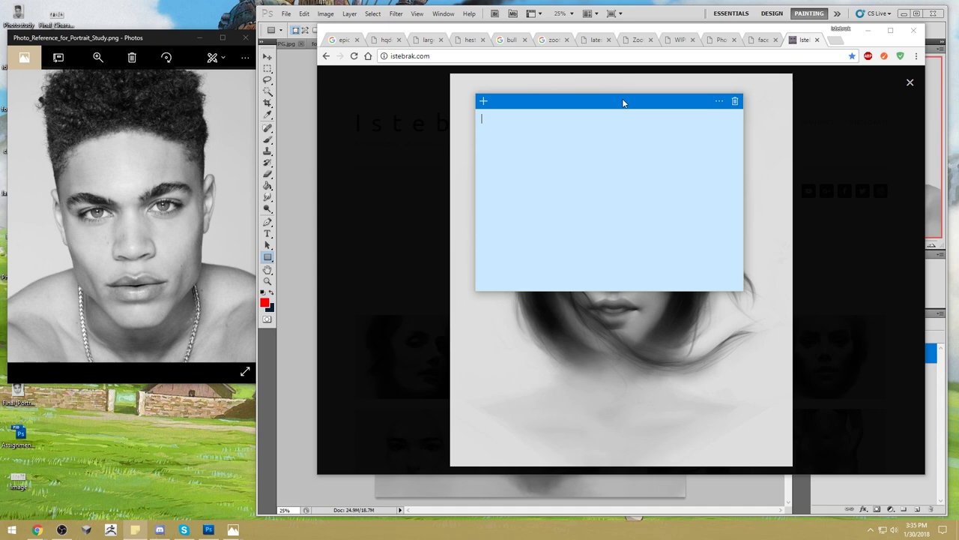
pyautogui.click(184, 297)
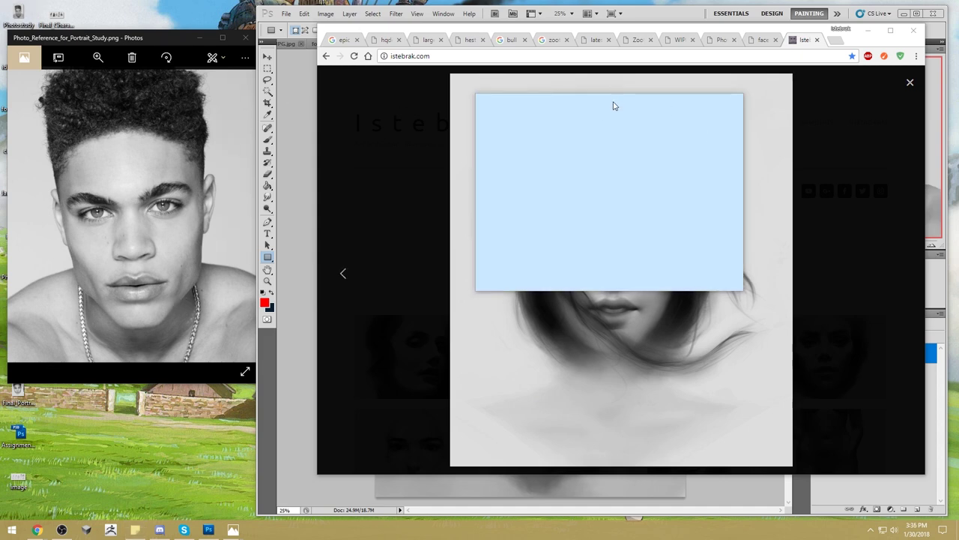
pyautogui.click(908, 85)
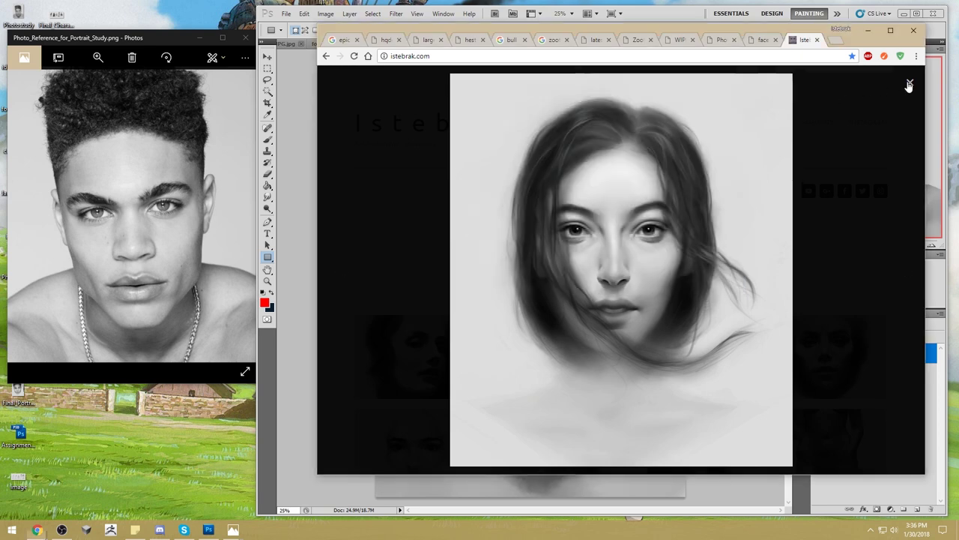
# Enlarge another gallery portrait, slide a sticky note to reveal the forehead and eyes, then close it.
pyautogui.click(694, 349)
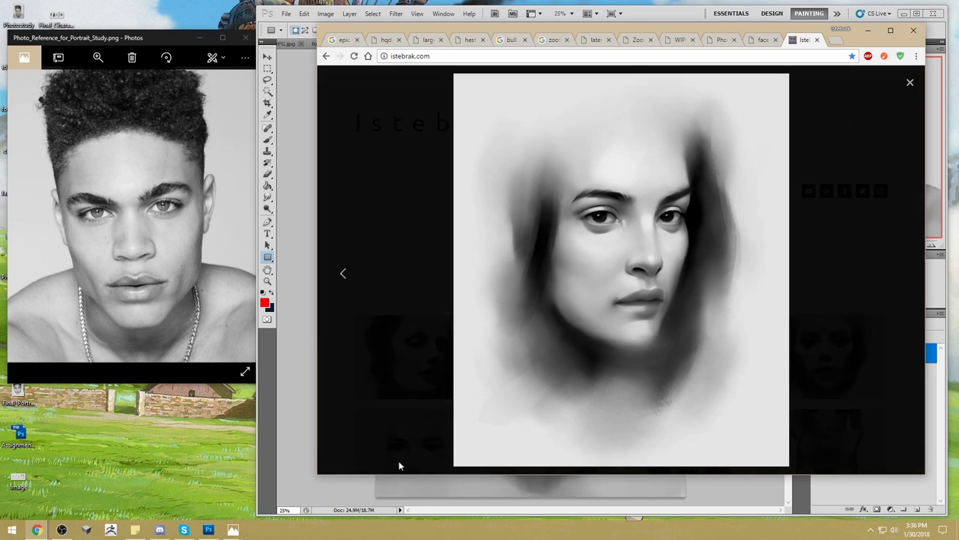
pyautogui.click(136, 530)
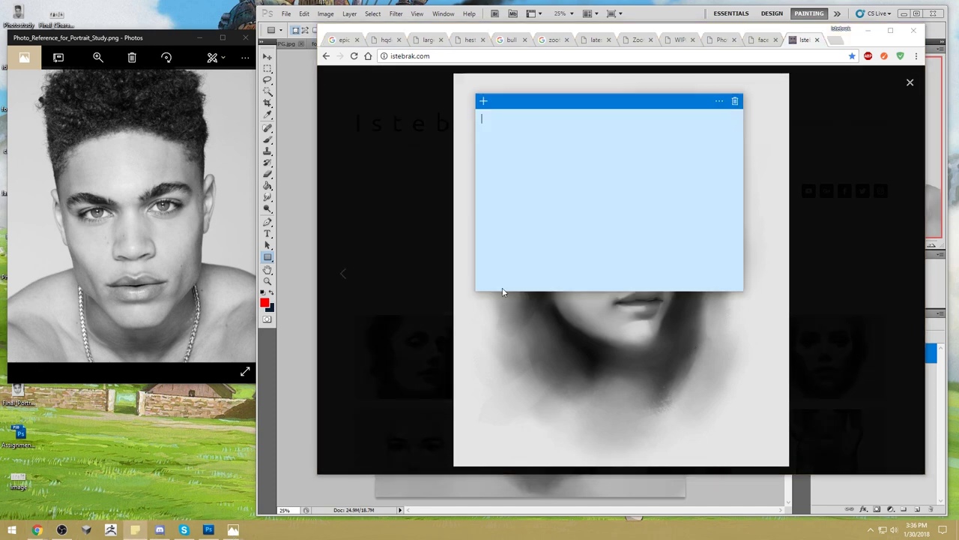
pyautogui.moveTo(623, 102); pyautogui.dragTo(652, 99)
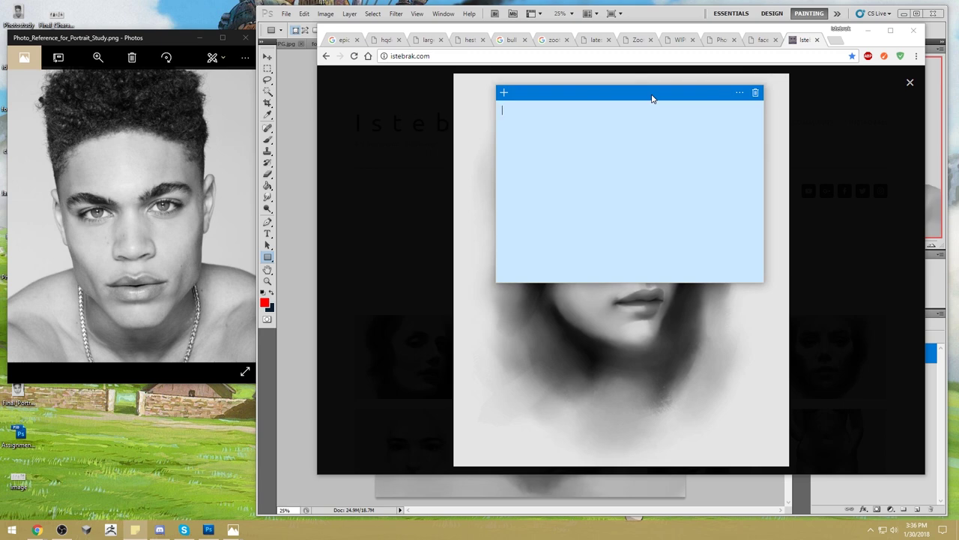
pyautogui.moveTo(652, 99); pyautogui.dragTo(644, 245)
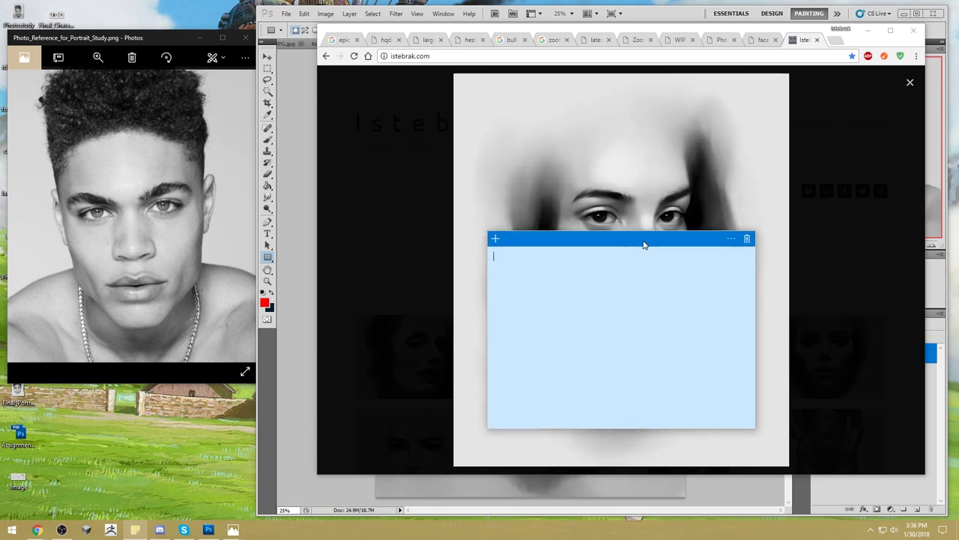
pyautogui.click(909, 83)
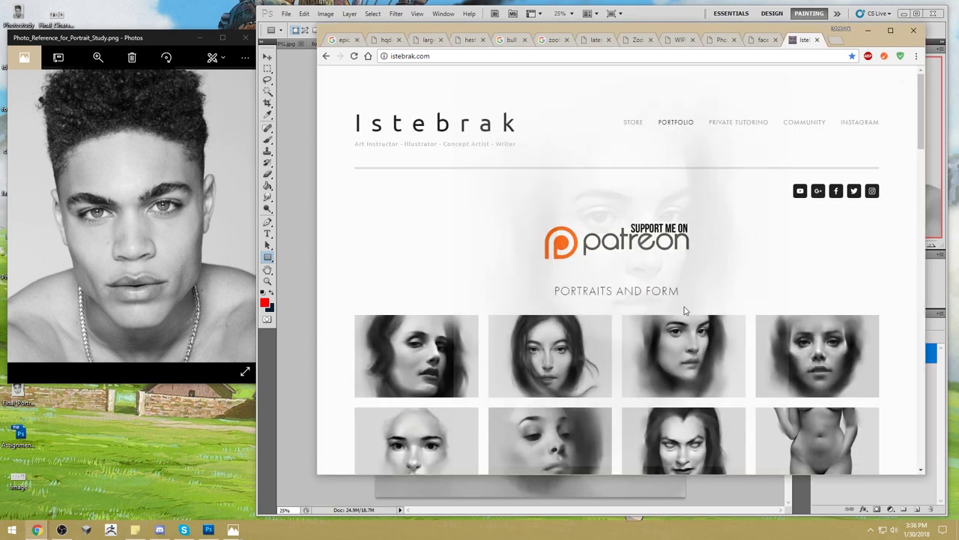
# Enlarge the fourth portrait, move the sticky note across the woman's face, then close it.
pyautogui.scroll(-1, 793, 274)
pyautogui.click(816, 270)
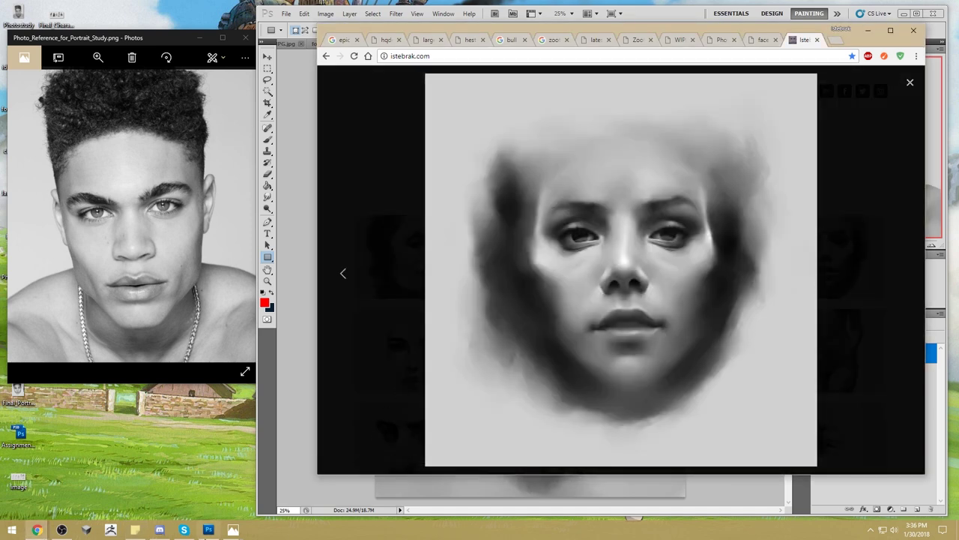
pyautogui.click(234, 529)
pyautogui.click(135, 530)
pyautogui.moveTo(632, 246); pyautogui.dragTo(649, 113)
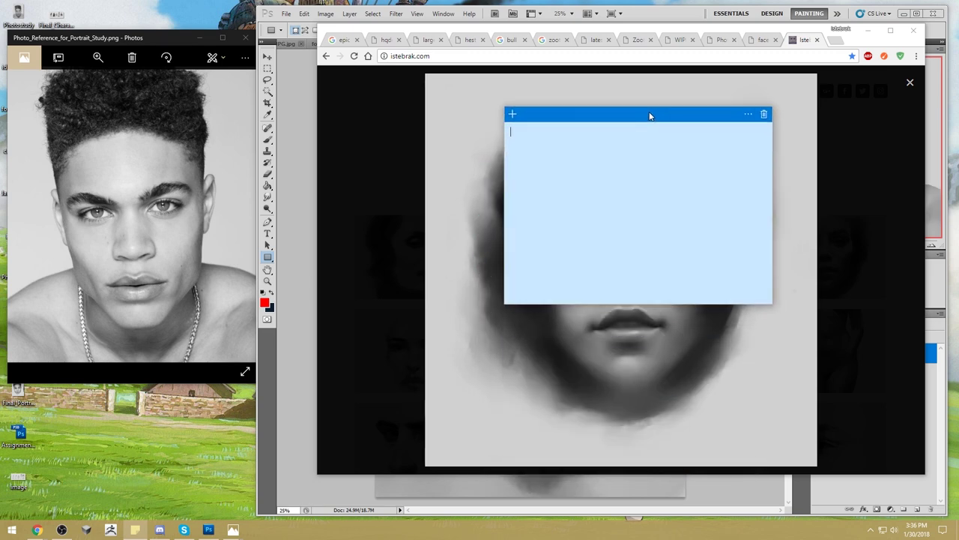
pyautogui.click(909, 83)
# Enlarge the angry man's portrait, cover everything below his eyes with the sticky note, then minimize Chrome.
pyautogui.scroll(-3, 767, 278)
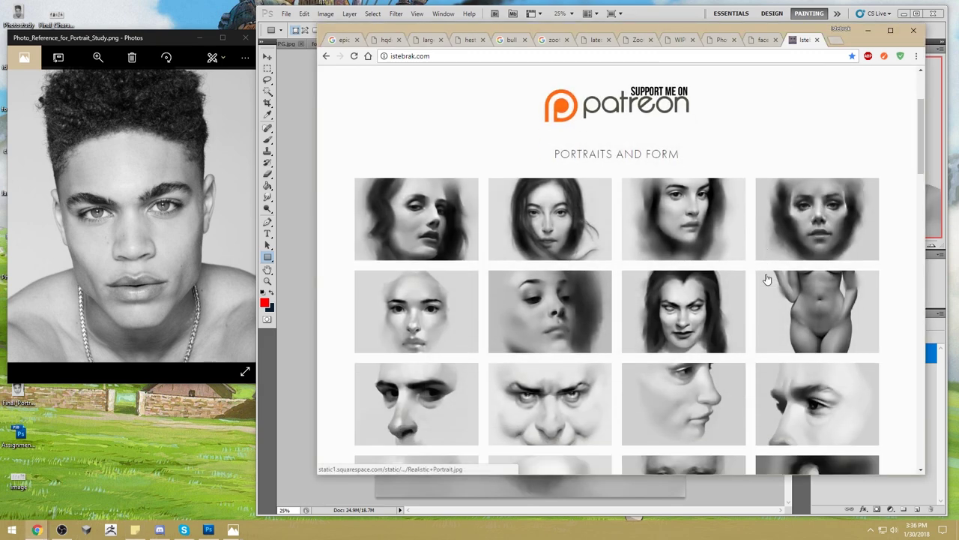
pyautogui.click(596, 359)
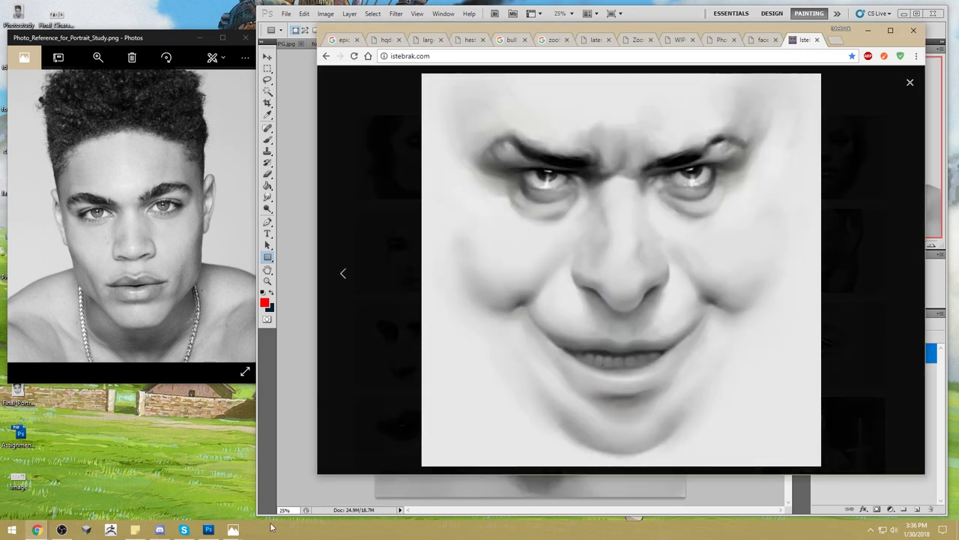
pyautogui.click(135, 530)
pyautogui.moveTo(630, 117); pyautogui.dragTo(609, 122)
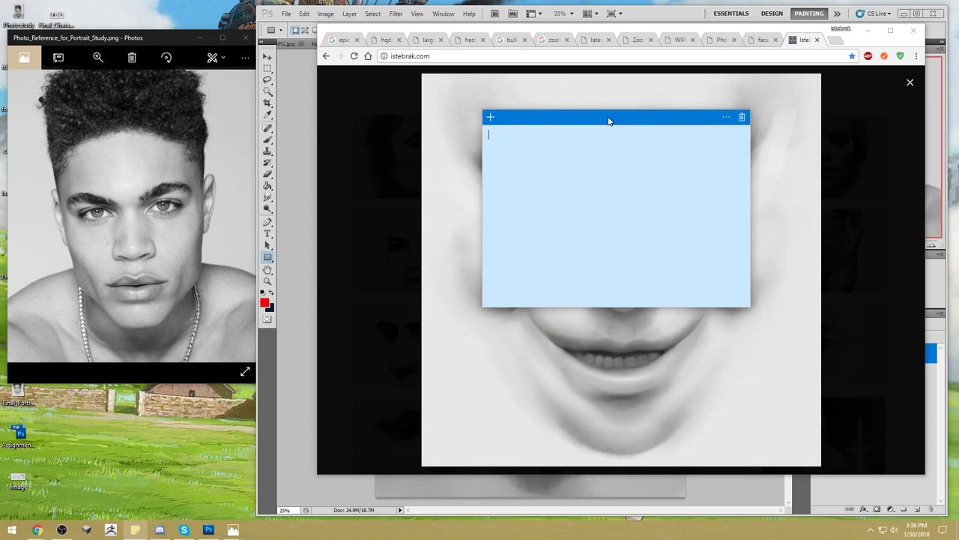
pyautogui.moveTo(609, 121); pyautogui.dragTo(611, 125)
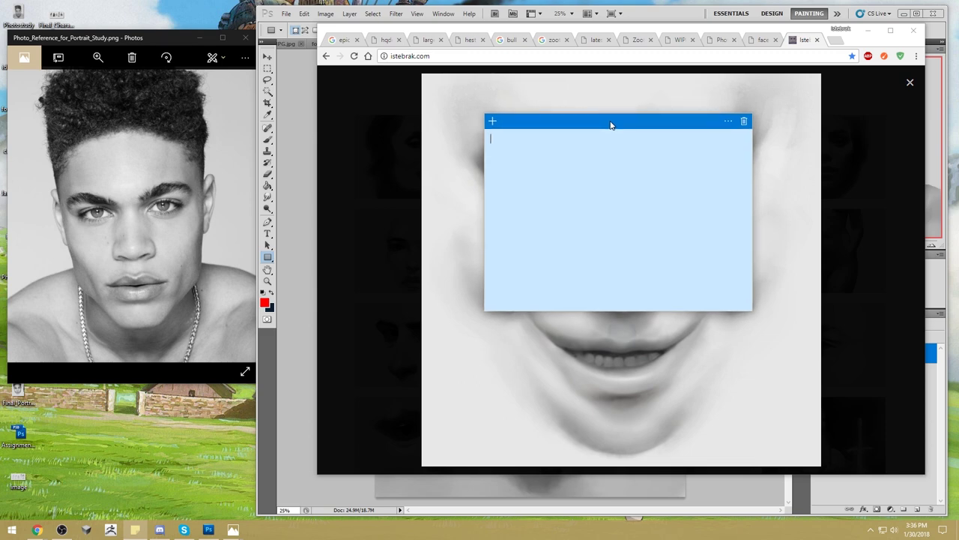
pyautogui.moveTo(611, 125); pyautogui.dragTo(617, 248)
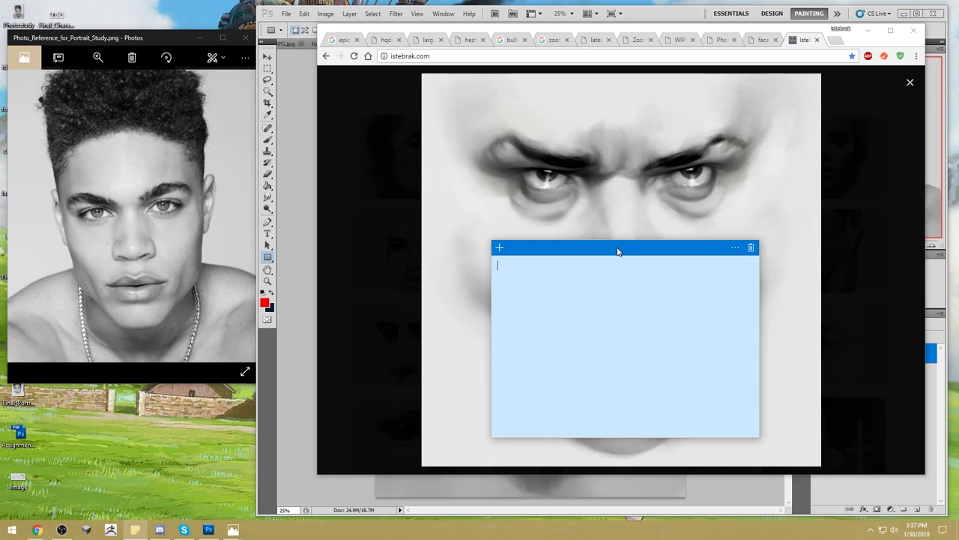
pyautogui.click(867, 30)
pyautogui.click(731, 159)
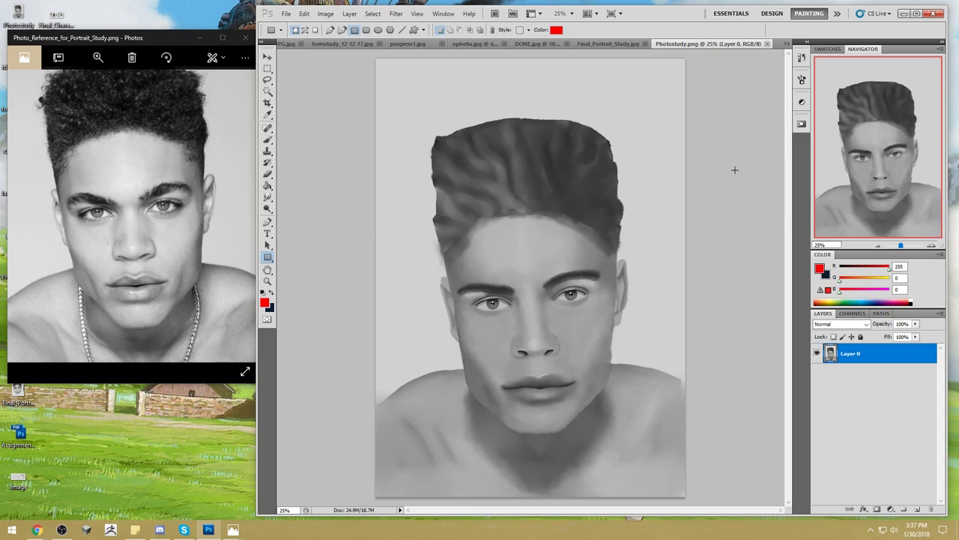
# Close the Photos viewer and drag Photo_Reference_for_Portrait_Study.png into Photoshop as a new document.
pyautogui.click(245, 38)
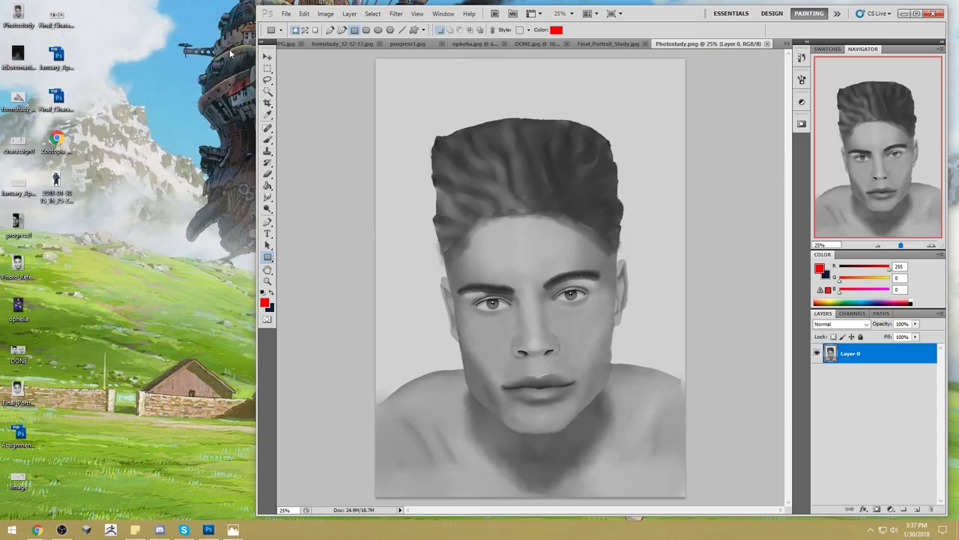
pyautogui.click(18, 266)
pyautogui.click(735, 48)
pyautogui.moveTo(738, 53); pyautogui.dragTo(787, 57)
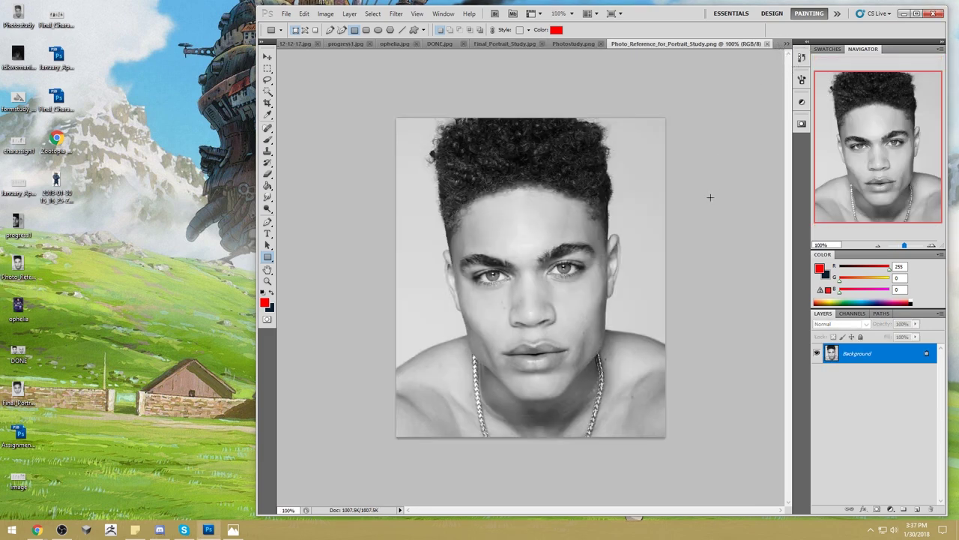
# Undo the stray red shape and zoom in on the reference's eyes and brows.
pyautogui.click(710, 198)
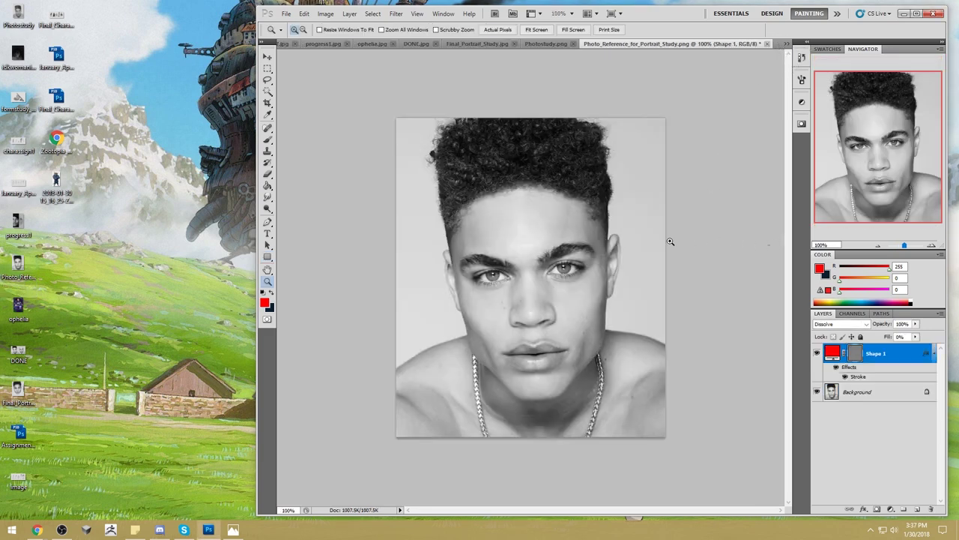
pyautogui.hotkey('ctrl', 'z')
pyautogui.press('z')
pyautogui.click(426, 228)
pyautogui.press('b')
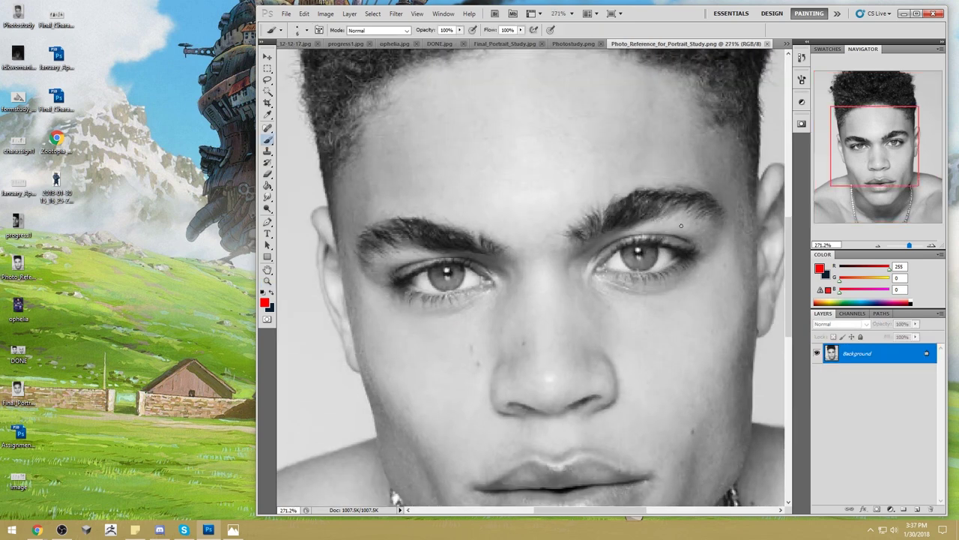
# On a new layer, sketch red eyebrow lines and hatched forehead plane lines.
pyautogui.click(916, 508)
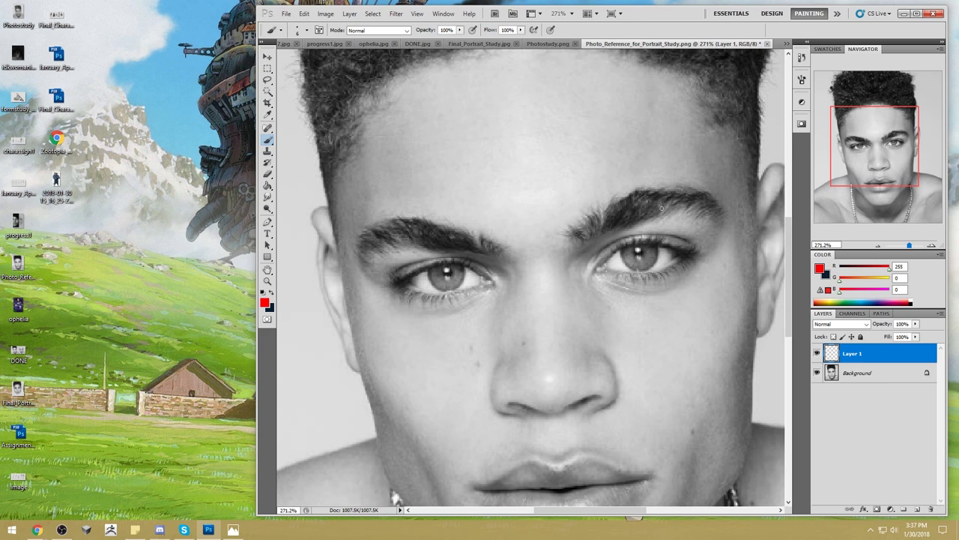
pyautogui.moveTo(576, 247); pyautogui.dragTo(703, 204)
pyautogui.moveTo(561, 235)
pyautogui.mouseDown()
pyautogui.moveTo(632, 188)
pyautogui.moveTo(718, 190)
pyautogui.mouseUp()
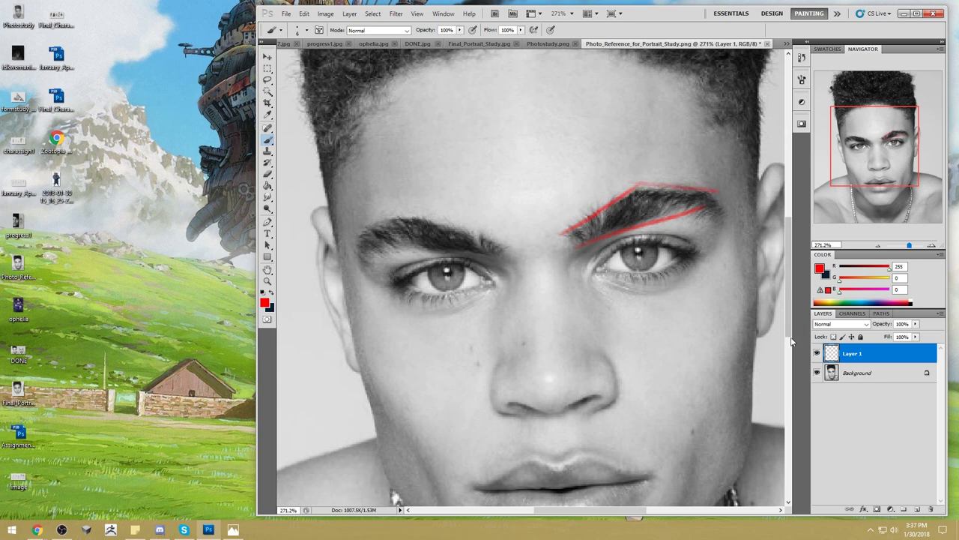
pyautogui.moveTo(443, 159); pyautogui.dragTo(537, 99)
pyautogui.moveTo(459, 175); pyautogui.dragTo(596, 139)
pyautogui.moveTo(544, 100); pyautogui.dragTo(628, 119)
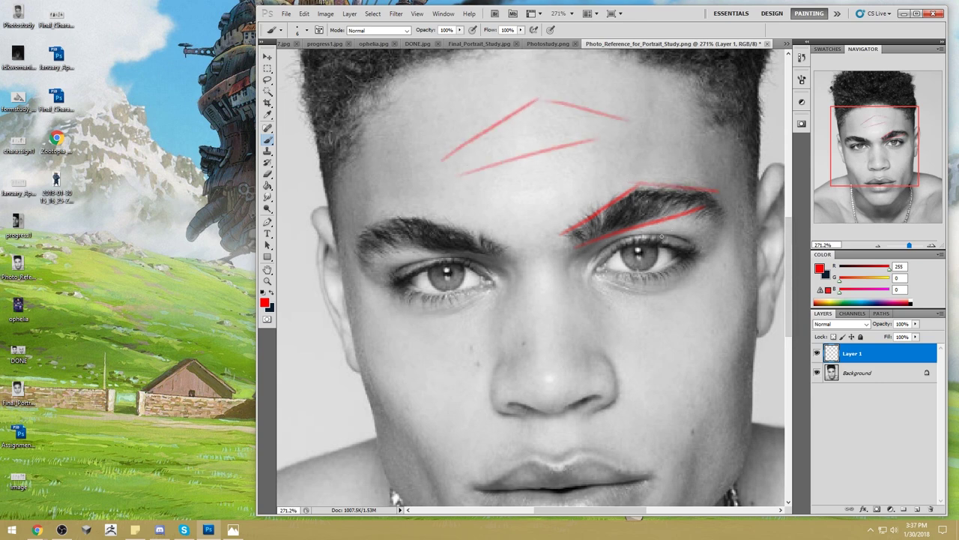
pyautogui.moveTo(445, 147)
pyautogui.mouseDown()
pyautogui.moveTo(453, 180)
pyautogui.moveTo(442, 179)
pyautogui.mouseUp()
pyautogui.moveTo(619, 116); pyautogui.dragTo(631, 120)
pyautogui.moveTo(601, 135); pyautogui.dragTo(643, 128)
pyautogui.moveTo(609, 135); pyautogui.dragTo(642, 146)
pyautogui.moveTo(621, 139); pyautogui.dragTo(667, 154)
pyautogui.moveTo(592, 87)
pyautogui.mouseDown()
pyautogui.moveTo(480, 97)
pyautogui.moveTo(595, 89)
pyautogui.mouseUp()
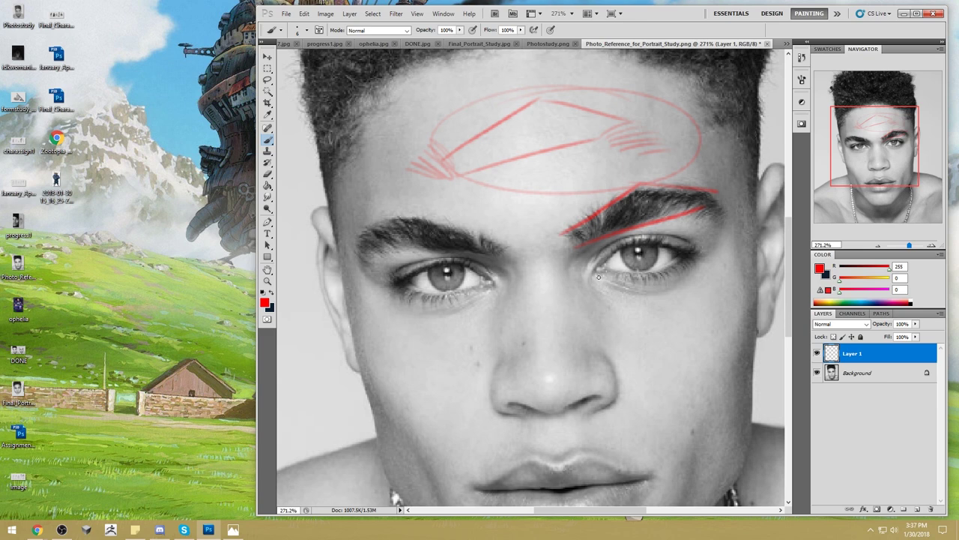
# Draw red guides from both inner eye corners beside the nose, plus a nose-to-lip mark.
pyautogui.moveTo(598, 265)
pyautogui.mouseDown()
pyautogui.moveTo(605, 261)
pyautogui.moveTo(620, 385)
pyautogui.mouseUp()
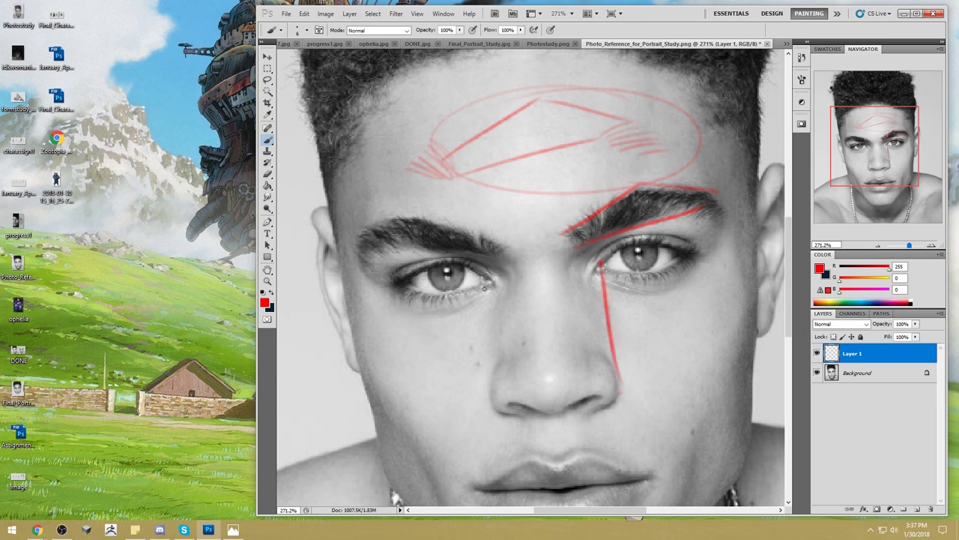
pyautogui.moveTo(484, 287); pyautogui.dragTo(487, 409)
pyautogui.moveTo(481, 285); pyautogui.dragTo(487, 402)
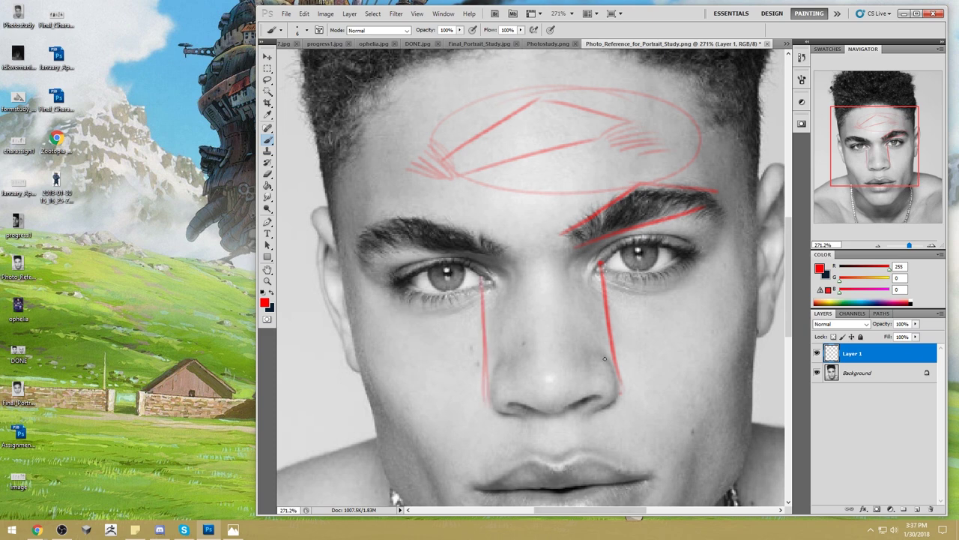
pyautogui.moveTo(498, 274); pyautogui.dragTo(501, 269)
pyautogui.moveTo(585, 273); pyautogui.dragTo(597, 279)
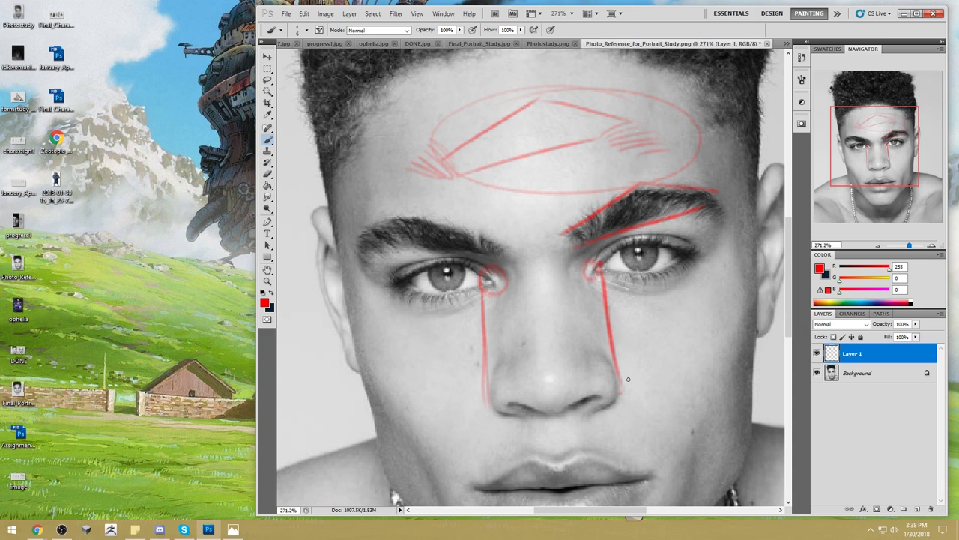
pyautogui.moveTo(553, 411); pyautogui.dragTo(571, 461)
pyautogui.hotkey('ctrl', 'z')
pyautogui.moveTo(558, 466)
pyautogui.mouseDown()
pyautogui.moveTo(553, 413)
pyautogui.moveTo(568, 413)
pyautogui.moveTo(568, 463)
pyautogui.moveTo(550, 467)
pyautogui.mouseUp()
# Lasso the I-shaped nose-lip strokes, move them between the eyes and rotate them horizontal.
pyautogui.press('l')
pyautogui.moveTo(571, 398); pyautogui.dragTo(550, 240)
pyautogui.press('v')
pyautogui.hotkey('ctrl', 'd')
pyautogui.hotkey('ctrl', 'z')
pyautogui.hotkey('ctrl', 't')
pyautogui.moveTo(550, 241)
pyautogui.mouseDown()
pyautogui.moveTo(518, 253)
pyautogui.moveTo(506, 282)
pyautogui.mouseUp()
pyautogui.moveTo(577, 283); pyautogui.dragTo(572, 278)
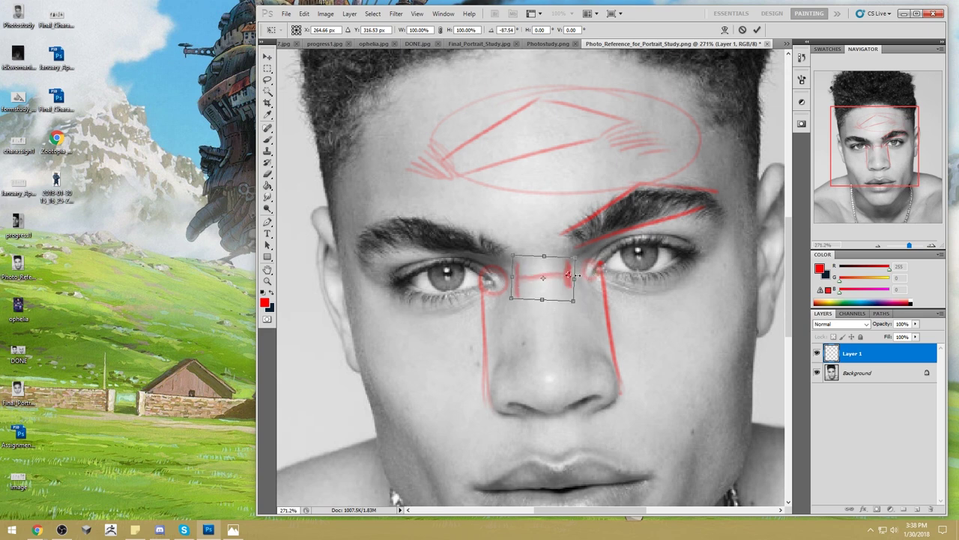
# Commit the rotated strokes and paint red lines across the nose bridge and down both nose sides.
pyautogui.click(757, 30)
pyautogui.press('b')
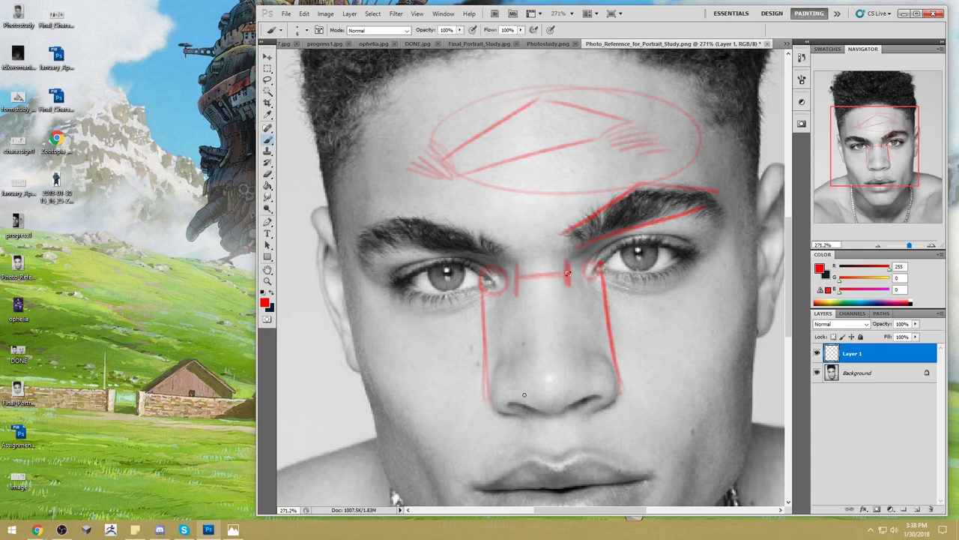
pyautogui.rightClick(544, 286)
pyautogui.press('Escape')
pyautogui.moveTo(568, 277)
pyautogui.mouseDown()
pyautogui.moveTo(576, 385)
pyautogui.moveTo(489, 384)
pyautogui.mouseUp()
pyautogui.moveTo(520, 278)
pyautogui.mouseDown()
pyautogui.moveTo(484, 283)
pyautogui.moveTo(481, 268)
pyautogui.moveTo(487, 307)
pyautogui.mouseUp()
pyautogui.moveTo(567, 274)
pyautogui.mouseDown()
pyautogui.moveTo(607, 271)
pyautogui.moveTo(606, 283)
pyautogui.mouseUp()
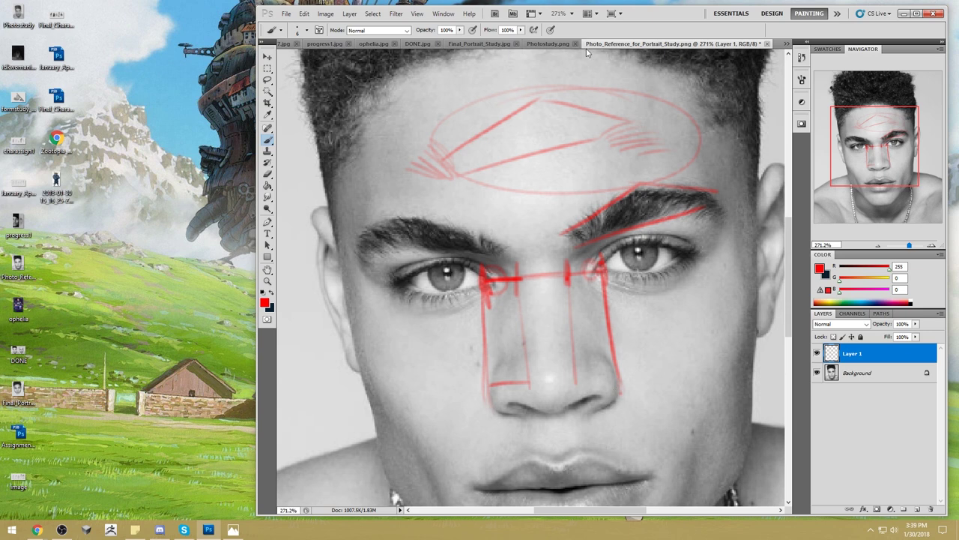
# On Photostudy.png, brush a faint red mark above the right eyebrow, then return to the reference.
pyautogui.click(547, 45)
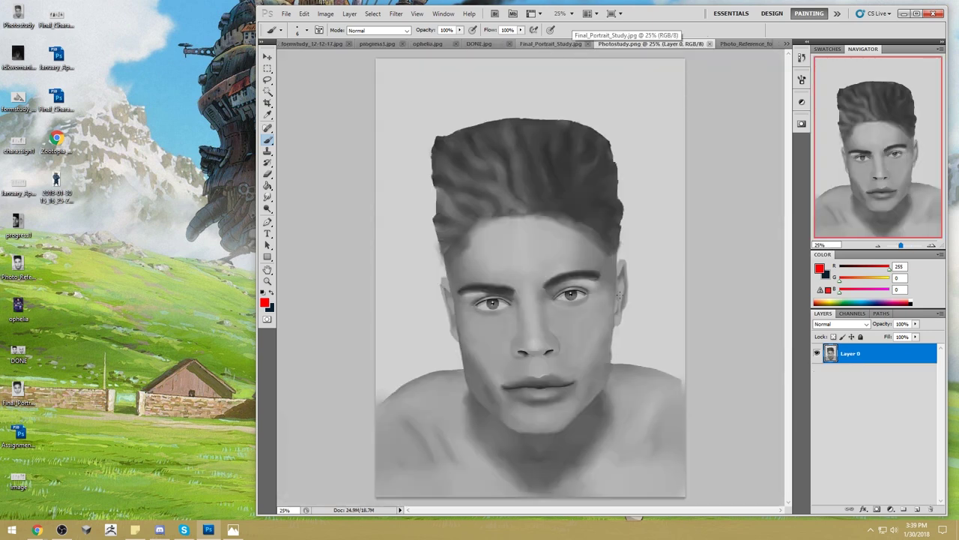
pyautogui.moveTo(598, 270); pyautogui.dragTo(584, 273)
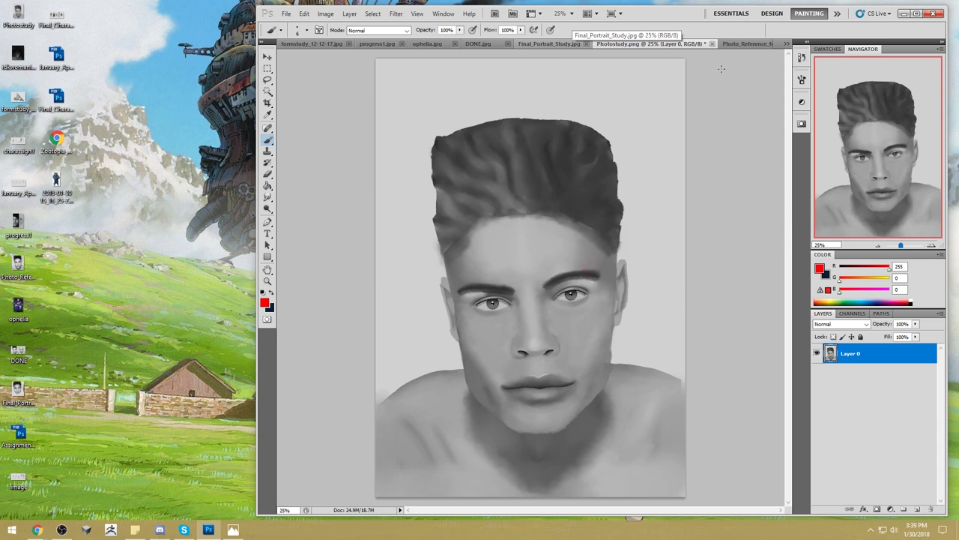
pyautogui.moveTo(601, 274); pyautogui.dragTo(589, 267)
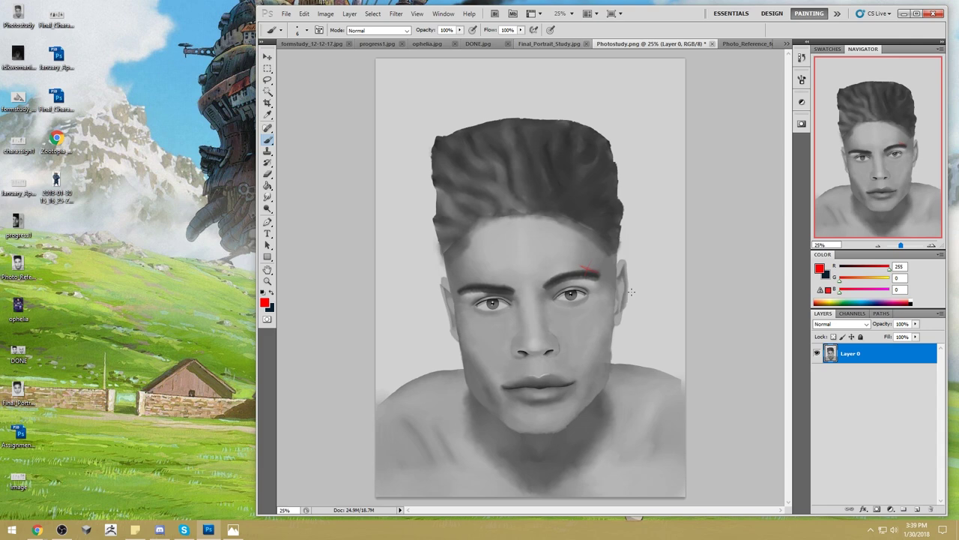
pyautogui.click(741, 44)
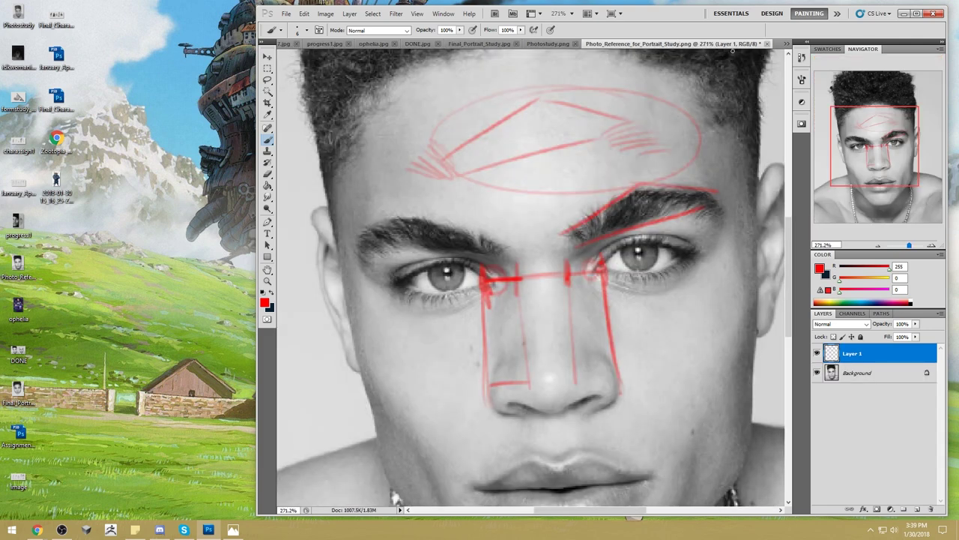
# Circle the reference's right eyebrow with a check mark, then mark a red guideline under the painted nose.
pyautogui.moveTo(704, 194); pyautogui.dragTo(706, 216)
pyautogui.moveTo(698, 174); pyautogui.dragTo(735, 156)
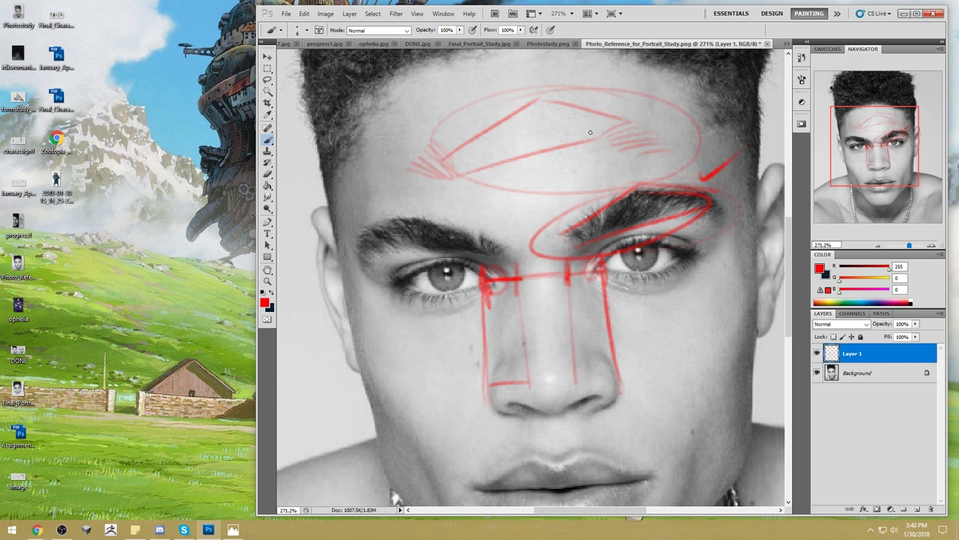
pyautogui.click(549, 44)
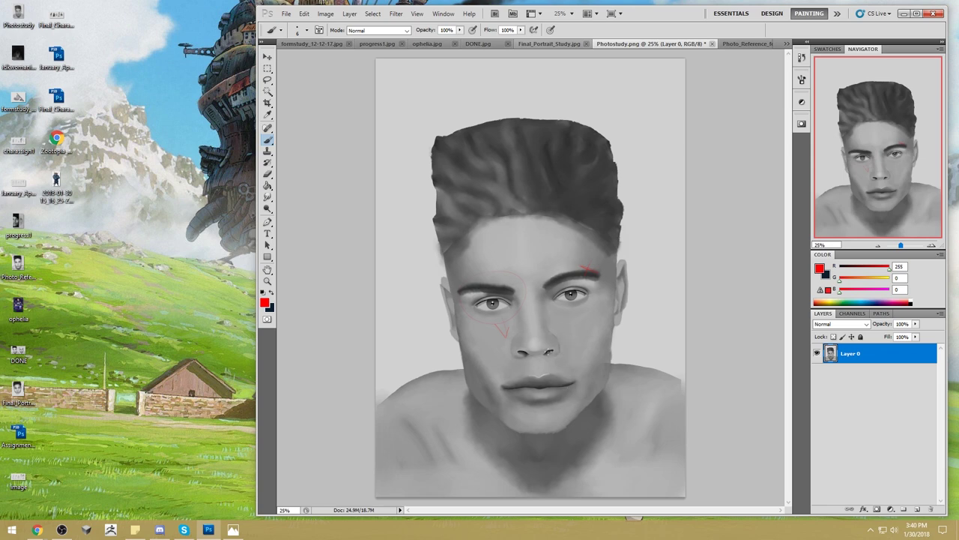
pyautogui.moveTo(529, 353); pyautogui.dragTo(553, 352)
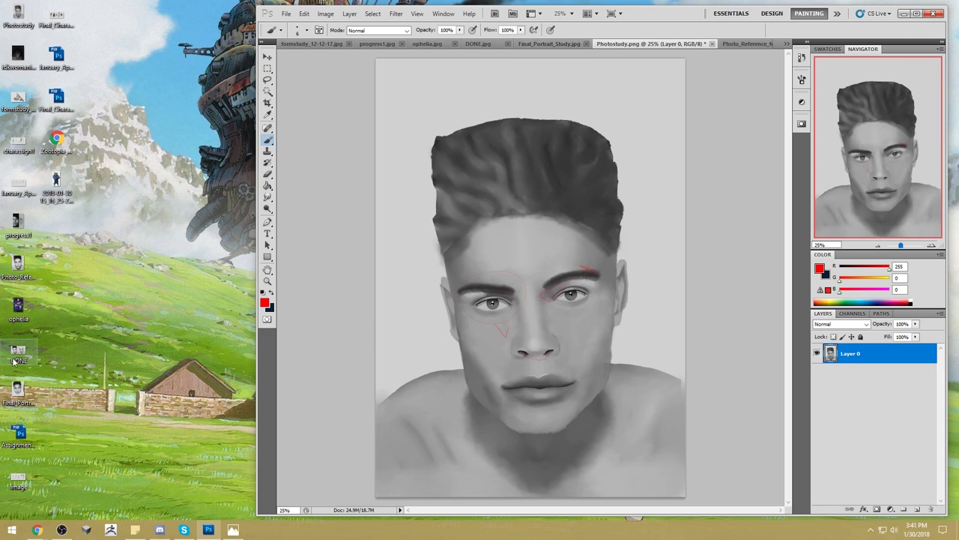
pyautogui.doubleClick(25, 393)
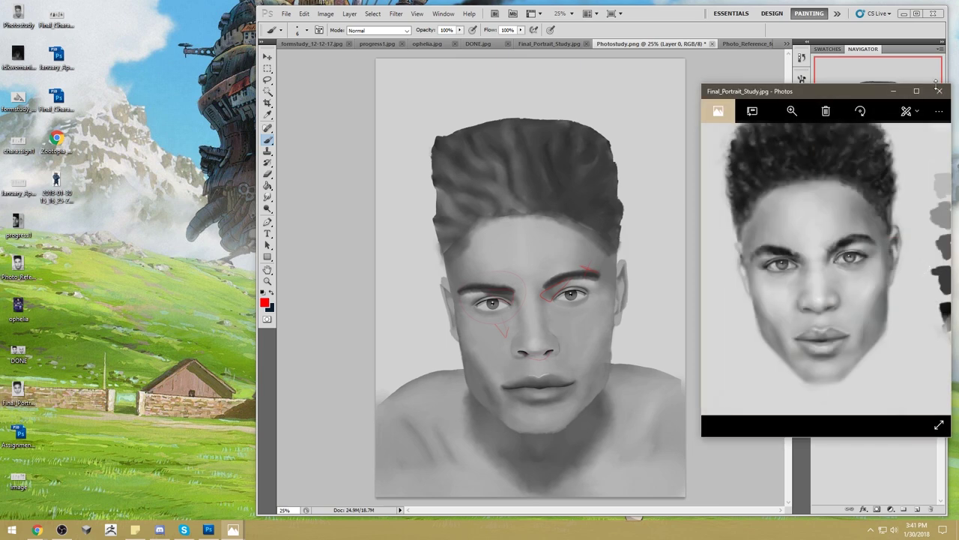
# Replace the Final_Portrait_Study viewer with the reference photo and position it beside the canvas.
pyautogui.click(938, 92)
pyautogui.doubleClick(18, 269)
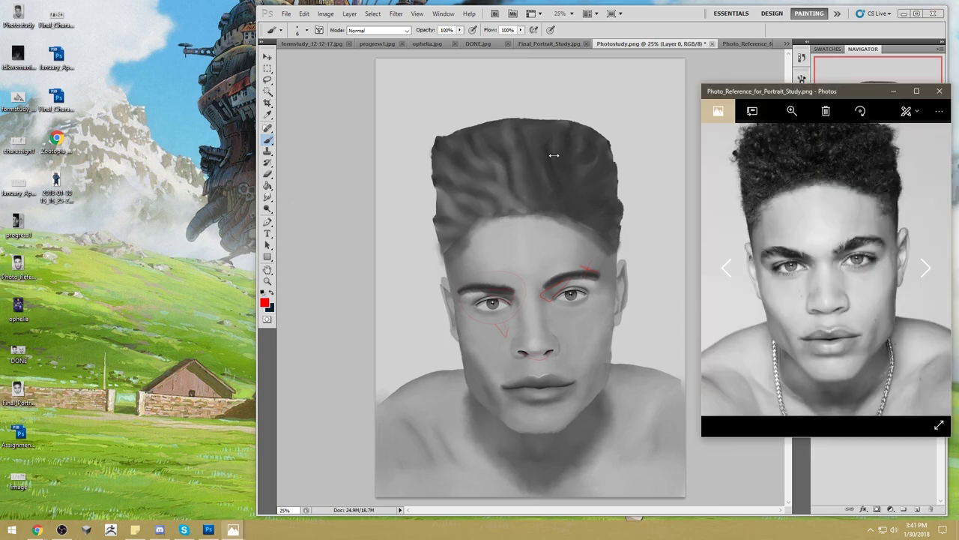
pyautogui.moveTo(818, 83); pyautogui.dragTo(146, 102)
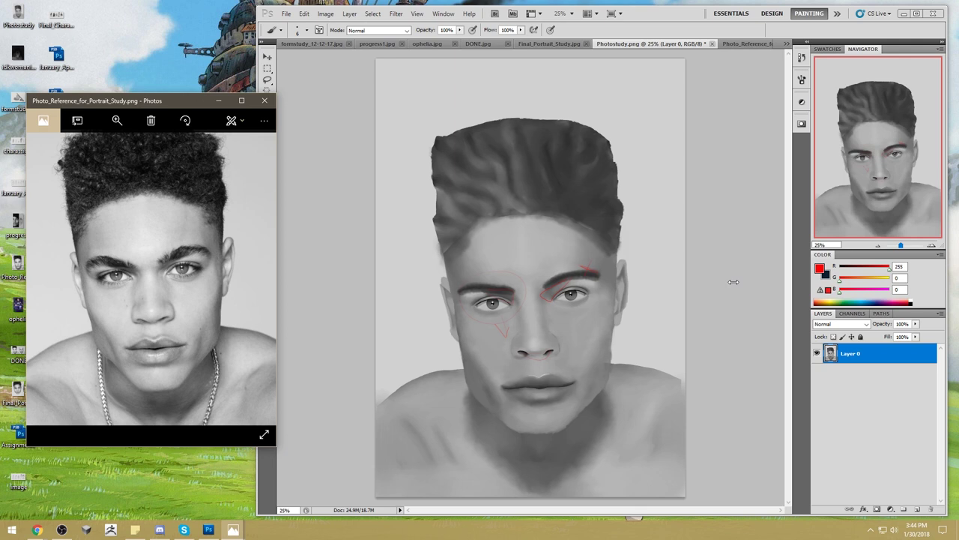
pyautogui.moveTo(110, 104); pyautogui.dragTo(85, 108)
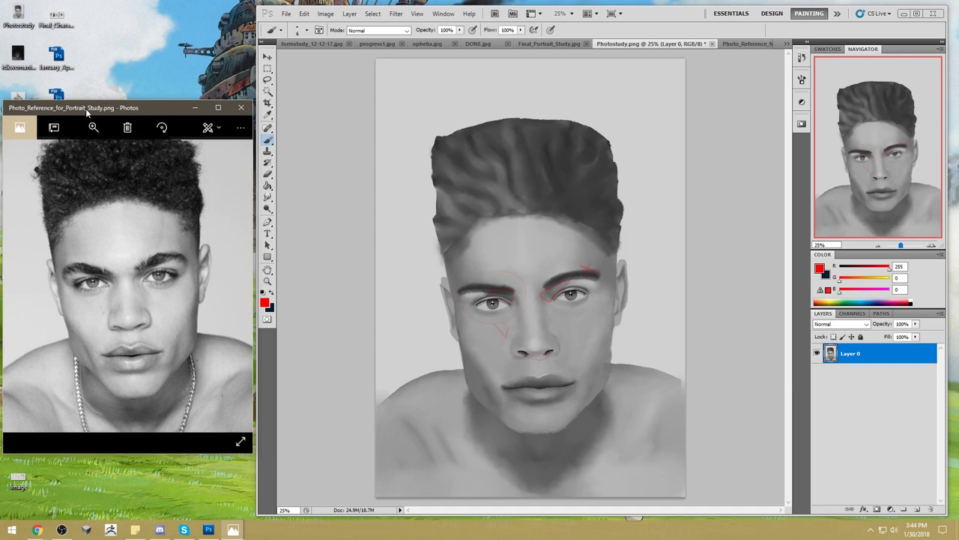
# Settle the reference window at the far left and dismiss a stray blank Explorer window.
pyautogui.click(90, 69)
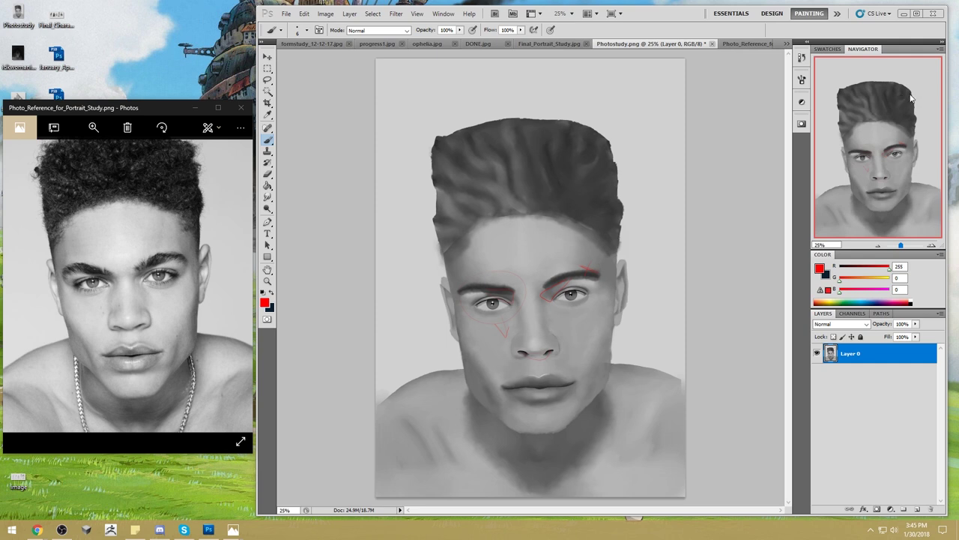
pyautogui.press('super+e')
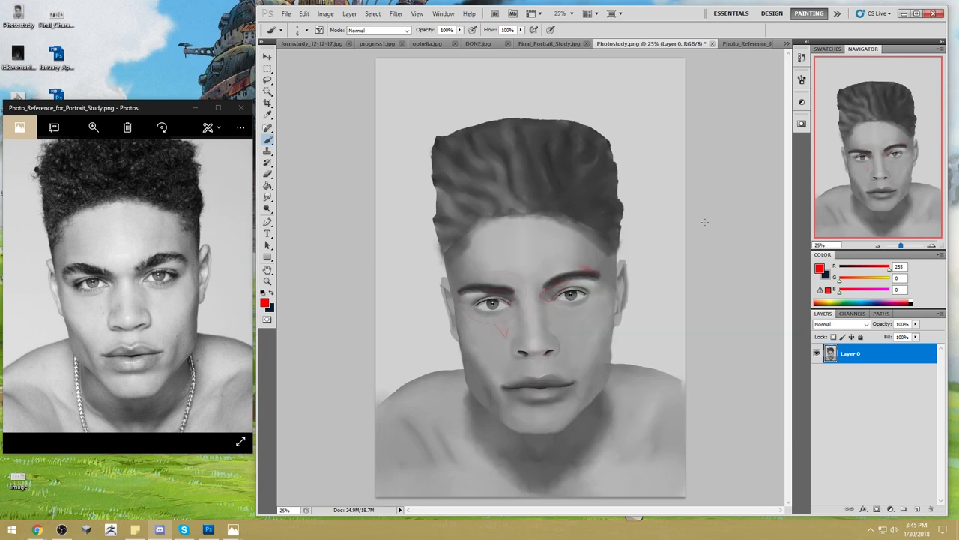
pyautogui.click(377, 43)
# Browse the open studies and close DONE.jpg, Final_Portrait_Study and ophelia.jpg.
pyautogui.click(304, 45)
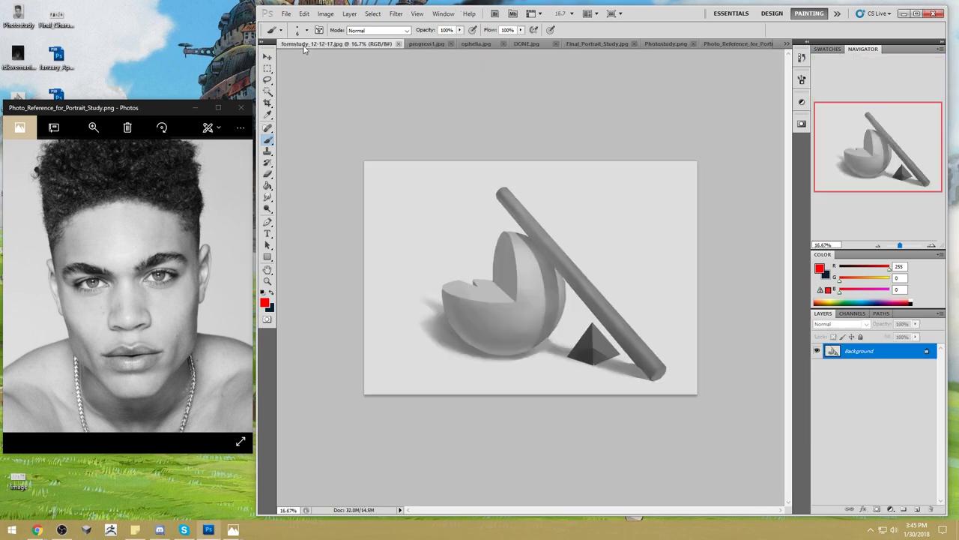
pyautogui.click(458, 43)
pyautogui.click(534, 44)
pyautogui.click(554, 44)
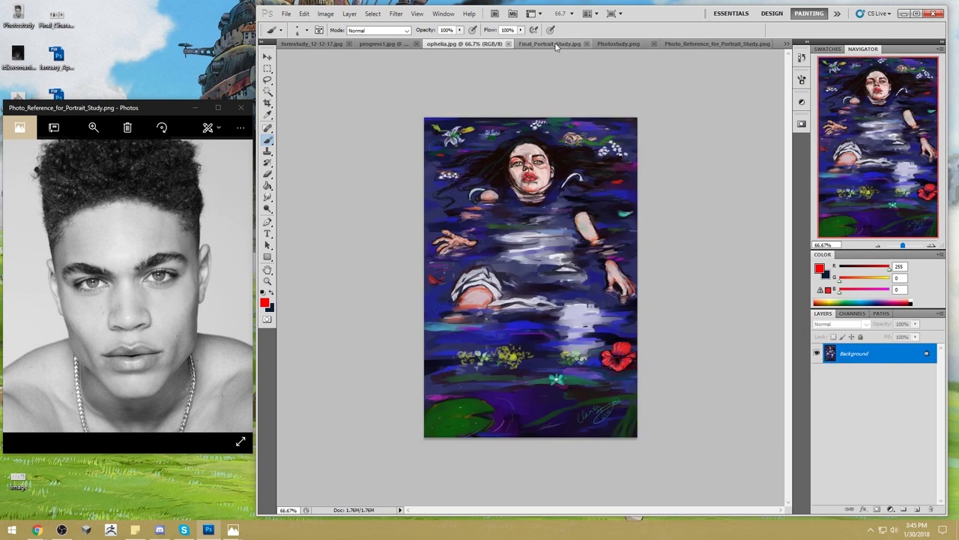
pyautogui.click(581, 44)
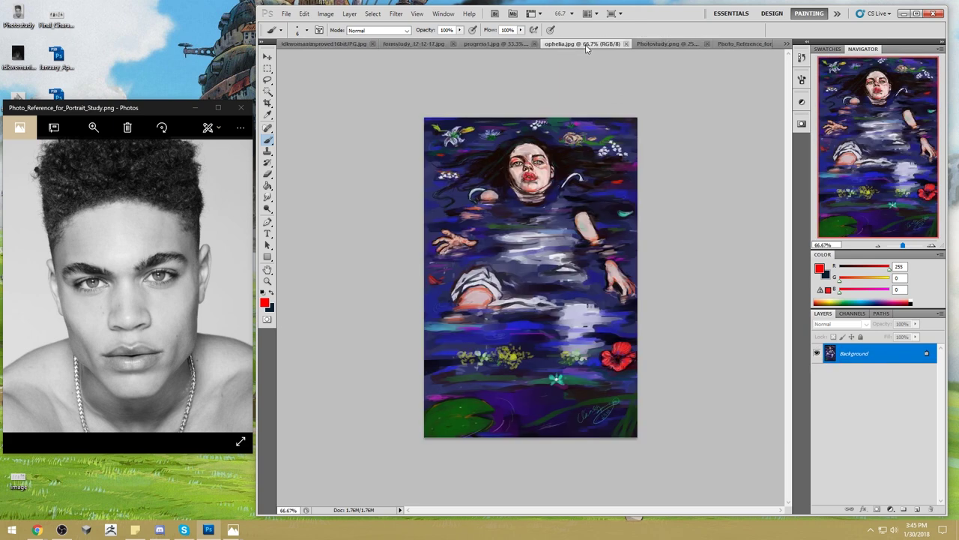
pyautogui.click(627, 44)
# Close Photostudy.png and Photo_Reference without saving their changes.
pyautogui.click(682, 44)
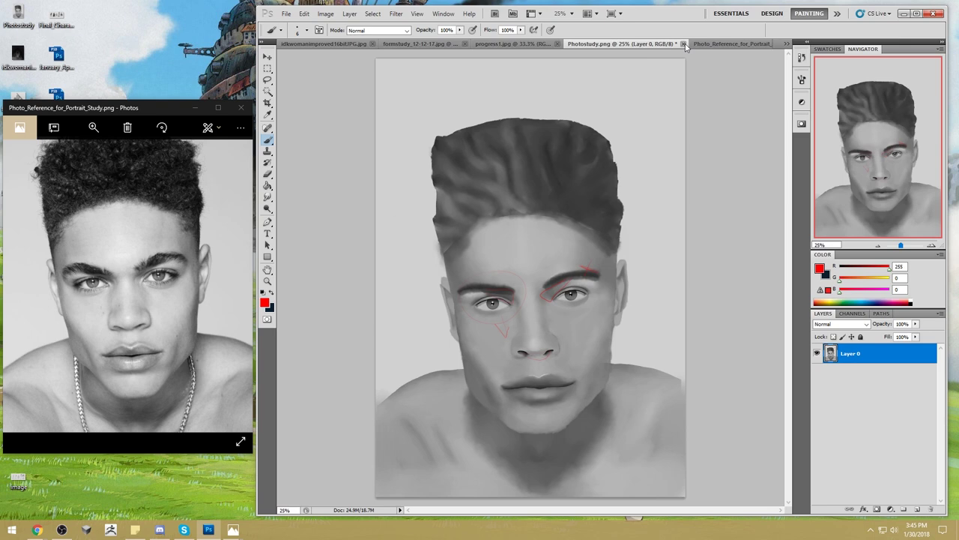
pyautogui.click(685, 44)
pyautogui.click(495, 200)
pyautogui.click(712, 43)
pyautogui.click(767, 43)
pyautogui.click(481, 204)
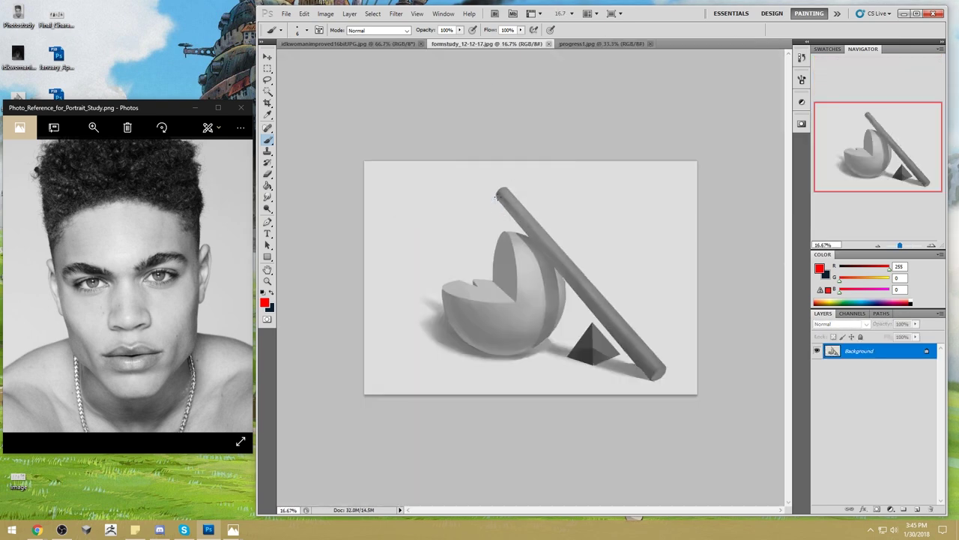
# Switch to the progress1.jpg portrait and view the reference-versus-painting comparison in the browser.
pyautogui.click(341, 45)
pyautogui.click(465, 45)
pyautogui.click(589, 44)
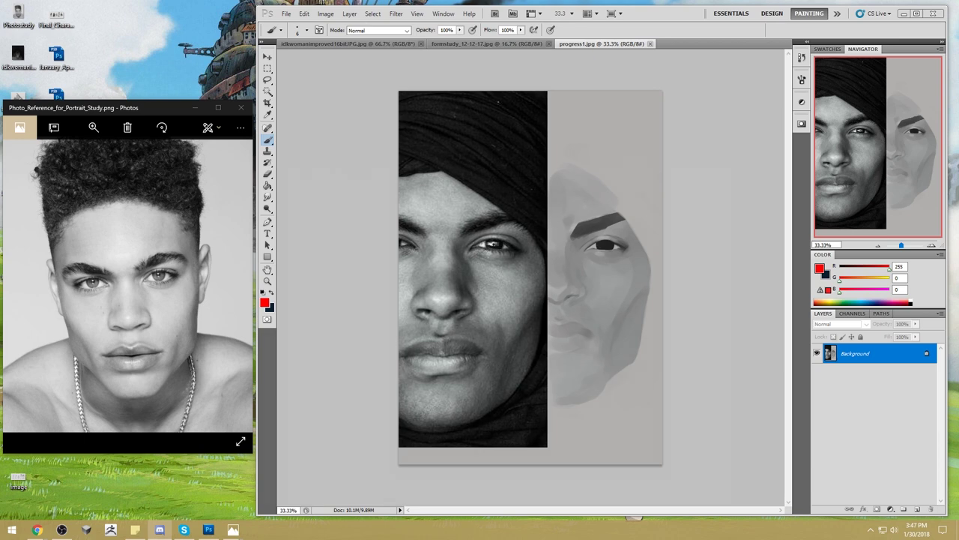
pyautogui.hotkey('alt', 'Tab')
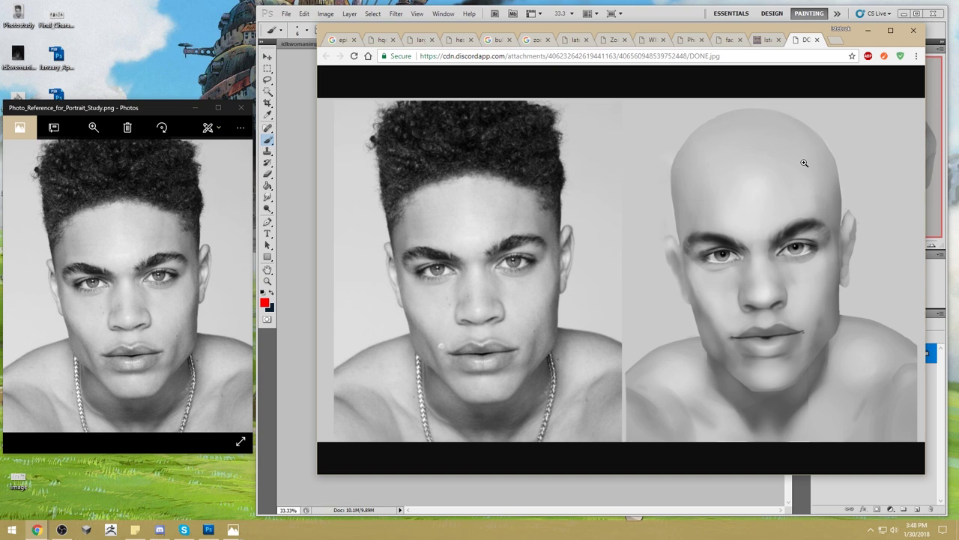
pyautogui.hotkey('alt', 'Tab')
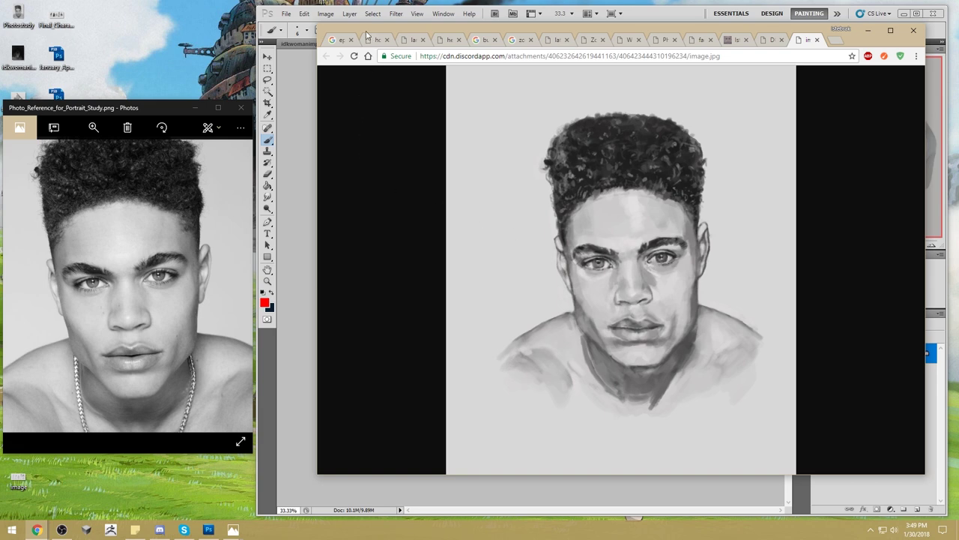
# Return to progress1 in Photoshop and choose a hard round brush preset.
pyautogui.click(300, 30)
pyautogui.click(306, 32)
pyautogui.click(294, 153)
pyautogui.click(723, 136)
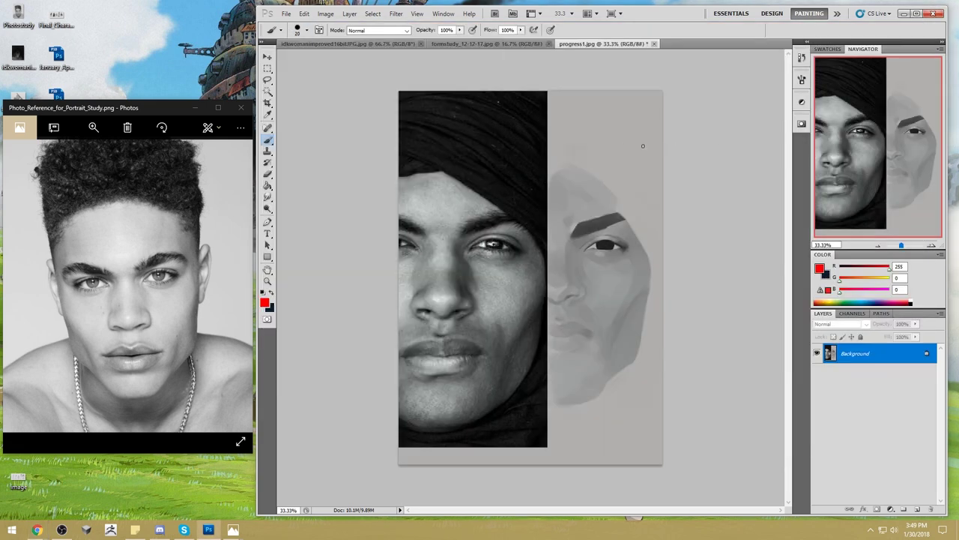
# Set the foreground to black (0), undo the red test dab, and paint a black dot above the face.
pyautogui.press(']')
pyautogui.press(']')
pyautogui.press(']')
pyautogui.click(617, 134)
pyautogui.click(820, 268)
pyautogui.write('0')
pyautogui.press('Return')
pyautogui.hotkey('ctrl', 'alt', 'z')
pyautogui.click(617, 131)
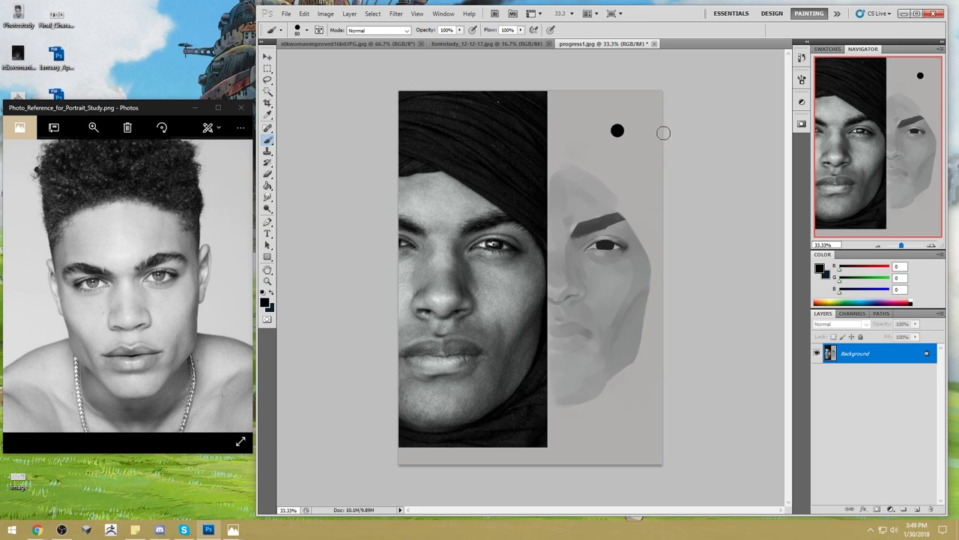
pyautogui.press('[')
pyautogui.press('[')
pyautogui.press('[')
pyautogui.press('[')
# Sketch an eye outline and iris above the face and paint a black pupil.
pyautogui.moveTo(568, 115)
pyautogui.mouseDown()
pyautogui.moveTo(592, 103)
pyautogui.moveTo(619, 106)
pyautogui.mouseUp()
pyautogui.moveTo(589, 108)
pyautogui.mouseDown()
pyautogui.moveTo(581, 114)
pyautogui.moveTo(591, 124)
pyautogui.moveTo(604, 114)
pyautogui.moveTo(592, 105)
pyautogui.mouseUp()
pyautogui.press('alt')
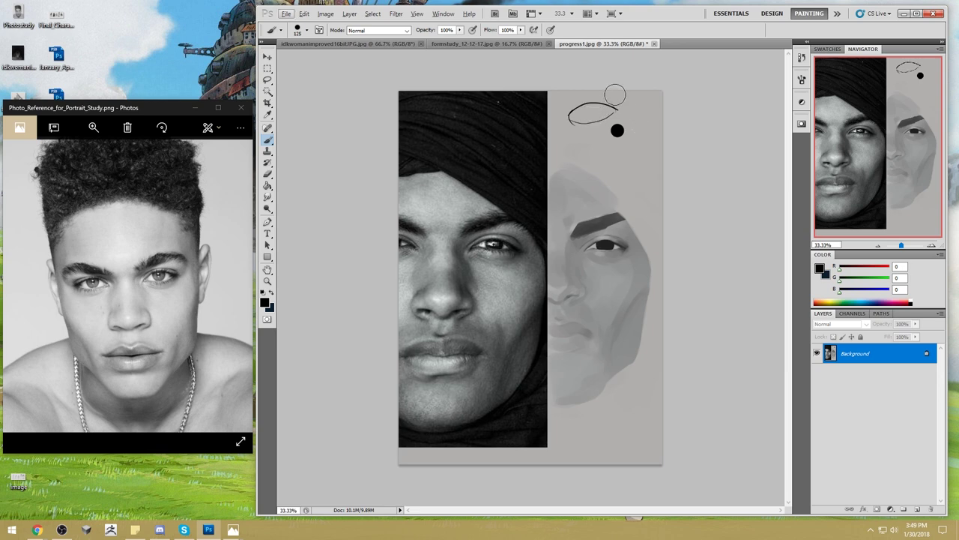
pyautogui.click(591, 113)
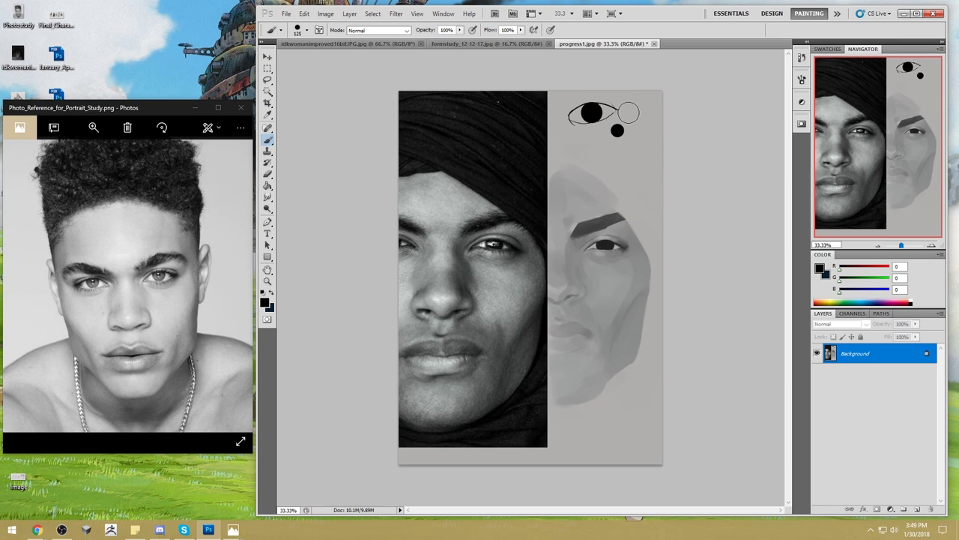
pyautogui.hotkey('ctrl', 'z')
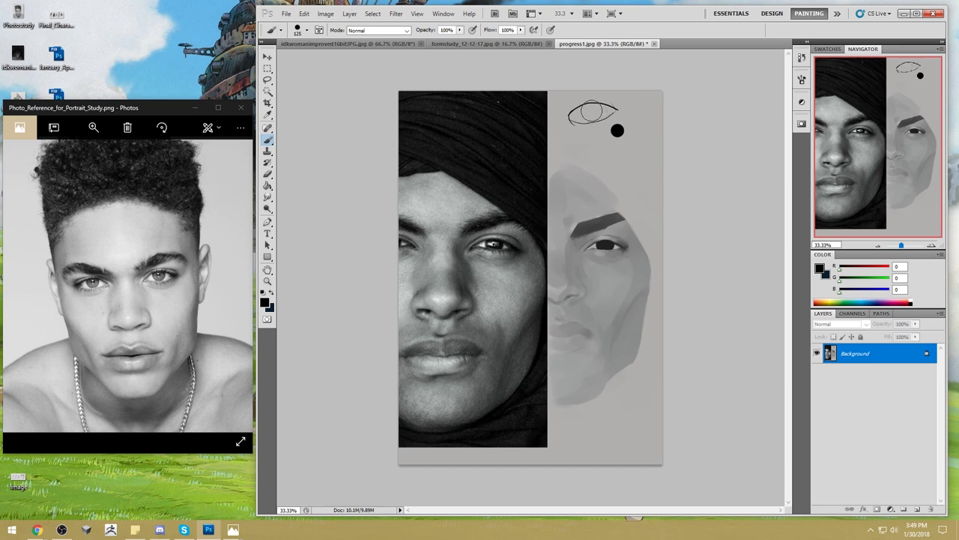
pyautogui.click(591, 111)
# Cover the oversized pupil dot with sampled grey, repaint a black pupil, then view the browser portrait.
pyautogui.press('z')
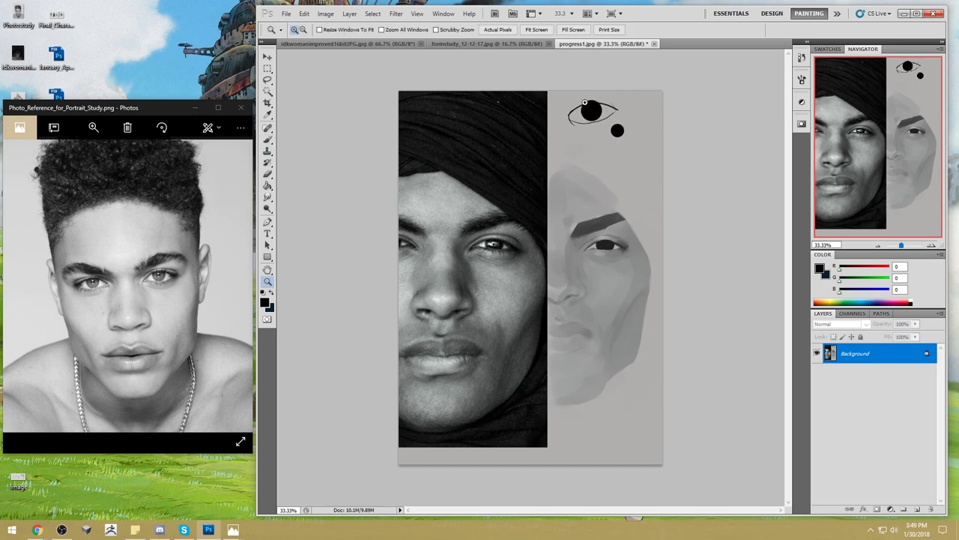
pyautogui.click(584, 103)
pyautogui.press('b')
pyautogui.keyDown('alt'); pyautogui.click(529, 293); pyautogui.keyUp('alt')
pyautogui.moveTo(480, 303); pyautogui.dragTo(561, 246)
pyautogui.hotkey('ctrl', '0')
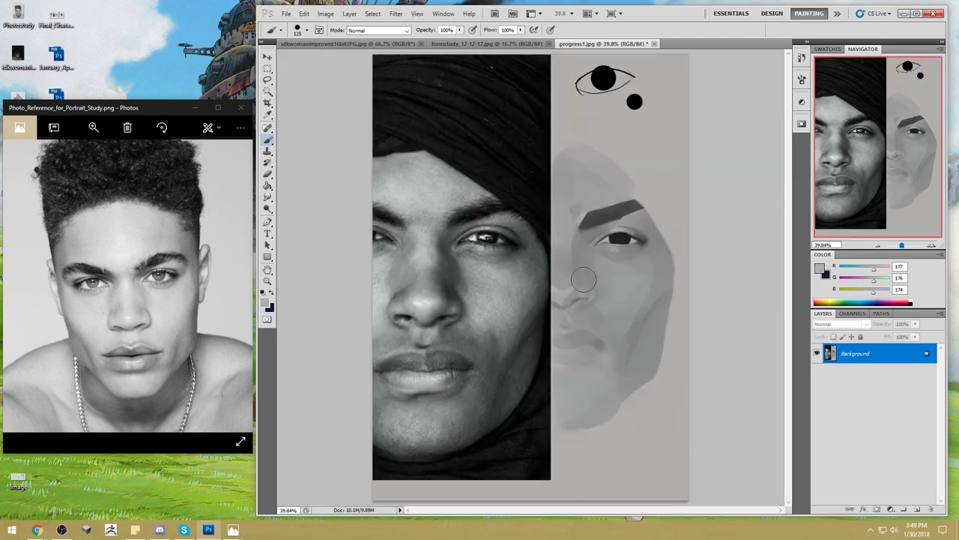
pyautogui.click(603, 78)
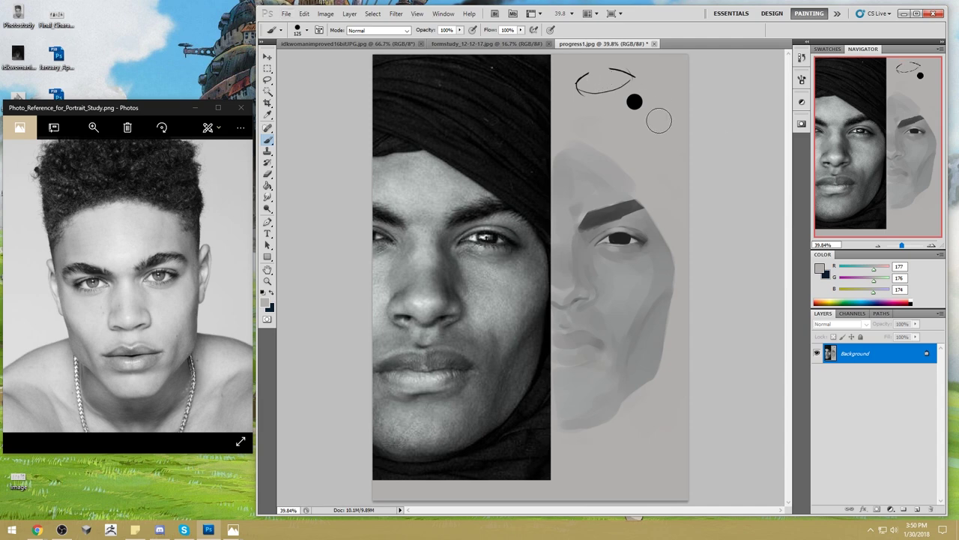
pyautogui.keyDown('alt'); pyautogui.click(638, 100); pyautogui.keyUp('alt')
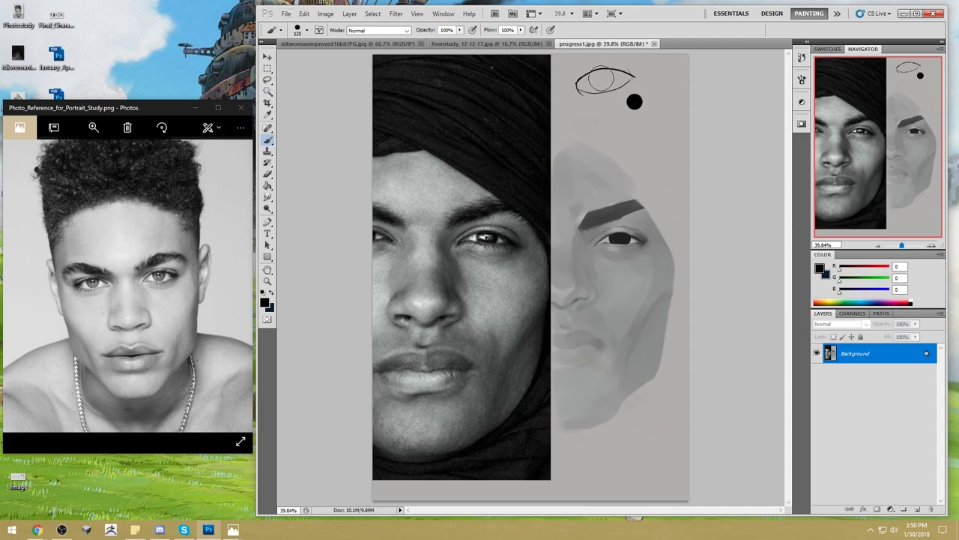
pyautogui.click(601, 77)
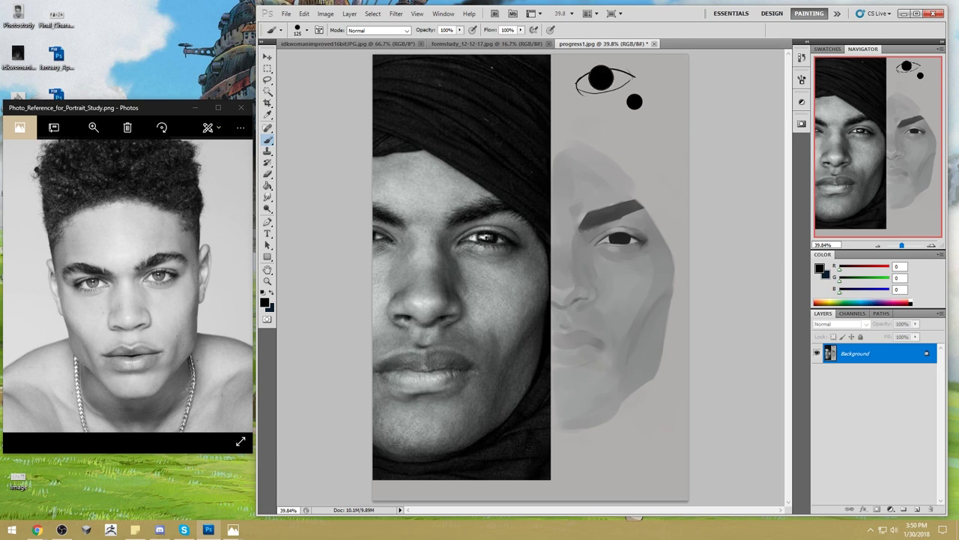
pyautogui.keyDown('alt'); pyautogui.click(626, 78); pyautogui.keyUp('alt')
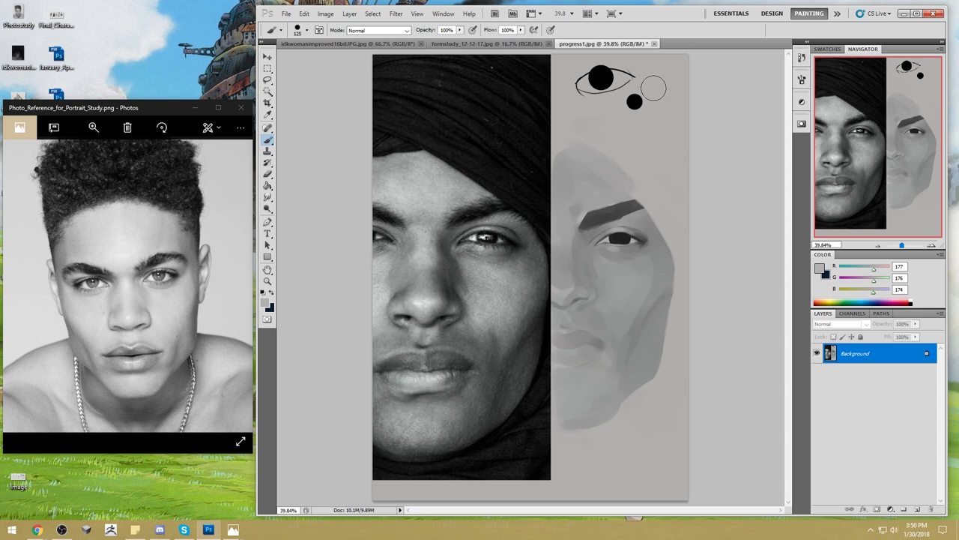
pyautogui.hotkey('alt', 'Tab')
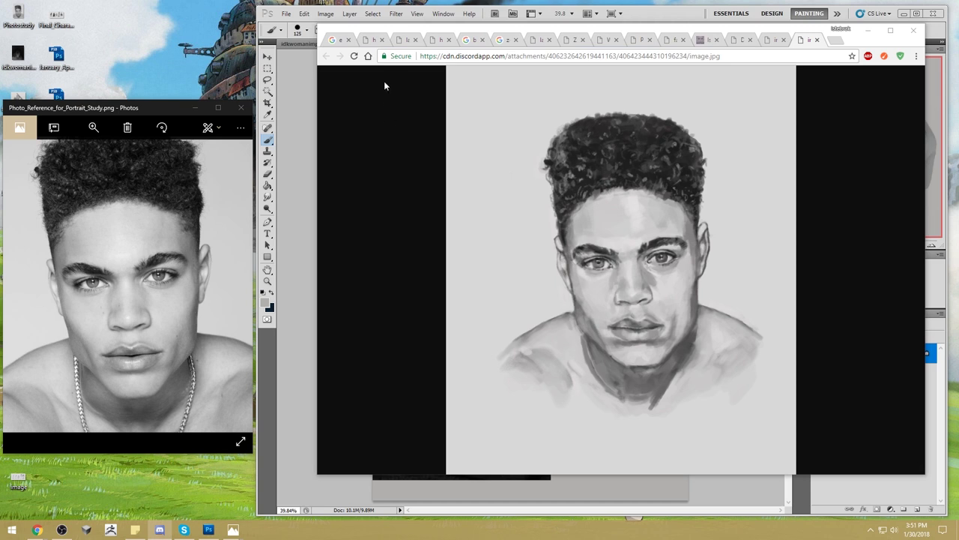
# Close Chrome, open the hooded-woman painting, and try then undo a colour-based background selection.
pyautogui.click(914, 30)
pyautogui.click(332, 43)
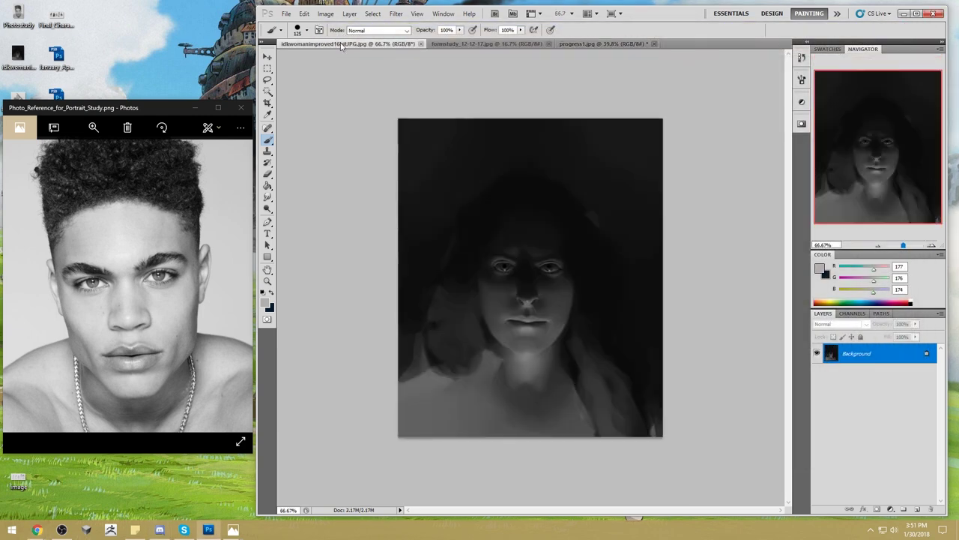
pyautogui.click(723, 201)
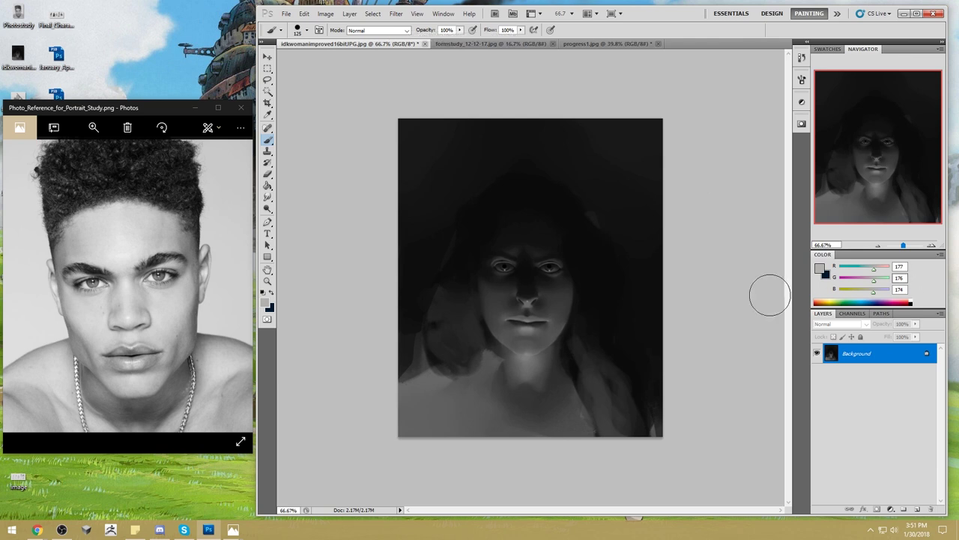
pyautogui.click(267, 91)
pyautogui.click(546, 148)
pyautogui.hotkey('ctrl', 'alt', 'z')
# Lasso the dark background around the hood, adding extra areas with Shift.
pyautogui.press('l')
pyautogui.moveTo(509, 155)
pyautogui.mouseDown()
pyautogui.moveTo(457, 185)
pyautogui.moveTo(417, 326)
pyautogui.moveTo(369, 357)
pyautogui.moveTo(285, 128)
pyautogui.moveTo(542, 54)
pyautogui.moveTo(708, 137)
pyautogui.moveTo(729, 323)
pyautogui.moveTo(670, 417)
pyautogui.mouseUp()
pyautogui.moveTo(555, 184); pyautogui.dragTo(495, 171)
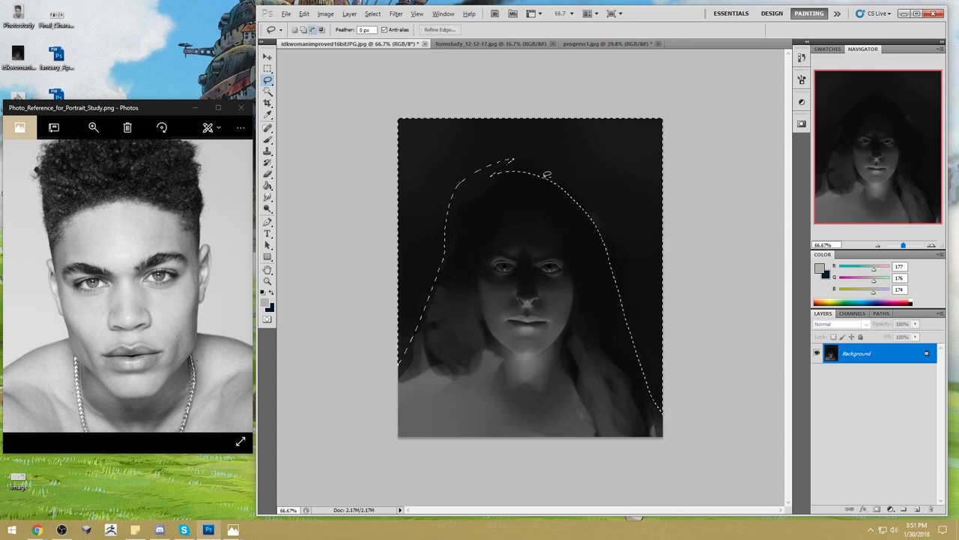
pyautogui.moveTo(385, 243); pyautogui.dragTo(516, 165)
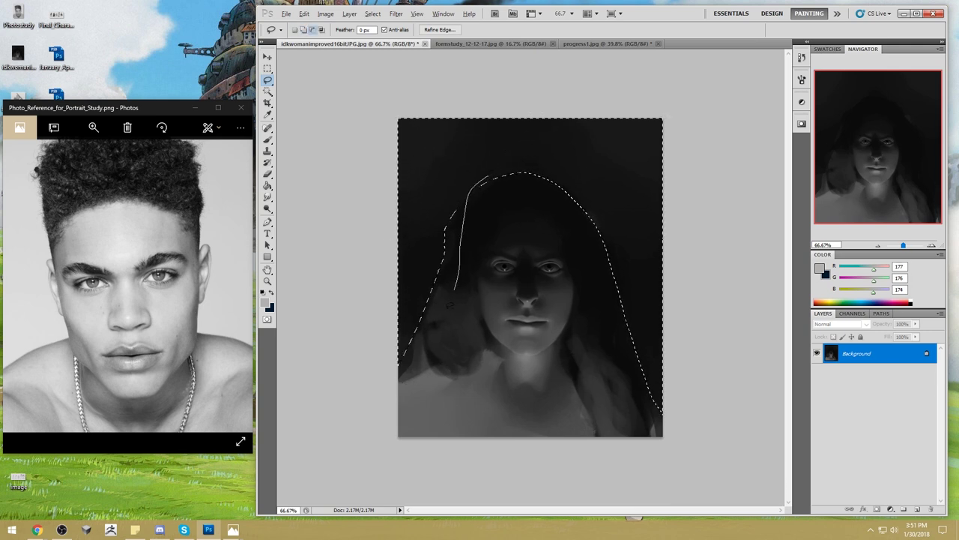
pyautogui.moveTo(343, 236); pyautogui.dragTo(486, 156)
pyautogui.press('shift')
pyautogui.moveTo(477, 183); pyautogui.dragTo(330, 147)
pyautogui.moveTo(560, 181)
pyautogui.mouseDown()
pyautogui.moveTo(588, 210)
pyautogui.moveTo(602, 243)
pyautogui.moveTo(631, 368)
pyautogui.mouseUp()
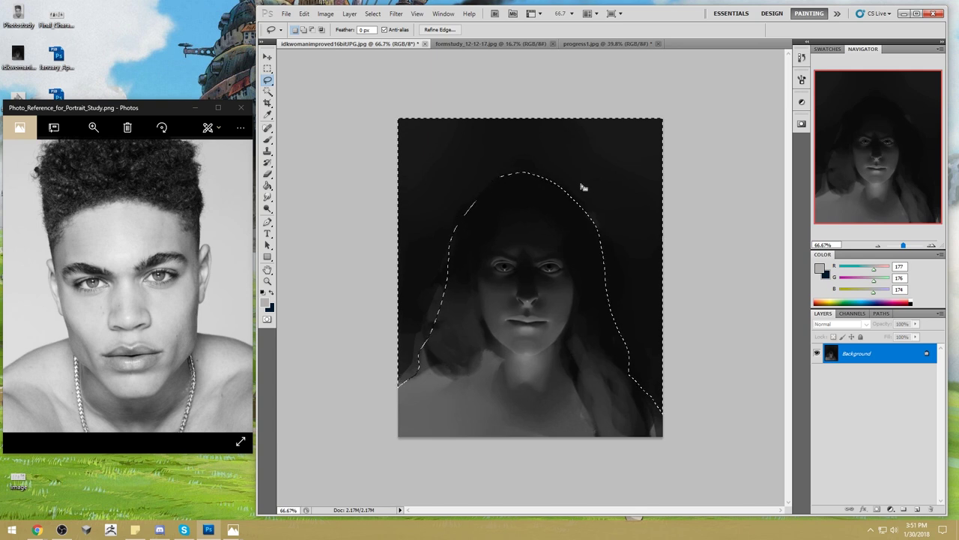
# Fill the background outside the hood with dark grey, deselect, then undo the grey fill.
pyautogui.press('g')
pyautogui.keyDown('alt'); pyautogui.click(615, 315); pyautogui.keyUp('alt')
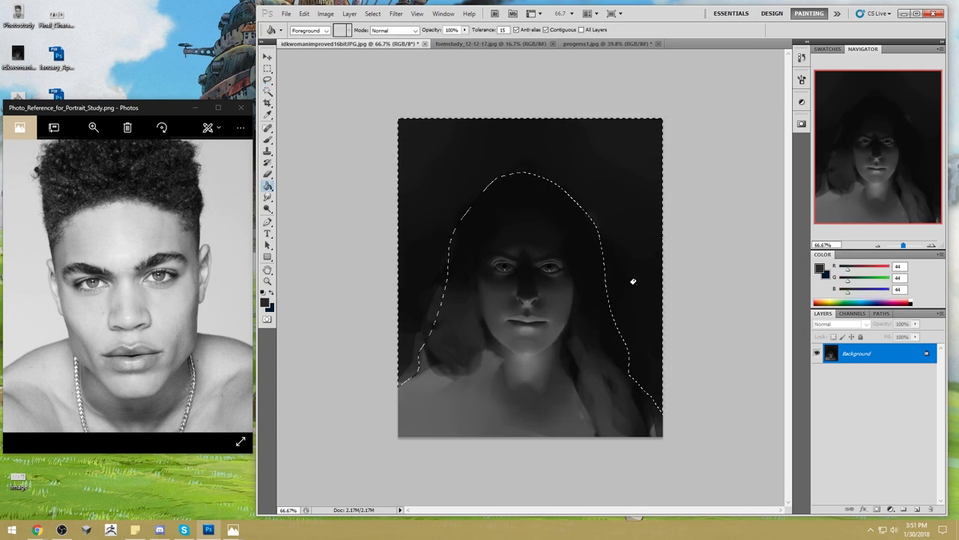
pyautogui.click(642, 232)
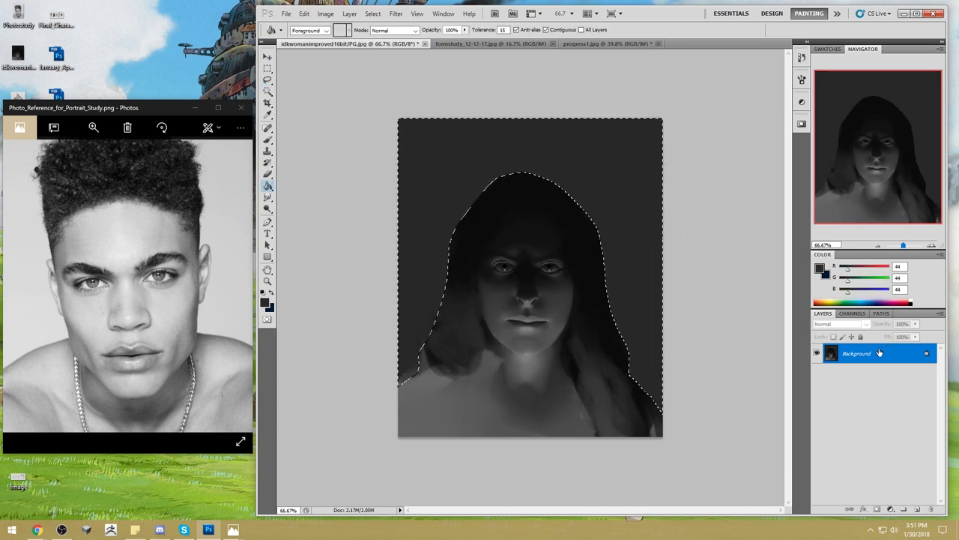
pyautogui.press('m')
pyautogui.rightClick(616, 222)
pyautogui.click(640, 224)
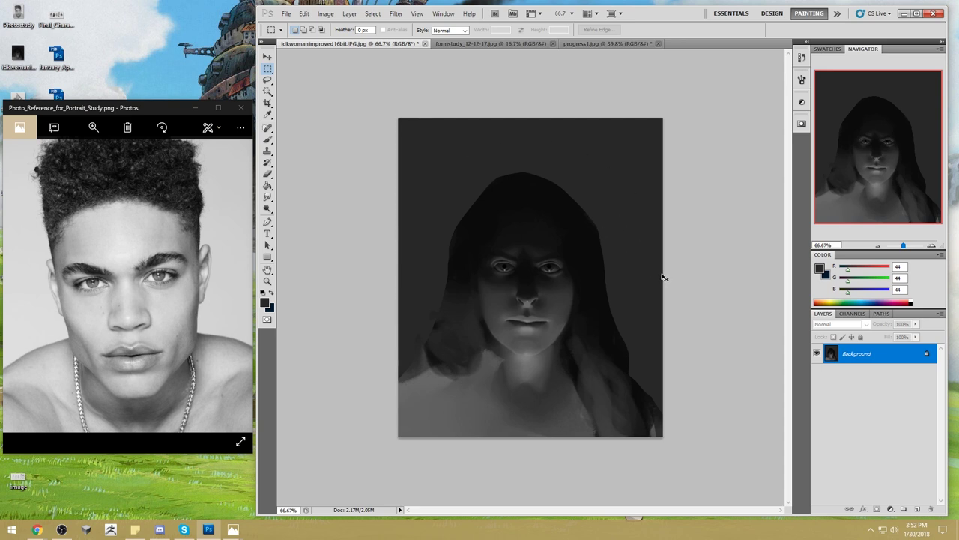
pyautogui.hotkey('ctrl', 'alt', 'z')
pyautogui.hotkey('ctrl', 'alt', 'z')
# Deselect, convert Background into Layer 0, and shift the painting up about 65 pixels.
pyautogui.rightClick(582, 219)
pyautogui.click(622, 235)
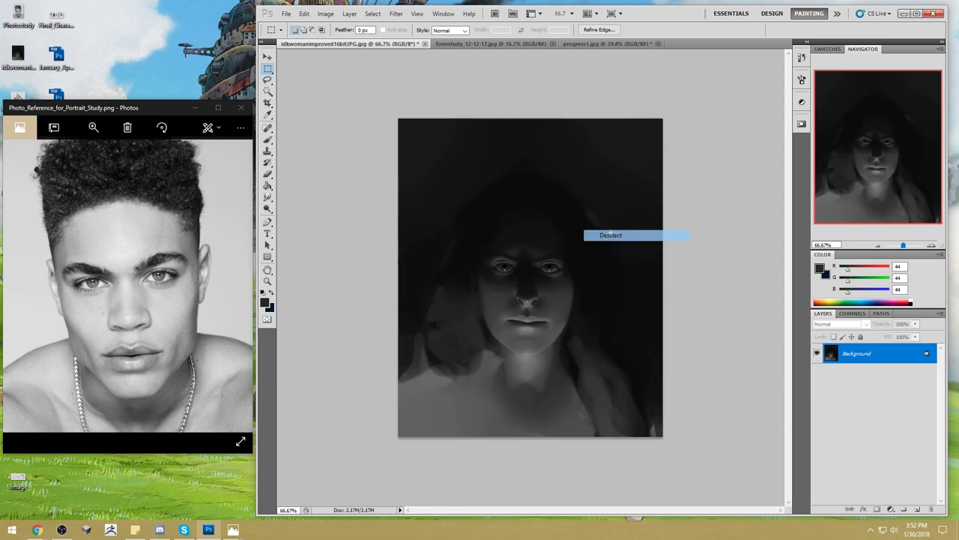
pyautogui.doubleClick(892, 355)
pyautogui.click(555, 169)
pyautogui.press('v')
pyautogui.moveTo(551, 276); pyautogui.dragTo(550, 228)
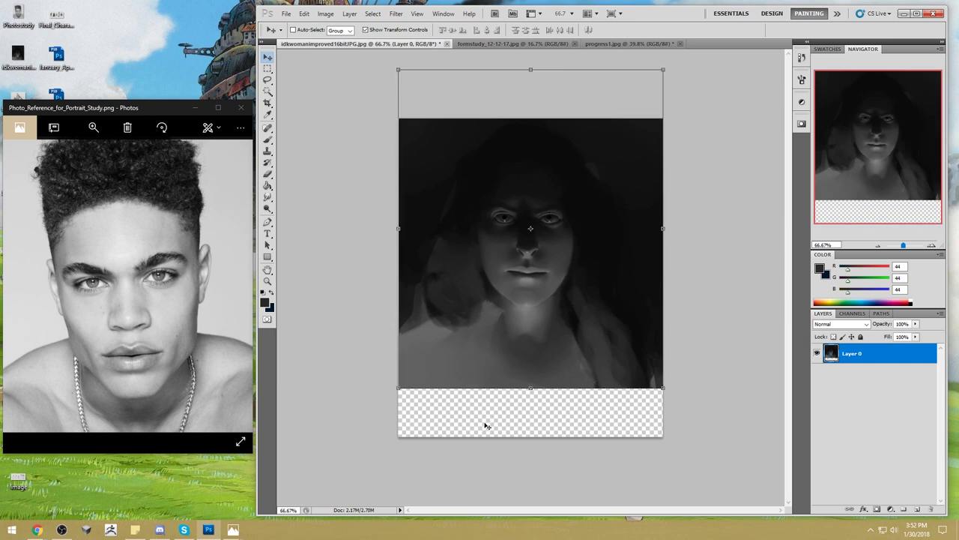
# Move the hooded-woman painting higher on Layer 0, then nudge it slightly back down.
pyautogui.moveTo(569, 256); pyautogui.dragTo(575, 215)
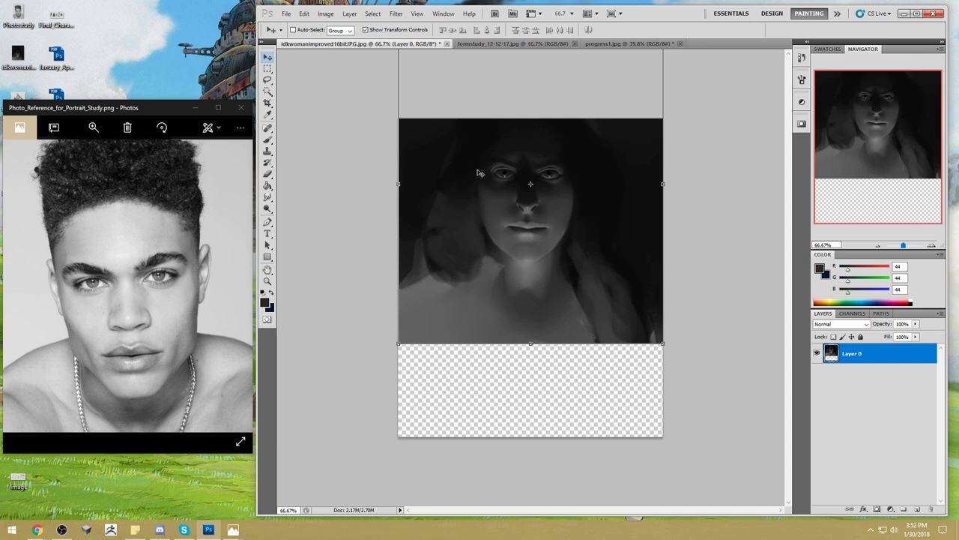
pyautogui.press('b')
pyautogui.press('v')
pyautogui.moveTo(571, 209); pyautogui.dragTo(579, 220)
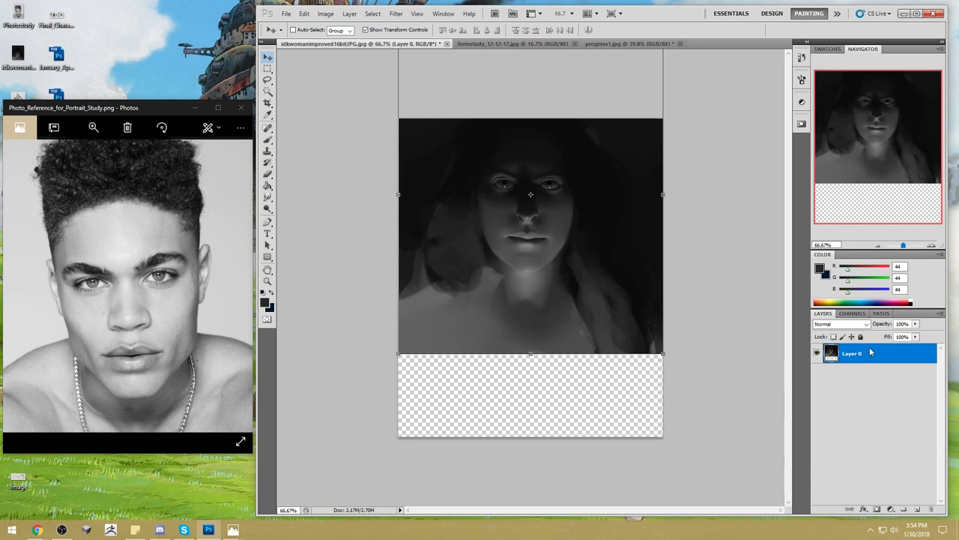
pyautogui.click(487, 44)
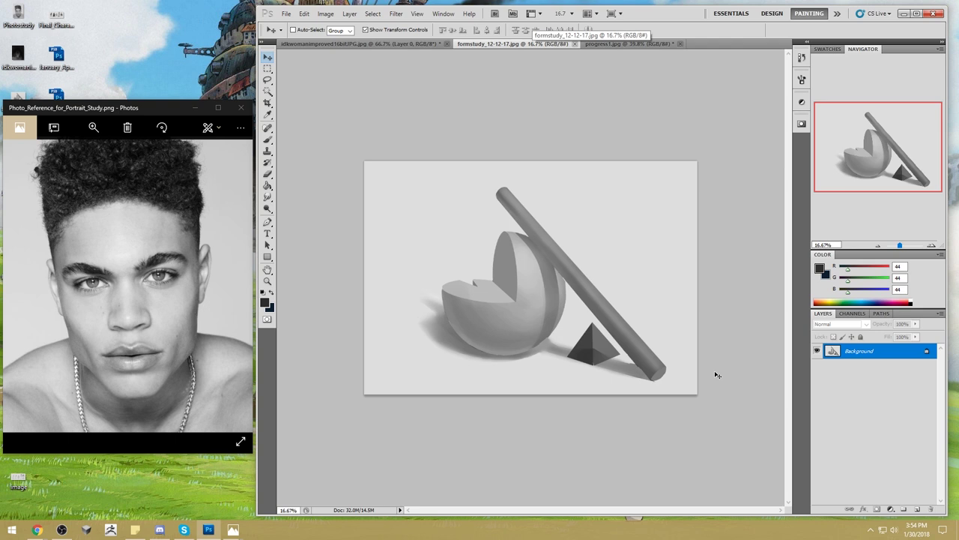
# Choose the Blur Tool from the Blur, Sharpen and Smudge tool group.
pyautogui.click(268, 197)
pyautogui.rightClick(274, 199)
pyautogui.click(306, 219)
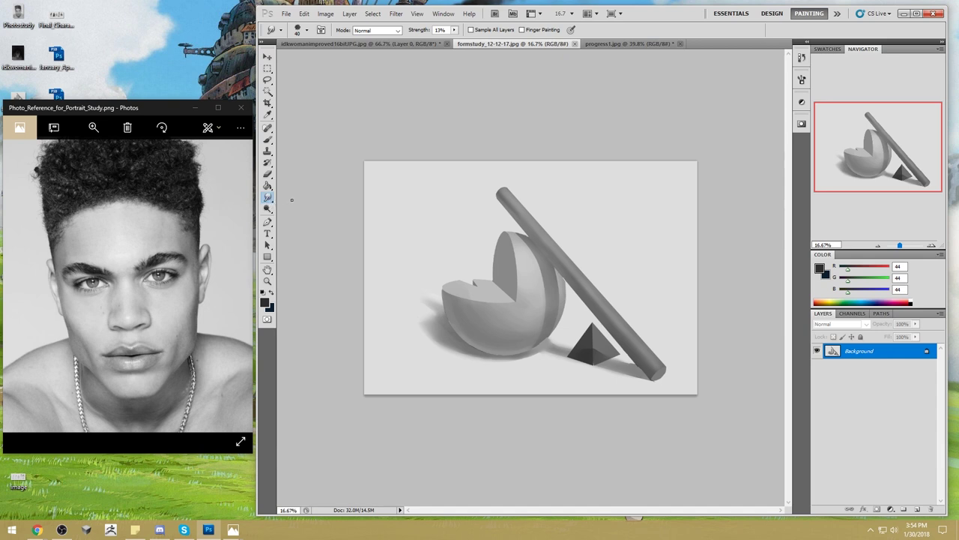
pyautogui.rightClick(268, 197)
pyautogui.click(305, 201)
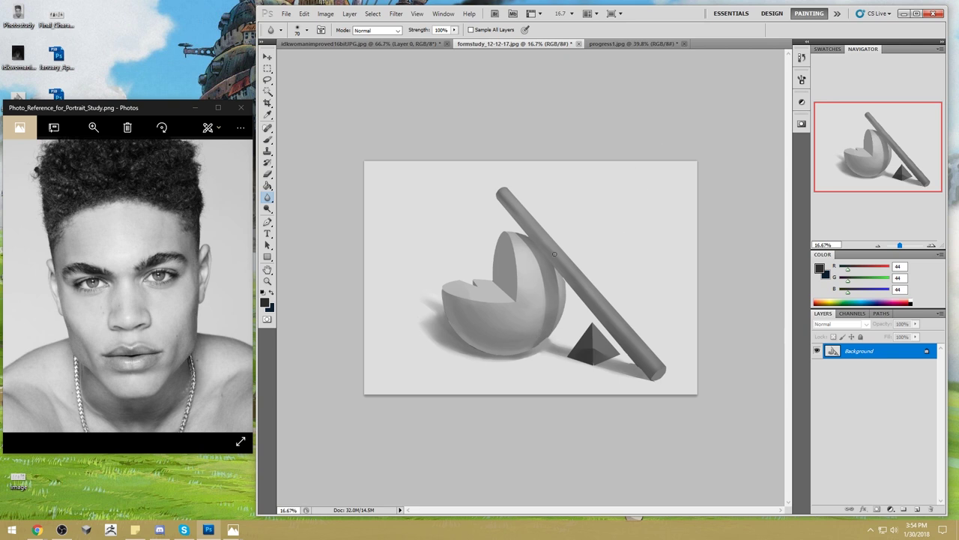
# Draw a red size-40 line along the sphere's lower edge, then paint over it with sampled grey.
pyautogui.press('b')
pyautogui.moveTo(844, 270); pyautogui.dragTo(890, 268)
pyautogui.press('[')
pyautogui.press('[')
pyautogui.press('[')
pyautogui.press('[')
pyautogui.press('[')
pyautogui.press('[')
pyautogui.press('[')
pyautogui.press('[')
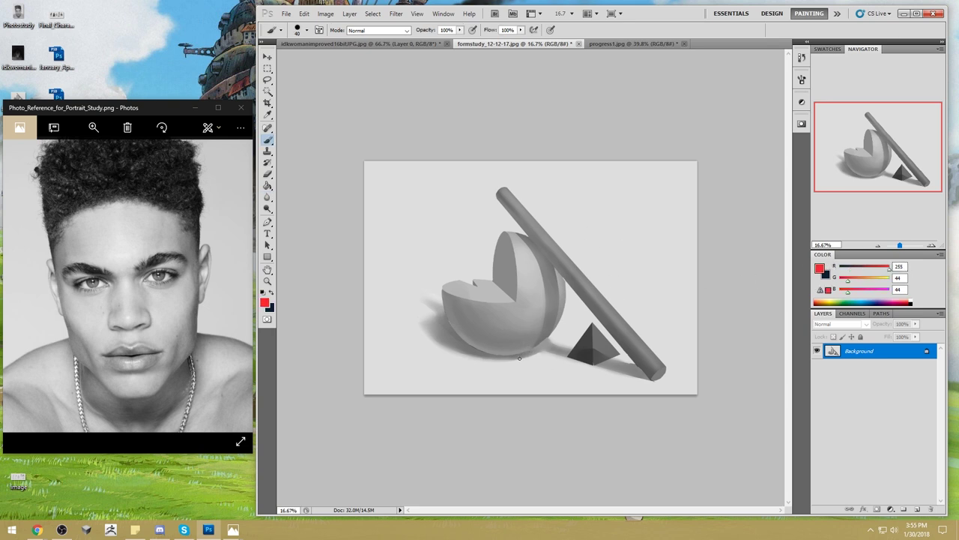
pyautogui.moveTo(518, 359); pyautogui.dragTo(533, 333)
pyautogui.keyDown('alt'); pyautogui.click(536, 339); pyautogui.keyUp('alt')
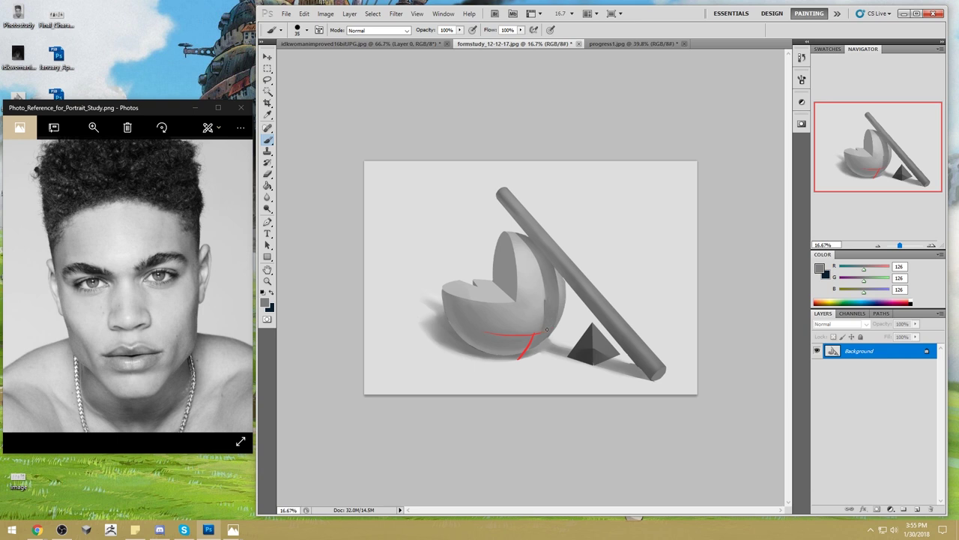
pyautogui.moveTo(532, 334); pyautogui.dragTo(509, 339)
pyautogui.keyDown('alt'); pyautogui.click(529, 346); pyautogui.keyUp('alt')
pyautogui.moveTo(527, 350); pyautogui.dragTo(523, 354)
# Switch to the Smudge tool and enlarge it to size 90.
pyautogui.click(267, 197)
pyautogui.rightClick(267, 197)
pyautogui.click(300, 218)
pyautogui.press(']')
pyautogui.press(']')
pyautogui.press(']')
pyautogui.press(']')
pyautogui.press(']')
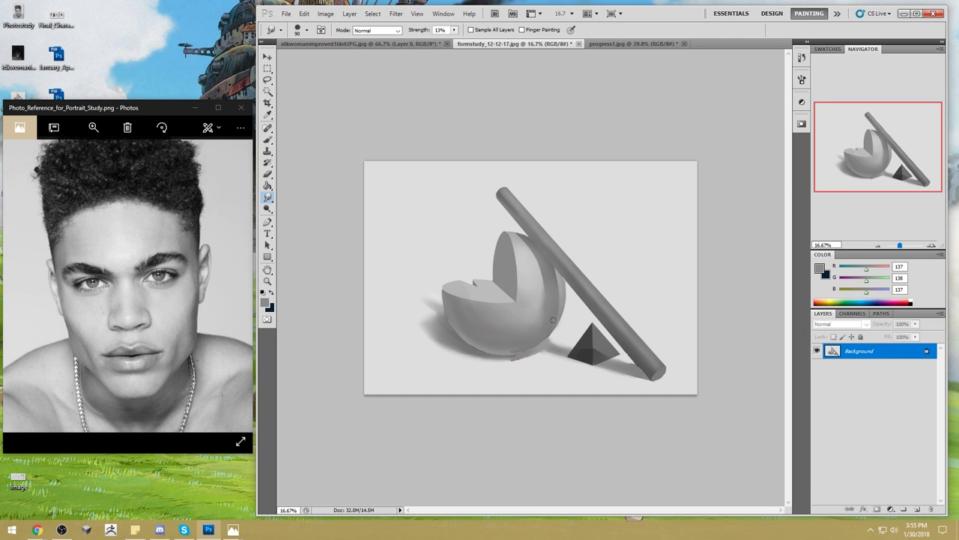
# Return to the brush, pick the size 100 preset, and enlarge it to 600.
pyautogui.press('b')
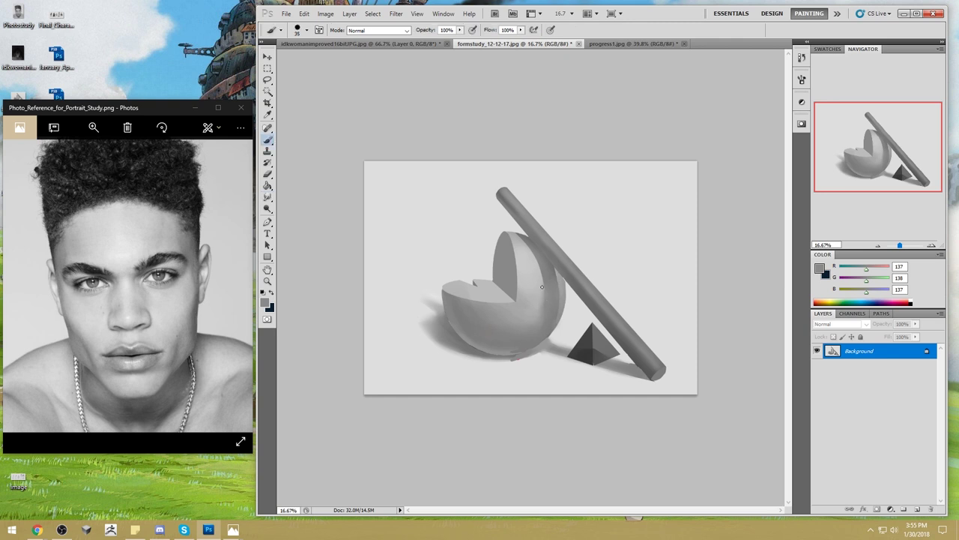
pyautogui.rightClick(543, 290)
pyautogui.click(620, 287)
pyautogui.click(701, 129)
pyautogui.press(']')
pyautogui.press(']')
pyautogui.press(']')
pyautogui.press(']')
pyautogui.press(']')
pyautogui.press(']')
pyautogui.press(']')
pyautogui.press(']')
pyautogui.press(']')
# Sample the pyramid's dark grey, set brush size 50, and scribble notes above the rod.
pyautogui.keyDown('alt'); pyautogui.click(602, 354); pyautogui.keyUp('alt')
pyautogui.press('[')
pyautogui.press('[')
pyautogui.press('[')
pyautogui.press('[')
pyautogui.press('[')
pyautogui.press('[')
pyautogui.press('[')
pyautogui.press('[')
pyautogui.press('[')
pyautogui.press('[')
pyautogui.press('[')
pyautogui.press('[')
pyautogui.press('[')
pyautogui.click(671, 177)
pyautogui.moveTo(682, 180); pyautogui.dragTo(674, 190)
pyautogui.moveTo(602, 182); pyautogui.dragTo(619, 185)
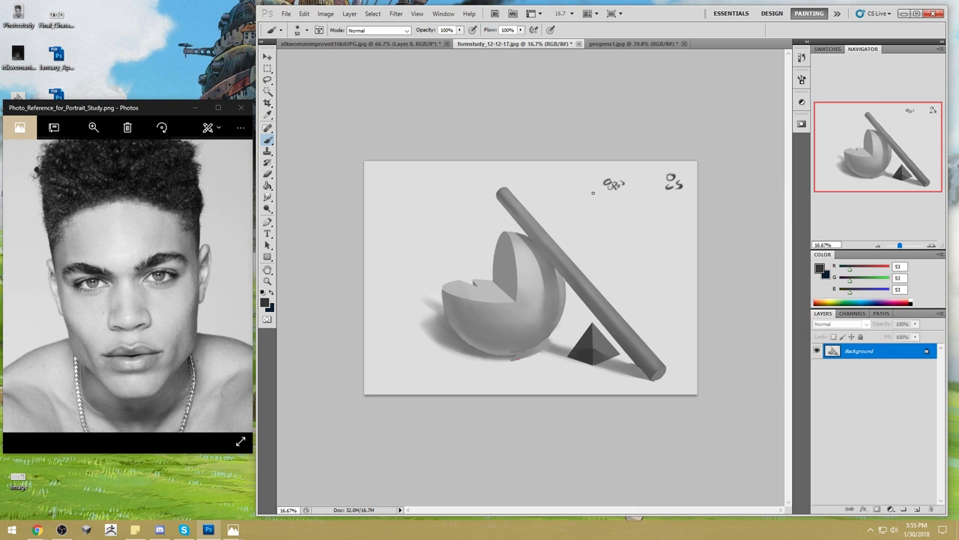
pyautogui.moveTo(544, 187); pyautogui.dragTo(555, 200)
# Join the notes with a line, add a V mark and a circle, and undo the stray mark.
pyautogui.moveTo(664, 178); pyautogui.dragTo(556, 186)
pyautogui.moveTo(607, 200); pyautogui.dragTo(616, 199)
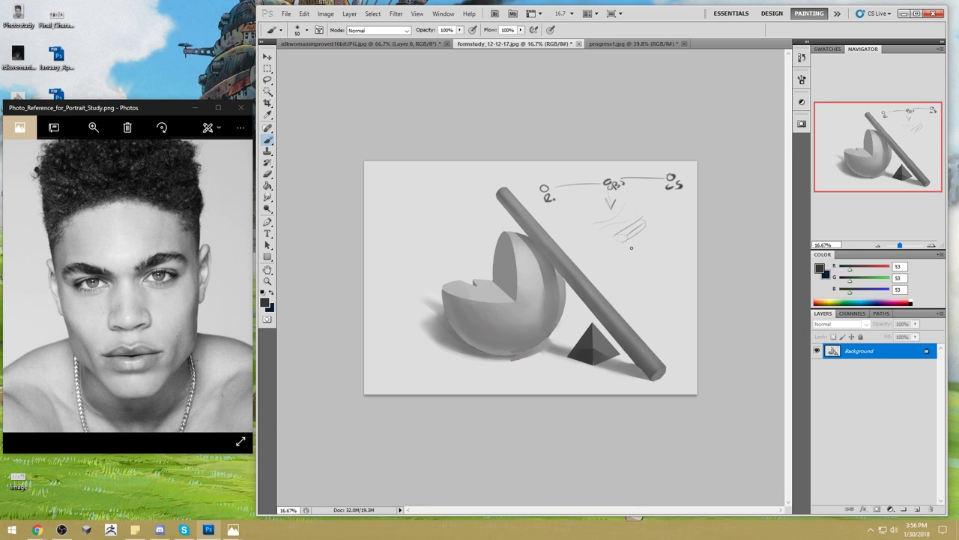
pyautogui.moveTo(604, 186)
pyautogui.mouseDown()
pyautogui.moveTo(568, 186)
pyautogui.moveTo(674, 180)
pyautogui.mouseUp()
pyautogui.moveTo(540, 183)
pyautogui.mouseDown()
pyautogui.moveTo(688, 174)
pyautogui.moveTo(544, 188)
pyautogui.mouseUp()
pyautogui.hotkey('ctrl', 'z')
pyautogui.hotkey('ctrl', 'z')
# Cycle through the progress1, hooded-woman and formstudy tabs, then drag ophelia.jpg into Photoshop.
pyautogui.click(633, 44)
pyautogui.click(375, 45)
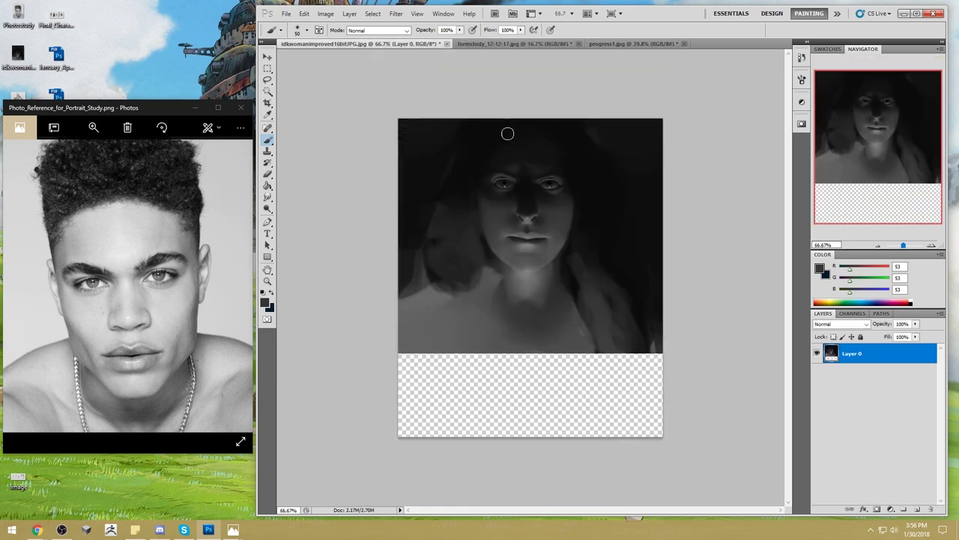
pyautogui.click(505, 45)
pyautogui.moveTo(150, 99); pyautogui.dragTo(251, 73)
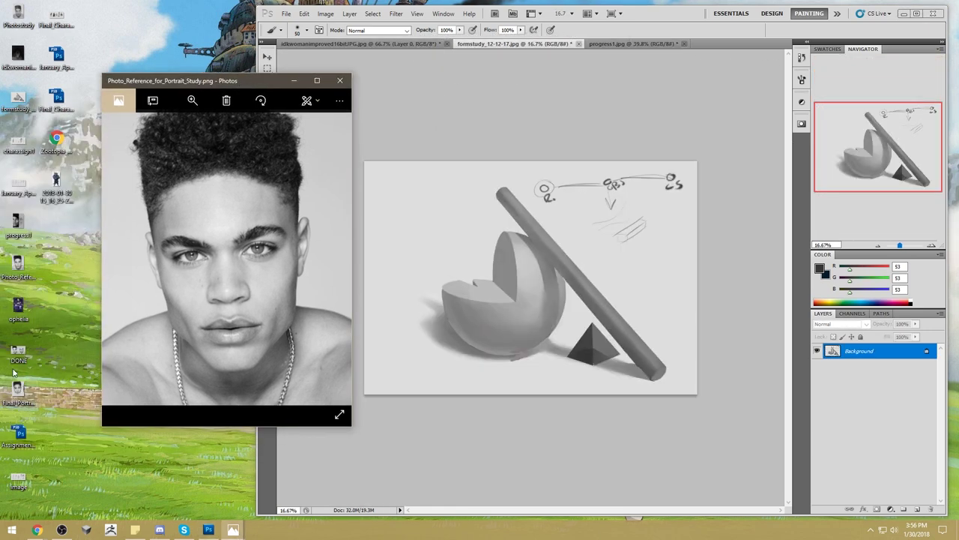
pyautogui.moveTo(733, 57); pyautogui.dragTo(733, 59)
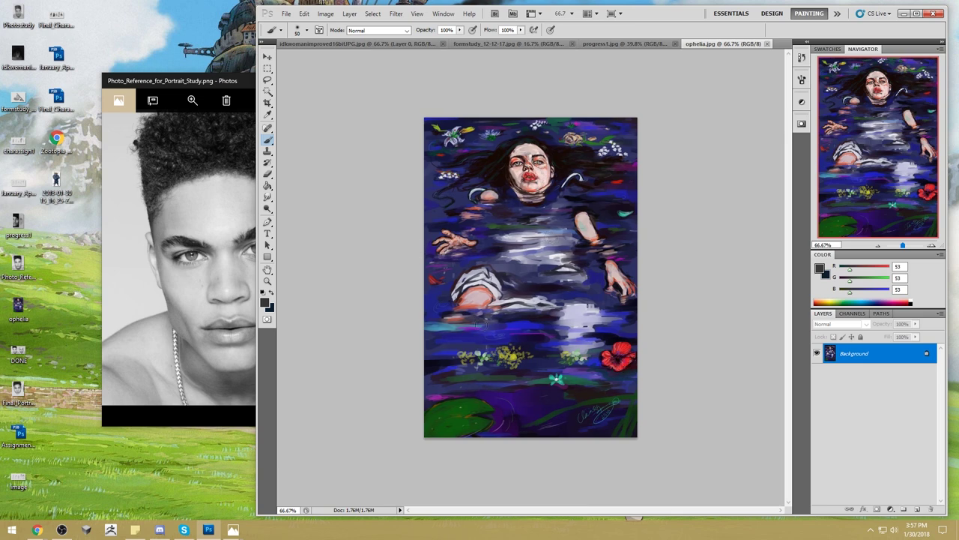
# Sample the face's pale skin tone with a size-200 brush and set the blend mode to Lighten.
pyautogui.press(']')
pyautogui.press(']')
pyautogui.press(']')
pyautogui.press(']')
pyautogui.press(']')
pyautogui.press(']')
pyautogui.press(']')
pyautogui.press(']')
pyautogui.press(']')
pyautogui.press(']')
pyautogui.keyDown('alt'); pyautogui.click(534, 168); pyautogui.keyUp('alt')
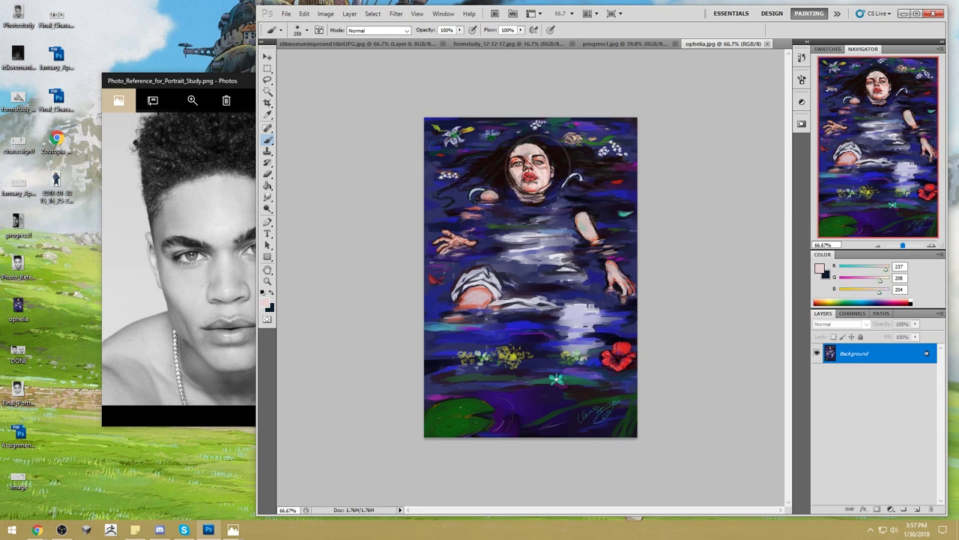
pyautogui.click(378, 30)
pyautogui.click(375, 293)
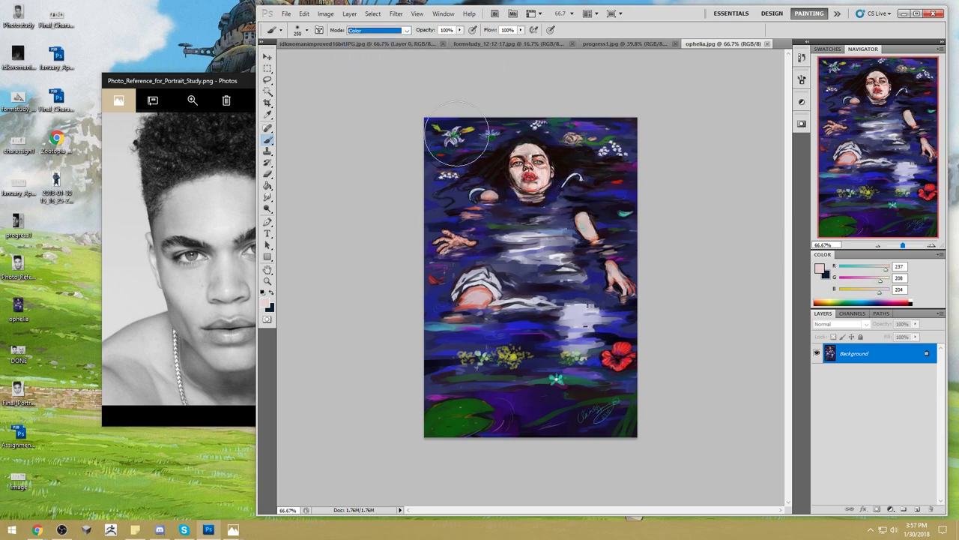
pyautogui.click(367, 33)
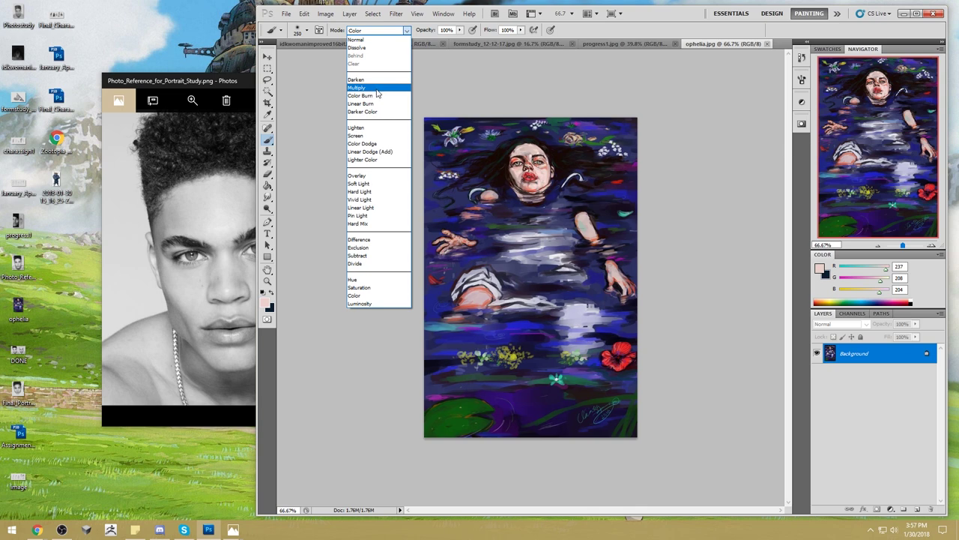
pyautogui.click(370, 128)
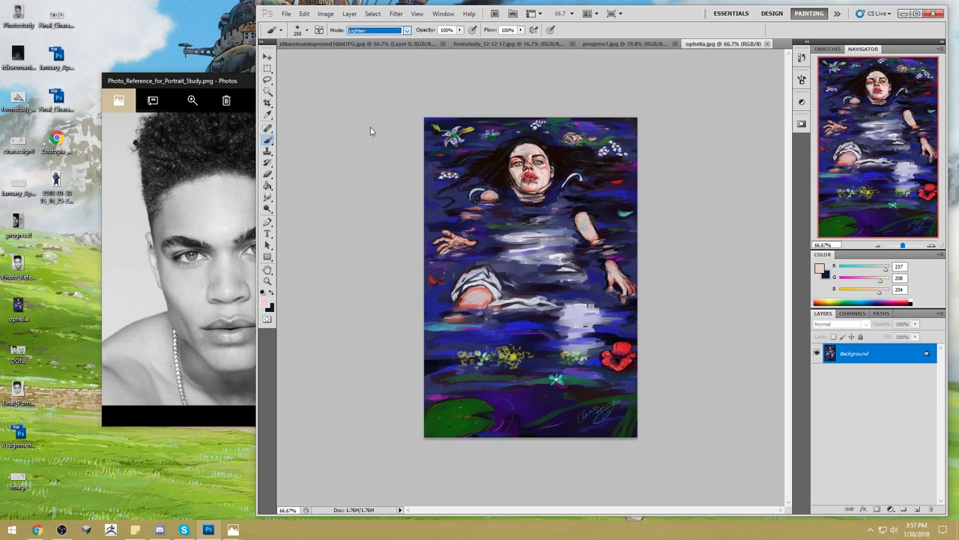
# Lightly paint skin tone over the face and lower brush opacity to 56%.
pyautogui.moveTo(531, 108); pyautogui.dragTo(528, 177)
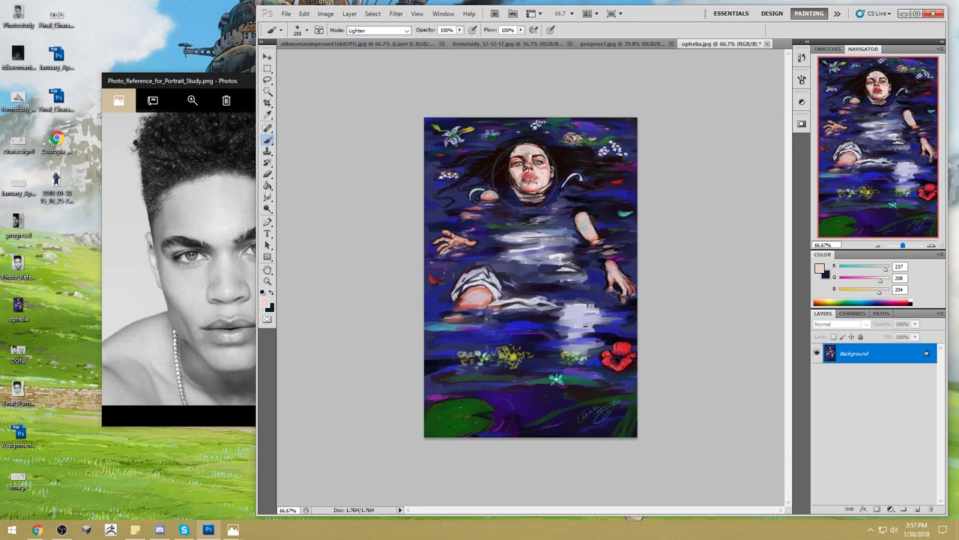
pyautogui.click(460, 30)
pyautogui.moveTo(457, 41); pyautogui.dragTo(442, 41)
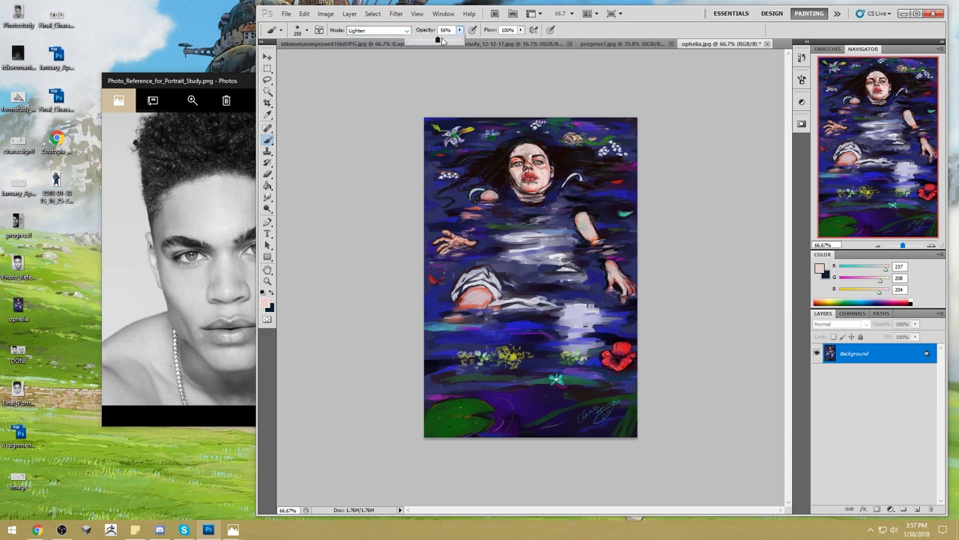
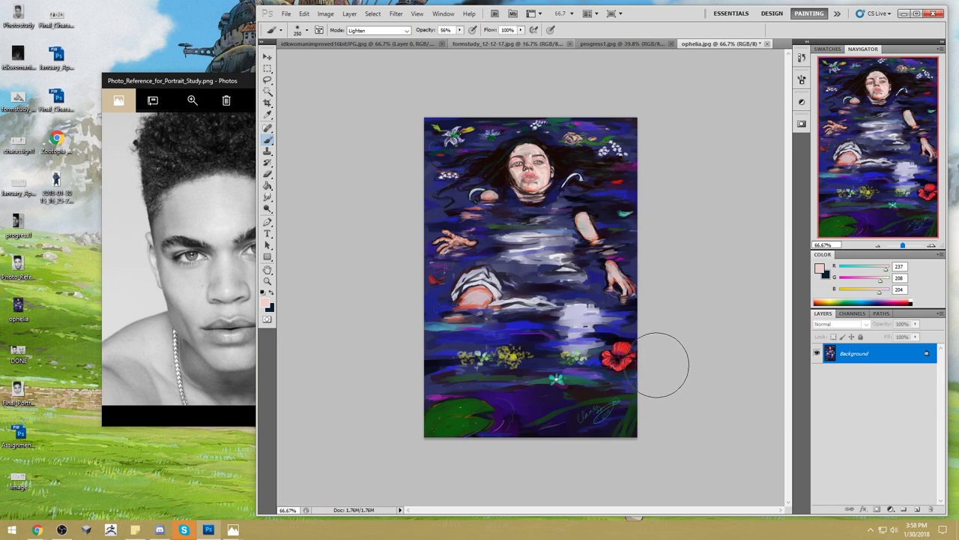
# Sample a deep blue from the painting, then cancel Hue/Saturation and clear the canvas selection.
pyautogui.keyDown('alt'); pyautogui.click(546, 319); pyautogui.keyUp('alt')
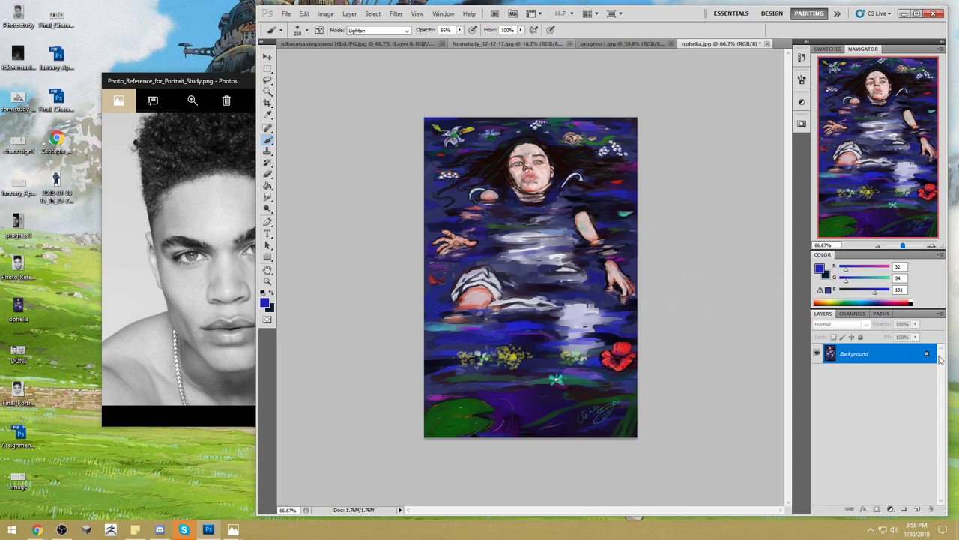
pyautogui.hotkey('ctrl', 'u')
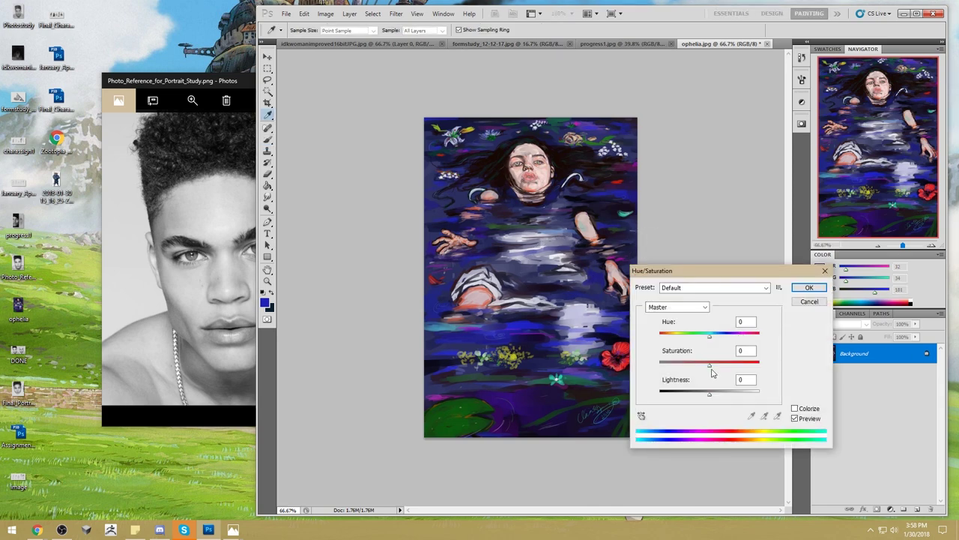
pyautogui.click(808, 290)
pyautogui.hotkey('ctrl', 'a')
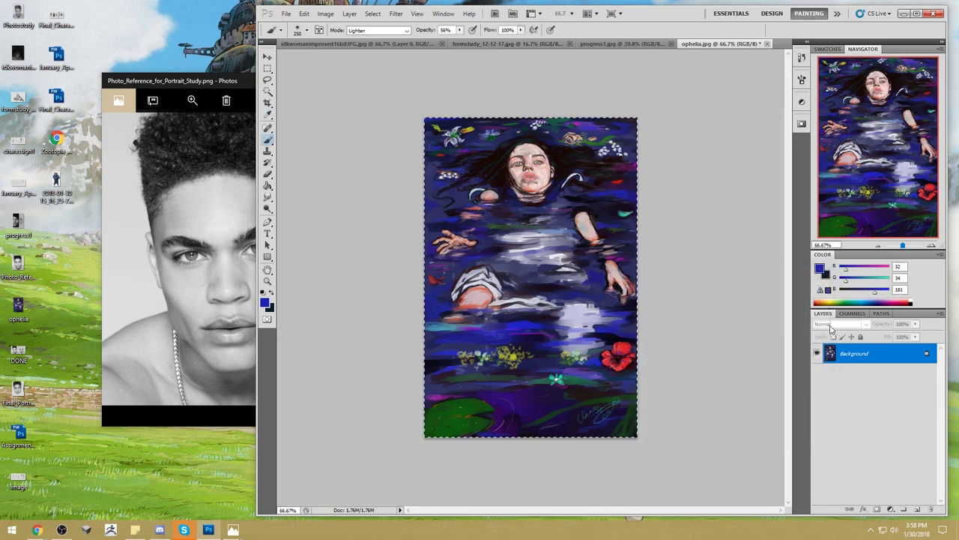
pyautogui.rightClick(593, 268)
pyautogui.click(638, 276)
# Shift the painting's Hue to -20 toward teal-blue and paste the original as a new layer.
pyautogui.hotkey('ctrl', 'u')
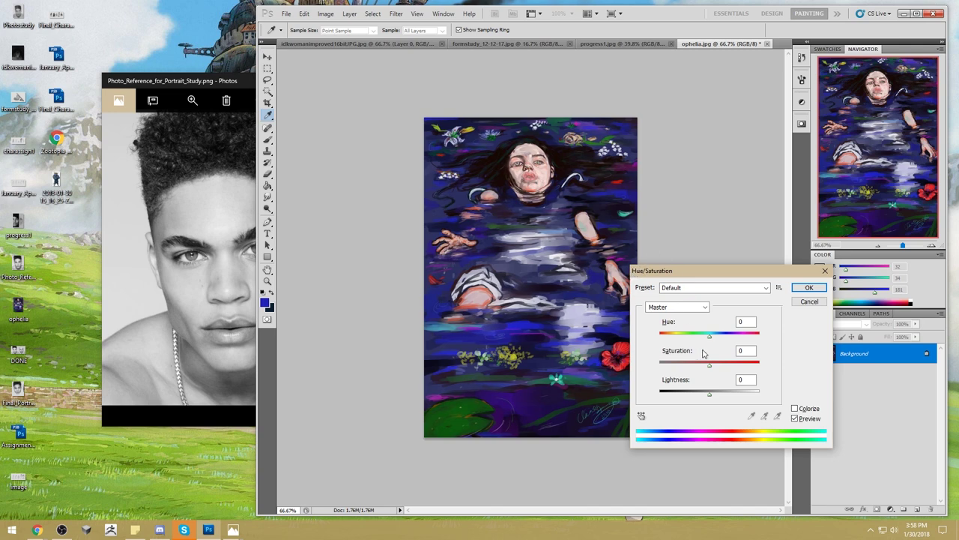
pyautogui.moveTo(711, 341); pyautogui.dragTo(696, 339)
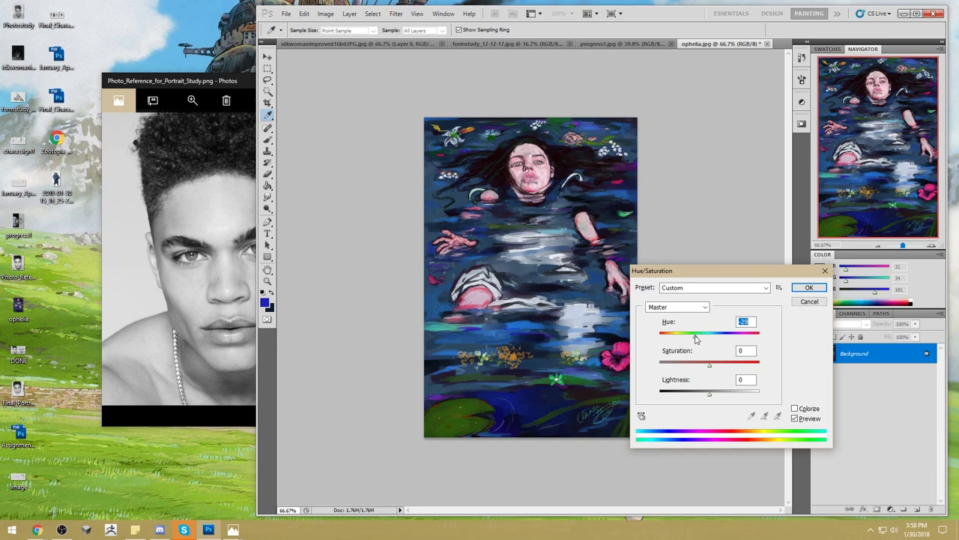
pyautogui.click(817, 291)
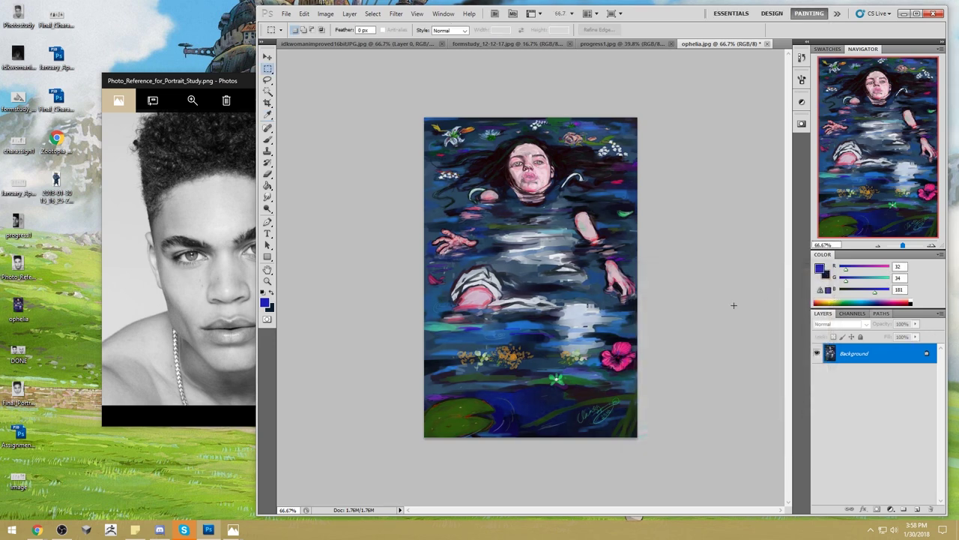
pyautogui.hotkey('ctrl', 'v')
# Lasso the face, both hands and upper arm and copy them onto a new layer.
pyautogui.press('e')
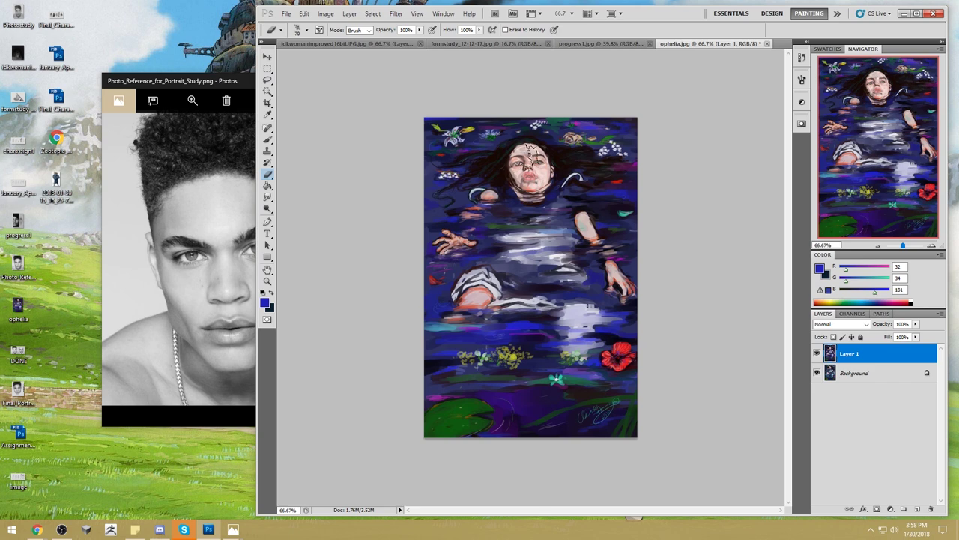
pyautogui.press('l')
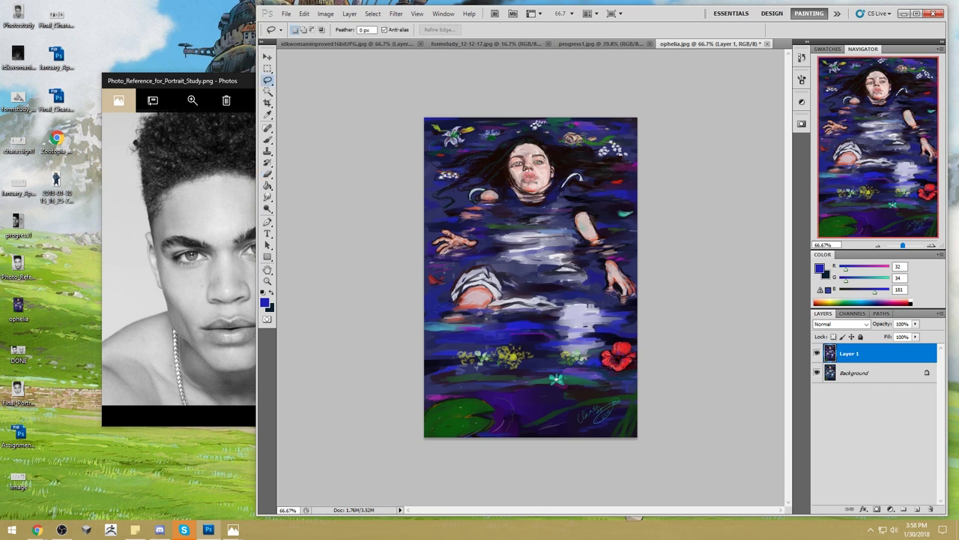
pyautogui.moveTo(556, 173); pyautogui.dragTo(555, 179)
pyautogui.moveTo(435, 244)
pyautogui.mouseDown()
pyautogui.moveTo(471, 238)
pyautogui.moveTo(480, 250)
pyautogui.moveTo(435, 246)
pyautogui.mouseUp()
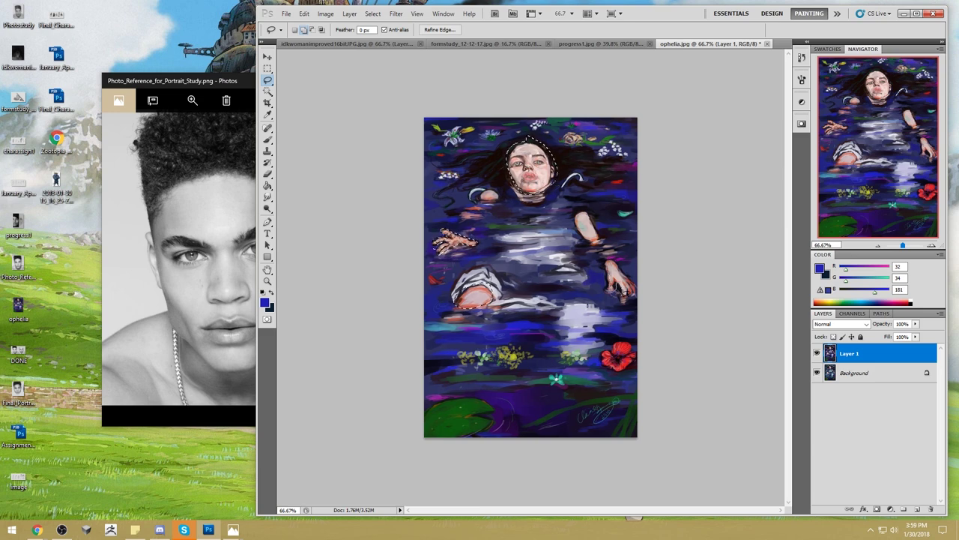
pyautogui.moveTo(607, 261)
pyautogui.mouseDown()
pyautogui.moveTo(608, 294)
pyautogui.moveTo(634, 294)
pyautogui.moveTo(607, 261)
pyautogui.mouseUp()
pyautogui.moveTo(580, 213)
pyautogui.mouseDown()
pyautogui.moveTo(577, 234)
pyautogui.moveTo(598, 243)
pyautogui.moveTo(580, 213)
pyautogui.mouseUp()
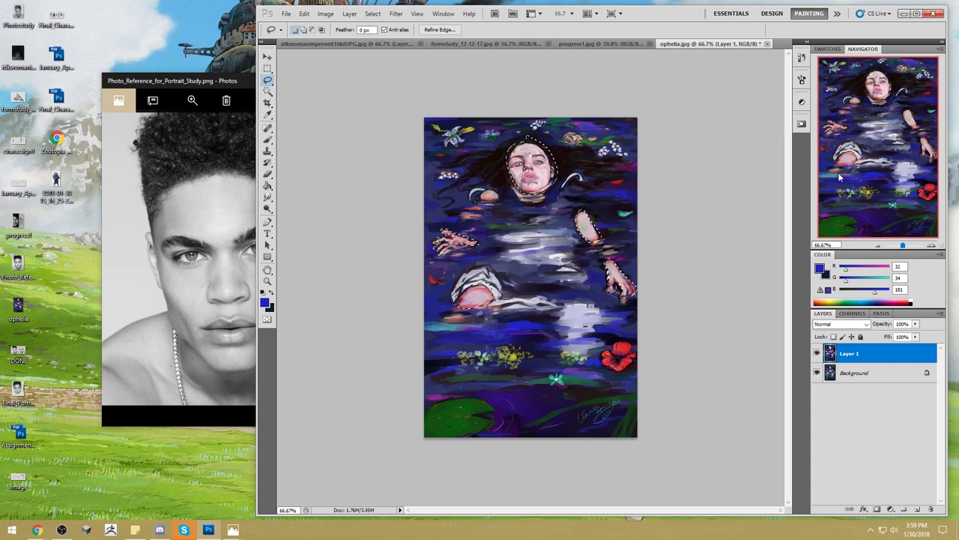
pyautogui.hotkey('ctrl', 'j')
# Hide Layer 1 and merge Layer 2 down into Layer 1.
pyautogui.click(817, 373)
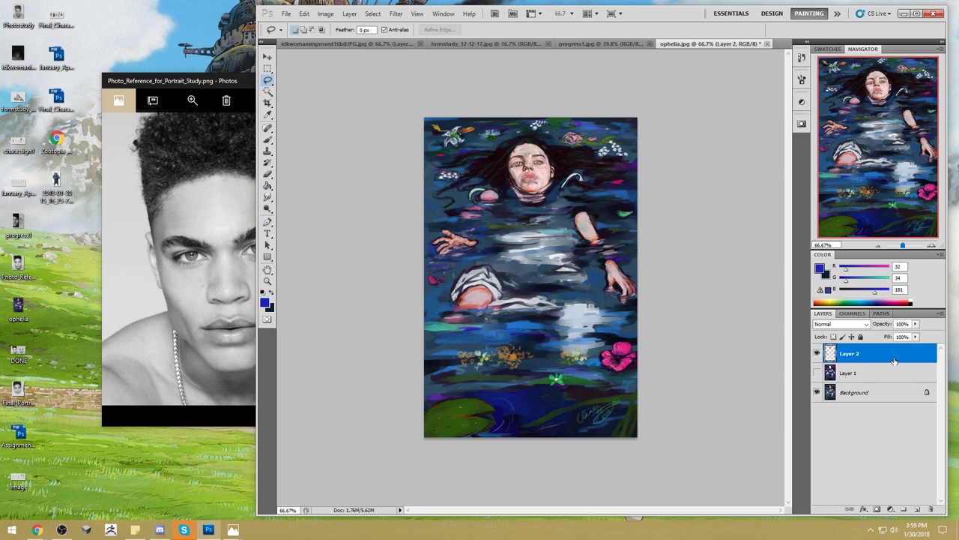
pyautogui.click(874, 374)
pyautogui.rightClick(875, 379)
pyautogui.click(888, 348)
# Revert via History and Paste in Place the recoloured painting as Layer 1, comparing its visibility.
pyautogui.hotkey('ctrl', 'a')
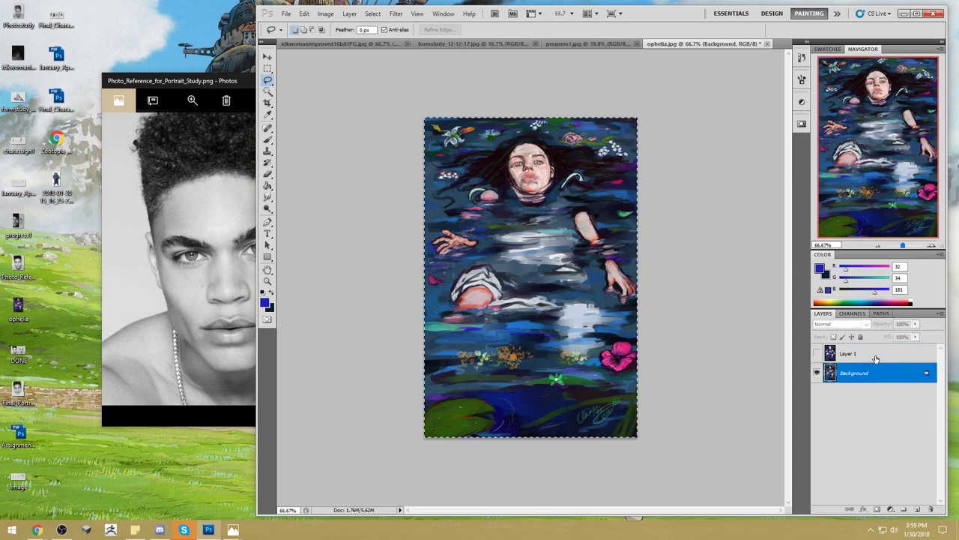
pyautogui.click(801, 57)
pyautogui.moveTo(788, 376); pyautogui.dragTo(785, 234)
pyautogui.click(752, 75)
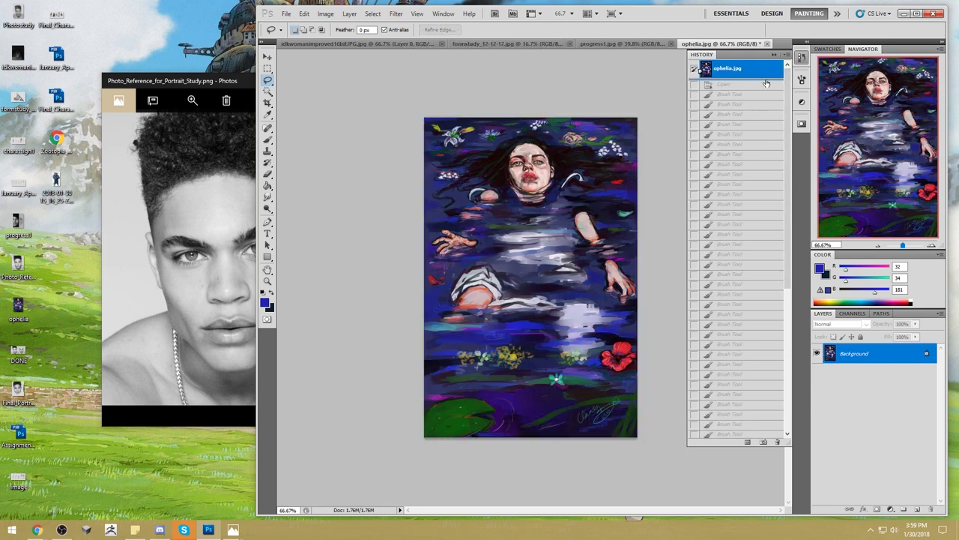
pyautogui.hotkey('ctrl', 'shift', 'v')
pyautogui.click(775, 57)
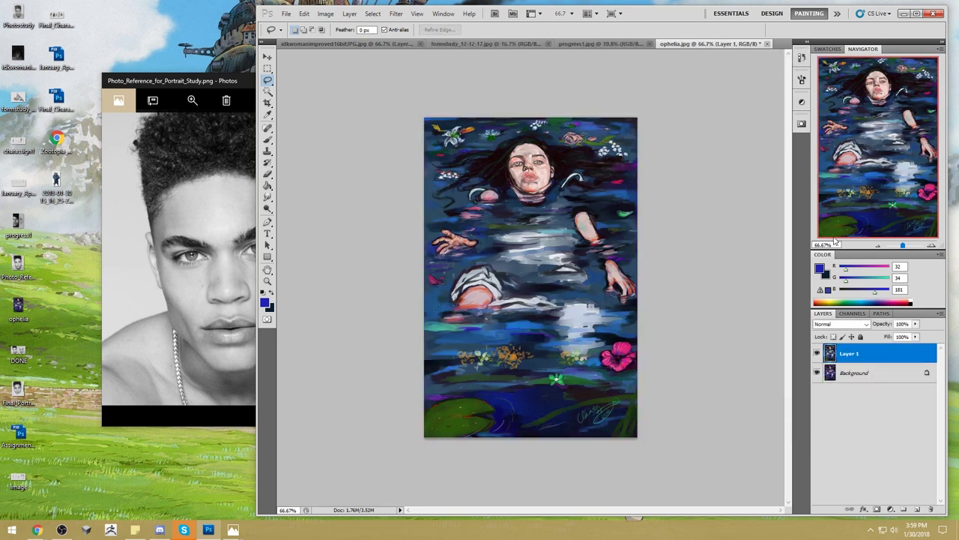
pyautogui.click(817, 353)
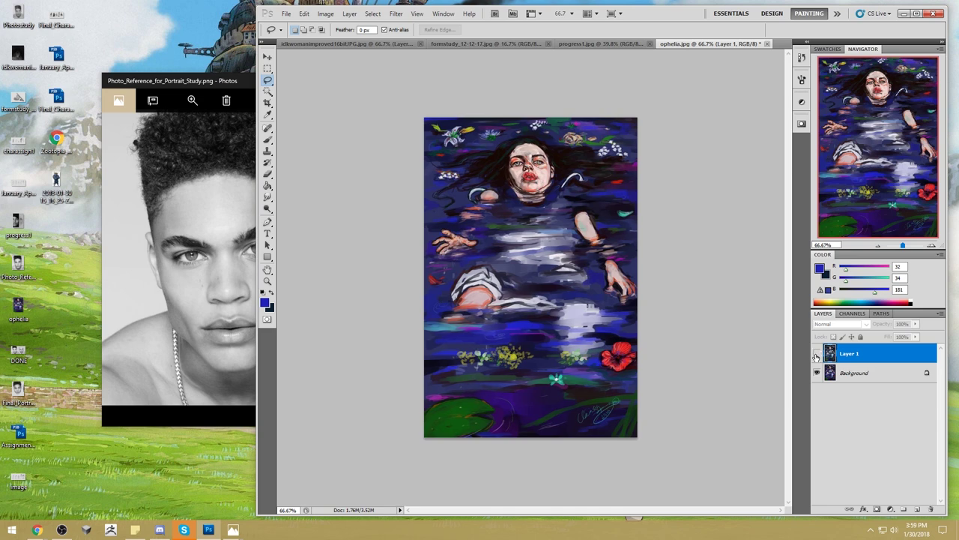
pyautogui.click(817, 353)
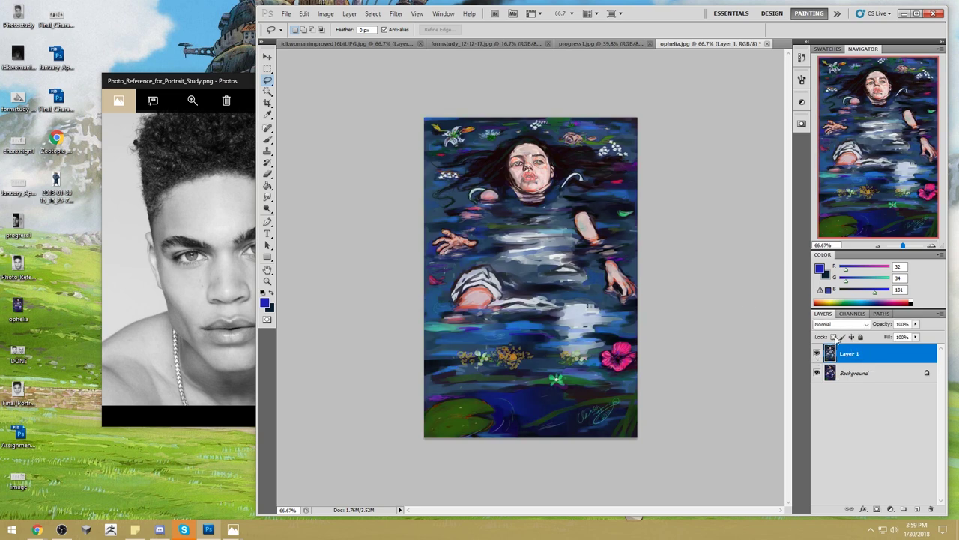
# Test light grey brush strokes around the arms and undo them.
pyautogui.press('b')
pyautogui.keyDown('alt'); pyautogui.click(587, 307); pyautogui.keyUp('alt')
pyautogui.moveTo(569, 225)
pyautogui.mouseDown()
pyautogui.moveTo(592, 247)
pyautogui.moveTo(577, 258)
pyautogui.moveTo(609, 292)
pyautogui.mouseUp()
pyautogui.moveTo(461, 214)
pyautogui.mouseDown()
pyautogui.moveTo(485, 253)
pyautogui.moveTo(486, 234)
pyautogui.moveTo(465, 268)
pyautogui.moveTo(519, 213)
pyautogui.moveTo(492, 225)
pyautogui.moveTo(473, 190)
pyautogui.moveTo(446, 216)
pyautogui.moveTo(474, 182)
pyautogui.moveTo(439, 191)
pyautogui.mouseUp()
pyautogui.hotkey('ctrl', 'alt', 'z')
pyautogui.hotkey('ctrl', 'alt', 'z')
pyautogui.hotkey('ctrl', 'alt', 'z')
pyautogui.hotkey('ctrl', 'alt', 'z')
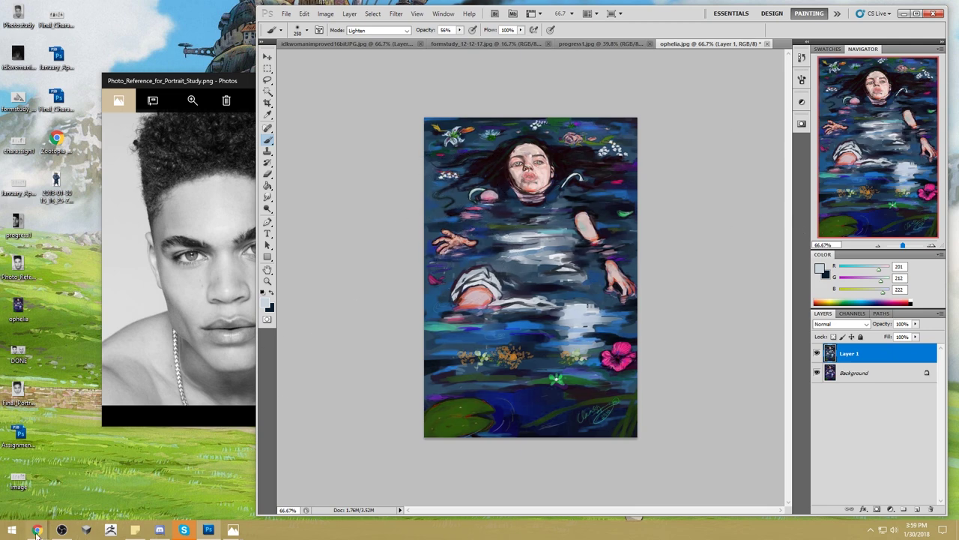
pyautogui.rightClick(37, 530)
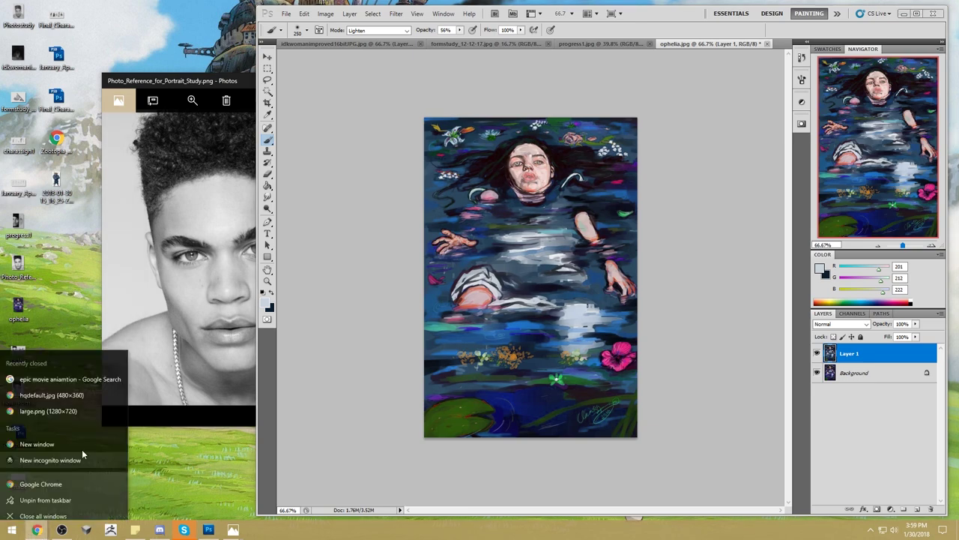
# Search Google Images for 'floating in water' in a new Chrome window.
pyautogui.click(64, 440)
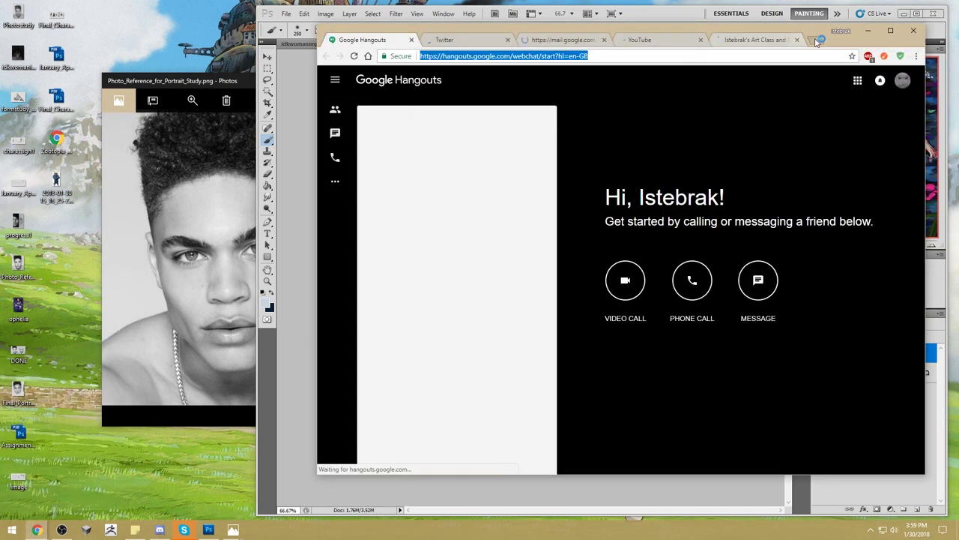
pyautogui.click(817, 42)
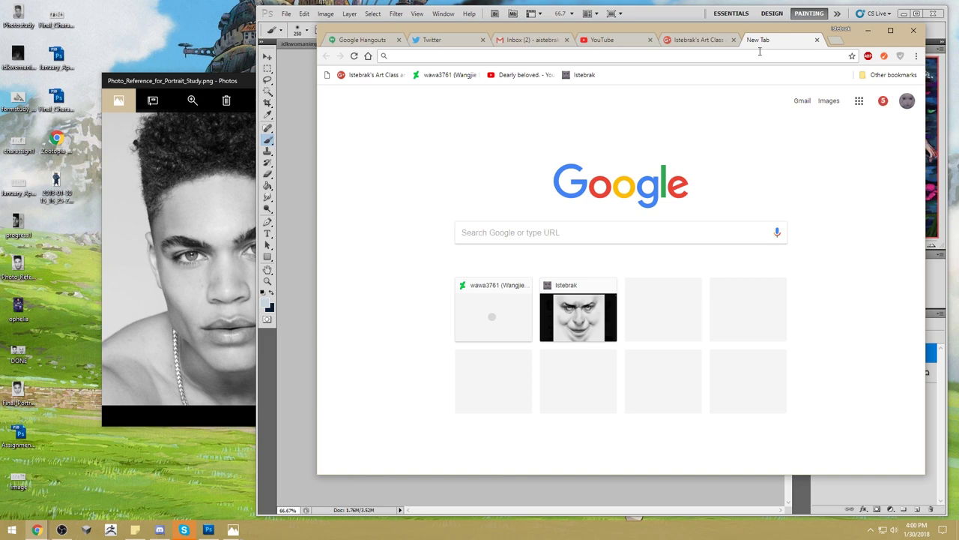
pyautogui.write('fl')
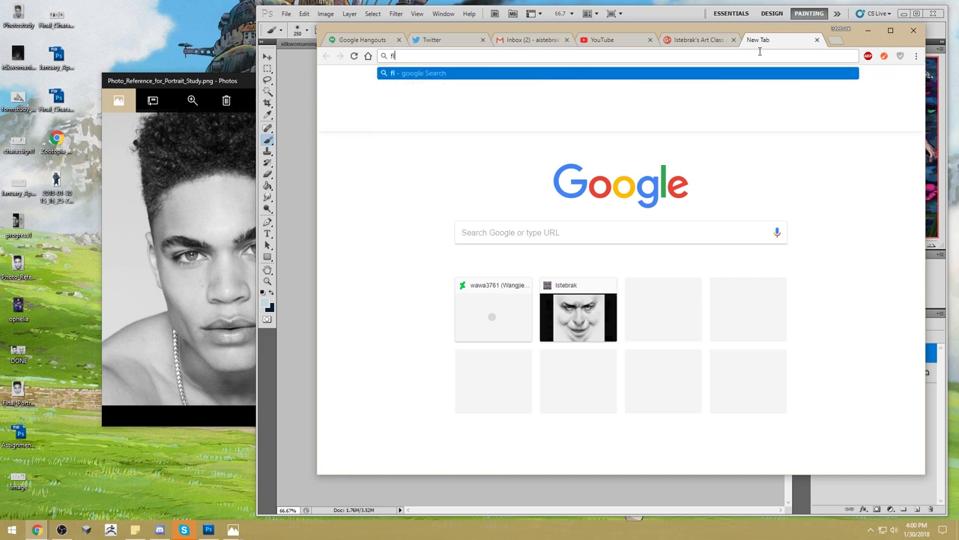
pyautogui.write('oating in water')
pyautogui.press('Return')
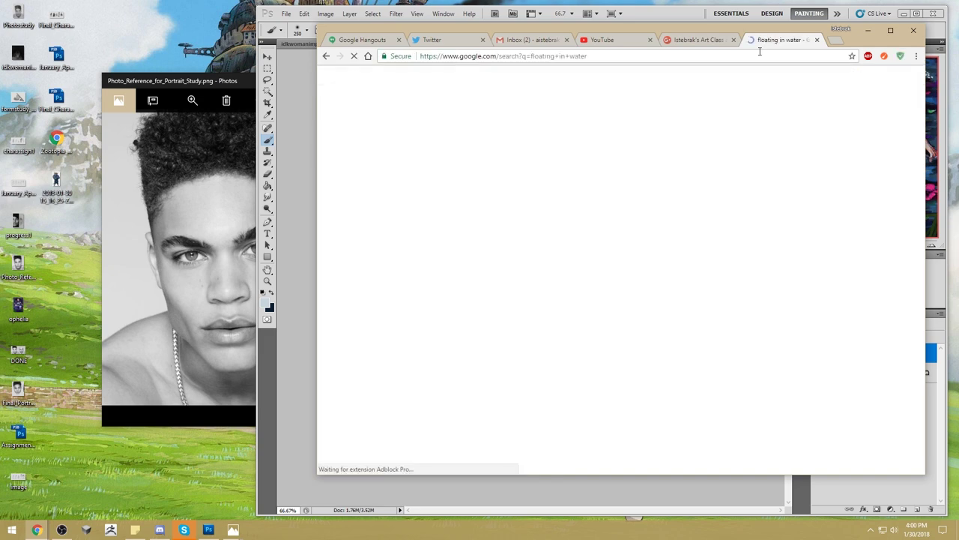
pyautogui.click(436, 118)
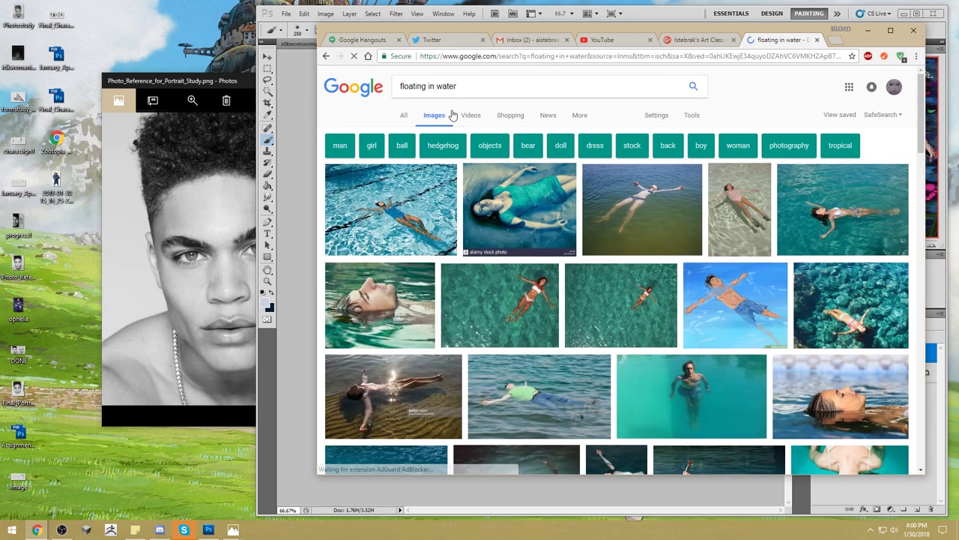
# Preview several floating-in-water reference photos, then minimize Chrome.
pyautogui.click(639, 215)
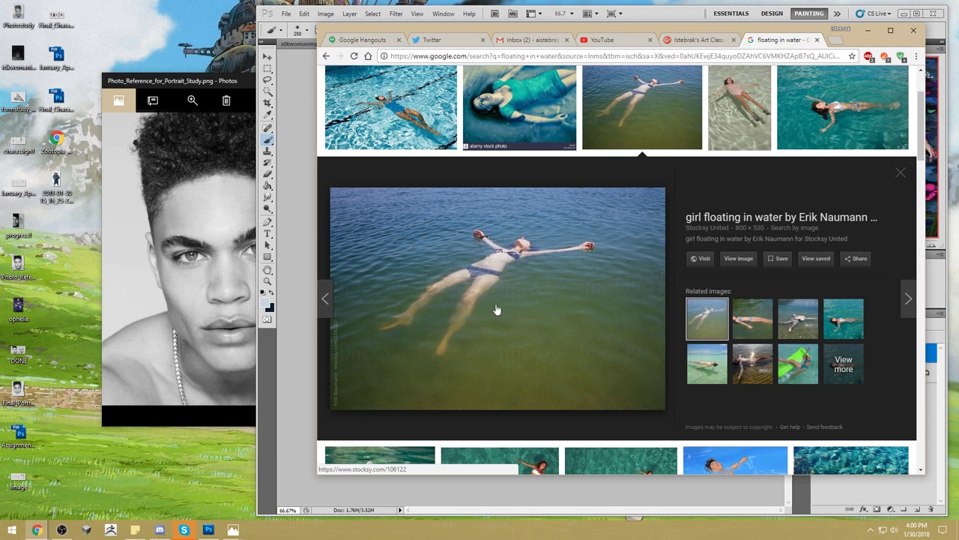
pyautogui.click(737, 102)
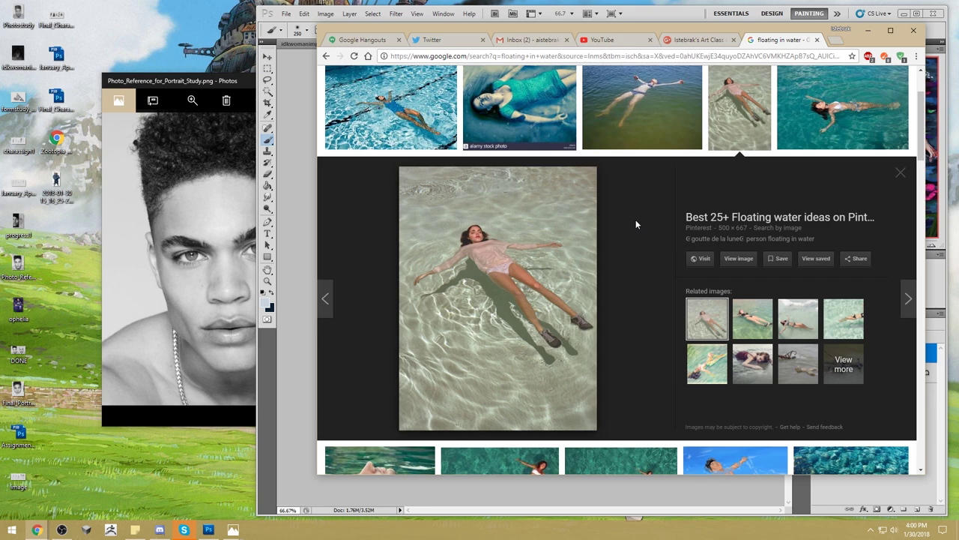
pyautogui.scroll(-2, 635, 223)
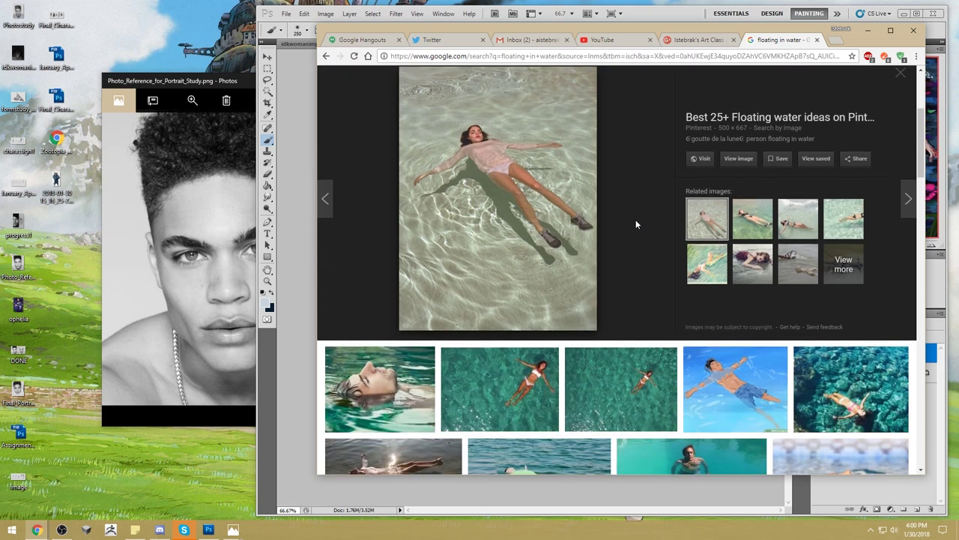
pyautogui.scroll(-1, 636, 223)
pyautogui.scroll(-3, 636, 220)
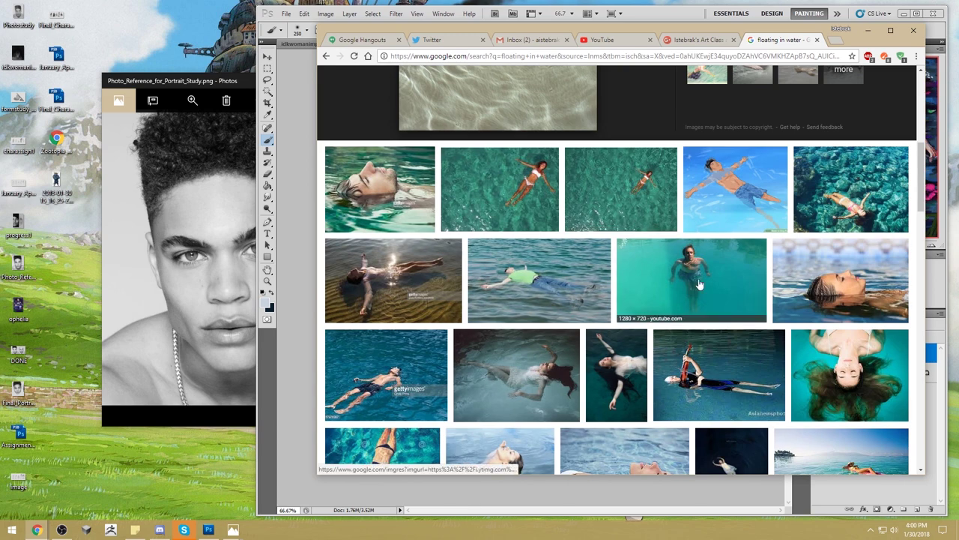
pyautogui.click(850, 379)
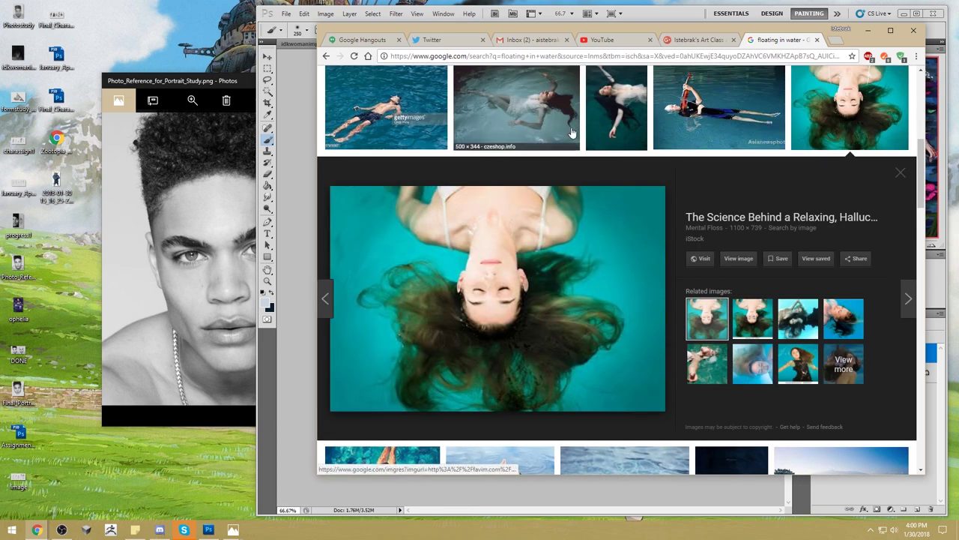
pyautogui.click(525, 109)
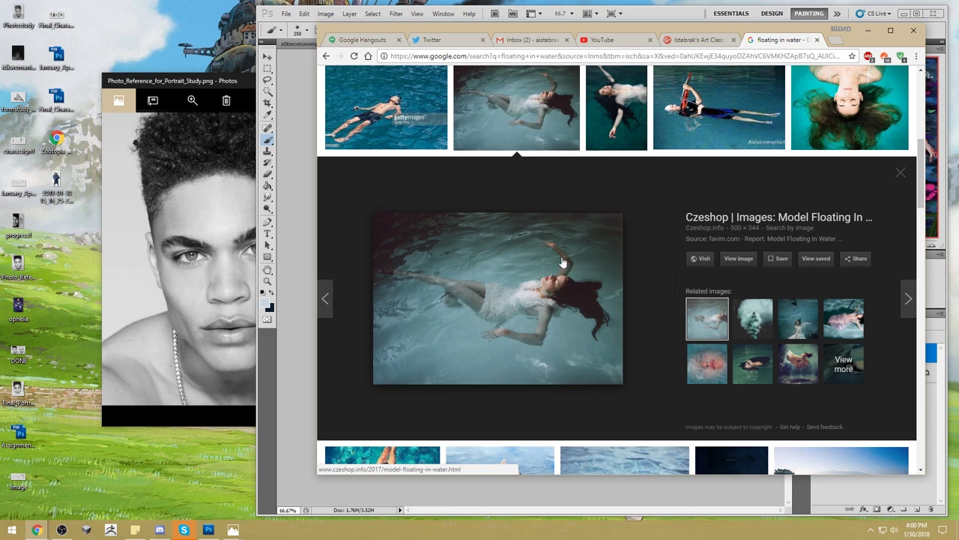
pyautogui.click(867, 30)
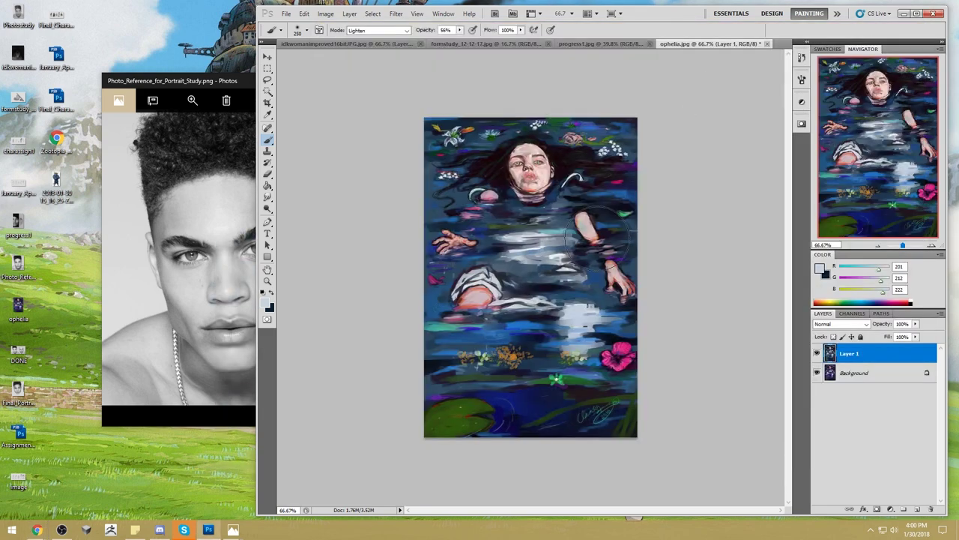
# Smudge the white water patches, the water by the hand and arm, and the hair.
pyautogui.click(820, 353)
pyautogui.click(820, 354)
pyautogui.moveTo(267, 197); pyautogui.dragTo(299, 219)
pyautogui.press('[')
pyautogui.press('[')
pyautogui.press('[')
pyautogui.press('[')
pyautogui.press('[')
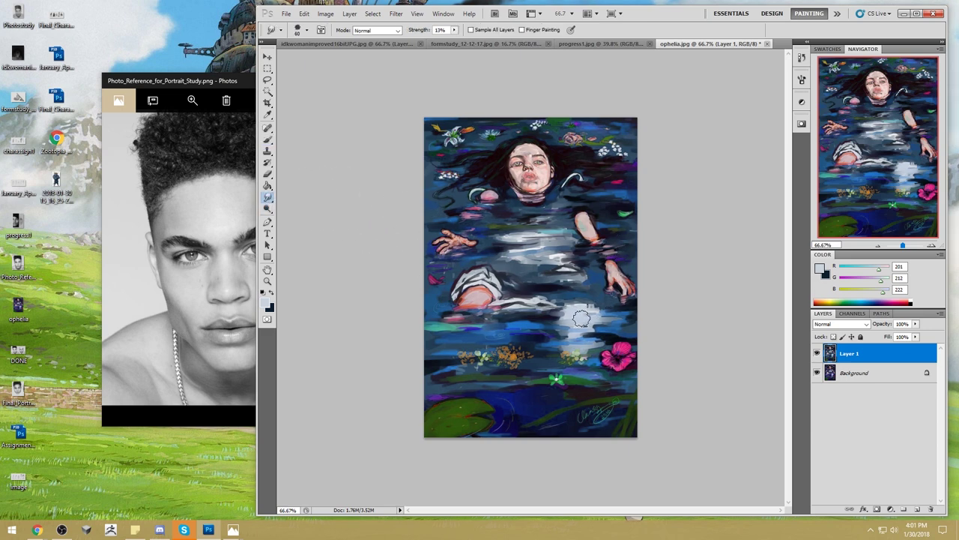
pyautogui.moveTo(555, 309)
pyautogui.mouseDown()
pyautogui.moveTo(580, 313)
pyautogui.moveTo(570, 318)
pyautogui.moveTo(584, 334)
pyautogui.moveTo(532, 338)
pyautogui.moveTo(632, 321)
pyautogui.moveTo(541, 303)
pyautogui.moveTo(568, 287)
pyautogui.moveTo(527, 284)
pyautogui.moveTo(545, 266)
pyautogui.moveTo(498, 257)
pyautogui.moveTo(525, 247)
pyautogui.moveTo(509, 243)
pyautogui.moveTo(527, 237)
pyautogui.moveTo(520, 234)
pyautogui.moveTo(551, 227)
pyautogui.moveTo(549, 213)
pyautogui.moveTo(572, 225)
pyautogui.moveTo(561, 238)
pyautogui.moveTo(592, 284)
pyautogui.moveTo(585, 272)
pyautogui.moveTo(569, 292)
pyautogui.moveTo(510, 317)
pyautogui.moveTo(509, 332)
pyautogui.moveTo(596, 341)
pyautogui.moveTo(649, 305)
pyautogui.moveTo(517, 353)
pyautogui.moveTo(629, 389)
pyautogui.moveTo(507, 405)
pyautogui.moveTo(527, 376)
pyautogui.moveTo(424, 358)
pyautogui.moveTo(411, 344)
pyautogui.moveTo(476, 328)
pyautogui.moveTo(413, 327)
pyautogui.moveTo(428, 289)
pyautogui.mouseUp()
pyautogui.press('[')
pyautogui.moveTo(435, 221)
pyautogui.mouseDown()
pyautogui.moveTo(458, 212)
pyautogui.moveTo(442, 205)
pyautogui.mouseUp()
pyautogui.moveTo(598, 202)
pyautogui.mouseDown()
pyautogui.moveTo(646, 194)
pyautogui.moveTo(590, 219)
pyautogui.moveTo(614, 234)
pyautogui.mouseUp()
pyautogui.moveTo(620, 168)
pyautogui.mouseDown()
pyautogui.moveTo(566, 159)
pyautogui.moveTo(613, 143)
pyautogui.mouseUp()
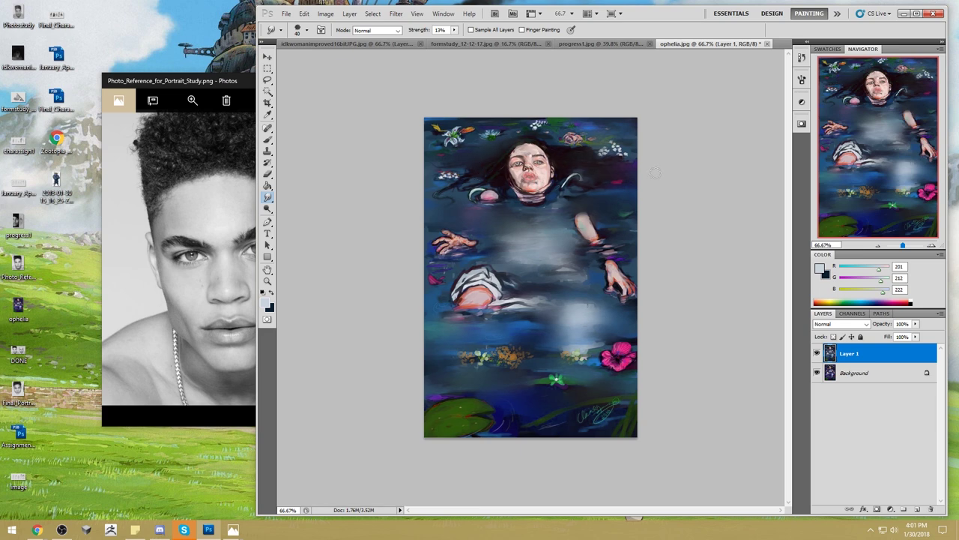
# Lighten the chest with a sampled grey-blue brush and return to the Smudge tool.
pyautogui.press('b')
pyautogui.keyDown('alt'); pyautogui.click(486, 246); pyautogui.keyUp('alt')
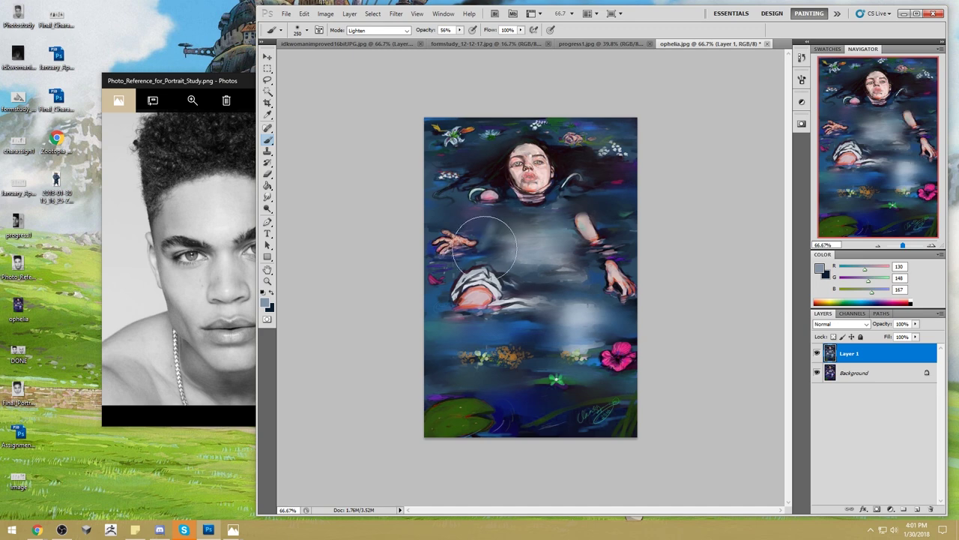
pyautogui.moveTo(515, 235); pyautogui.dragTo(517, 257)
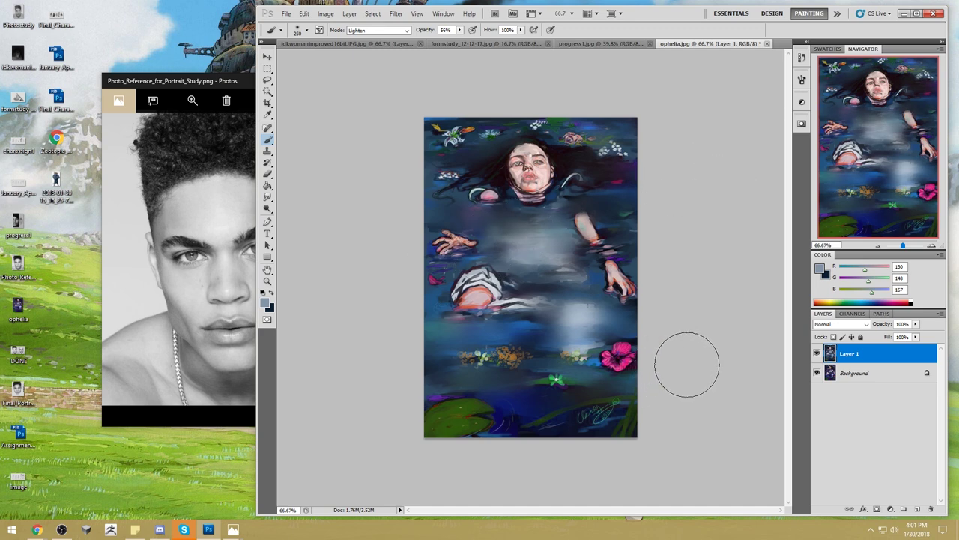
pyautogui.click(268, 196)
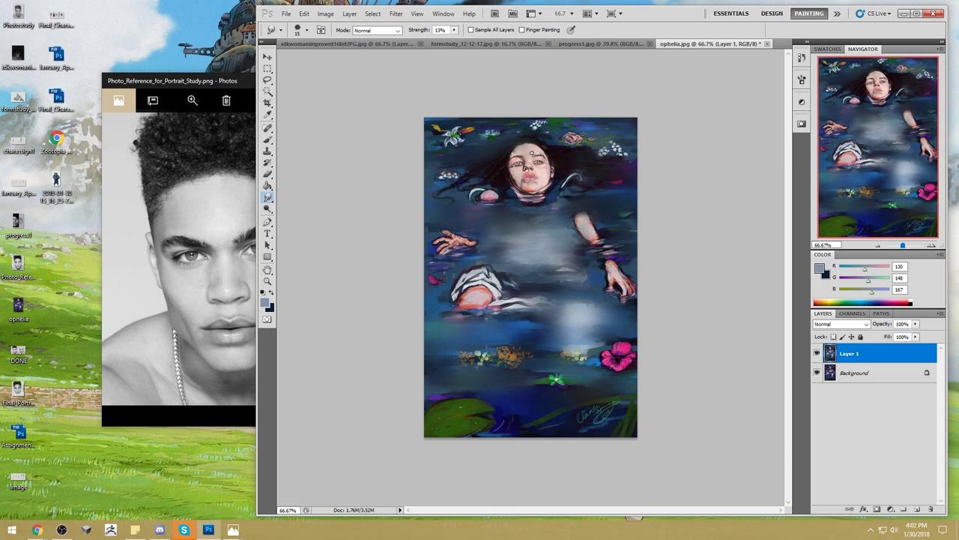
# Apply a Hue/Saturation adjustment to the face with the hue set to +2.
pyautogui.press('l')
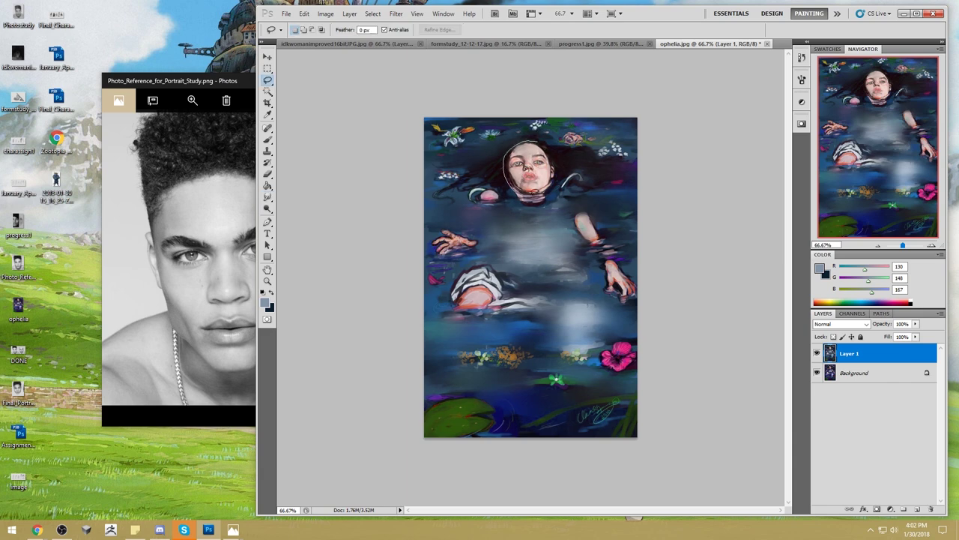
pyautogui.hotkey('ctrl', 'u')
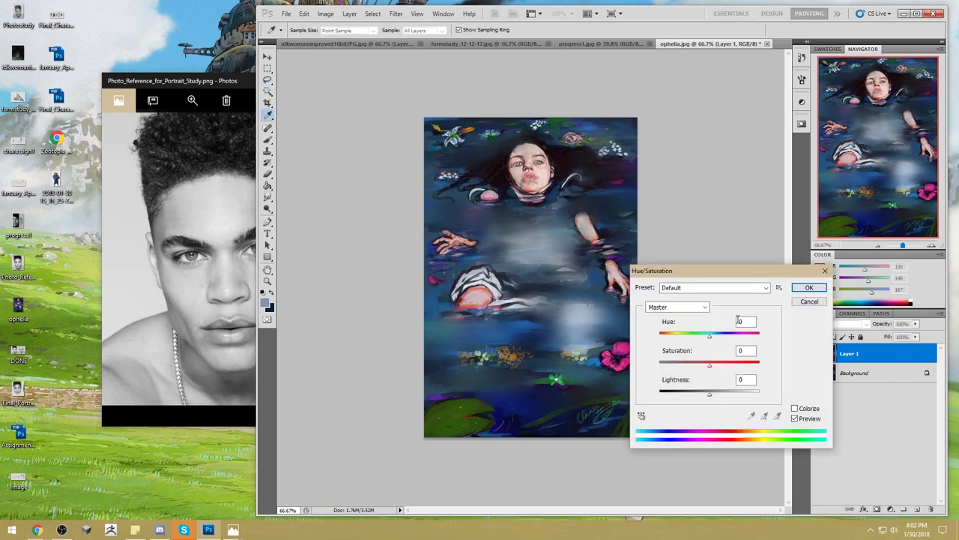
pyautogui.moveTo(711, 336); pyautogui.dragTo(697, 369)
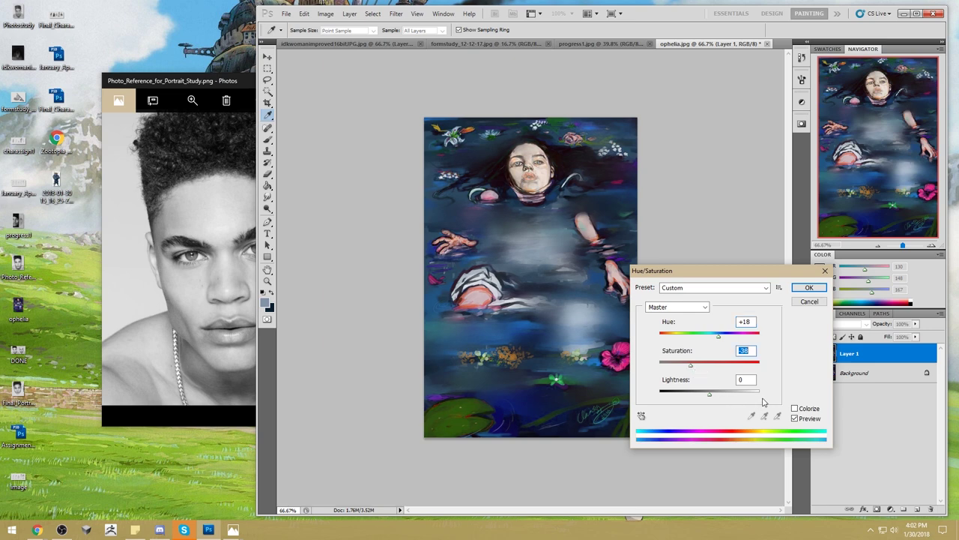
pyautogui.moveTo(720, 340); pyautogui.dragTo(711, 341)
pyautogui.click(809, 287)
# Tint the lips and chin greyish-blue with a dark blue Color-mode brush.
pyautogui.press('b')
pyautogui.keyDown('alt'); pyautogui.click(529, 186); pyautogui.keyUp('alt')
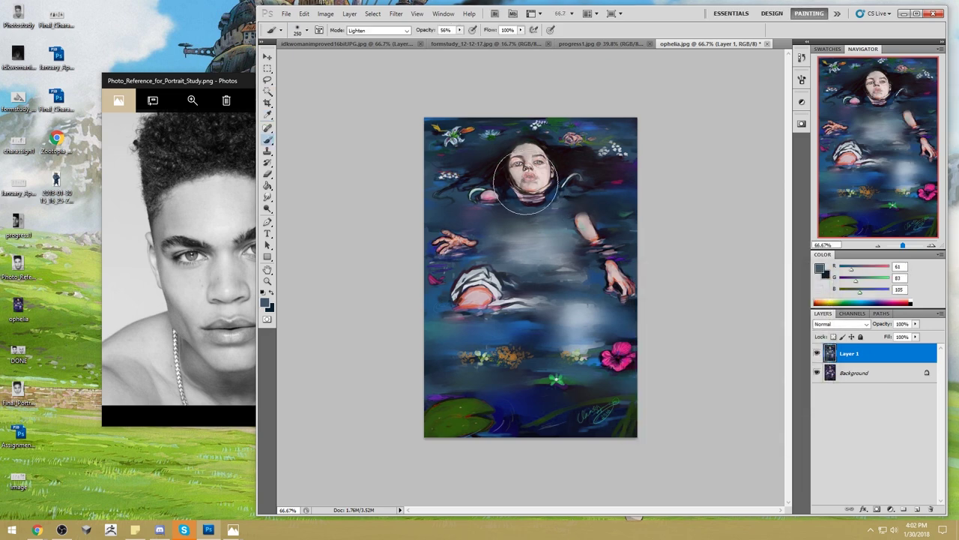
pyautogui.click(377, 30)
pyautogui.click(354, 296)
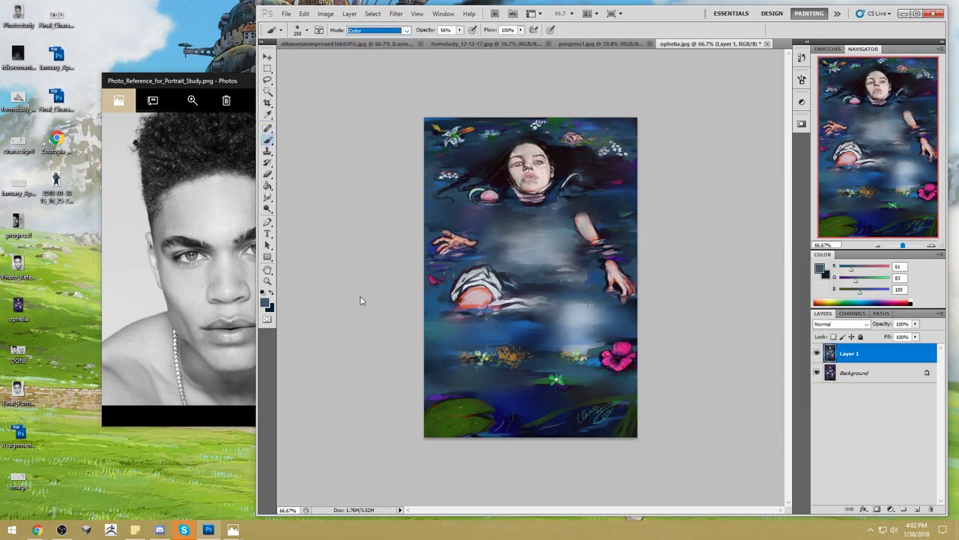
pyautogui.press('[')
pyautogui.press('[')
pyautogui.press('[')
pyautogui.press('[')
pyautogui.press('[')
pyautogui.press('[')
pyautogui.moveTo(533, 177)
pyautogui.mouseDown()
pyautogui.moveTo(541, 166)
pyautogui.moveTo(517, 167)
pyautogui.moveTo(540, 169)
pyautogui.moveTo(537, 159)
pyautogui.mouseUp()
pyautogui.press('[')
pyautogui.press('[')
pyautogui.press('[')
pyautogui.press(']')
pyautogui.press(']')
pyautogui.press(']')
pyautogui.press(']')
pyautogui.press(']')
pyautogui.press(']')
pyautogui.press(']')
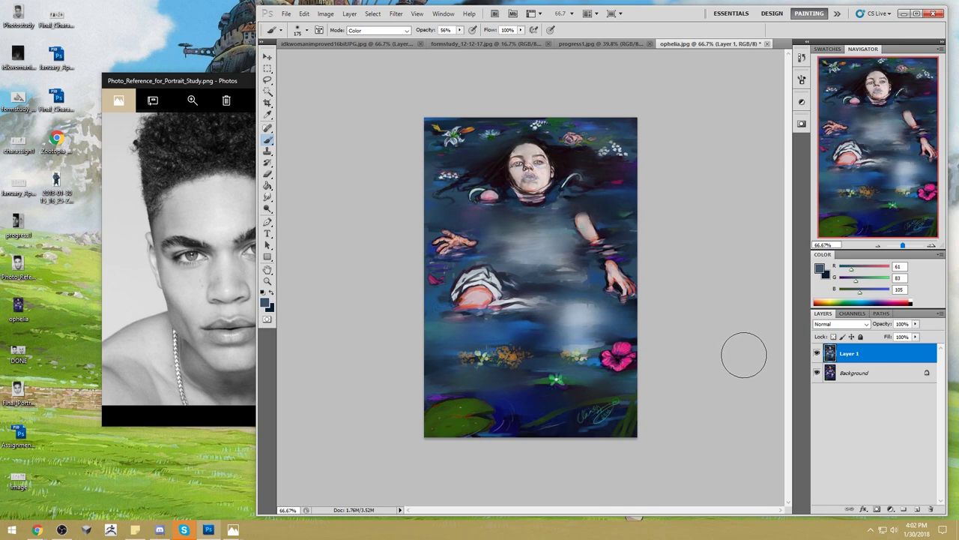
# Deselect and smudge the neck area soft.
pyautogui.click(268, 197)
pyautogui.rightClick(269, 197)
pyautogui.click(300, 216)
pyautogui.press('m')
pyautogui.rightClick(521, 225)
pyautogui.click(555, 232)
pyautogui.click(268, 199)
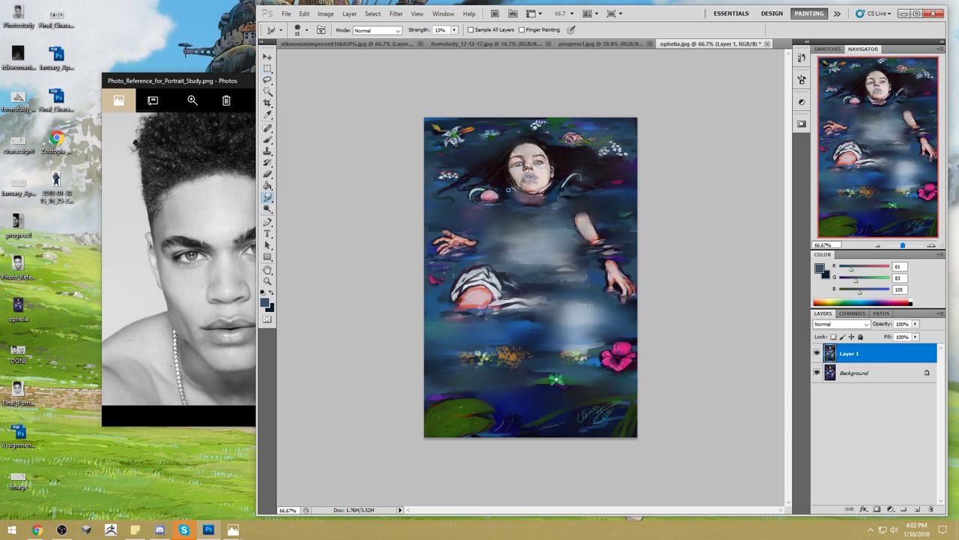
pyautogui.moveTo(523, 205); pyautogui.dragTo(544, 204)
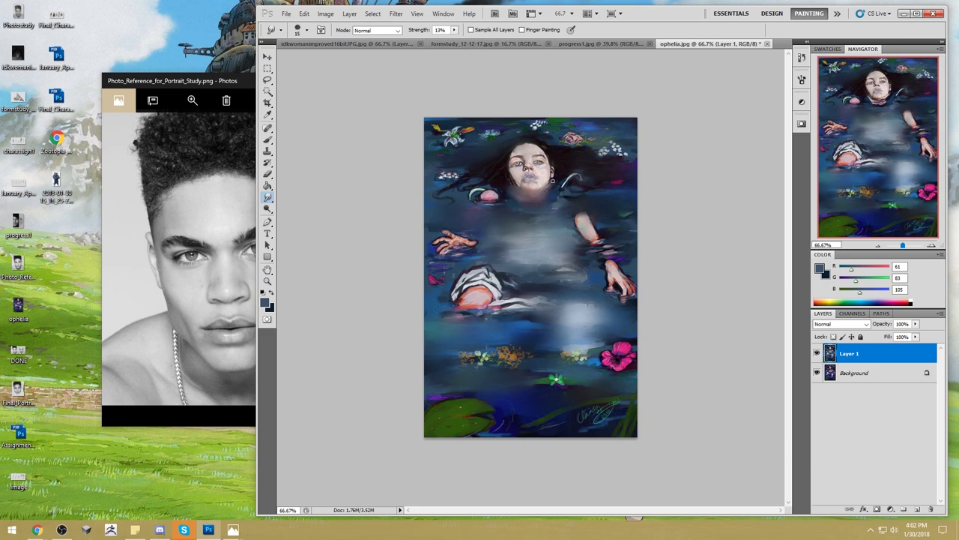